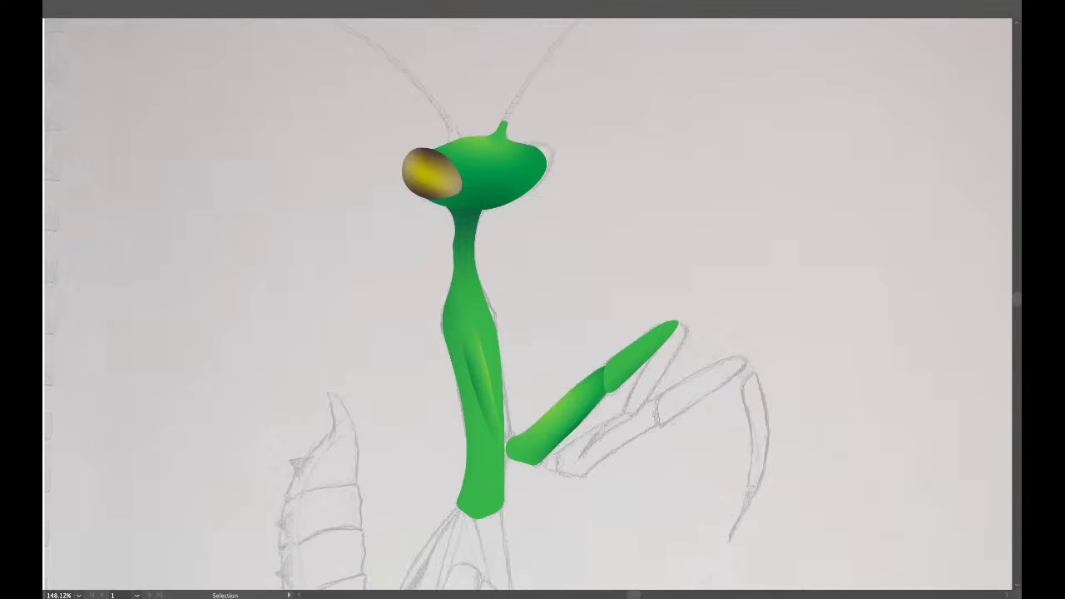
Examine the coloured mantis up close and from afar, with the pencil sketch template hidden and shown again.
key("a")
scroll(528, 303, "left", 1)
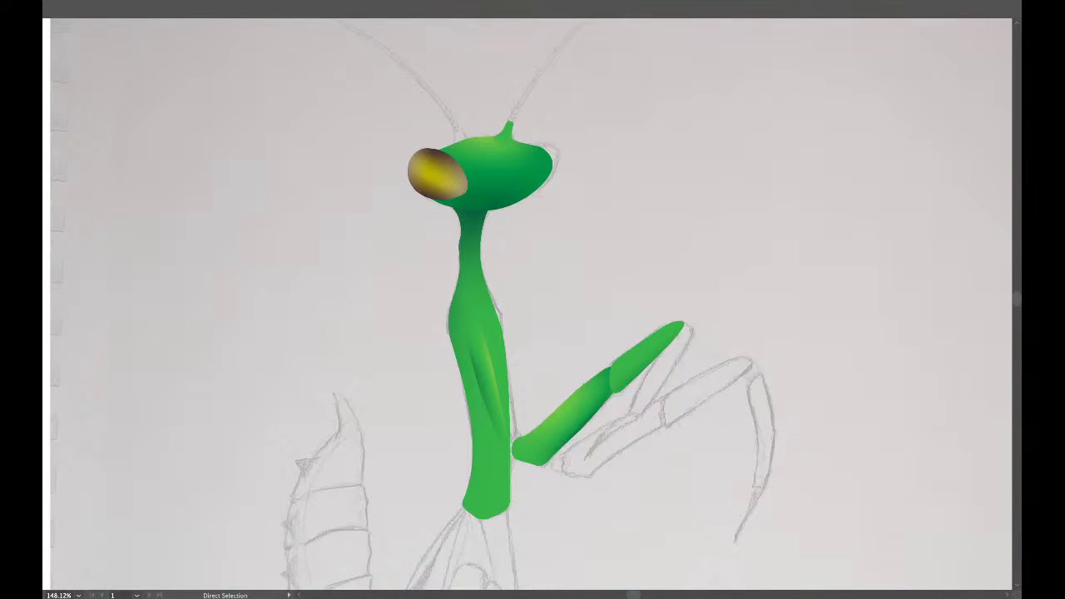
scroll(527, 303, "left", 2)
scroll(527, 304, "down", 2)
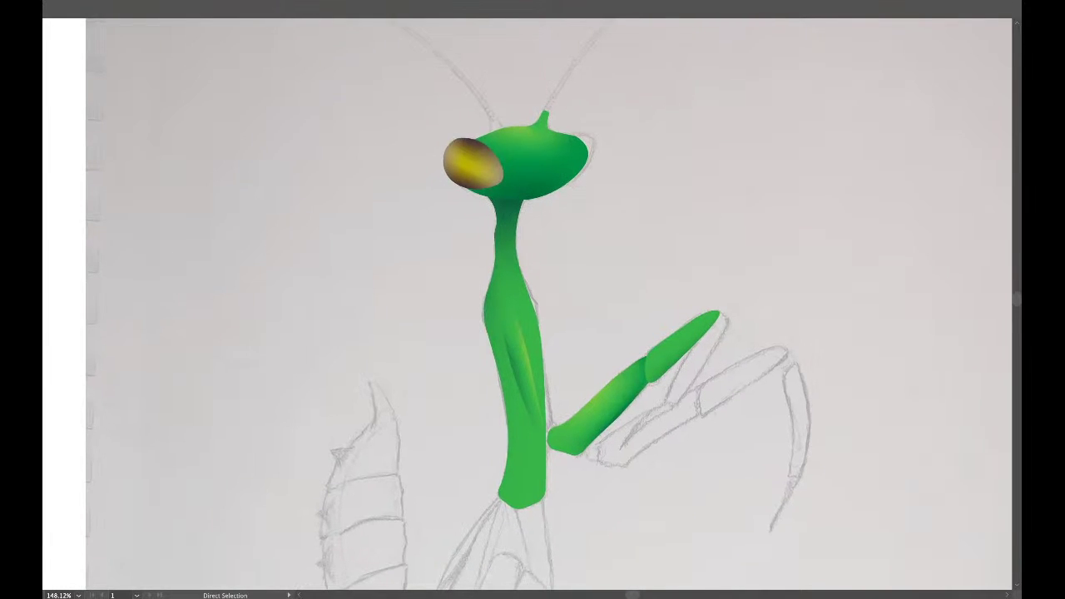
scroll(527, 303, "right", 1)
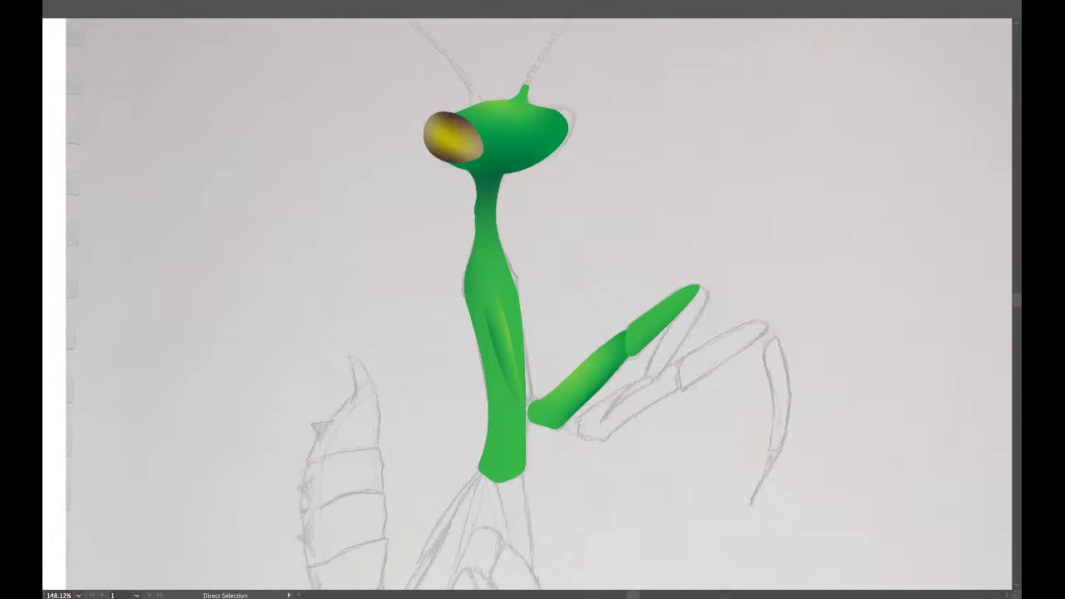
scroll(805, 304, "up", 3)
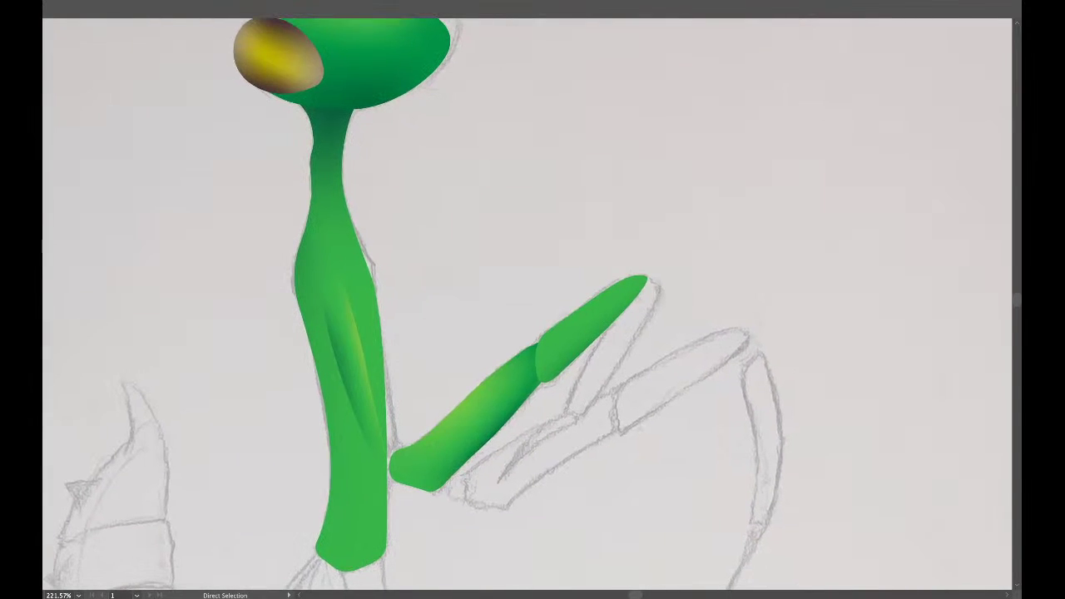
scroll(586, 391, "down", 3)
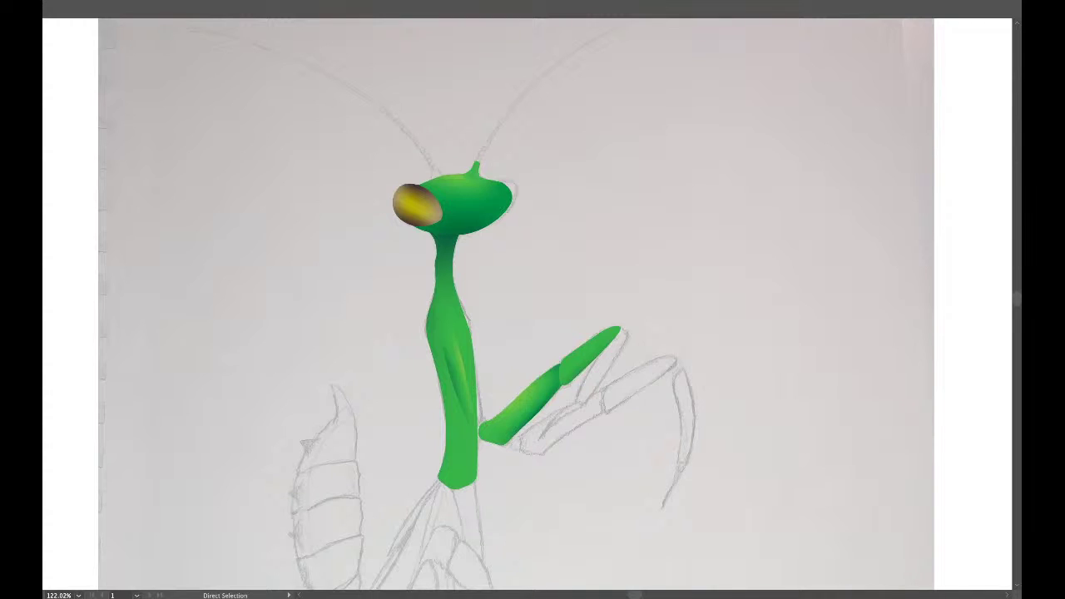
key("ctrl+shift+w")
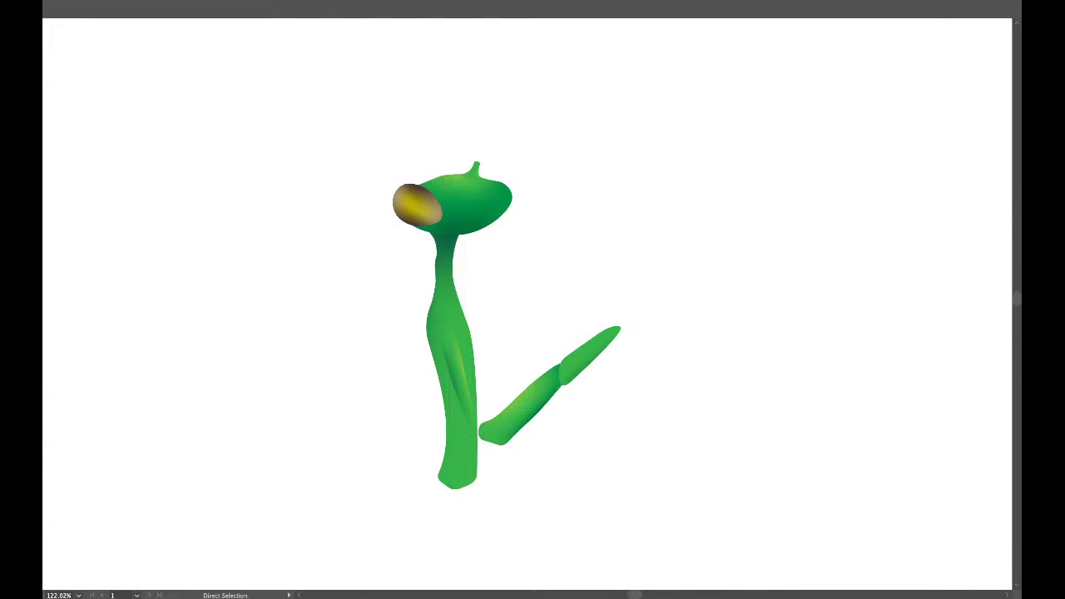
key("ctrl+shift+w")
scroll(473, 414, "up", 5)
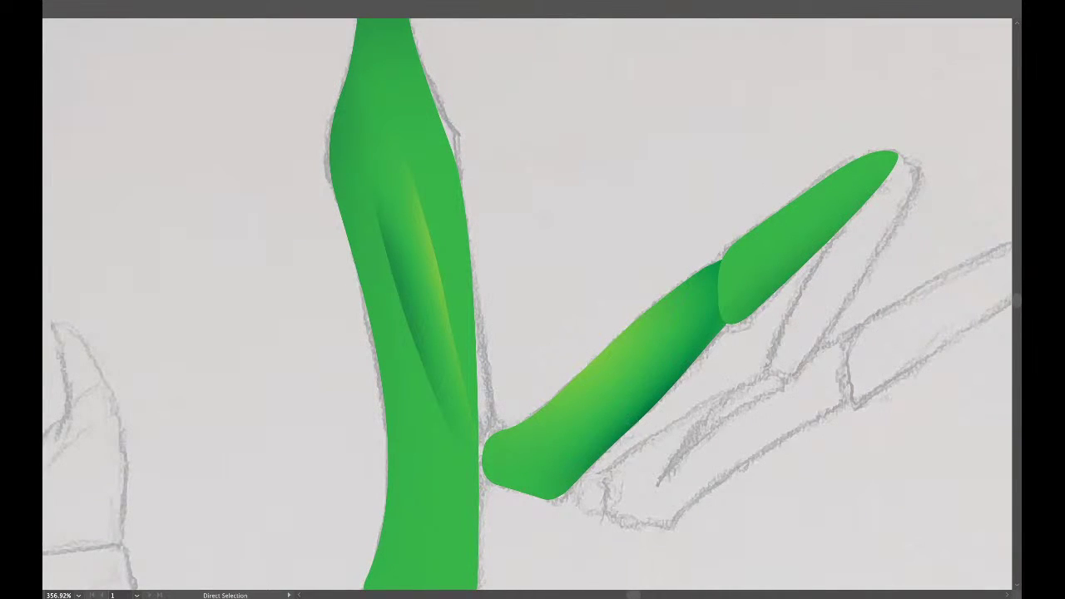
key("ctrl+shift+w")
key("ctrl+shift+w")
Draw a small dark green circle at the joint where the foreleg meets the body.
key("m")
key("l")
left_click_drag(470, 431, 499, 460)
key("comma")
key("ctrl")
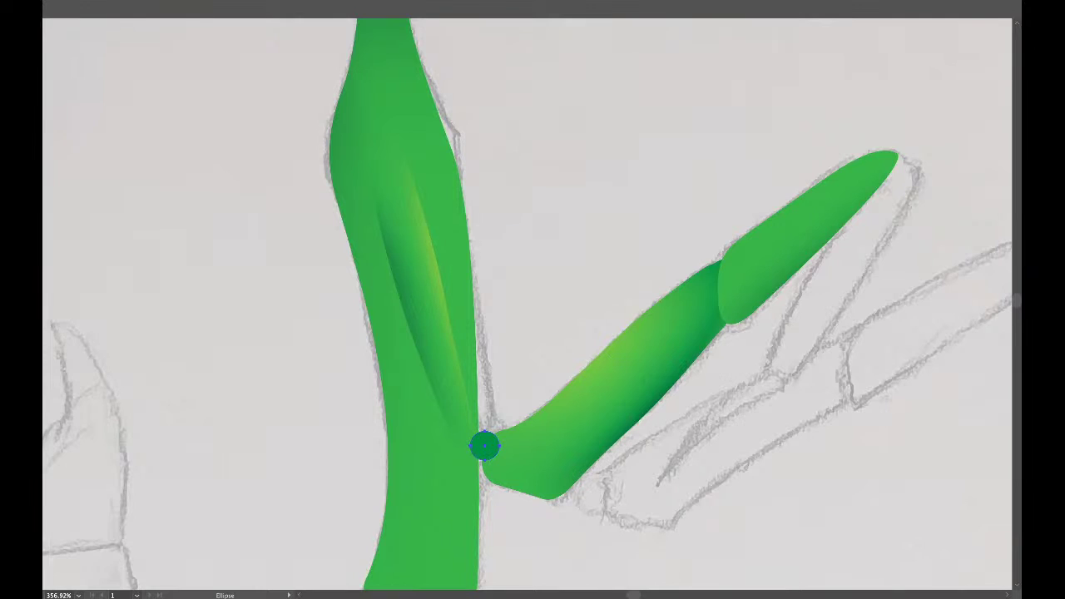
In outline view, centre the joint circle on the body's edge and place it behind the body and foreleg.
key("ctrl")
key("ctrl+y")
scroll(475, 488, "up", 3)
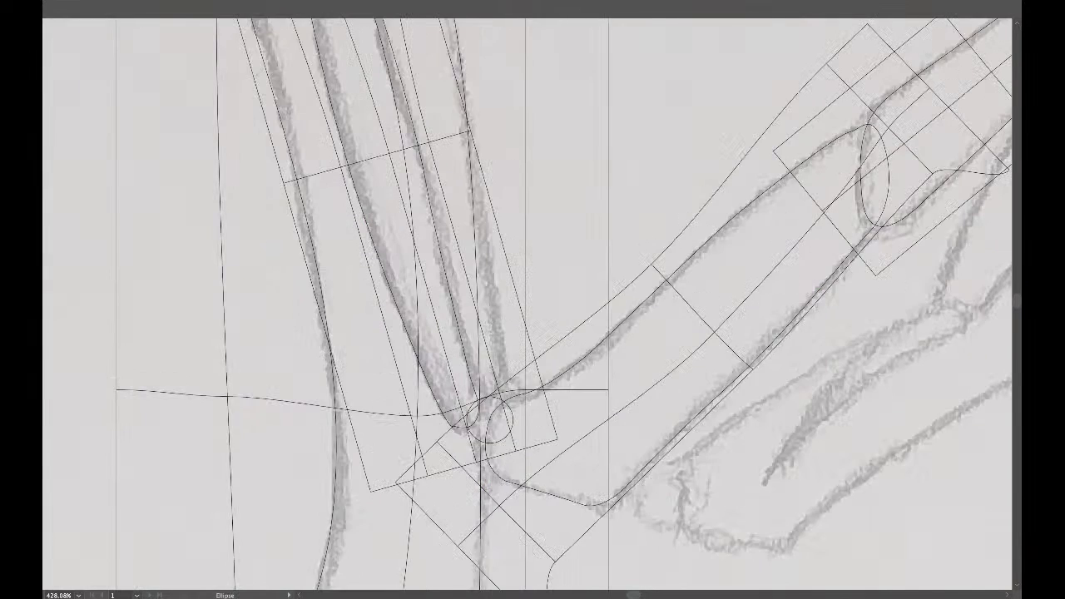
scroll(485, 457, "up", 4)
left_click_drag(496, 389, 448, 400)
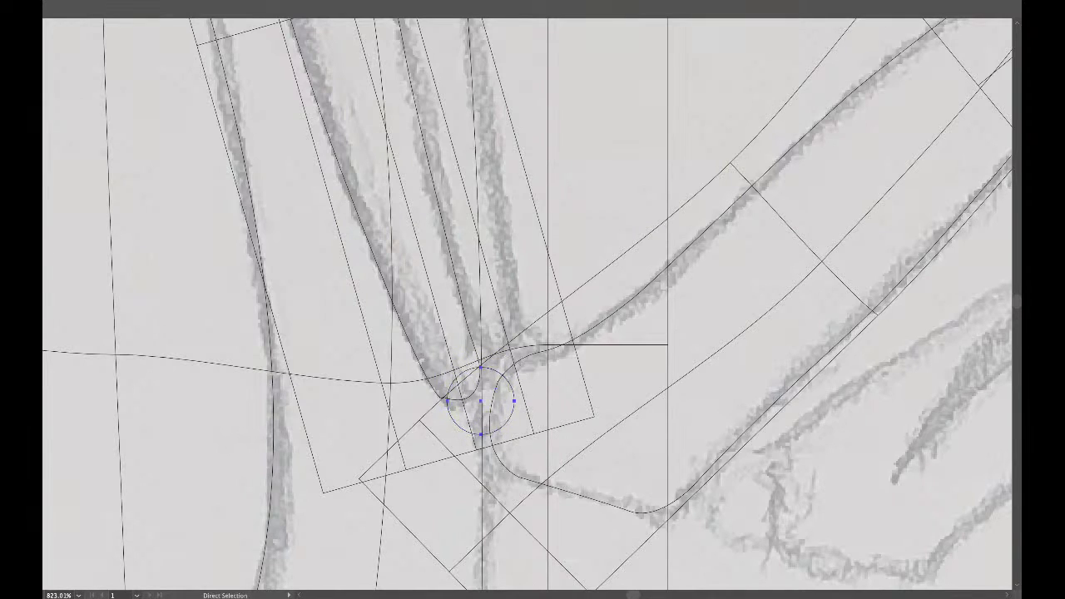
key("v")
key("a")
key("v")
key("a")
scroll(519, 345, "down", 6)
left_click_drag(518, 342, 397, 409)
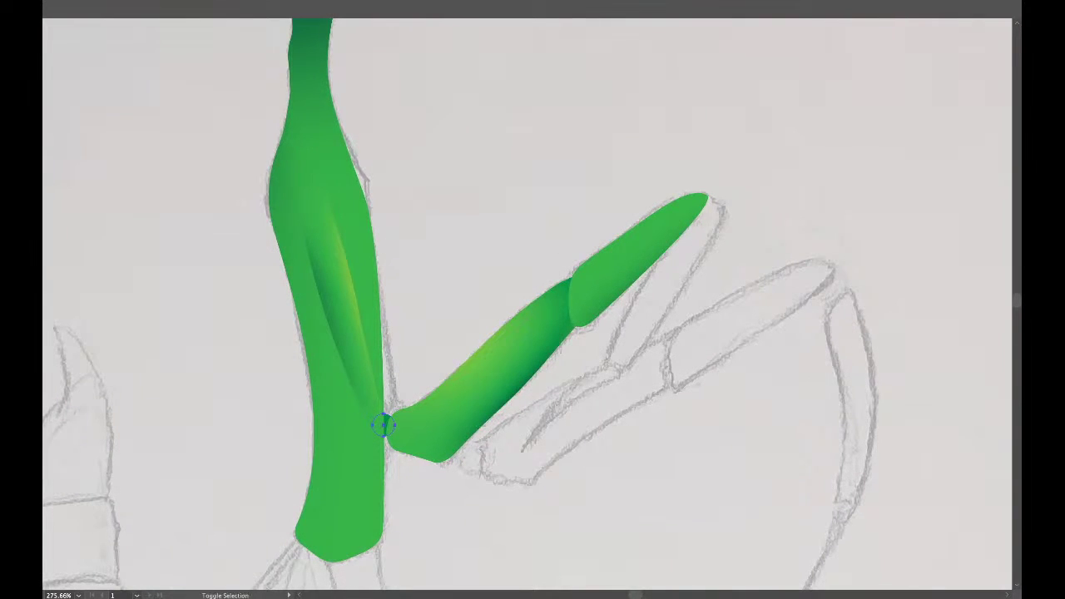
Recolour the mesh point at the lower end of the body's highlight stripe with a sampled green.
scroll(526, 305, "up", 4)
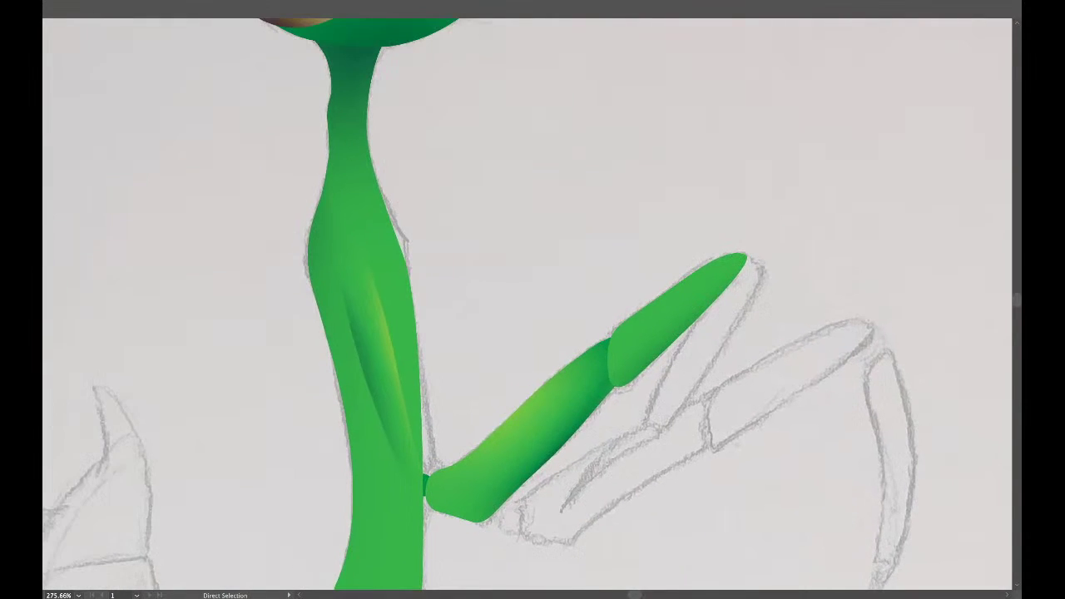
scroll(526, 304, "down", 3)
scroll(526, 304, "down", 2)
scroll(527, 304, "left", 2)
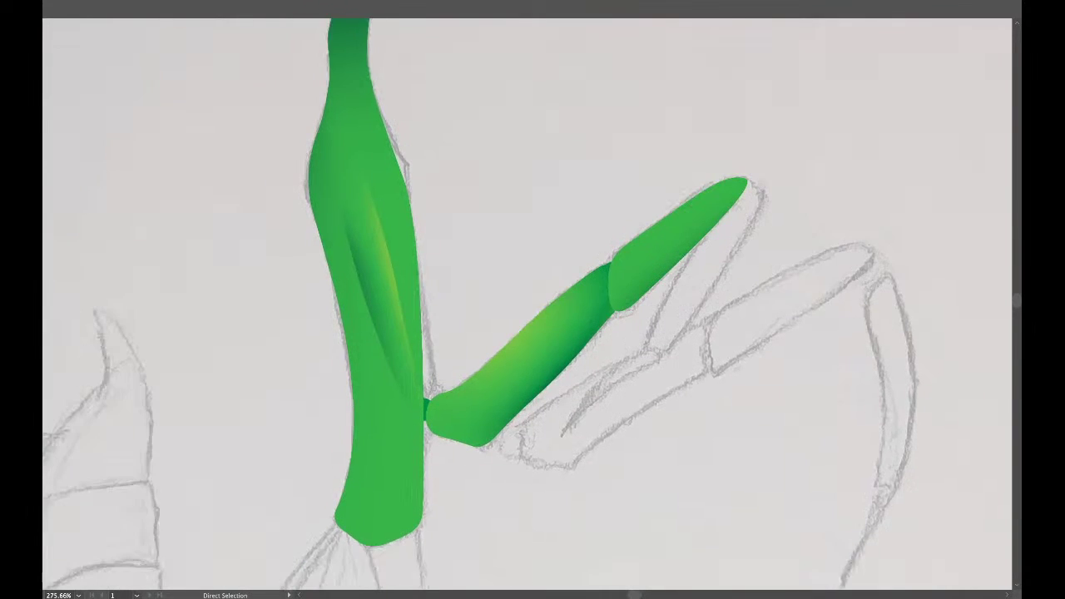
key("v")
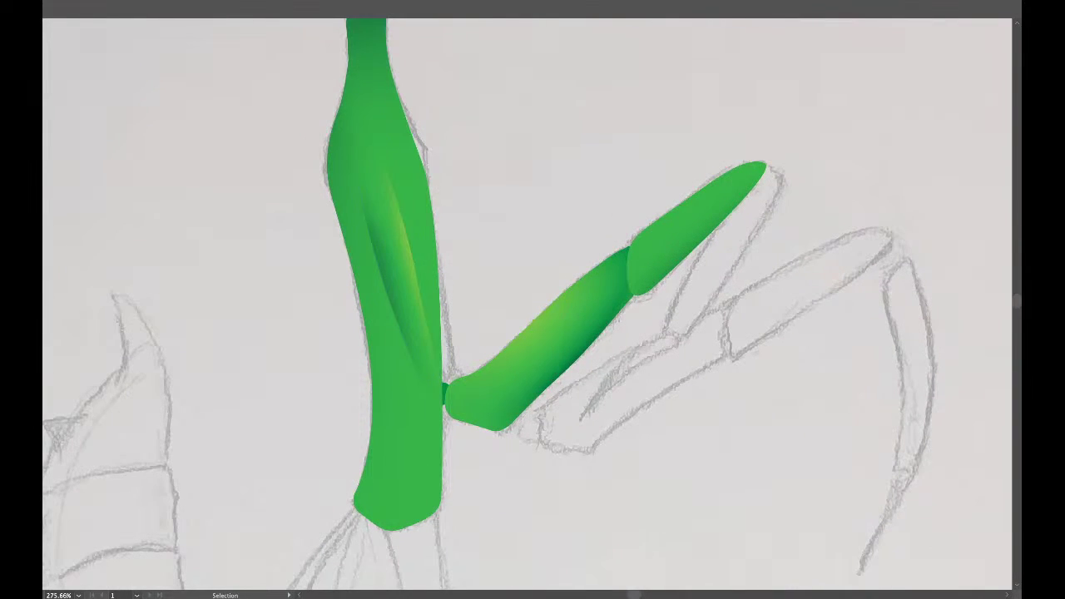
key("a")
left_click(399, 263)
left_click(441, 409)
key("i")
key("ctrl+shift+a")
key("a")
Move the upper middle mesh point of the foreleg's first segment slightly inward to strengthen its highlight.
left_click(496, 371)
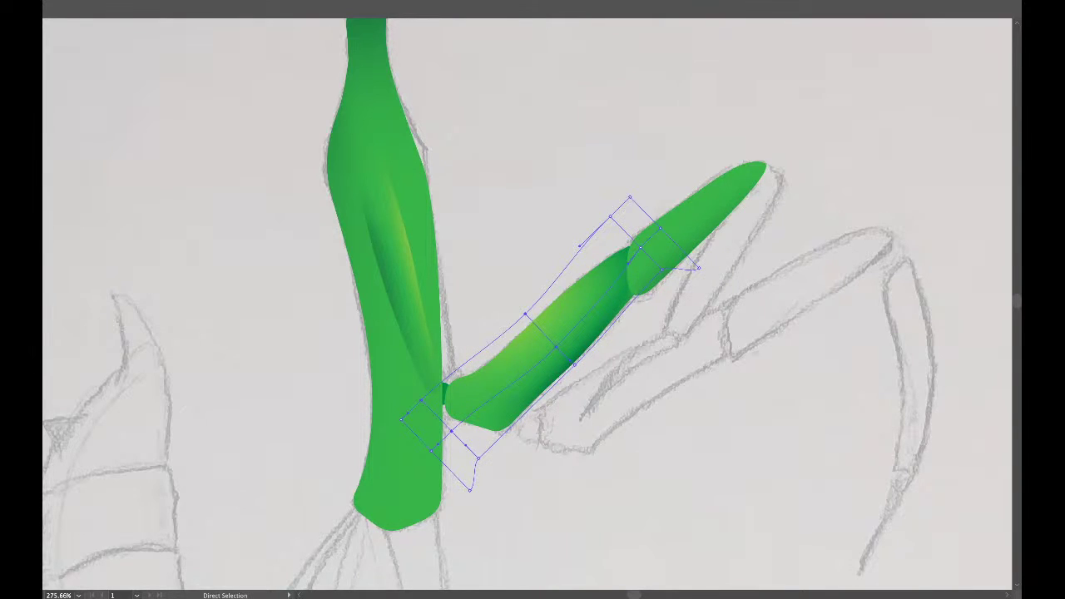
left_click(525, 314)
left_click_drag(525, 313, 529, 317)
Try the sampled highlight green on the central mesh point of the foreleg's first segment.
left_click(556, 346)
key("i")
left_click(545, 331)
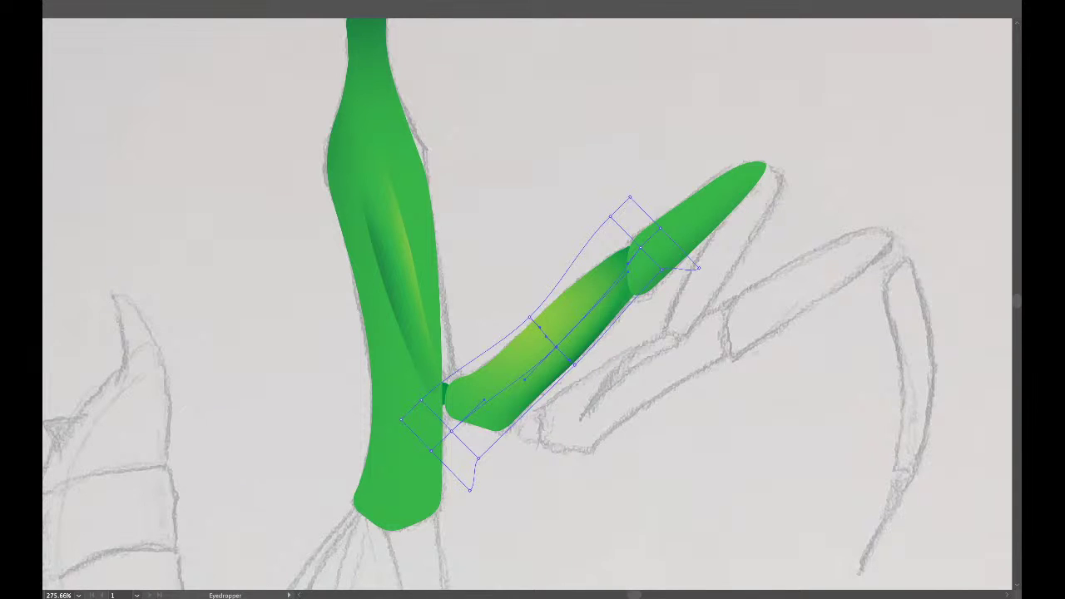
key("ctrl+shift+a")
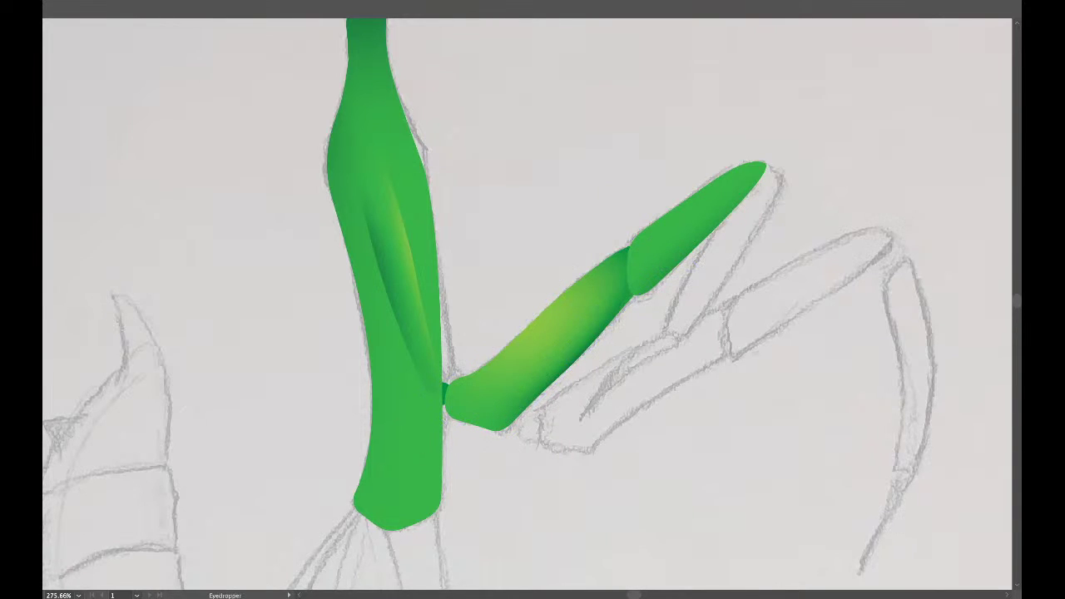
key("ctrl+0")
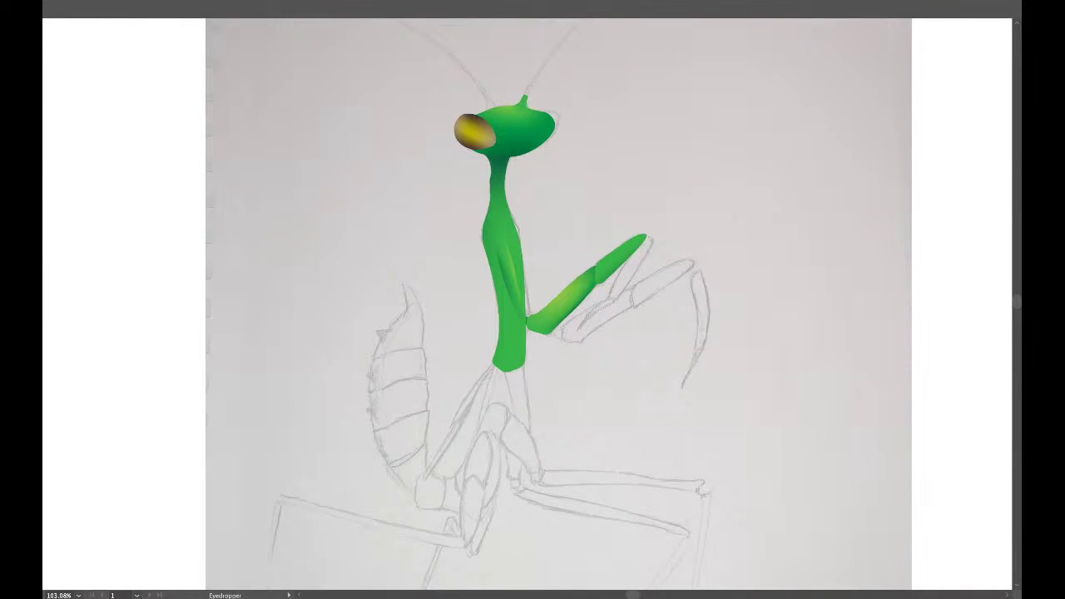
key("ctrl+z")
key("ctrl+shift+a")
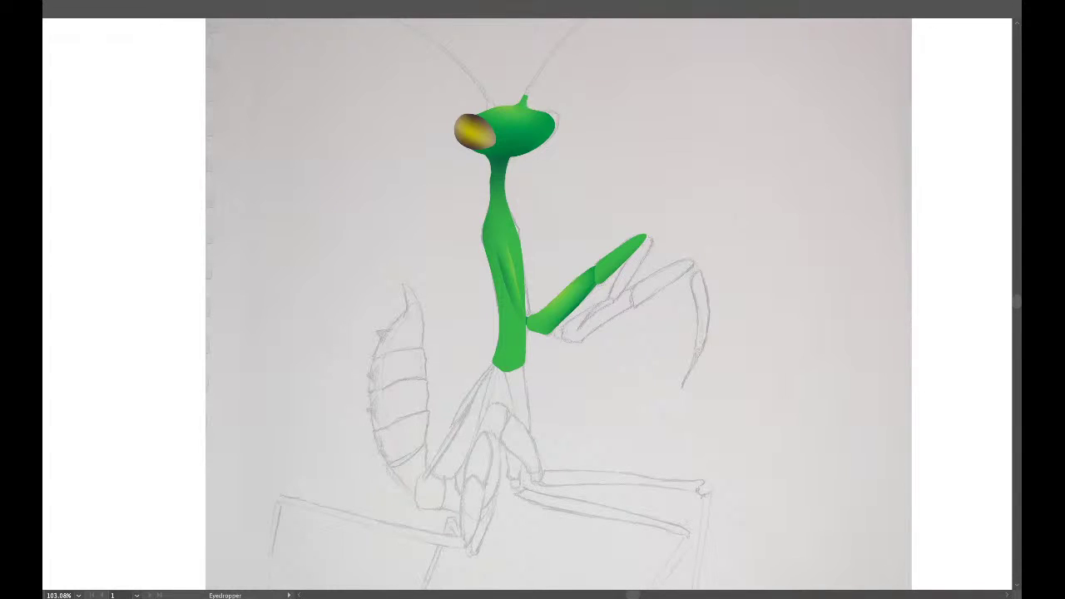
Send the body one level backward so that the joint circle lies in front of it.
scroll(521, 282, "up", 5)
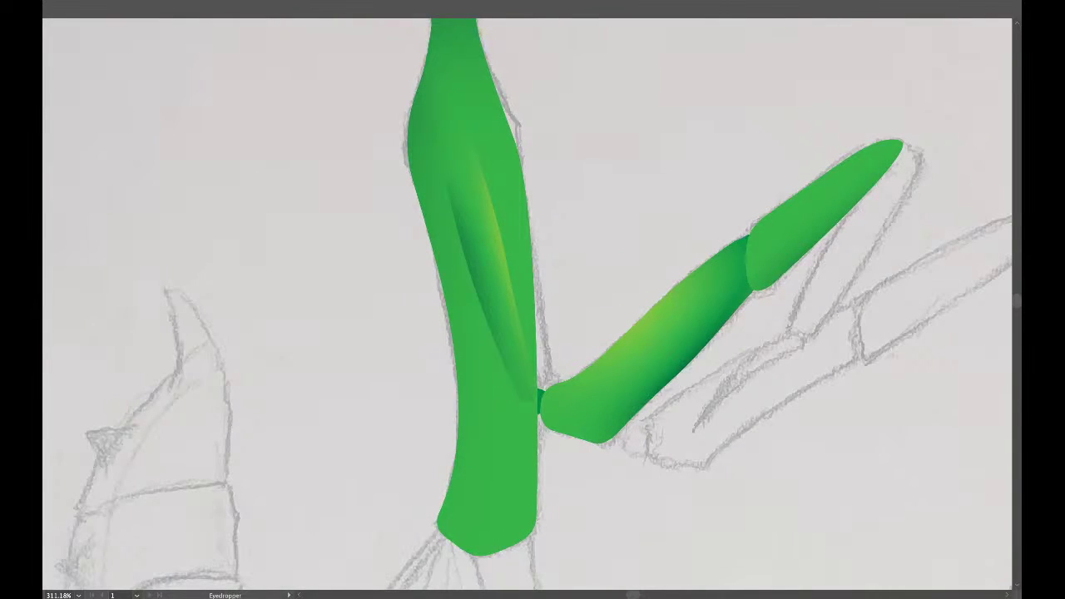
key("v")
left_click(497, 445)
key("ctrl+[")
key("ctrl+shift+a")
Reshape the joint circle by pulling in its curve handles on the lower body side and upper foreleg side.
scroll(538, 401, "up", 3)
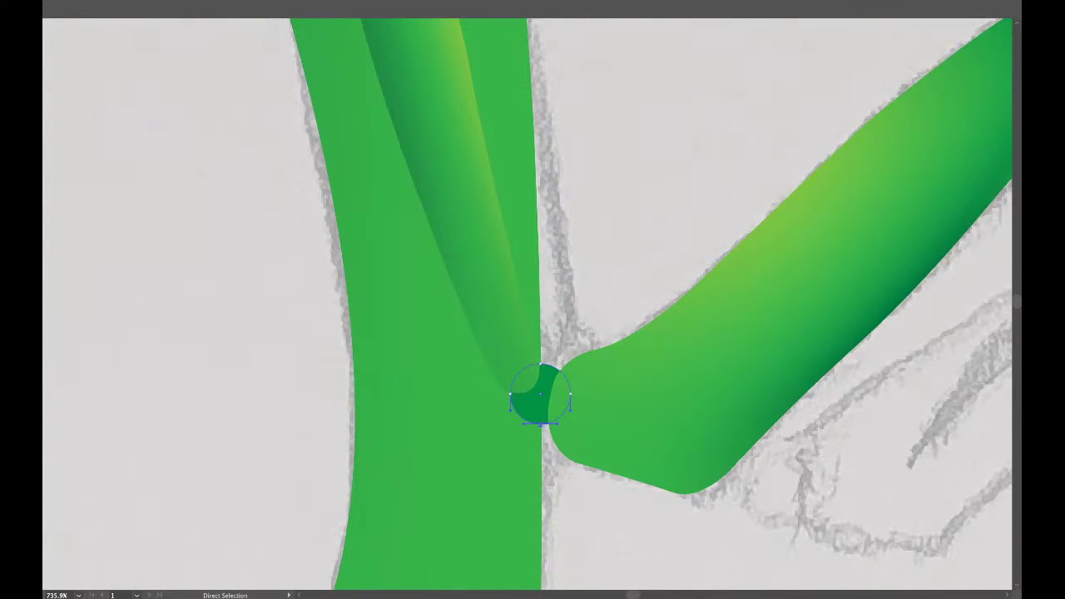
left_click_drag(510, 410, 518, 411)
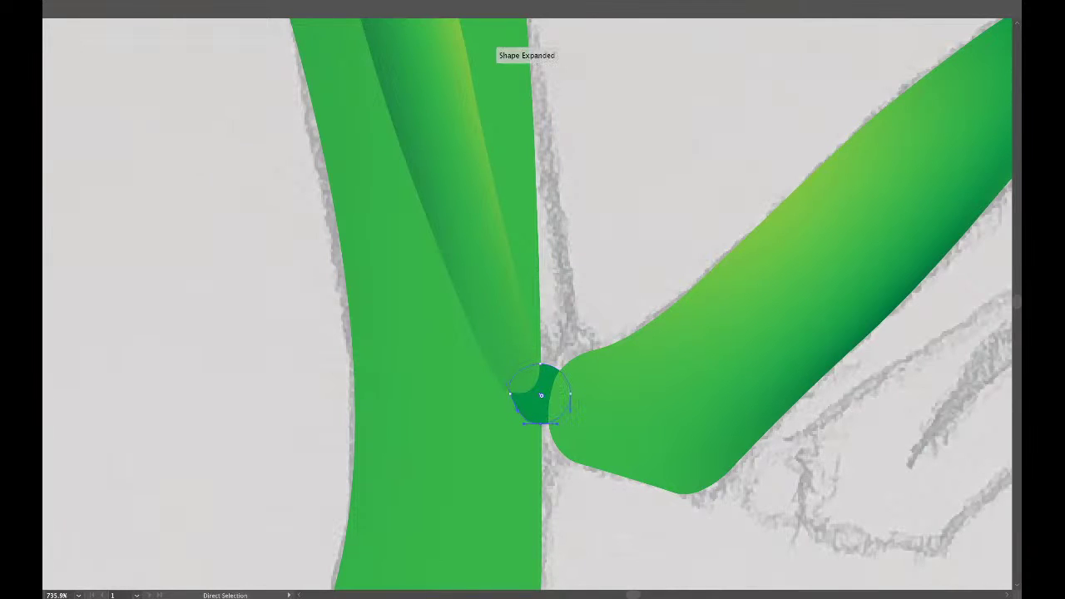
left_click(540, 364)
left_click_drag(557, 364, 557, 372)
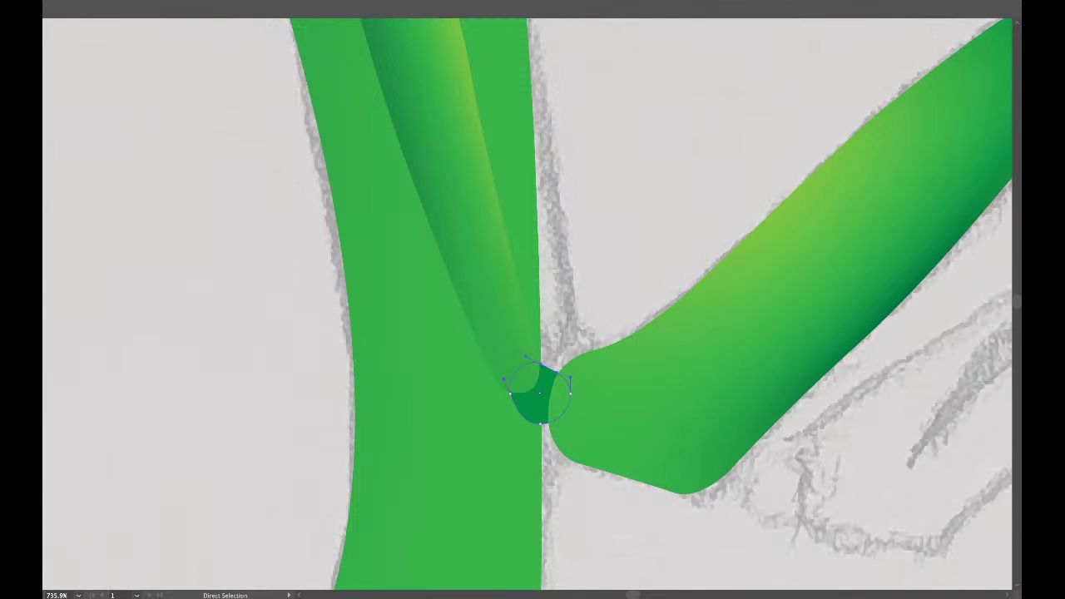
key("ctrl+shift+a")
Fill the joint with a radial gradient running from a sampled mid green at the centre to darker green outside.
key("u")
key("a")
key("period")
key("g")
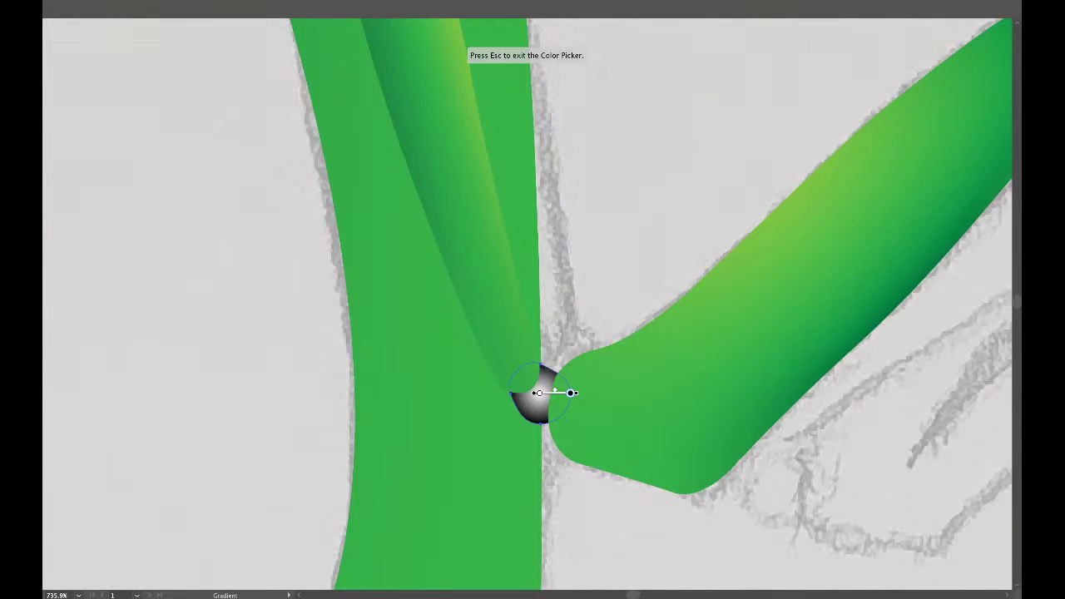
left_click(460, 297)
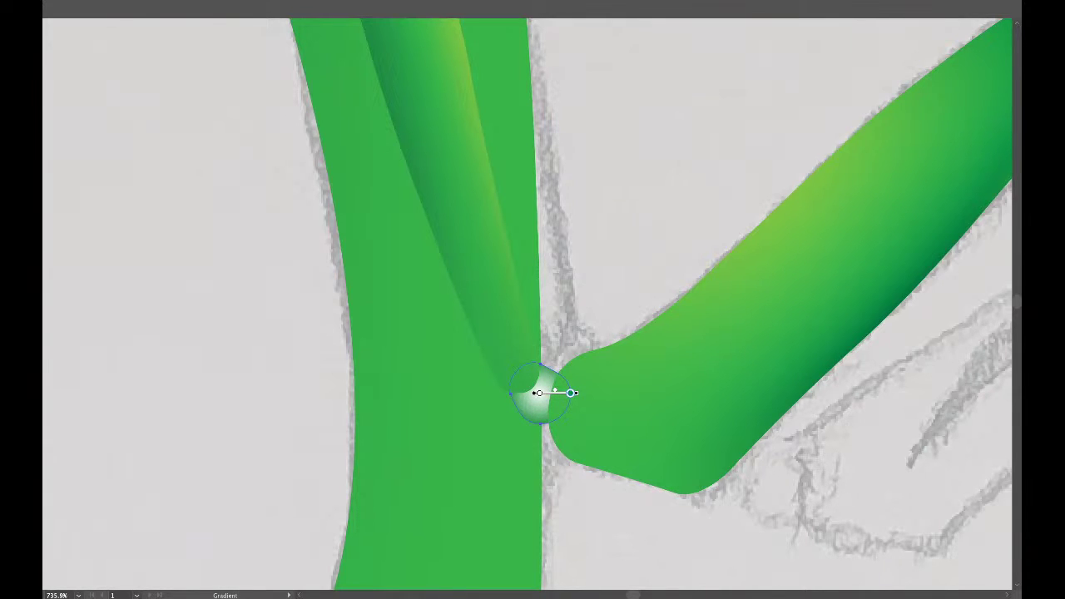
left_click(539, 392)
left_click(460, 297)
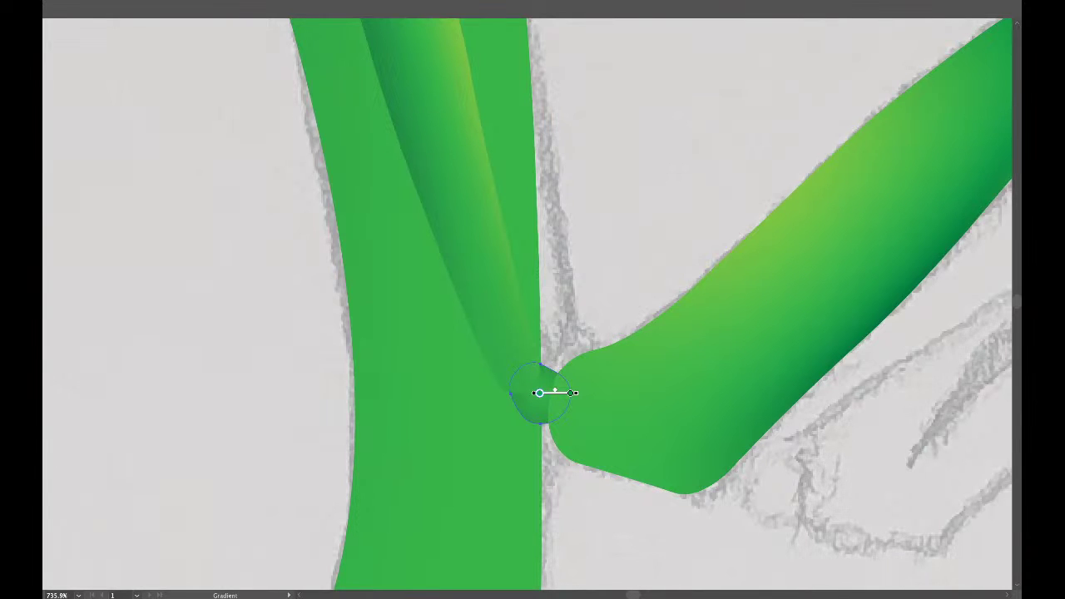
left_click(570, 392)
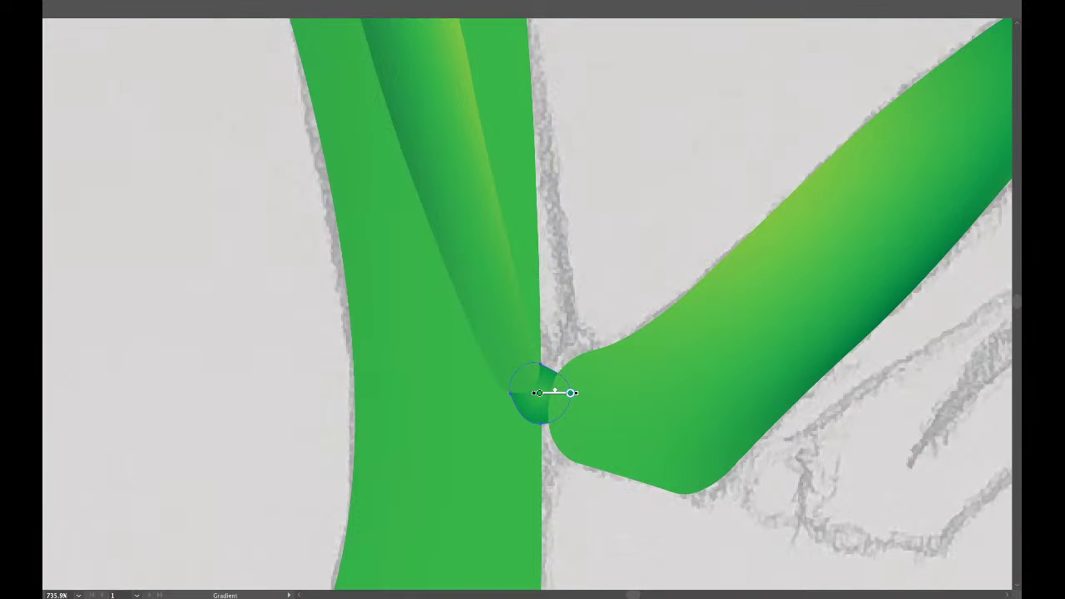
Bring the joint in front of the body's stripe and the foreleg.
key("ctrl")
left_click_drag(597, 285, 474, 286)
left_click_drag(583, 316, 513, 385)
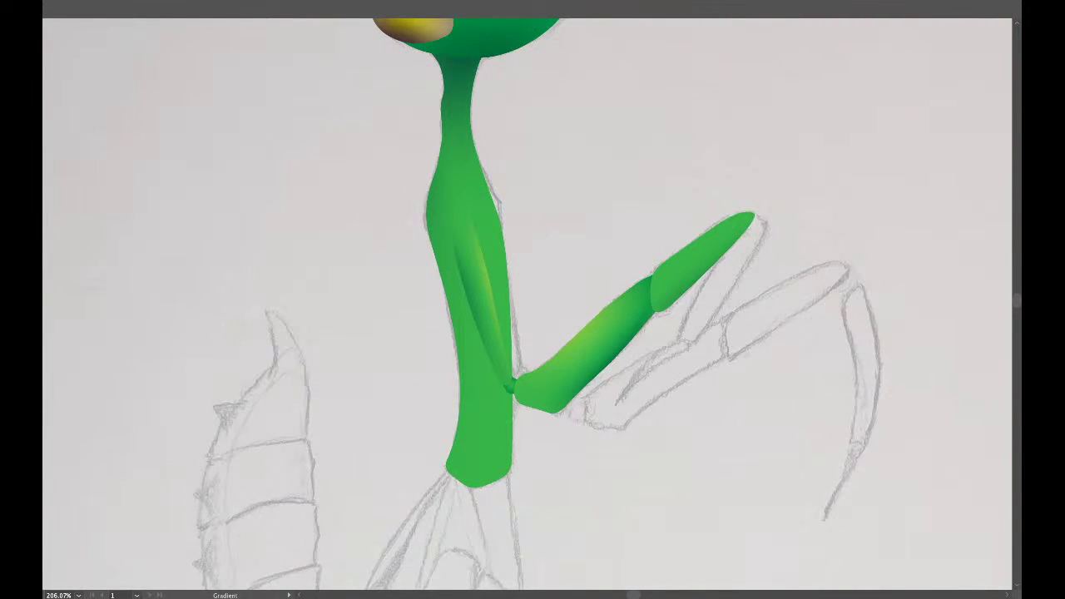
Duplicate the body's highlight stripe with its joint toward the foreleg and arrange the copy behind the foreleg.
key("v")
key("ctrl")
left_click_drag(482, 291, 506, 293)
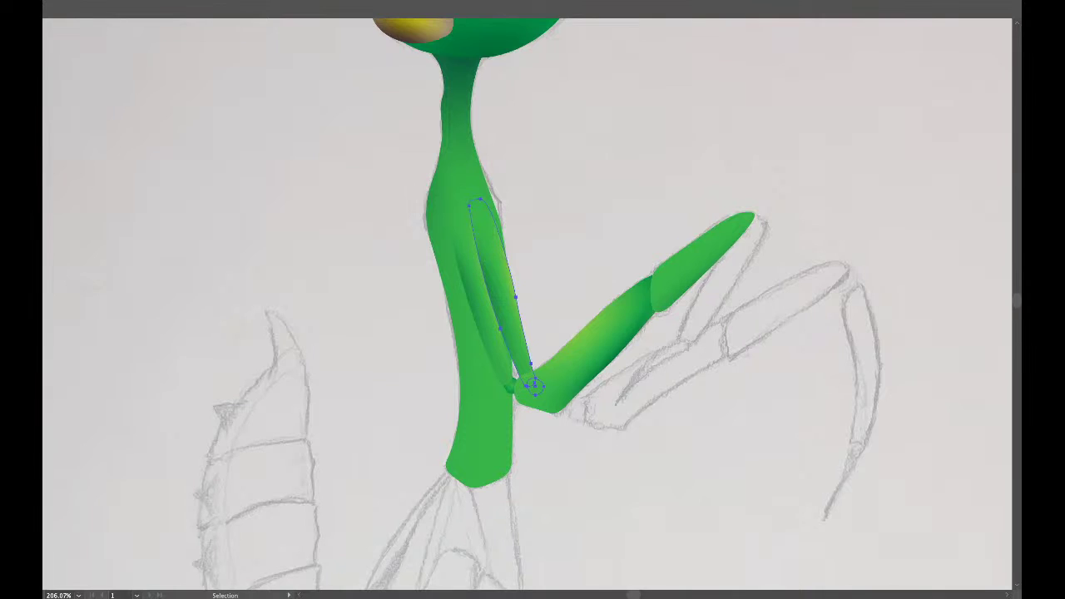
left_click(481, 301)
key("a")
key("ctrl+shift+a")
key("v")
scroll(579, 270, "down", 5)
key("a")
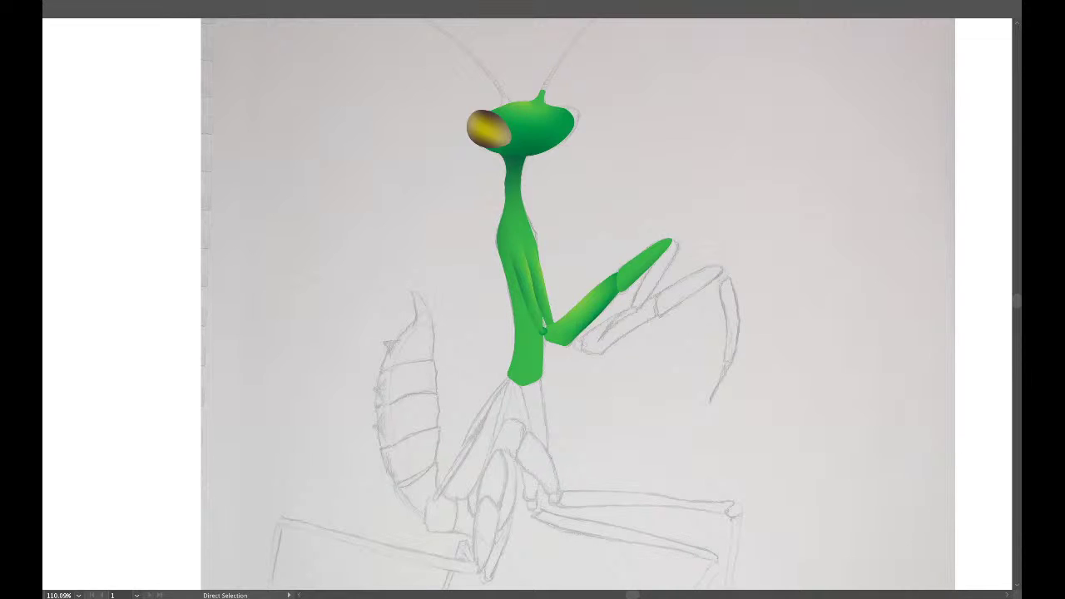
Move the upper middle mesh point of the foreleg's second segment inward and colour it with the first segment's highlight green.
key("v")
key("v")
scroll(655, 270, "up", 5)
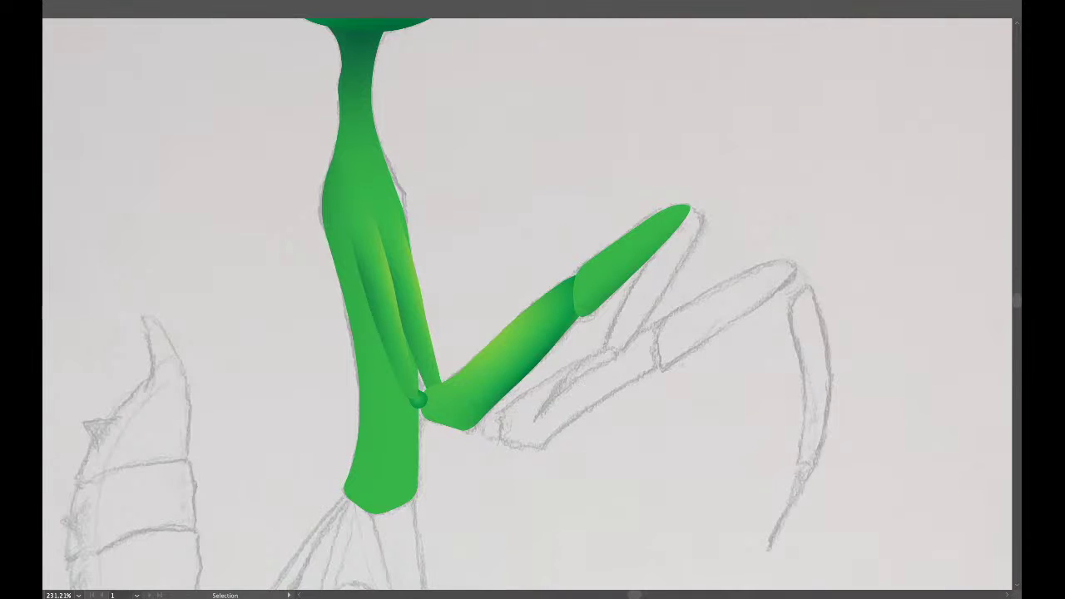
key("a")
left_click(653, 221)
left_click_drag(607, 229, 614, 238)
key("i")
left_click(503, 338)
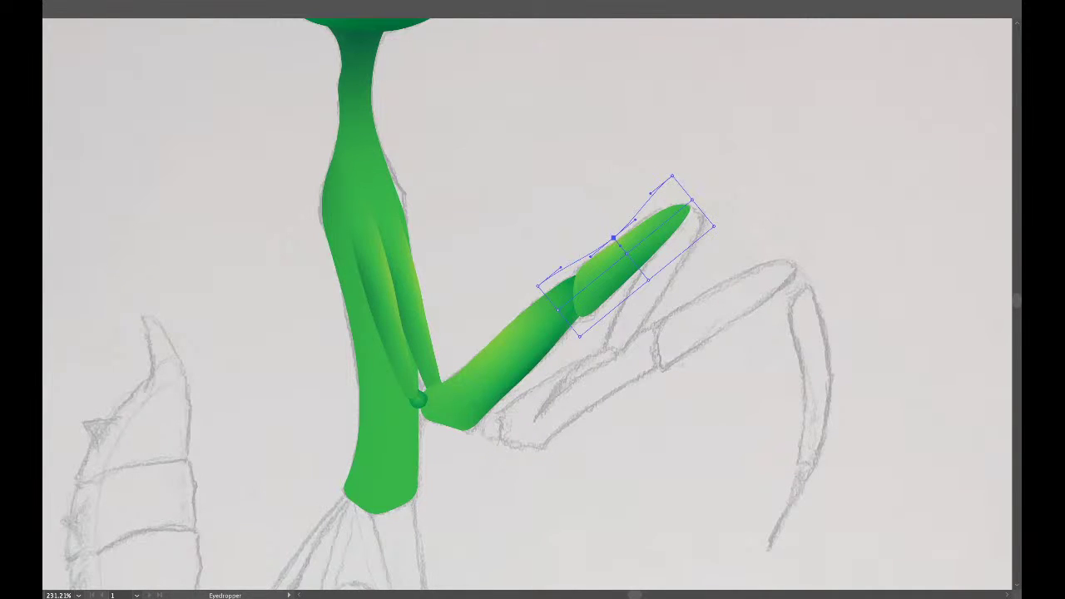
key("ctrl+shift+a")
scroll(532, 304, "down", 2)
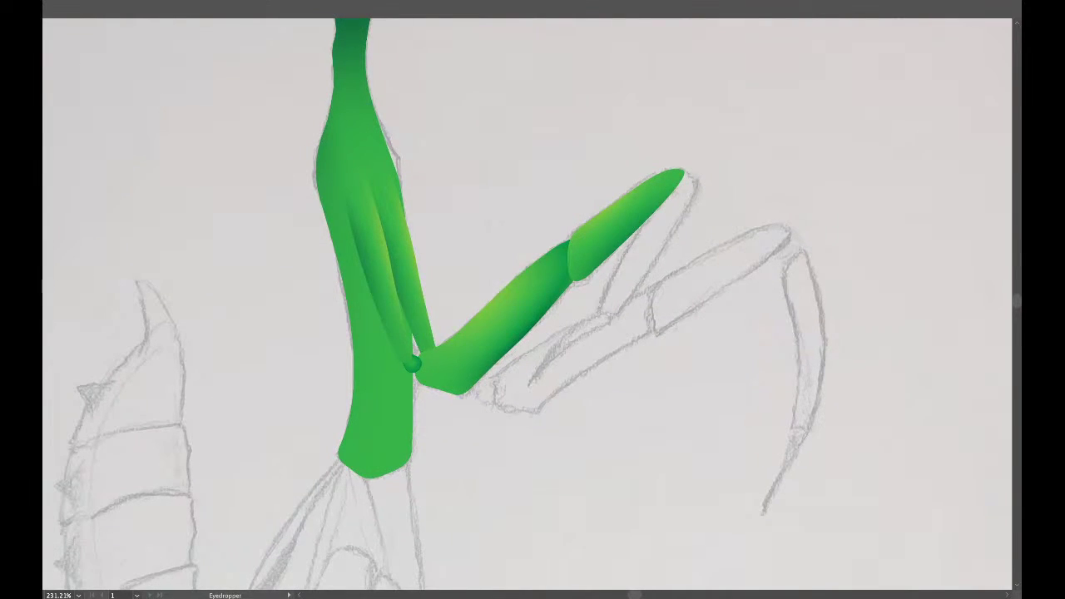
scroll(532, 304, "left", 2)
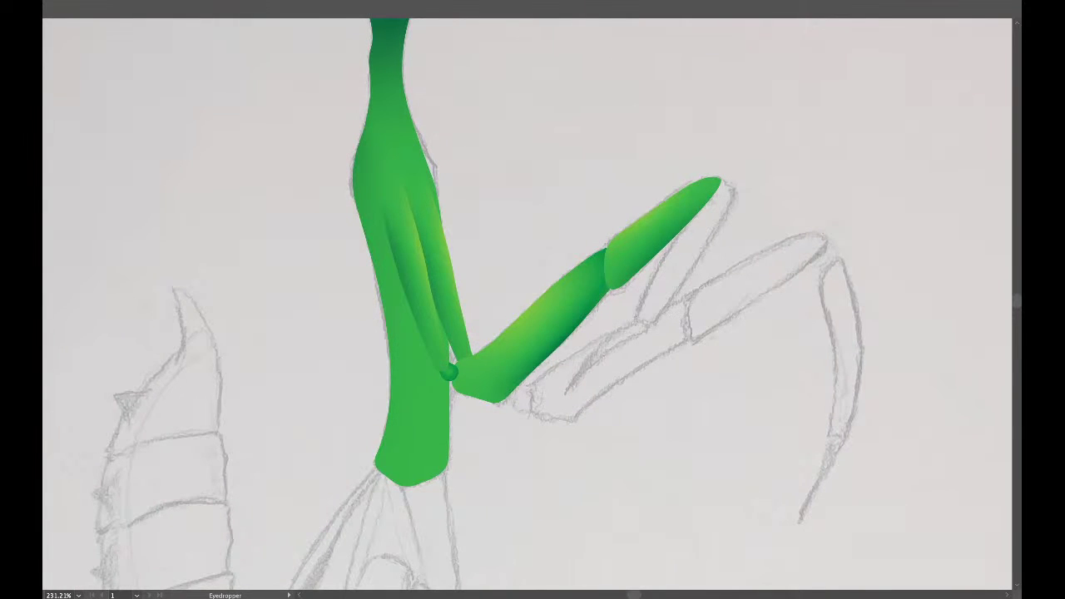
scroll(533, 303, "down", 2)
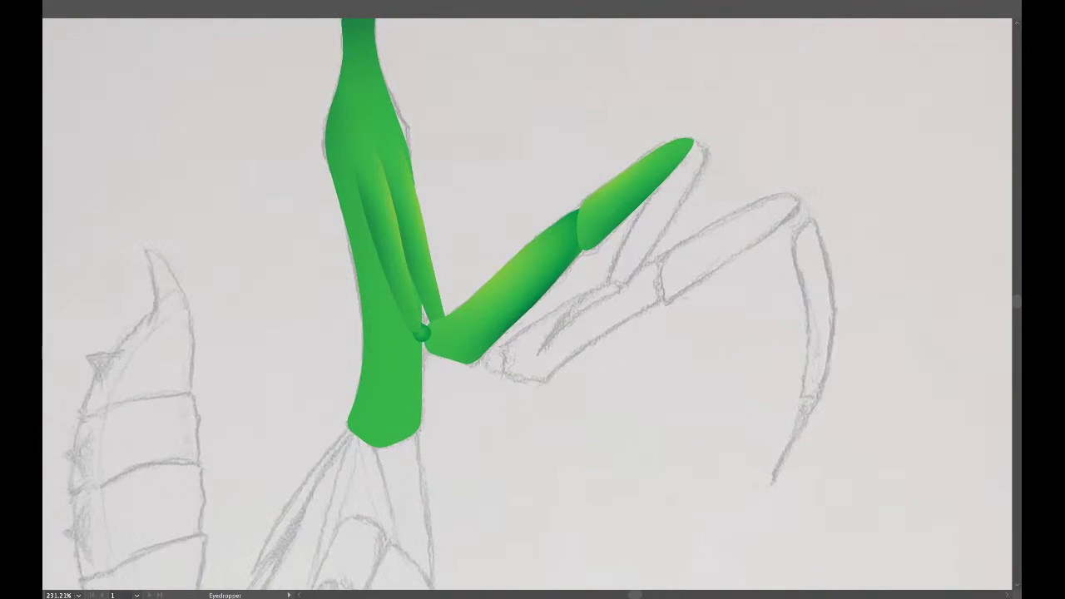
Trace the foreleg's narrow third segment with the Pen tool, from its lower end up around the tip and back to a closed outline.
key("v")
left_click(508, 291)
left_click(516, 166)
left_click_drag(516, 166, 441, 244)
scroll(636, 294, "up", 3)
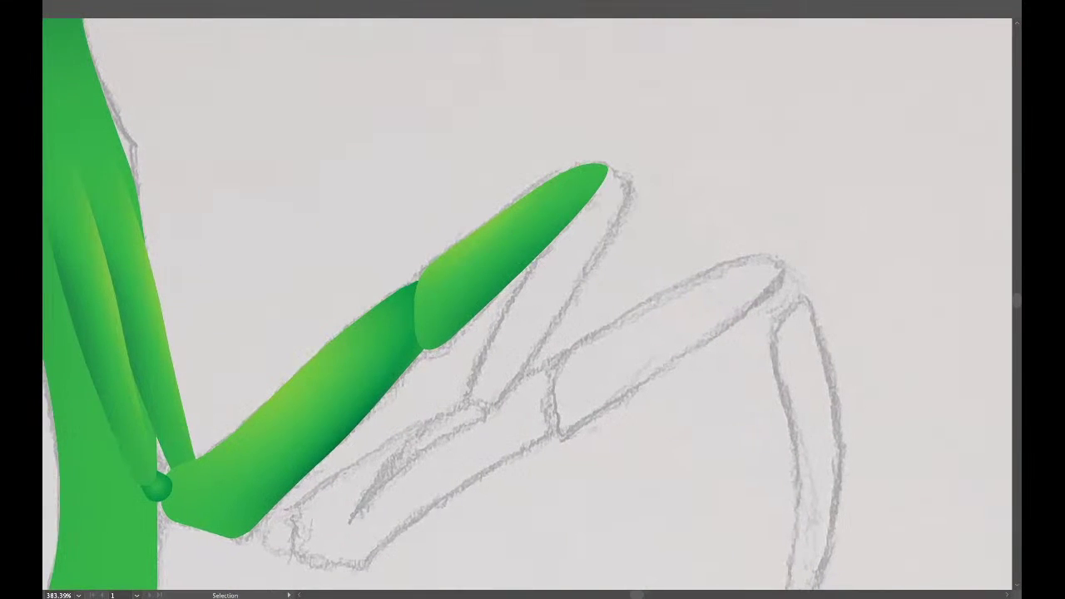
key("p")
key("f")
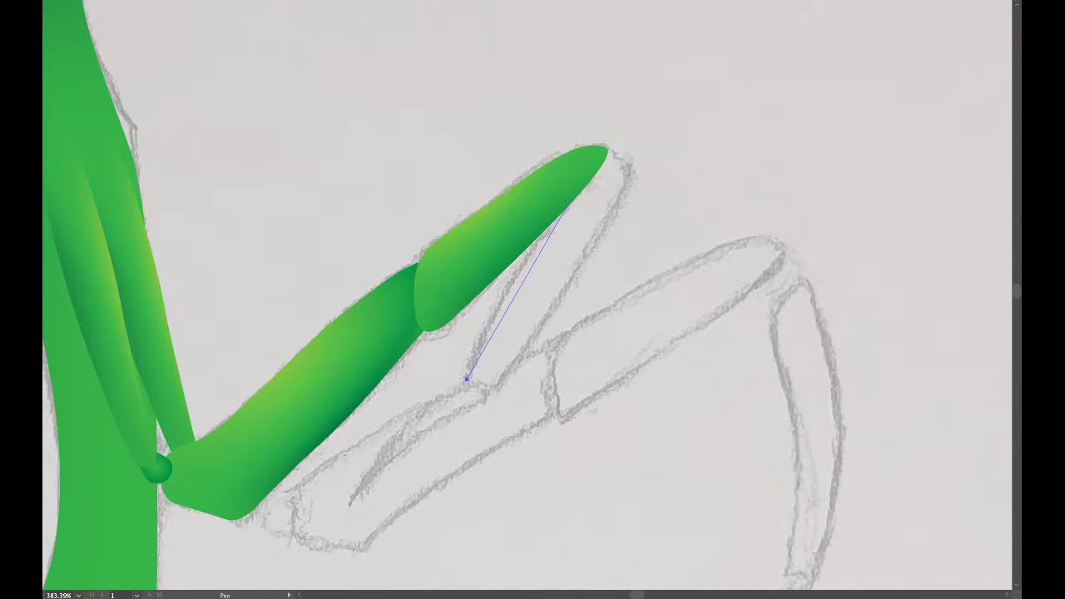
left_click(594, 178)
left_click_drag(600, 177, 648, 152)
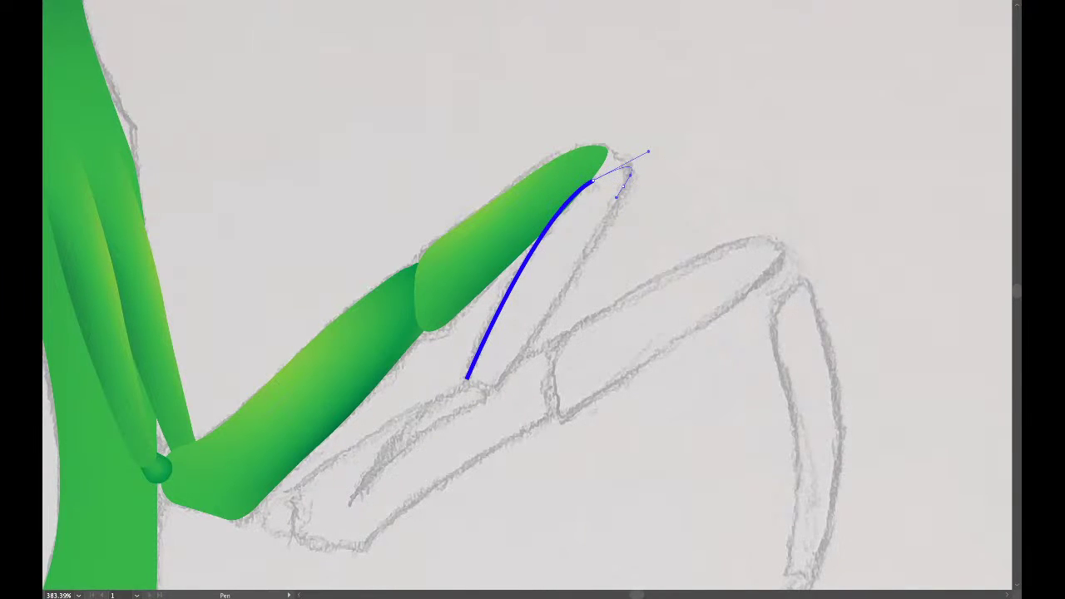
left_click(630, 172)
left_click_drag(503, 376, 433, 467)
left_click(503, 376)
left_click(467, 380)
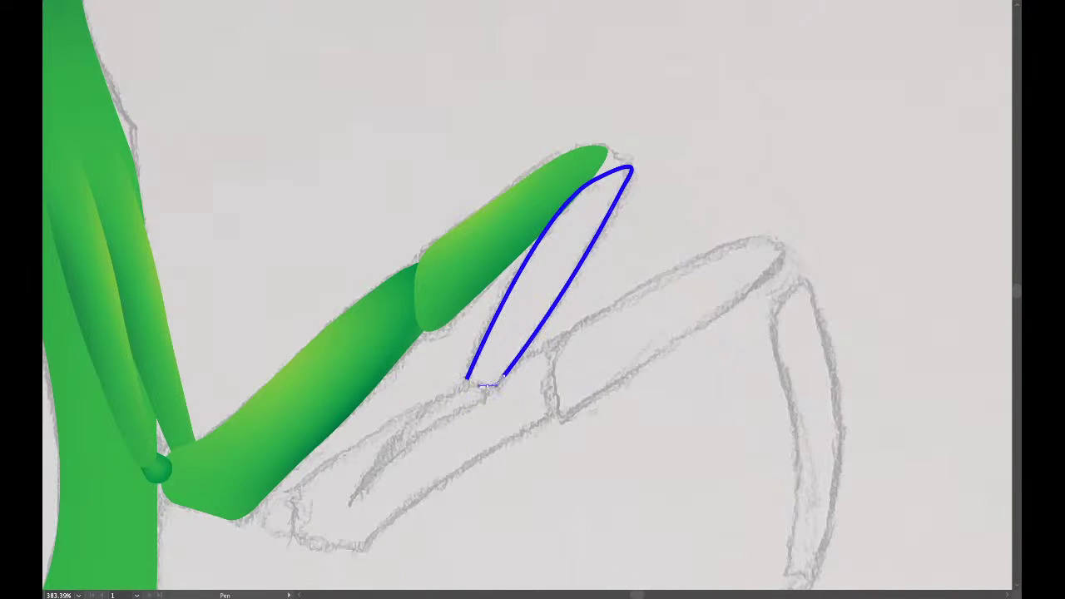
left_click_drag(479, 383, 478, 383)
Round the third segment's lower end by adjusting its anchor handles into a smooth curve.
scroll(464, 389, "up", 5)
key("a")
left_click_drag(496, 377, 456, 374)
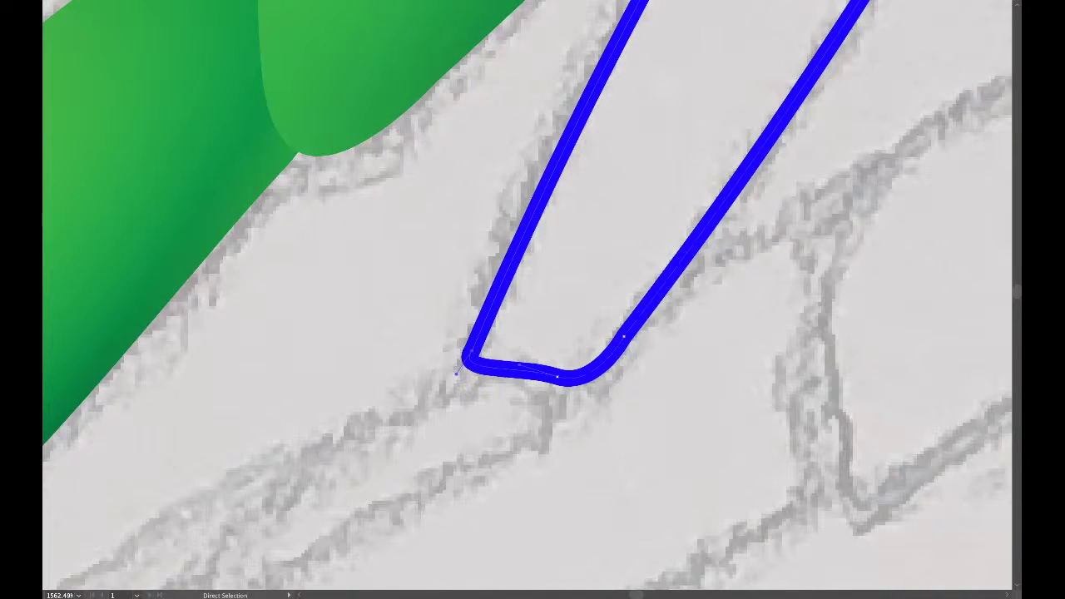
left_click_drag(519, 364, 526, 380)
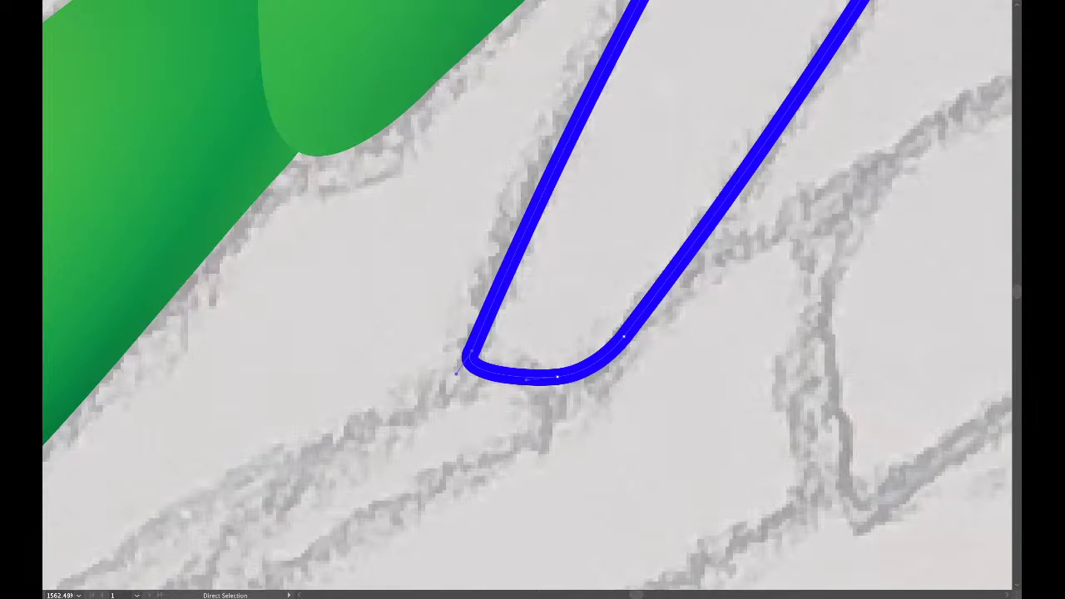
scroll(564, 379, "down", 4)
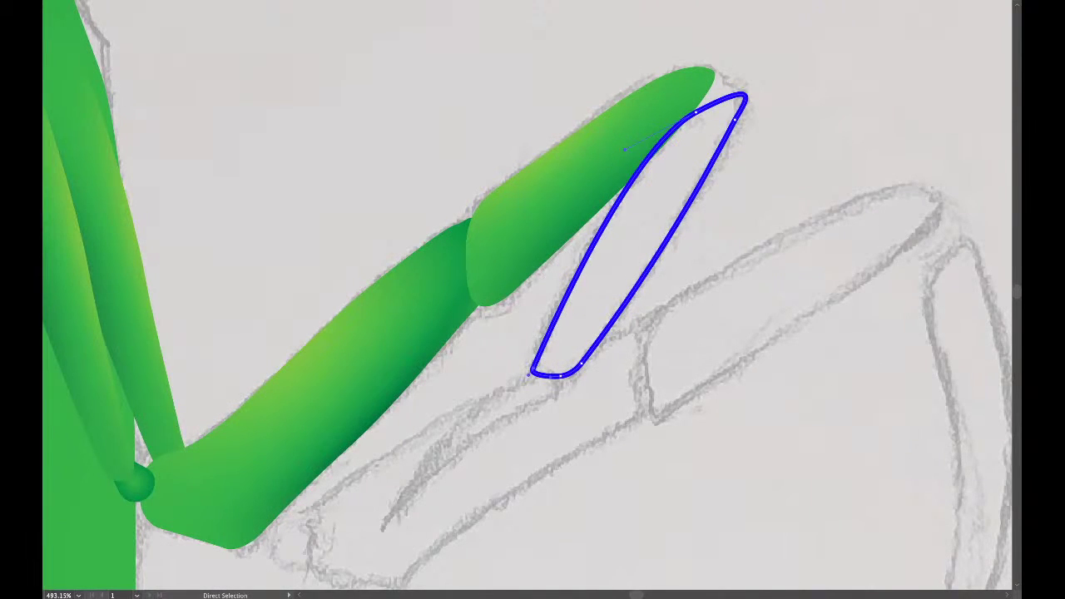
Draw a tall rectangle over the third segment and rotate and position it to enclose the slanted outline.
key("v")
left_click_drag(565, 283, 499, 311)
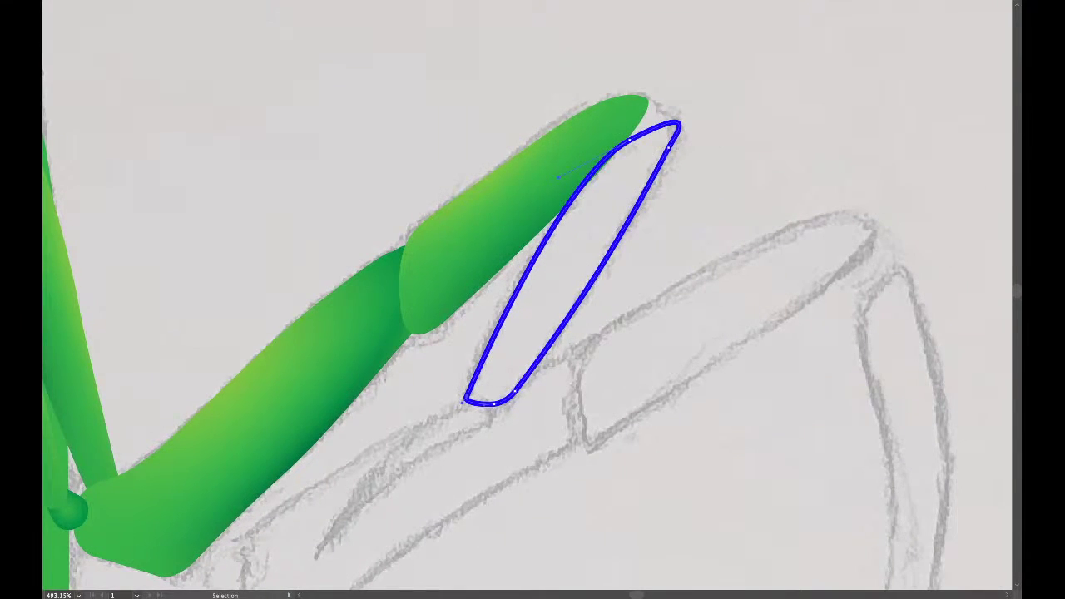
key("f")
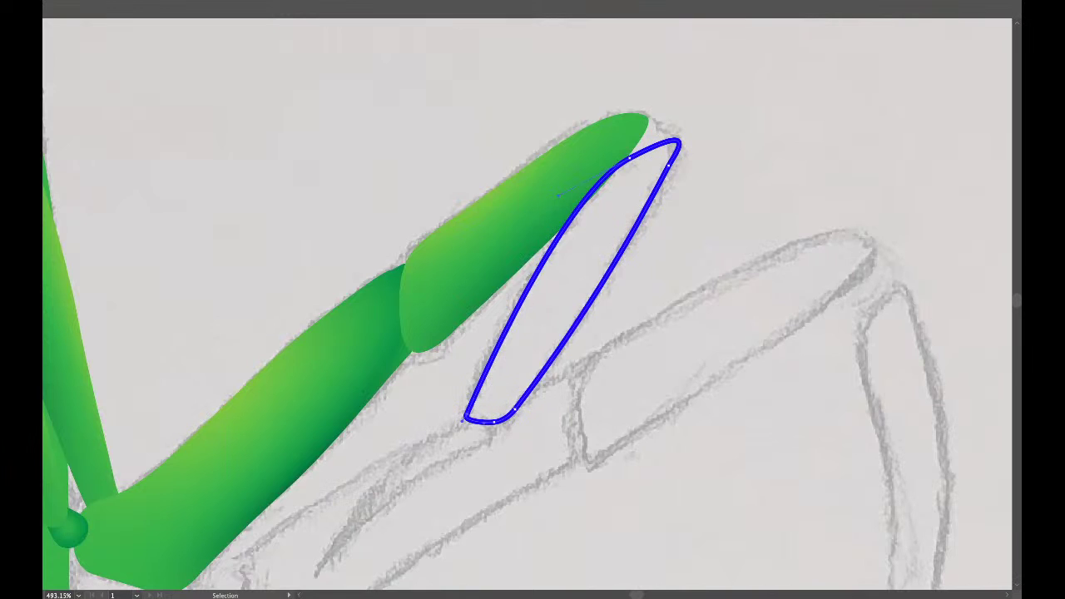
key("l")
key("v")
key("ctrl+shift+a")
key("m")
scroll(533, 300, "down", 1)
left_click_drag(512, 82, 664, 483)
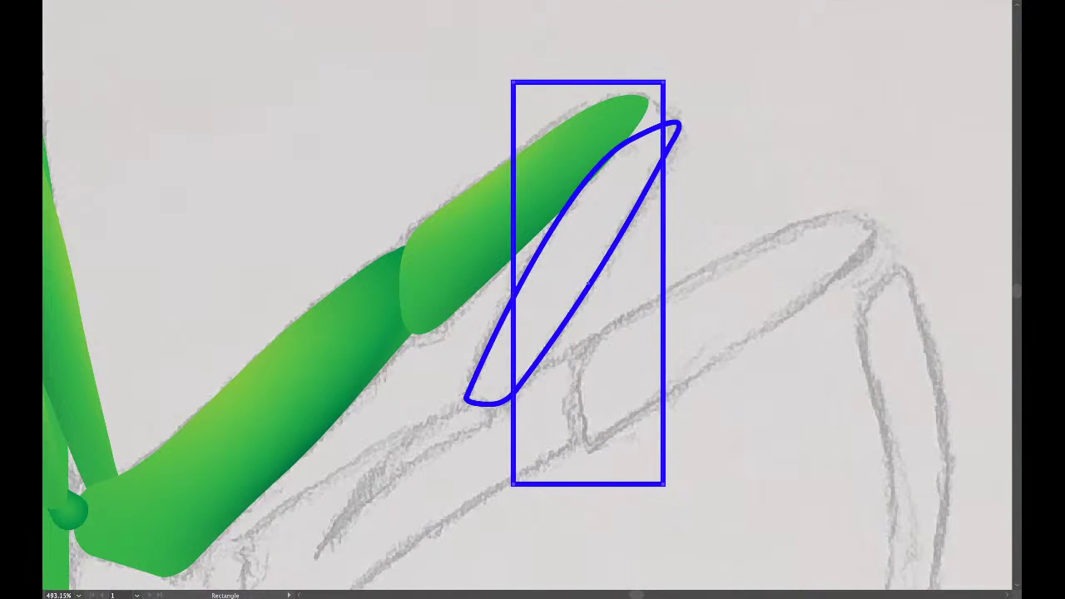
key("r")
left_click_drag(663, 82, 747, 139)
left_click_drag(602, 90, 596, 64)
key("v")
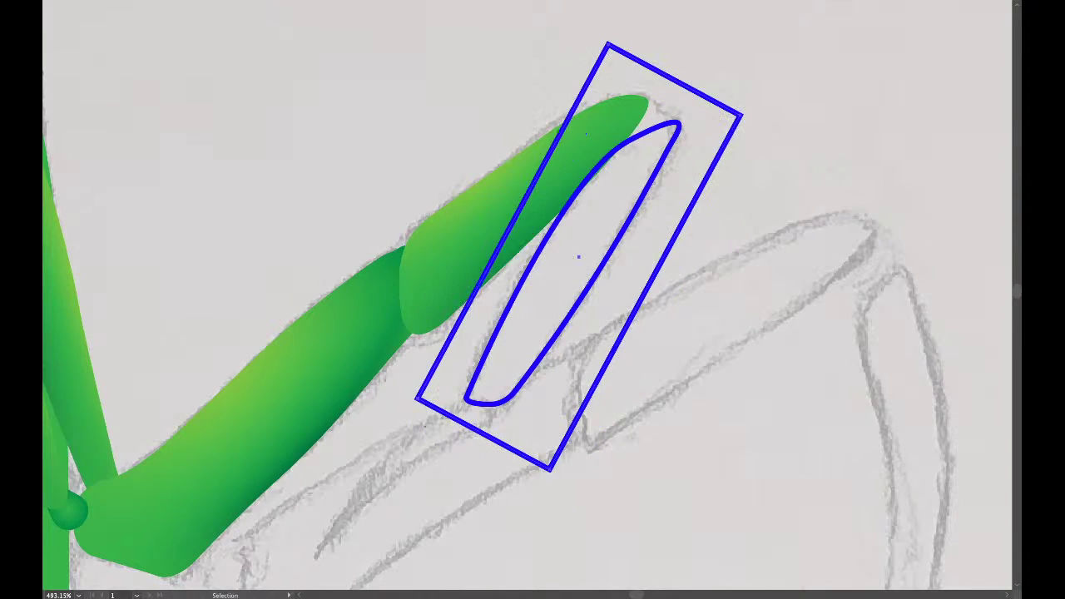
Turn the rectangle into a gradient mesh with three lengthwise lines and one crosswise line through the middle.
left_click(617, 148)
left_click(484, 277)
key("u")
left_click(679, 82)
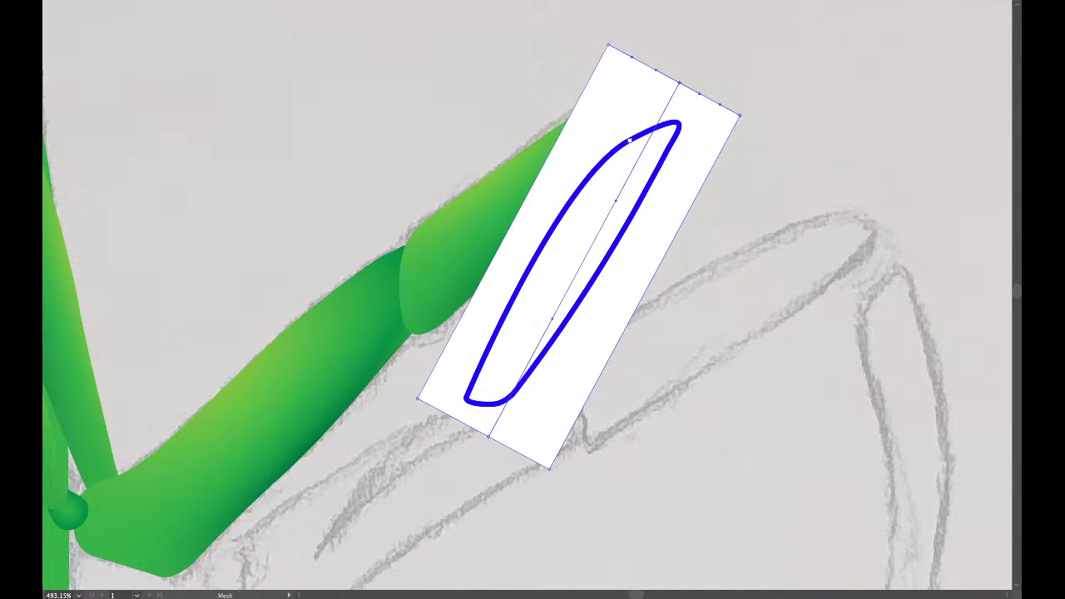
left_click(629, 56)
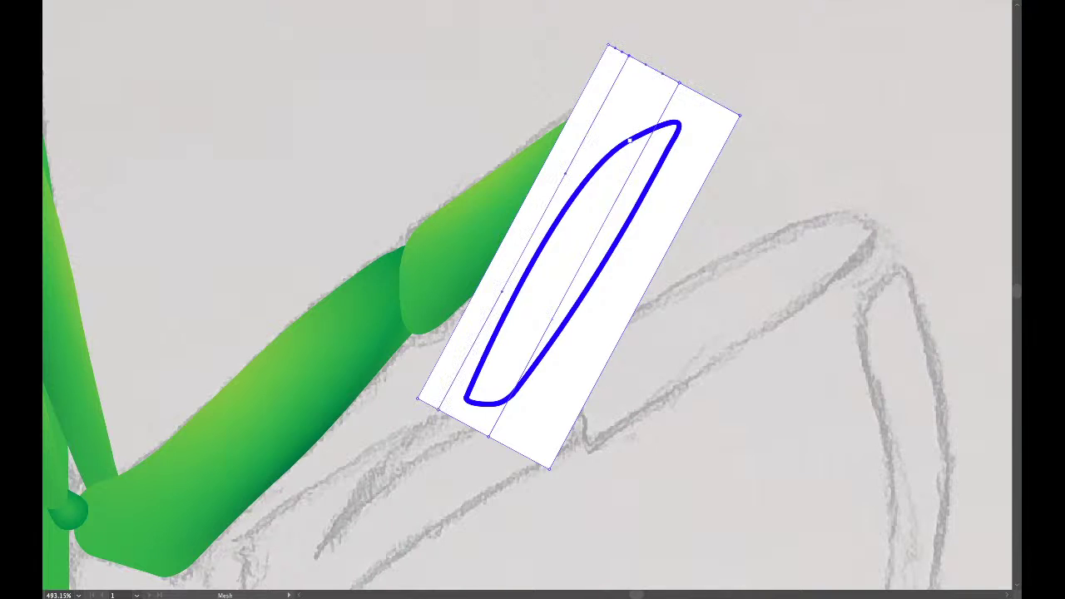
left_click(707, 98)
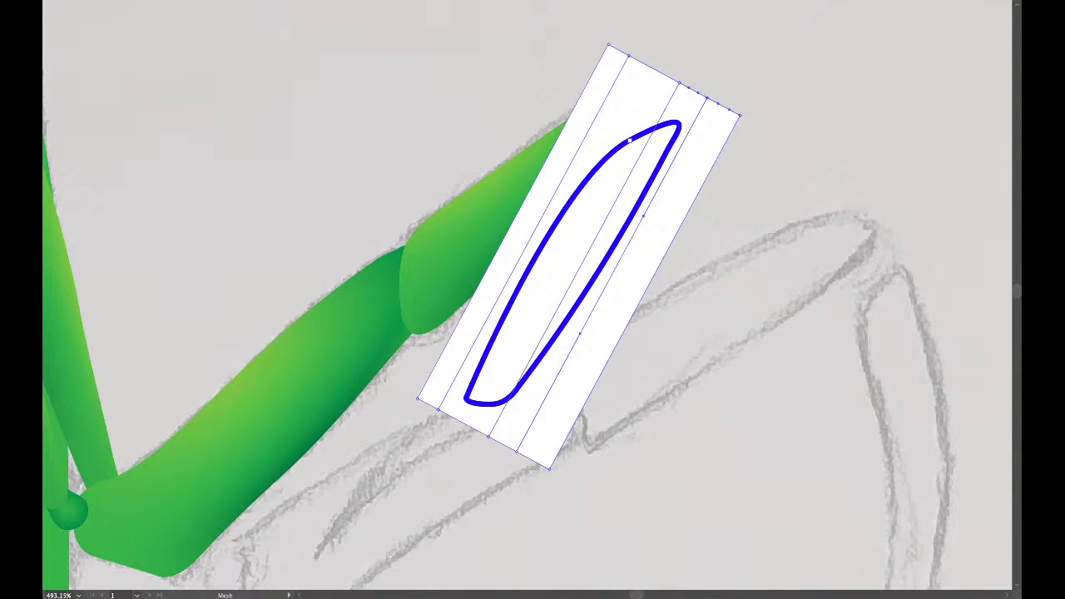
left_click(613, 270)
Colour the whole mesh rectangle with the mid green of the mantis body.
key("a")
key("v")
key("ctrl+shift+a")
left_click(578, 256)
key("f")
key("f")
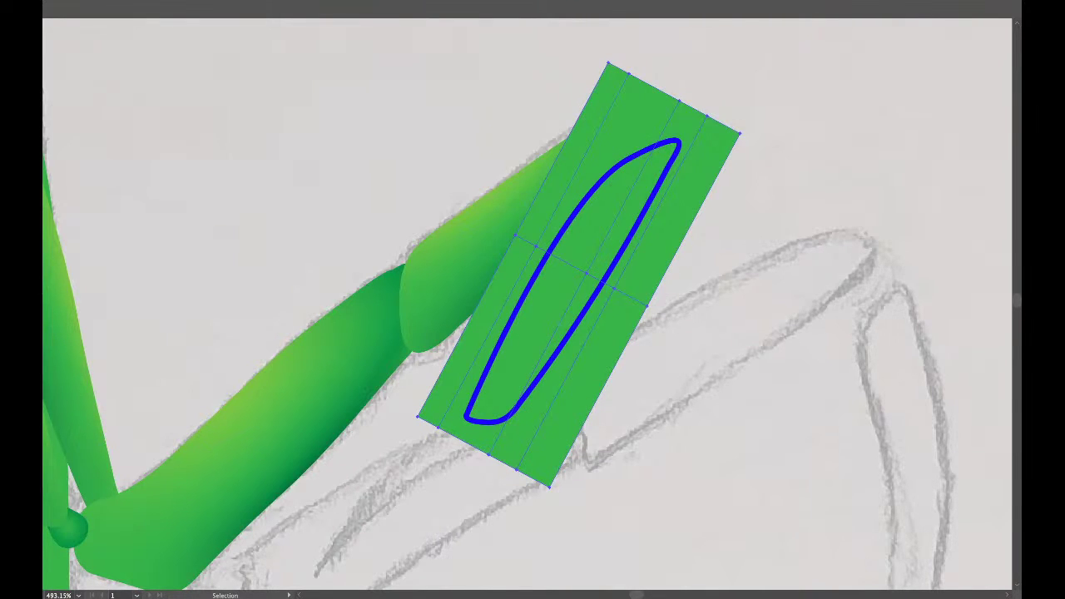
Clip the green mesh rectangle to the third segment's outline with a clipping mask.
key("ctrl+shift+a")
left_click(569, 336)
left_click(589, 354, "shift")
key("ctrl+7")
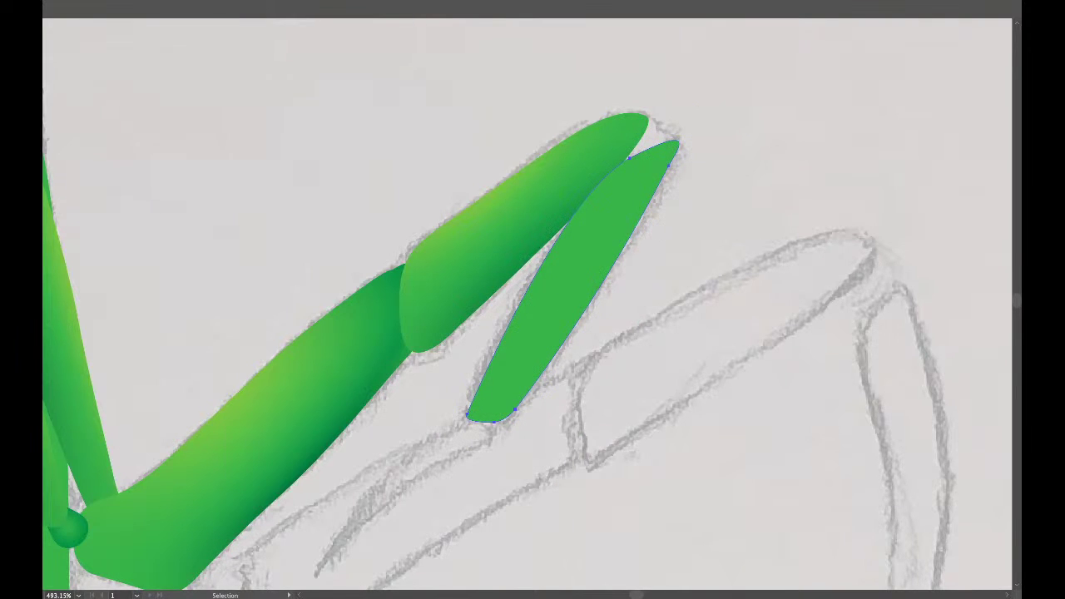
Colour the middle mesh point along the third segment's inner edge dark green to shade that side.
key("a")
scroll(573, 274, "down", 3)
key("ctrl+shift+a")
left_click(574, 275)
key("ctrl+shift+a")
key("v")
left_click(574, 279)
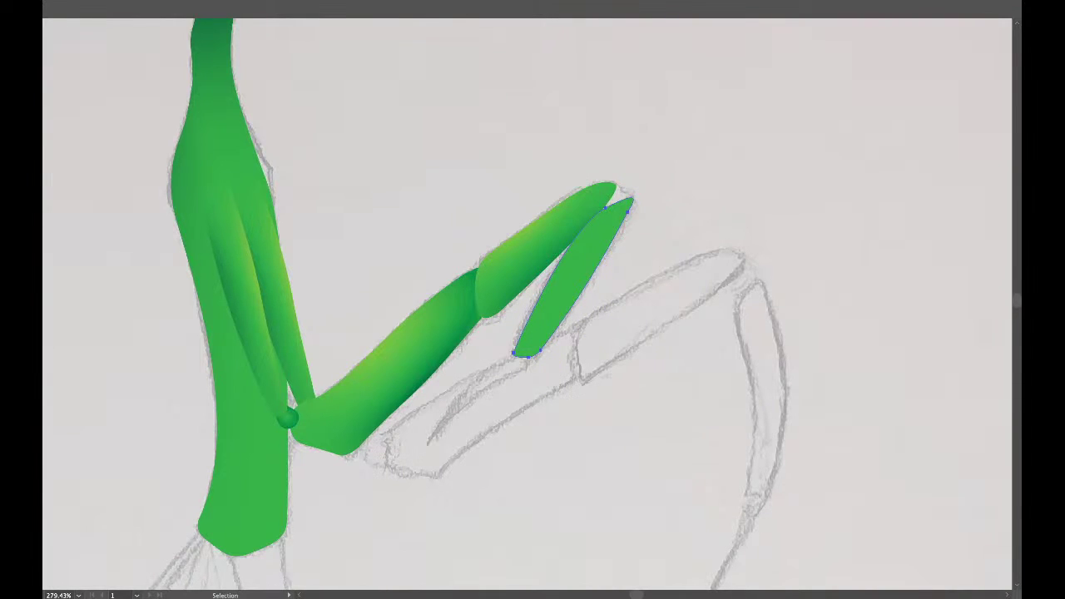
key("a")
scroll(578, 262, "up", 3)
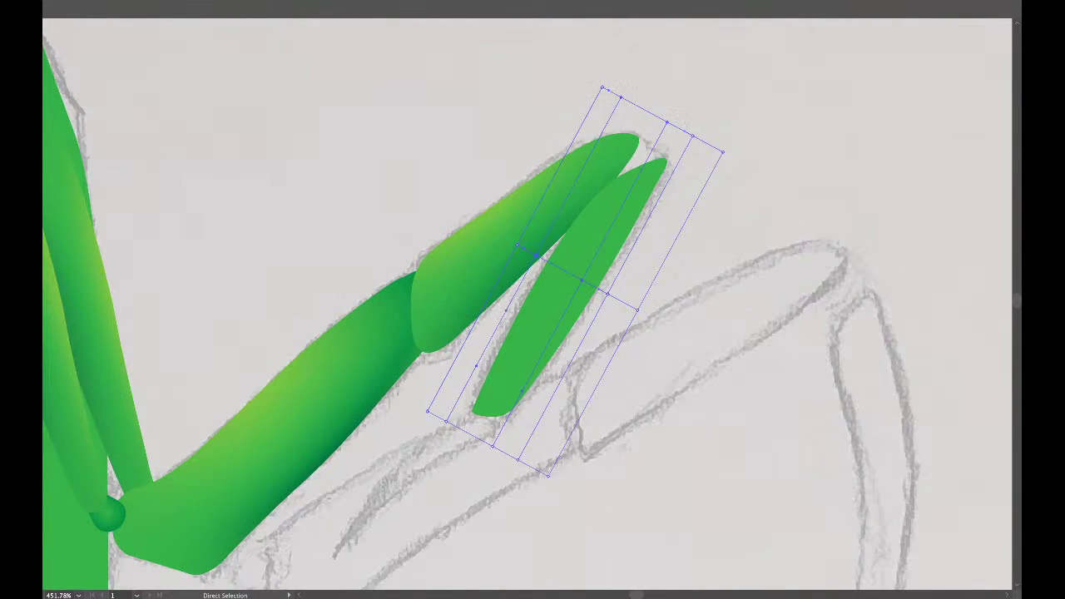
left_click(537, 256)
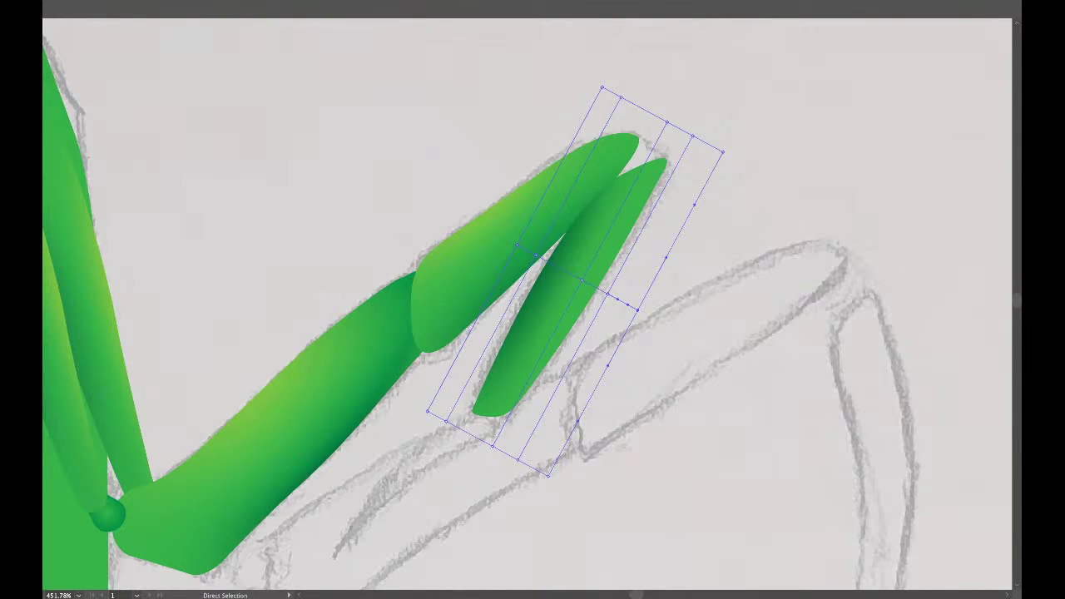
key("ctrl+shift+a")
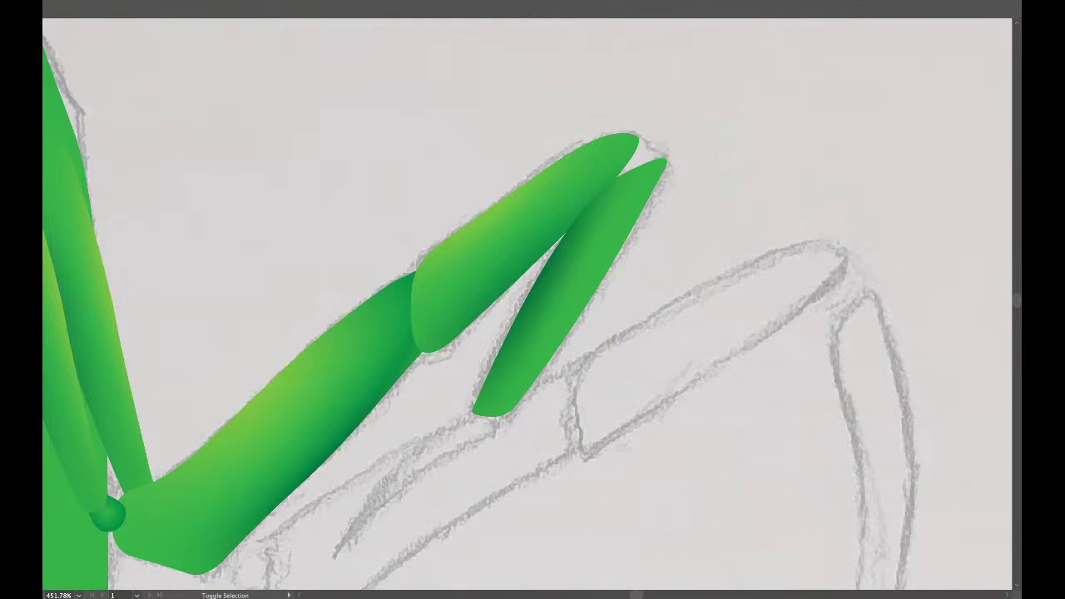
scroll(592, 242, "down", 5)
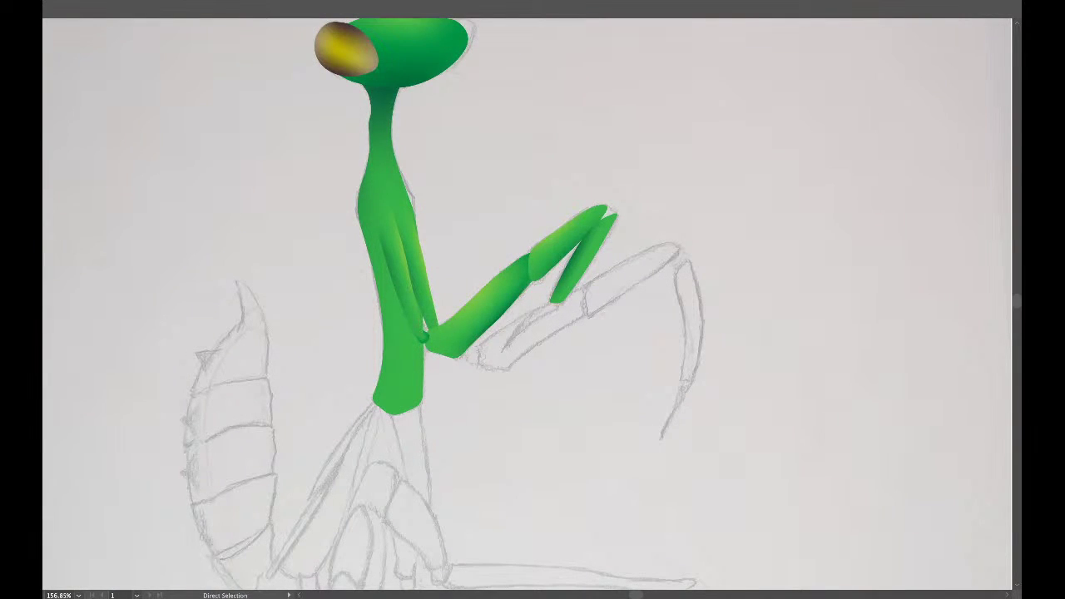
Duplicate the round joint onto the foreleg's tip, behind the ends of the second and third segments.
key("v")
key("ctrl")
left_click(362, 387, "ctrl")
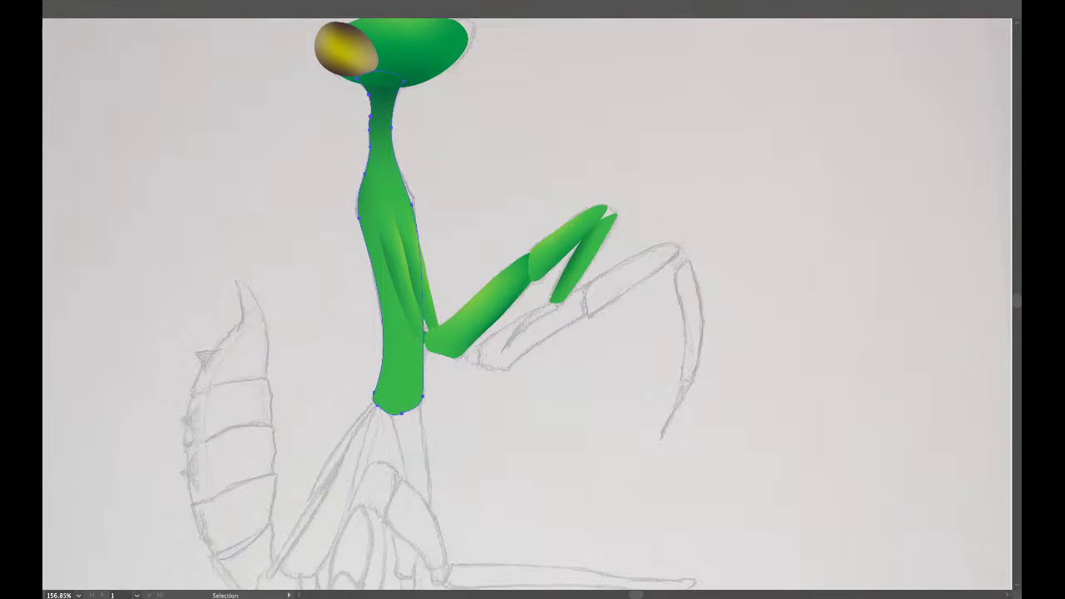
left_click(362, 387, "ctrl")
left_click_drag(423, 336, 536, 283)
scroll(606, 213, "up", 6)
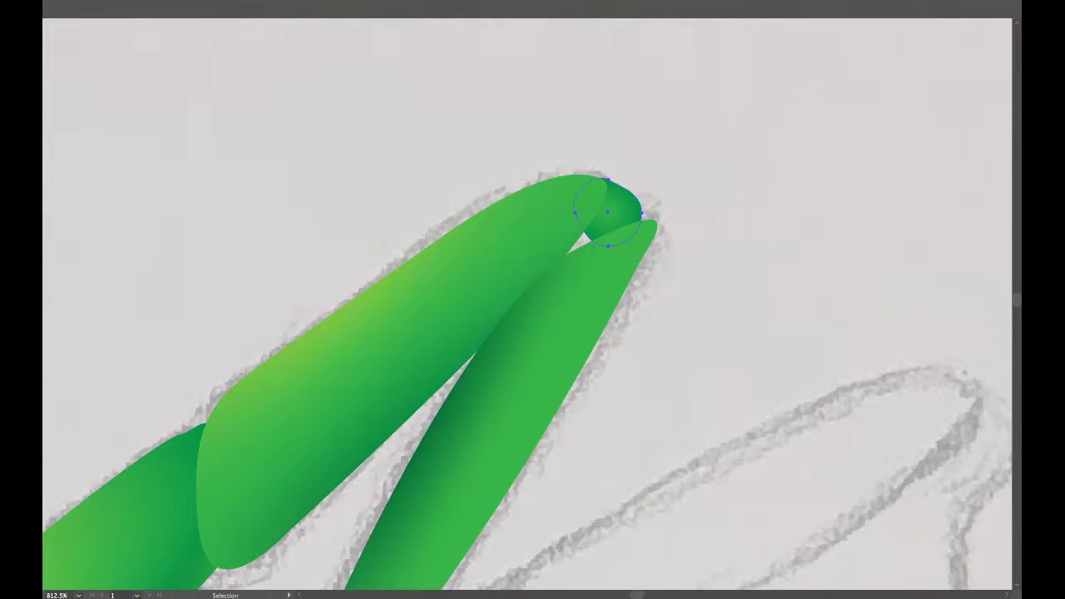
Reshape the copied joint's curve to fill the gap between the two segment tips.
key("a")
left_click_drag(584, 235, 564, 250)
left_click_drag(593, 172, 638, 192)
key("super+shift+a")
scroll(644, 194, "down", 5)
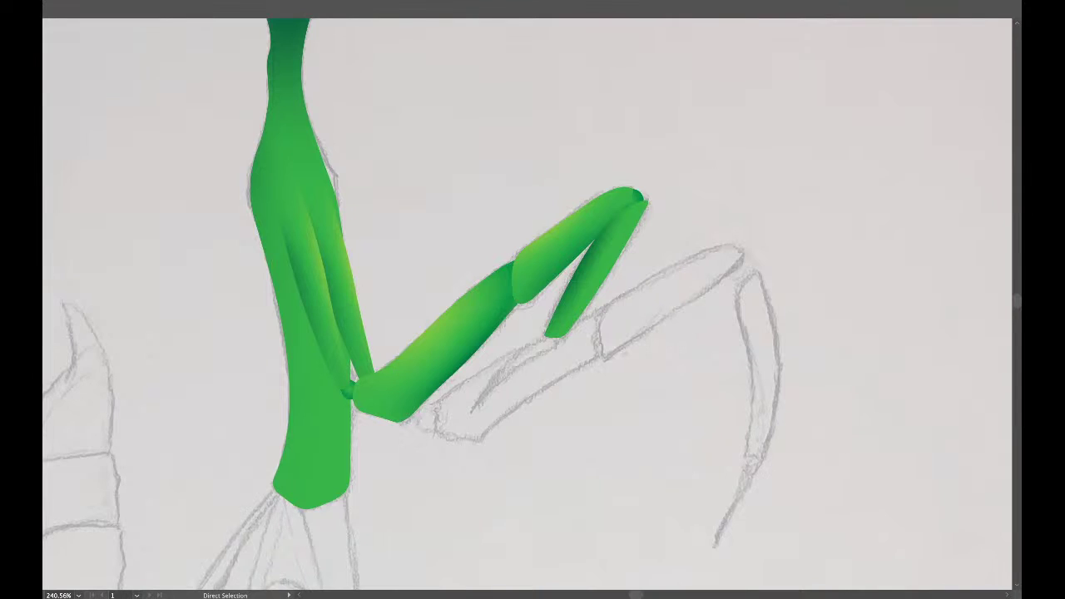
Reshape the lower end of the body's front highlight stripe by adjusting its anchors and handles where it overlaps the joint.
scroll(240, 401, "up", 4)
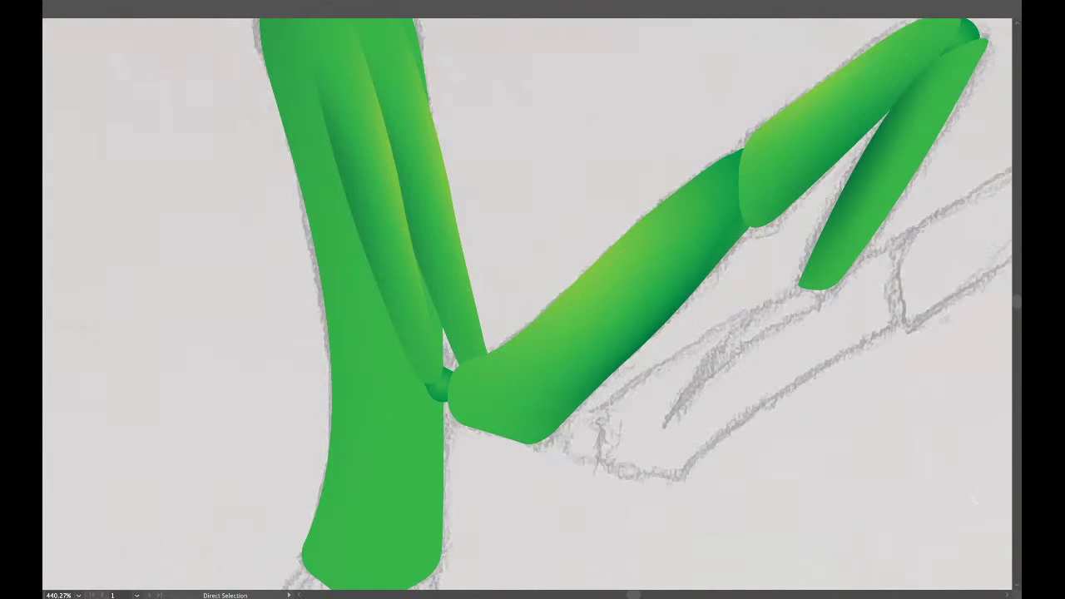
left_click(439, 358)
scroll(432, 371, "up", 4)
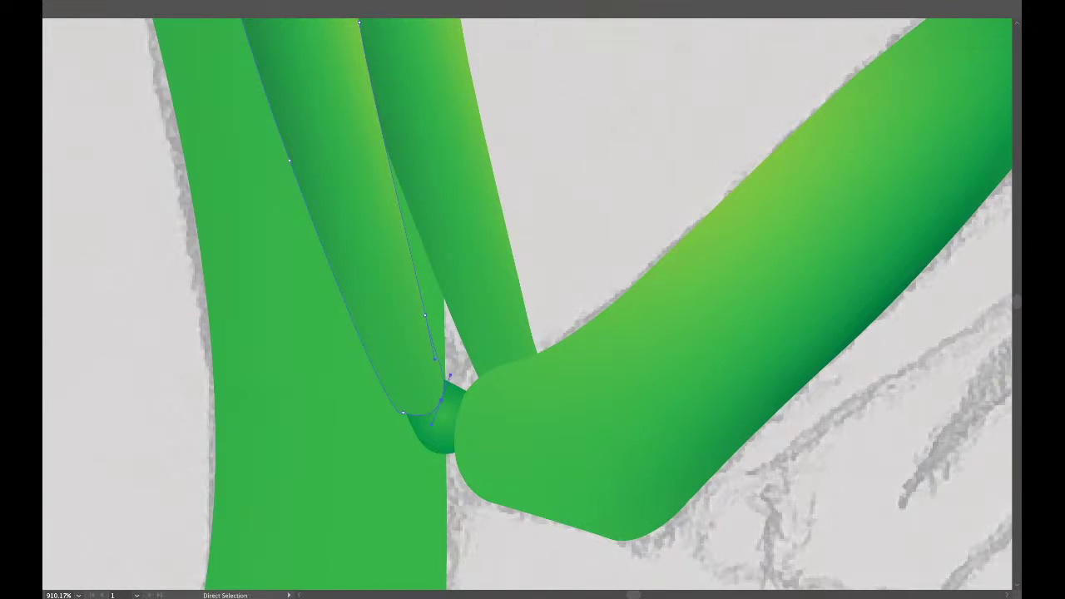
left_click_drag(441, 400, 446, 408)
scroll(403, 411, "up", 8)
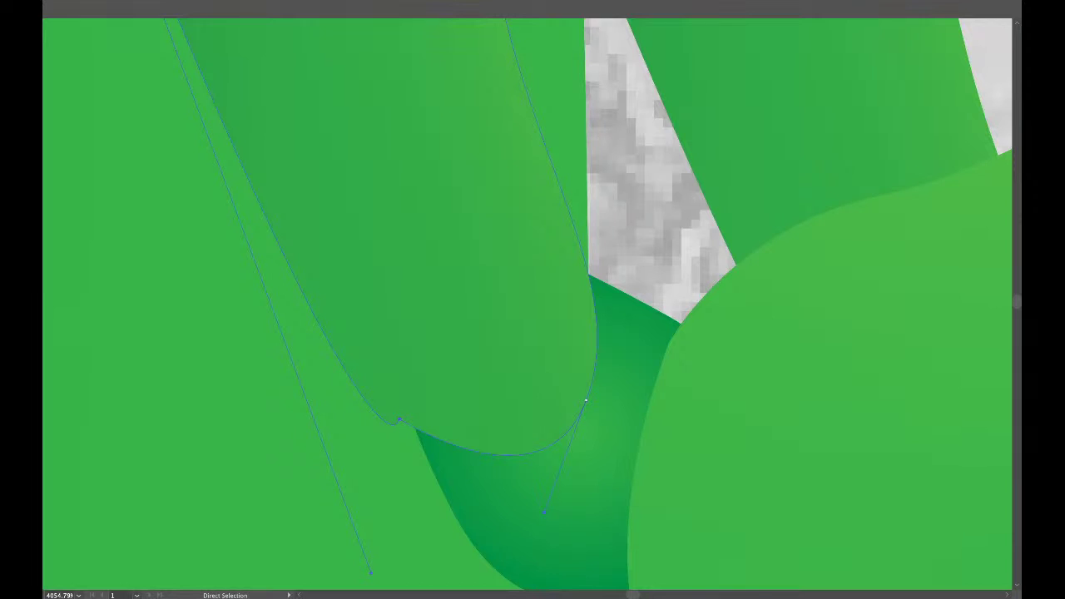
scroll(399, 417, "down", 3)
left_click_drag(401, 415, 402, 416)
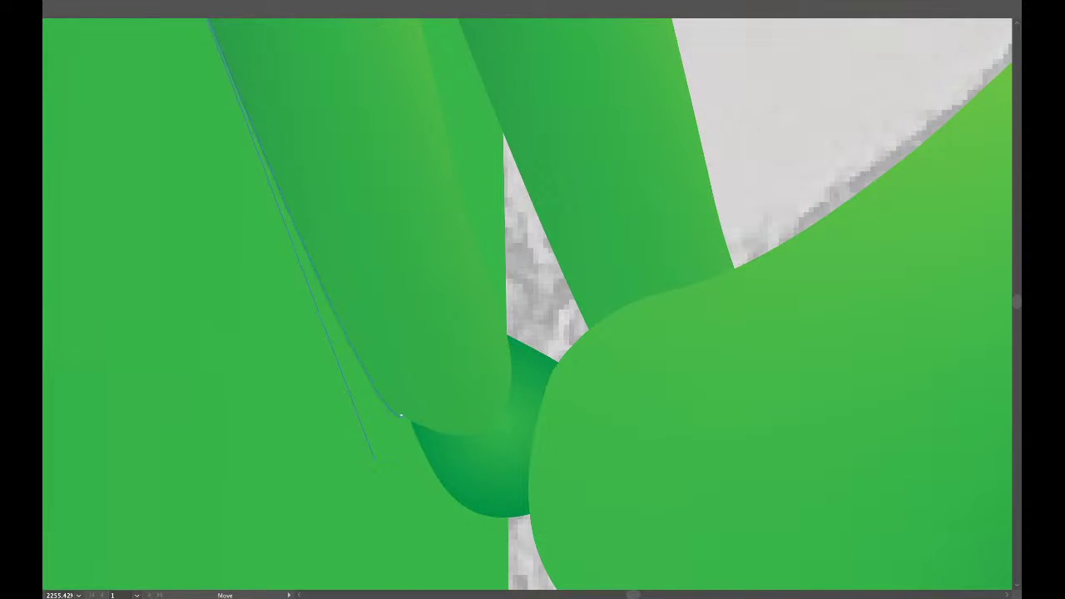
left_click_drag(361, 417, 360, 417)
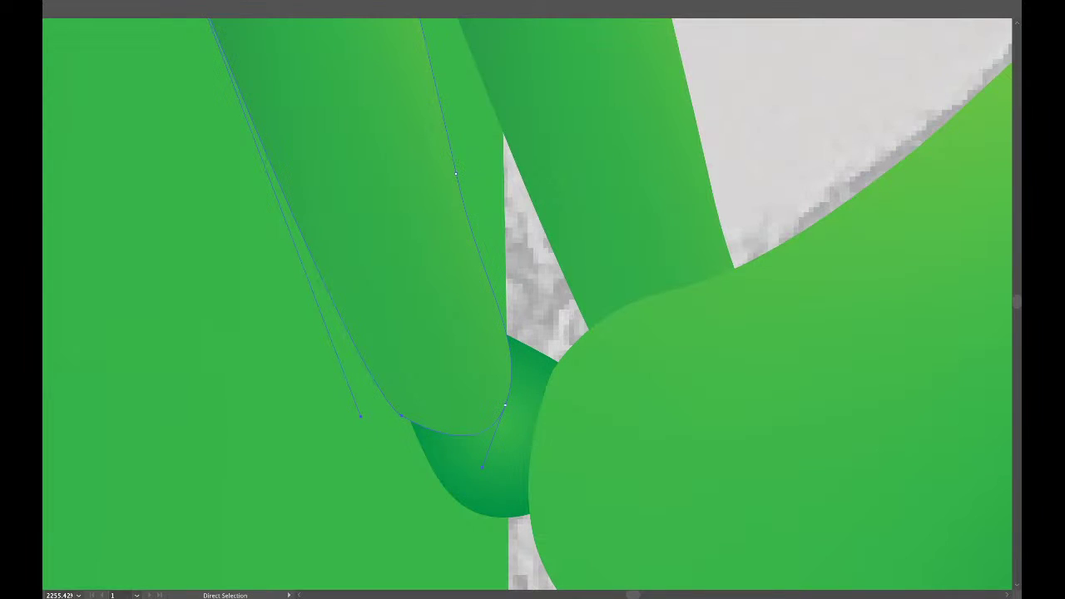
key("ctrl+shift+a")
left_click(400, 415)
left_click_drag(400, 415, 425, 456)
scroll(516, 361, "down", 5, "alt")
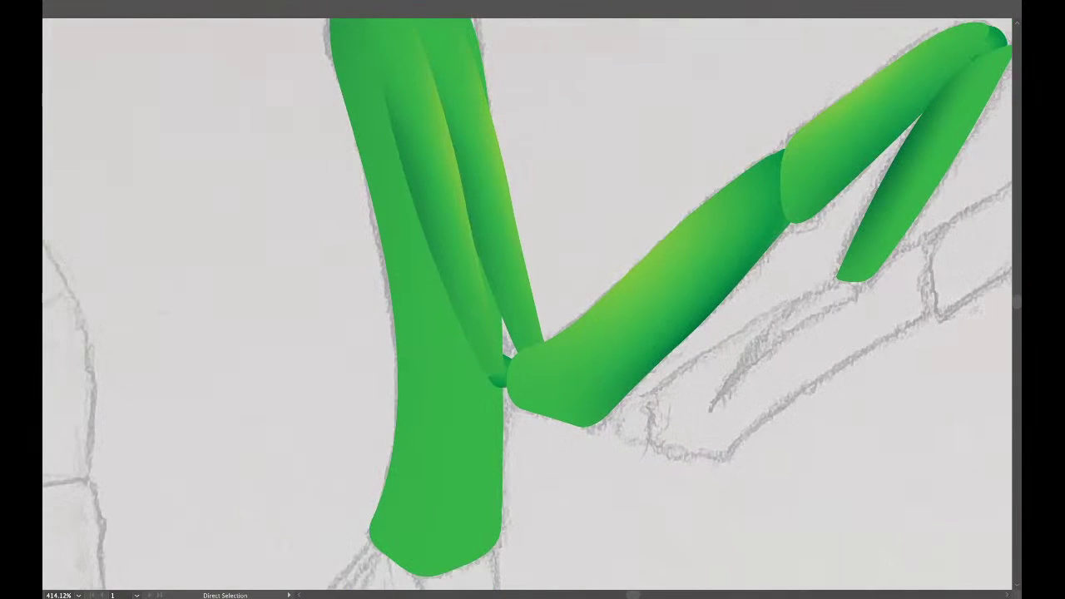
Send the duplicate highlight stripe behind the body and move it outward toward the sketched edge of the thorax.
scroll(528, 304, "right", 2)
scroll(527, 303, "up", 2)
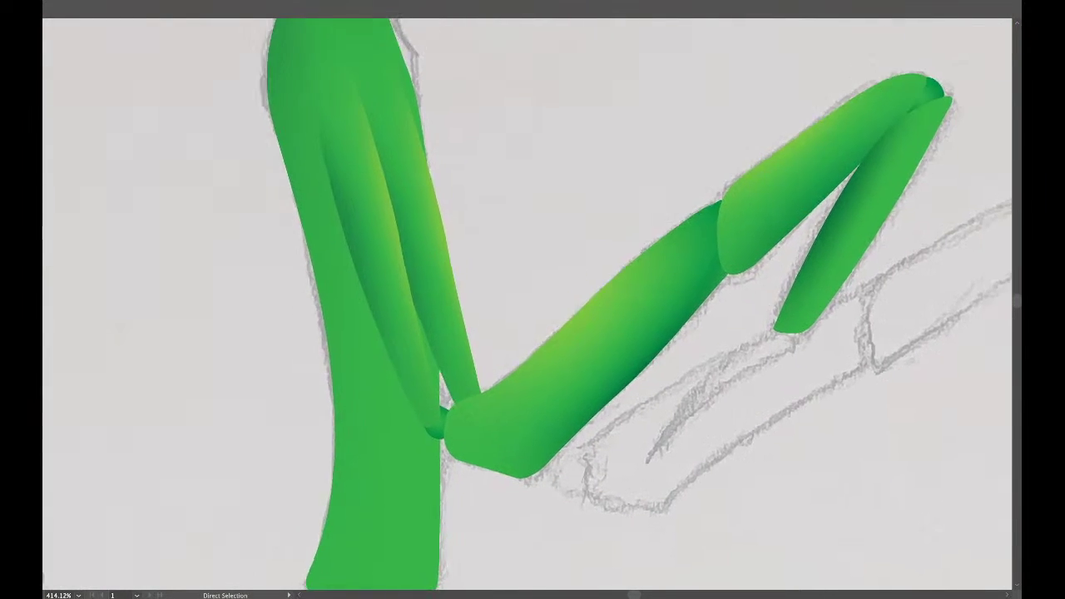
scroll(528, 303, "down", 2)
scroll(527, 304, "up", 5)
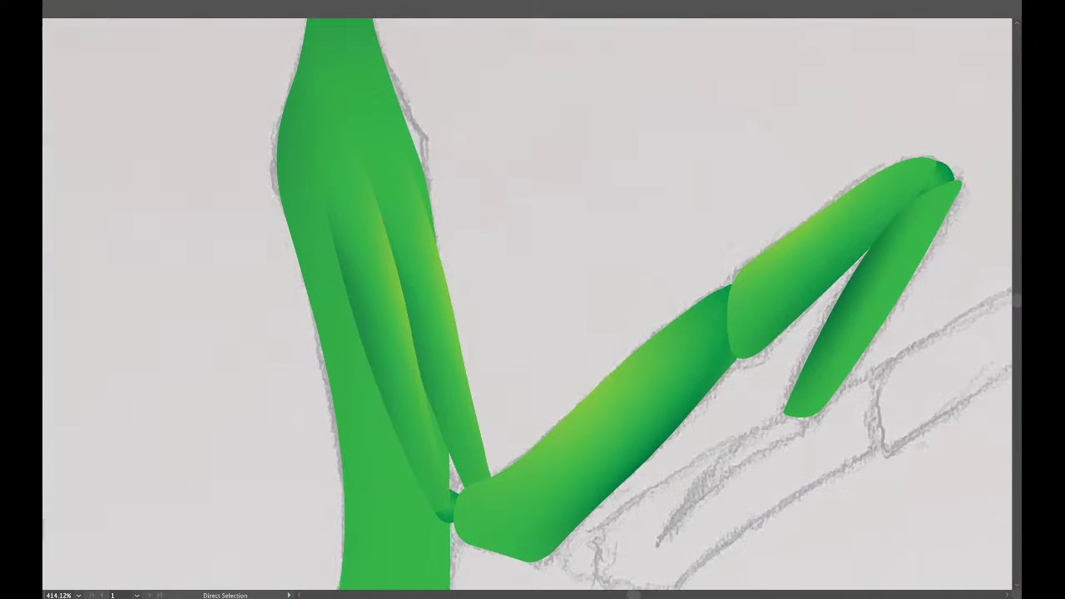
scroll(528, 304, "up", 1)
scroll(528, 304, "left", 1)
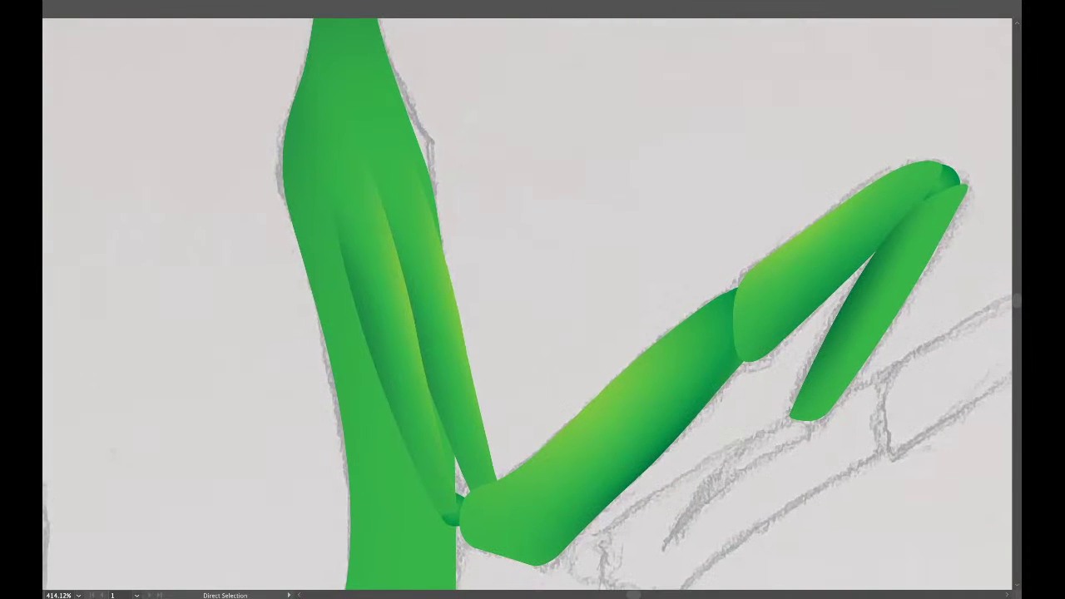
key("v")
left_click(441, 333)
key("ctrl+[")
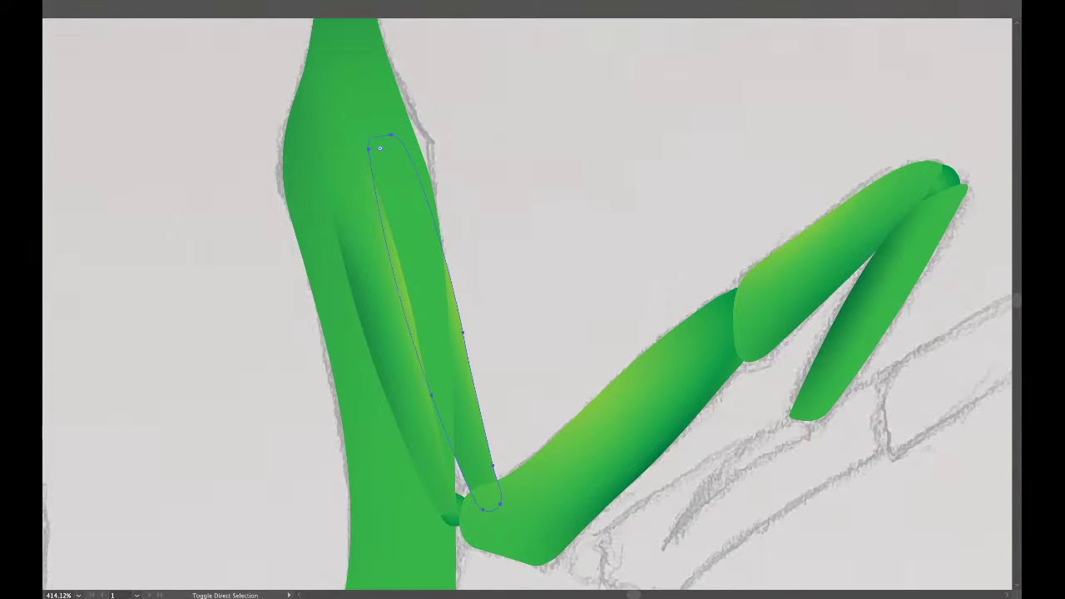
left_click_drag(441, 333, 470, 343)
left_click_drag(422, 146, 421, 145)
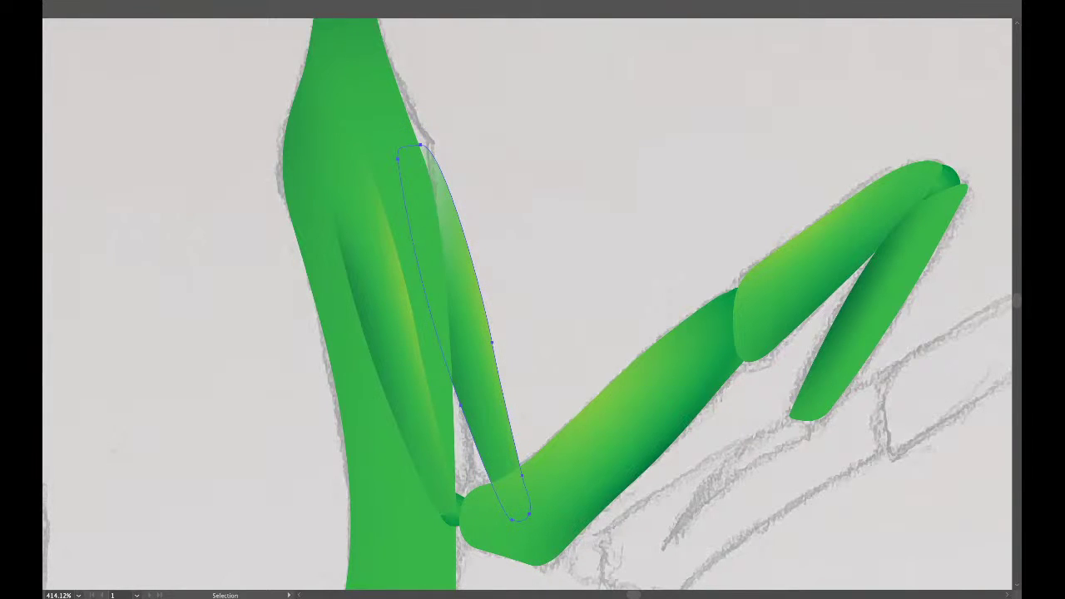
Recolour the upper mesh points of the highlight stripe behind the thorax with solid green, darkening to deep green at its top end.
key("a")
left_click(541, 283)
left_click(488, 350)
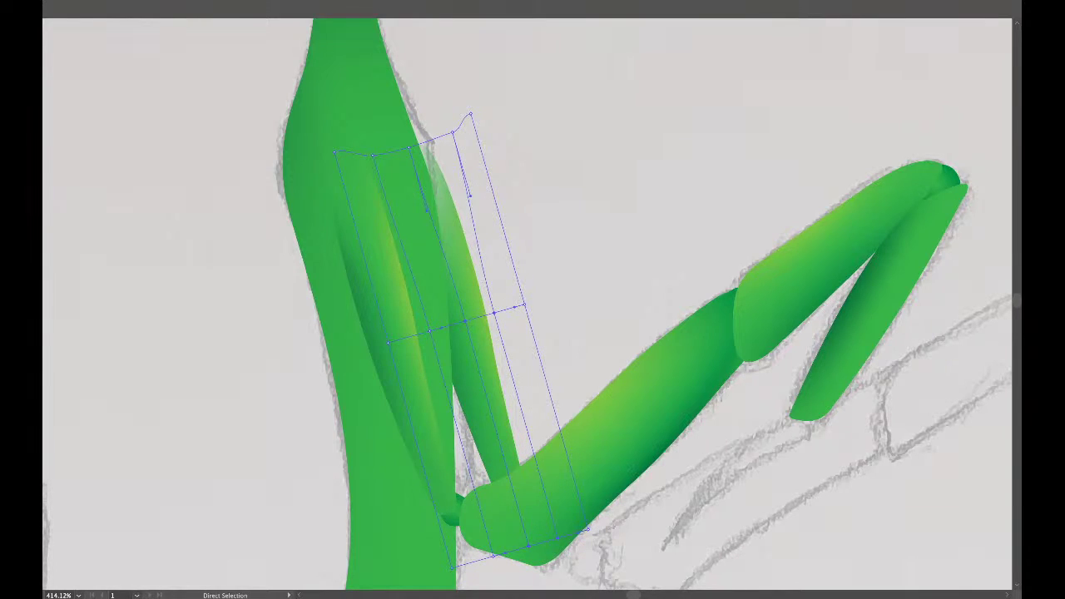
left_click(395, 175)
key("ctrl+shift+a")
left_click(409, 147)
key("ctrl+2")
left_click(409, 147)
key("Return")
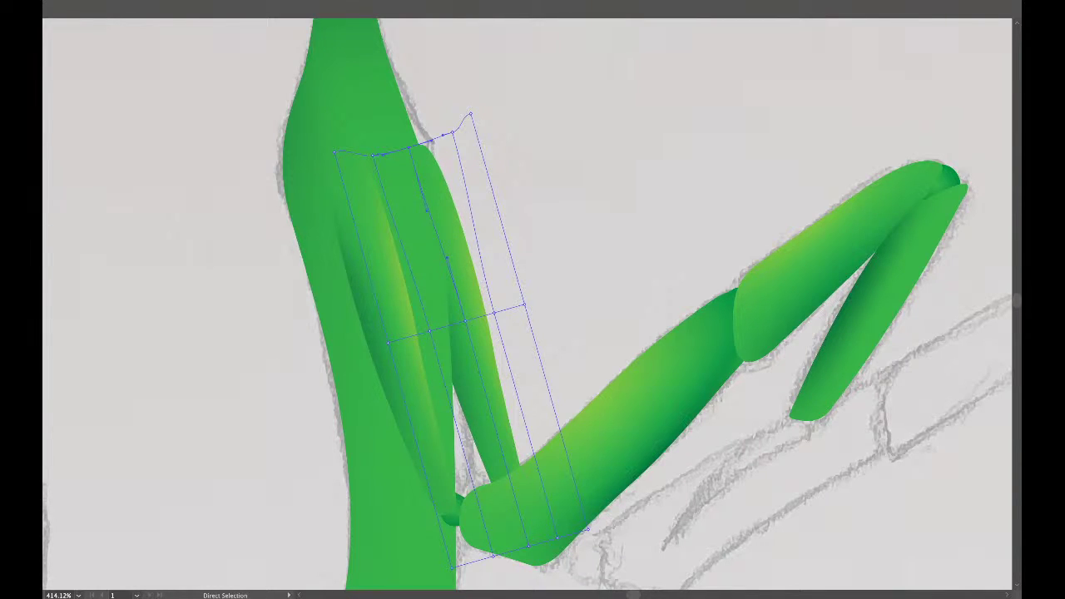
key("Return")
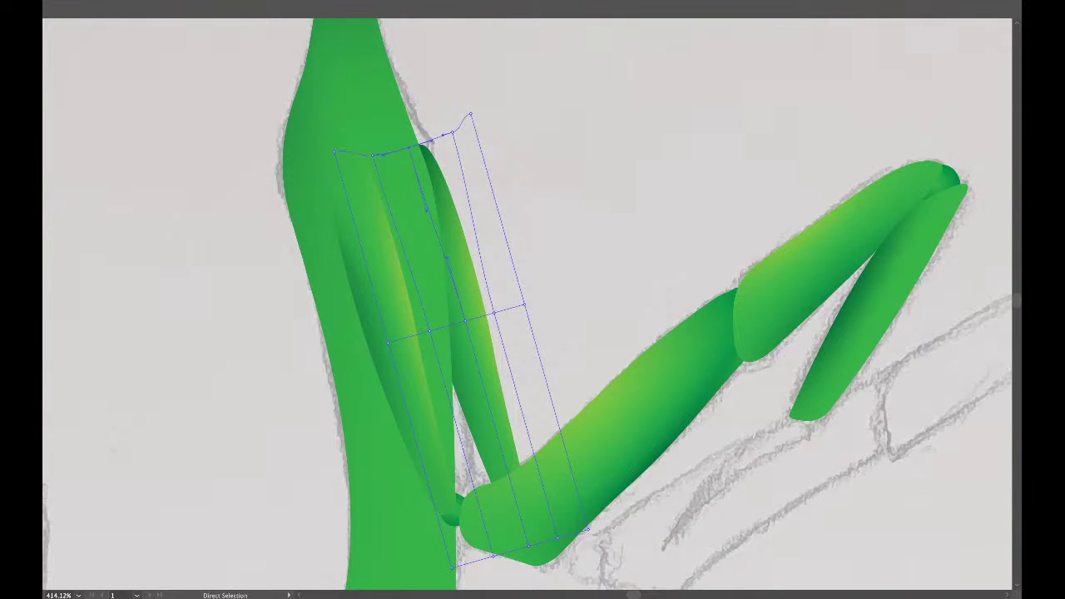
key("ctrl+shift+a")
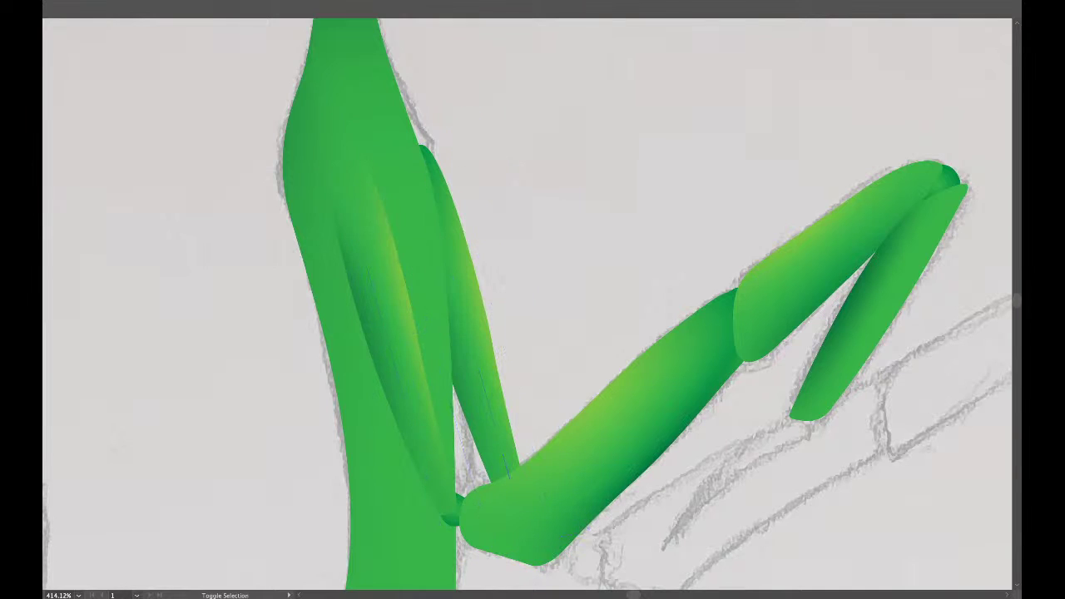
Examine the coloured head, thorax and foreleg with the pencil sketch hidden and shown, up to the uncoloured second foreleg.
scroll(528, 304, "up", 1)
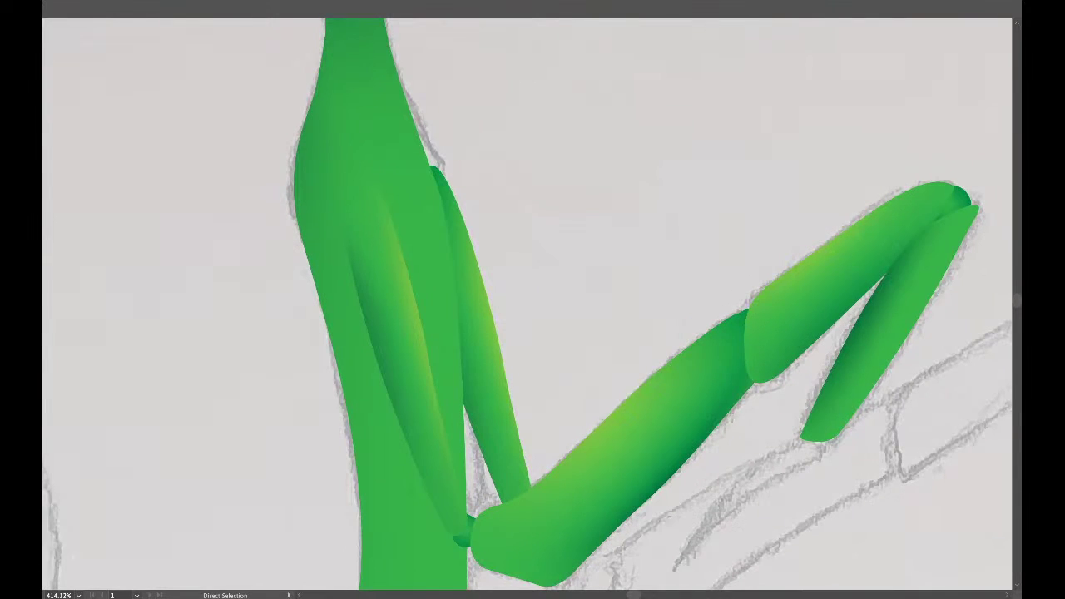
key("v")
scroll(527, 305, "right", 2)
scroll(527, 304, "down", 1)
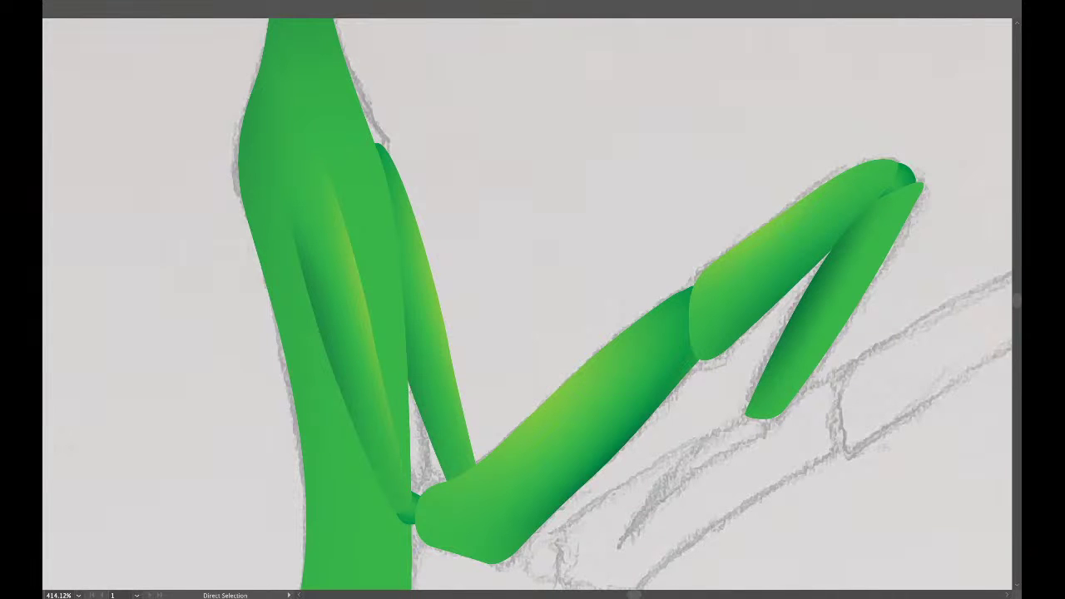
scroll(533, 304, "right", 6)
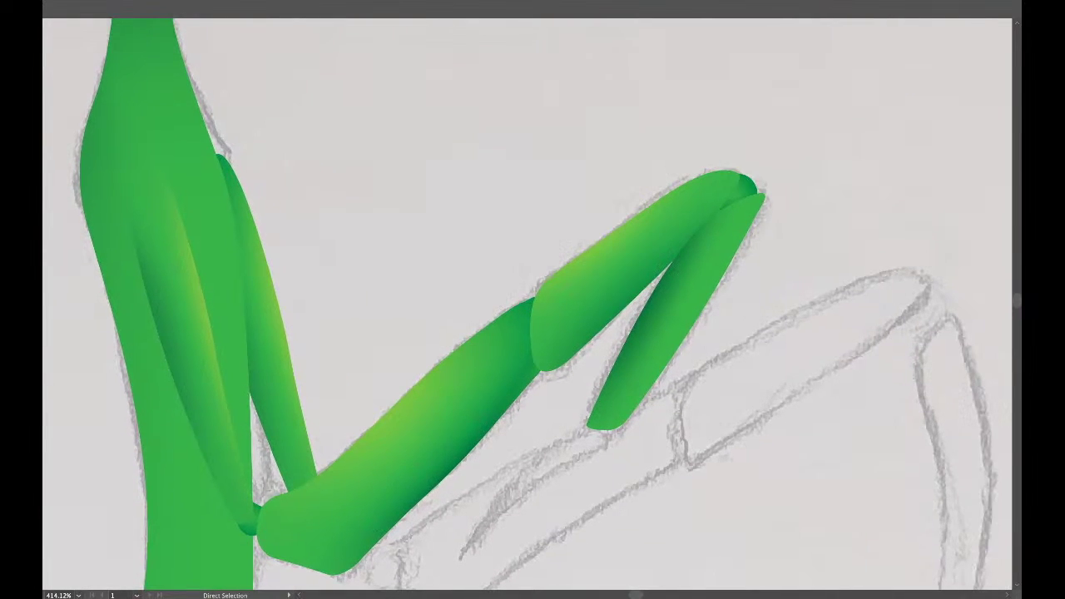
scroll(533, 304, "left", 2)
scroll(532, 304, "down", 1)
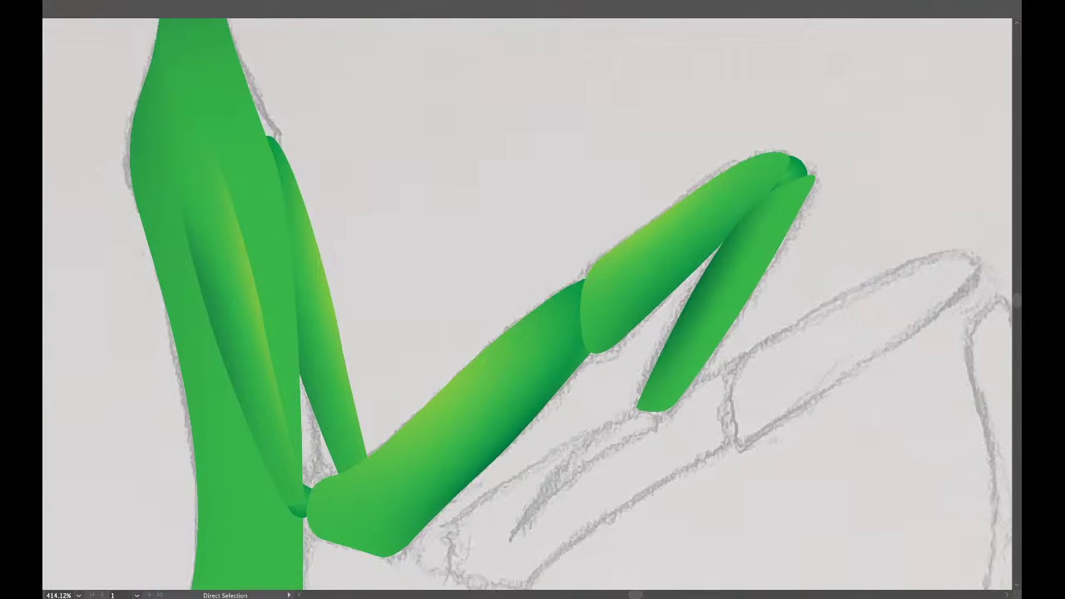
key("ctrl+shift+w")
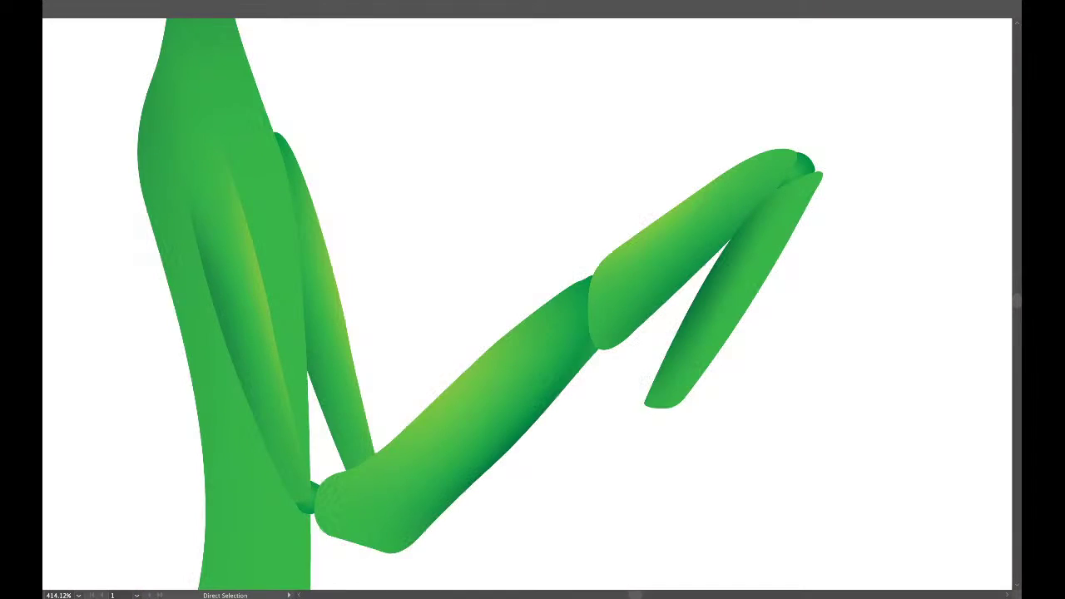
scroll(532, 304, "down", 6)
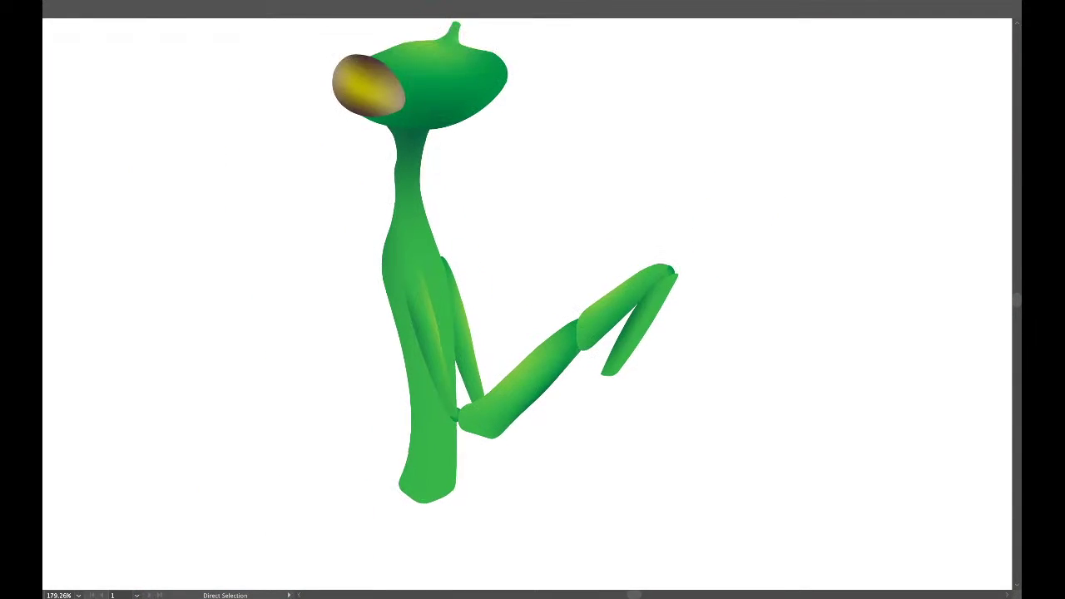
scroll(661, 258, "down", 3)
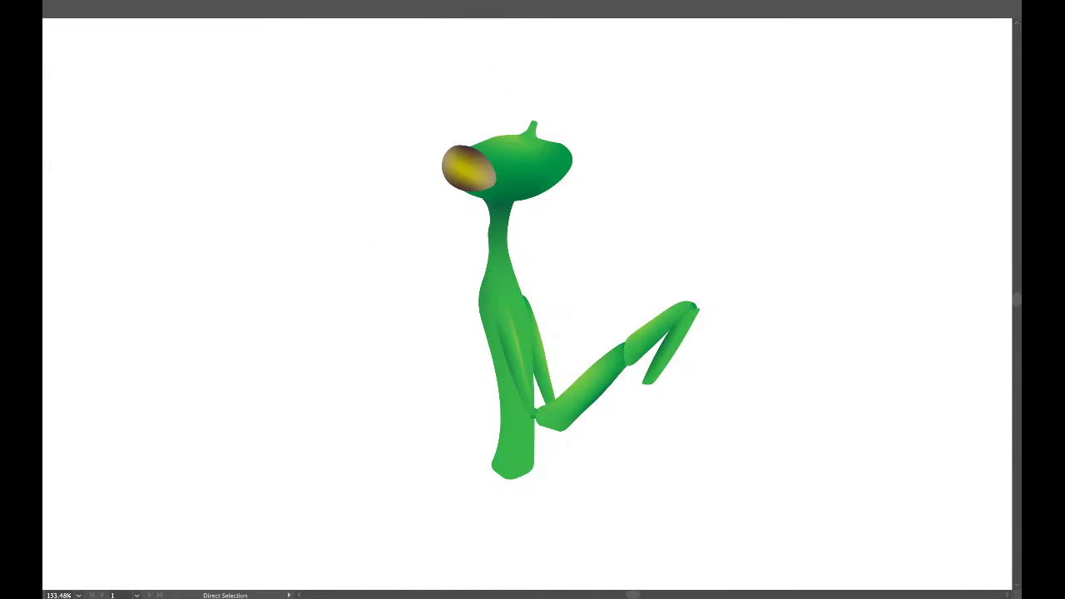
key("ctrl+shift+w")
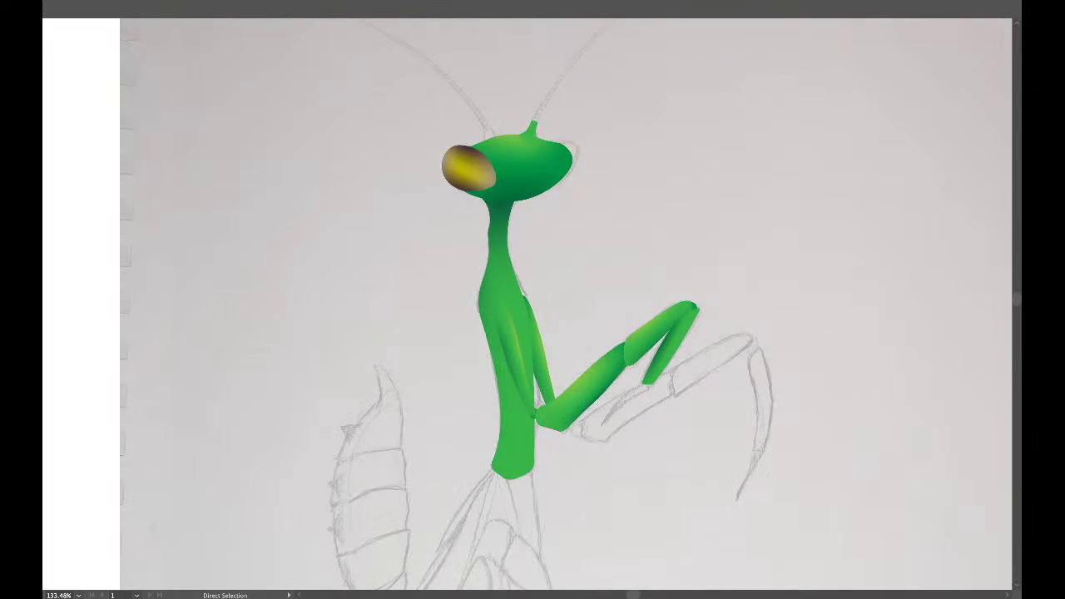
scroll(549, 299, "down", 2)
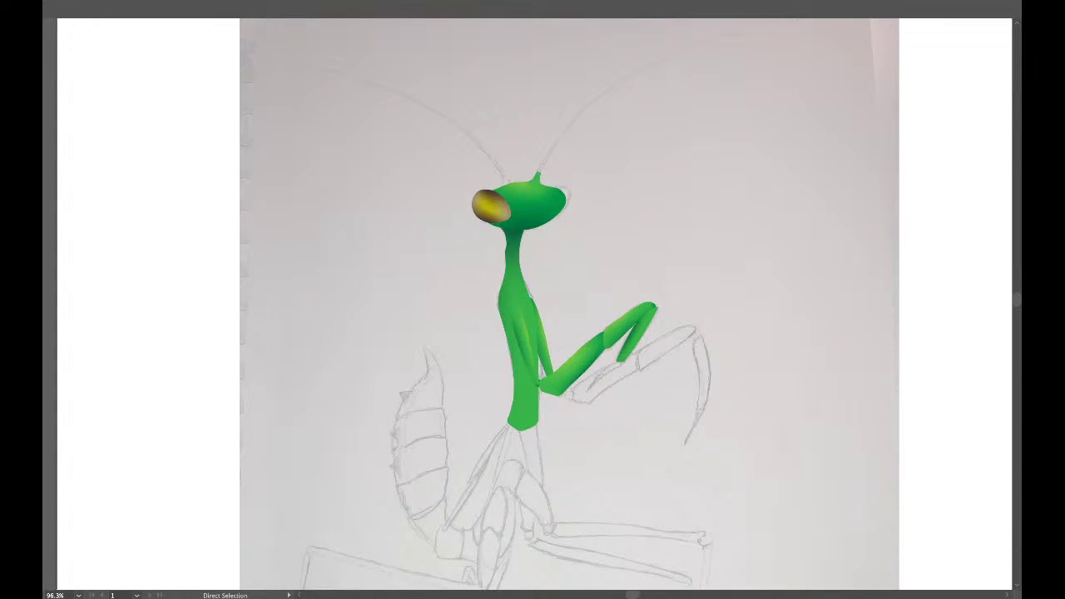
scroll(620, 381, "up", 3)
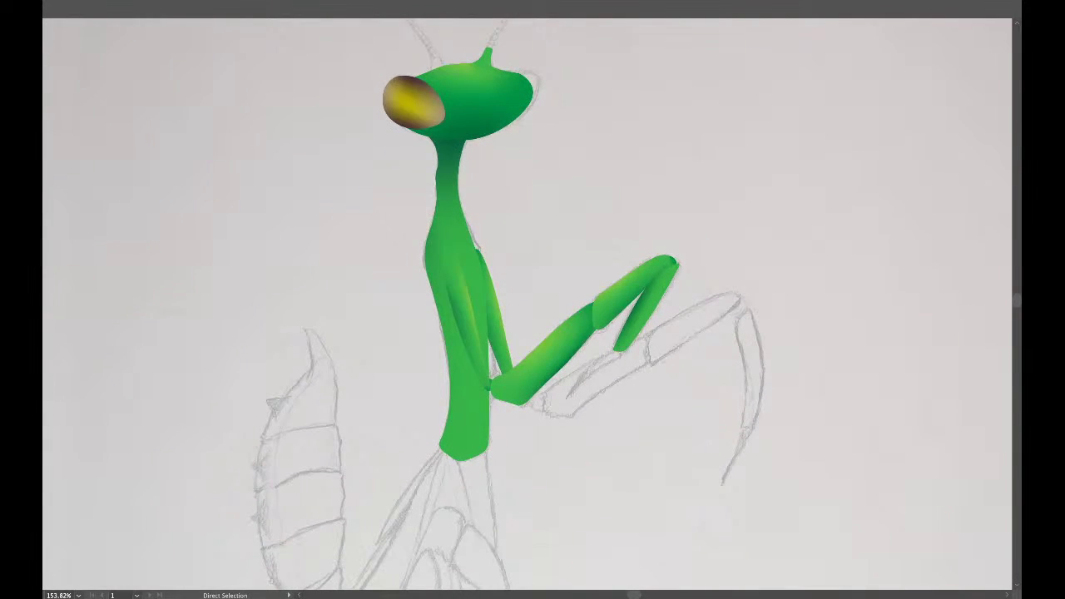
scroll(584, 328, "up", 2)
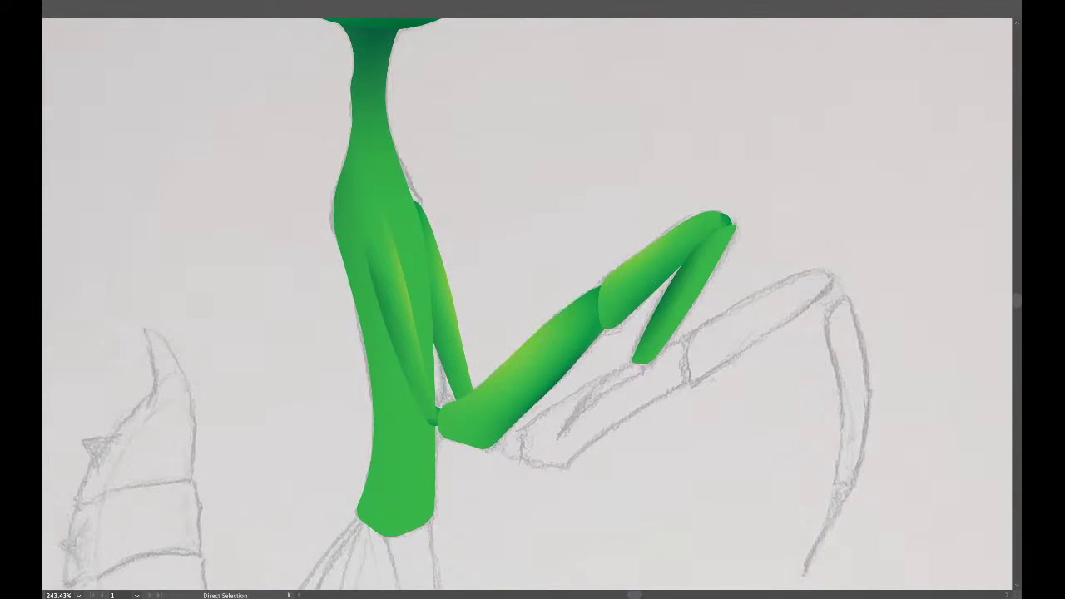
scroll(533, 304, "right", 3)
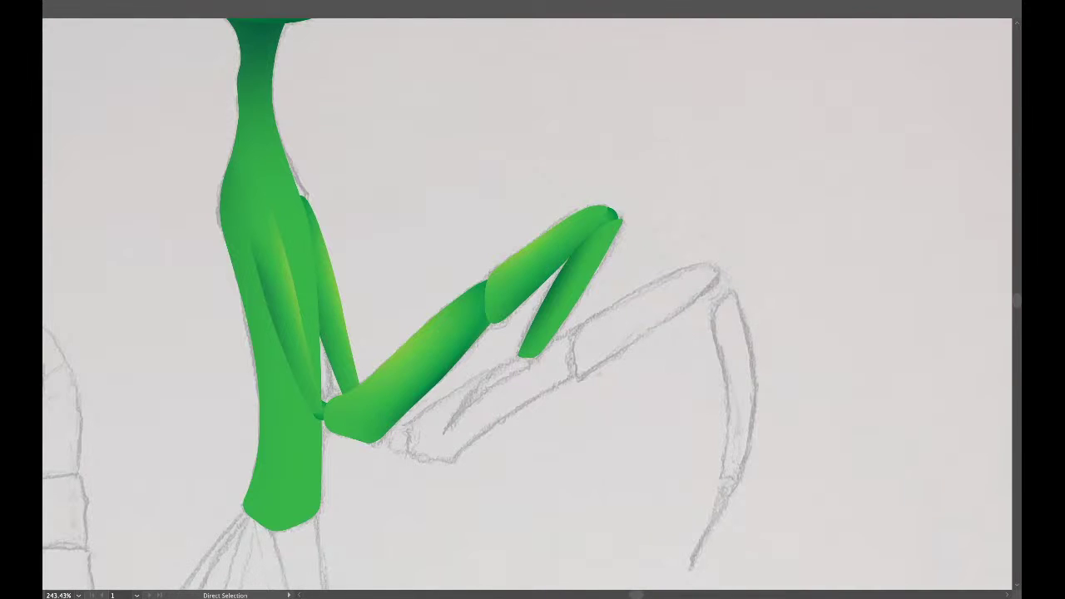
Duplicate the complete foreleg with its segments and joints, offsetting the copy slightly outward and down toward the sketched second foreleg.
key("v")
left_click(409, 363)
left_click(537, 266, "shift")
left_click(570, 292, "shift")
key("ctrl+y")
key("v")
key("a")
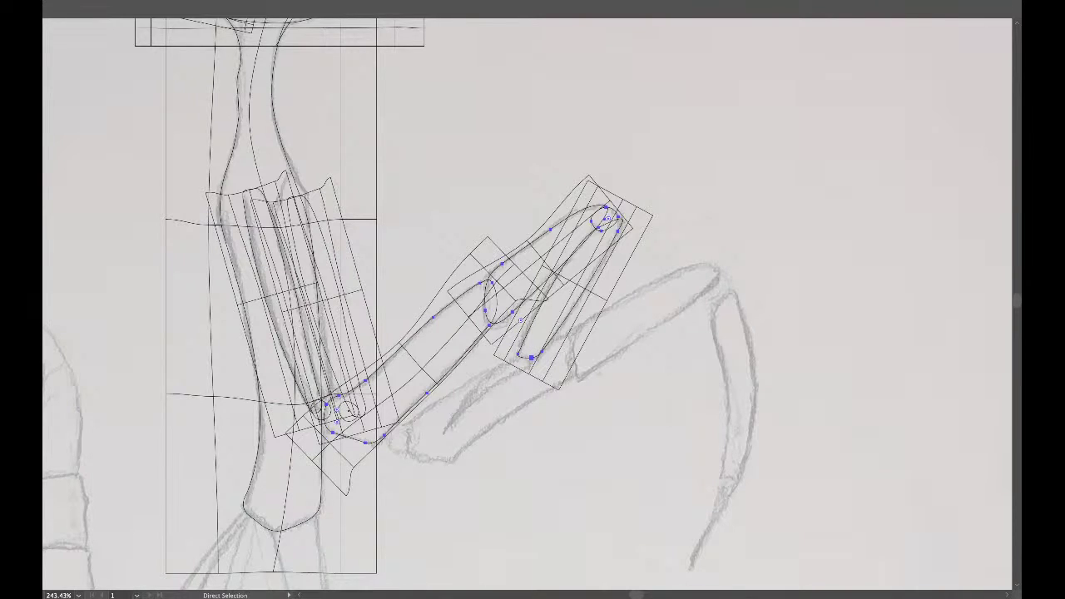
key("v")
left_click_drag(489, 324, 530, 336)
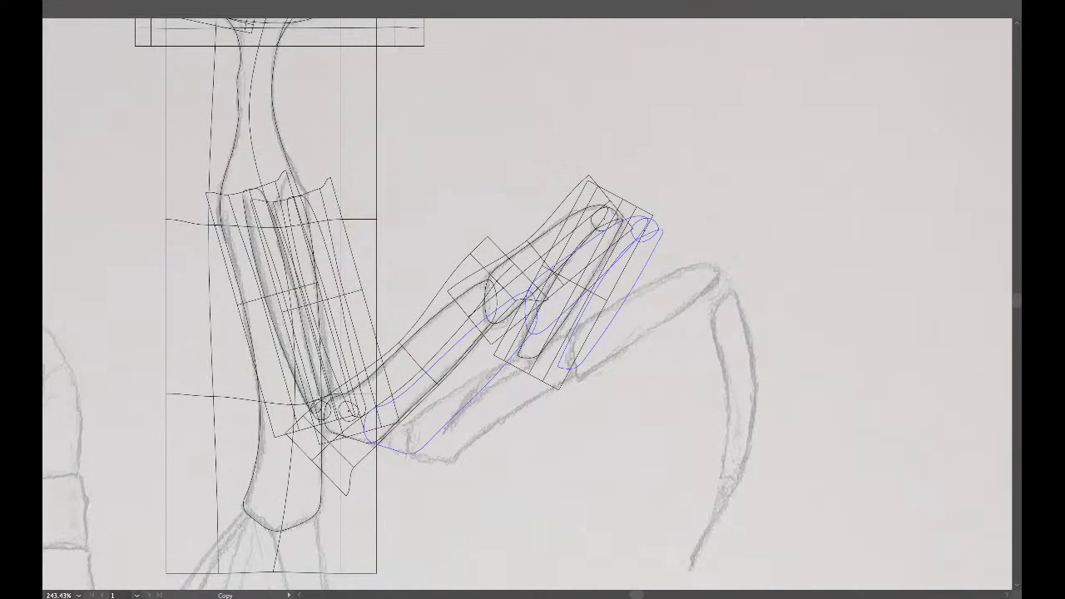
left_click_drag(472, 330, 471, 331)
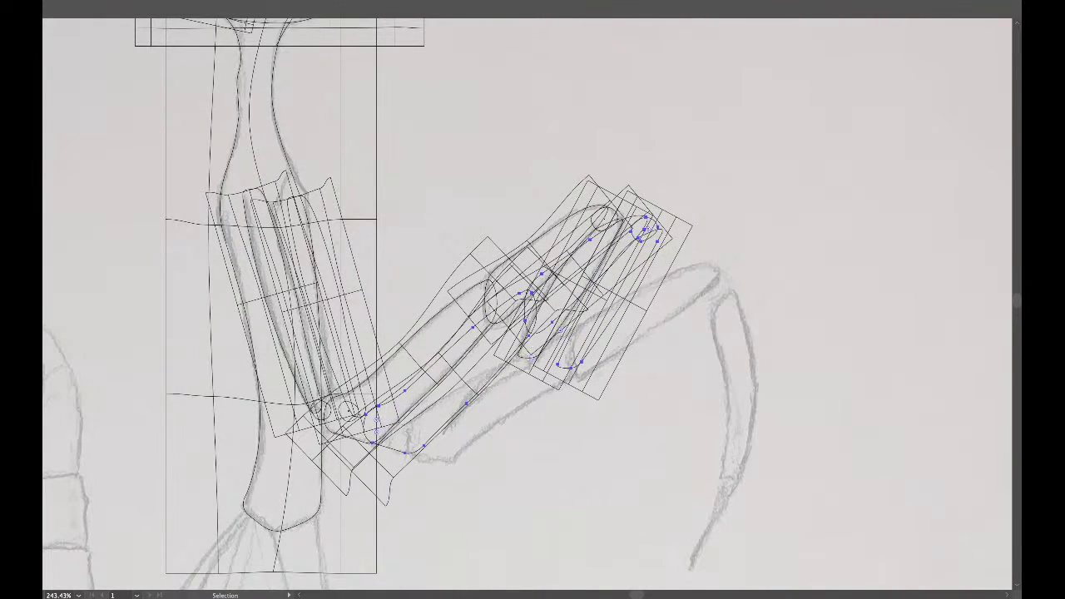
Send the copied foreleg behind the original and rotate it clockwise about its lower end toward the sketched second foreleg.
key("a")
key("ctrl+y")
key("ctrl+shift+[")
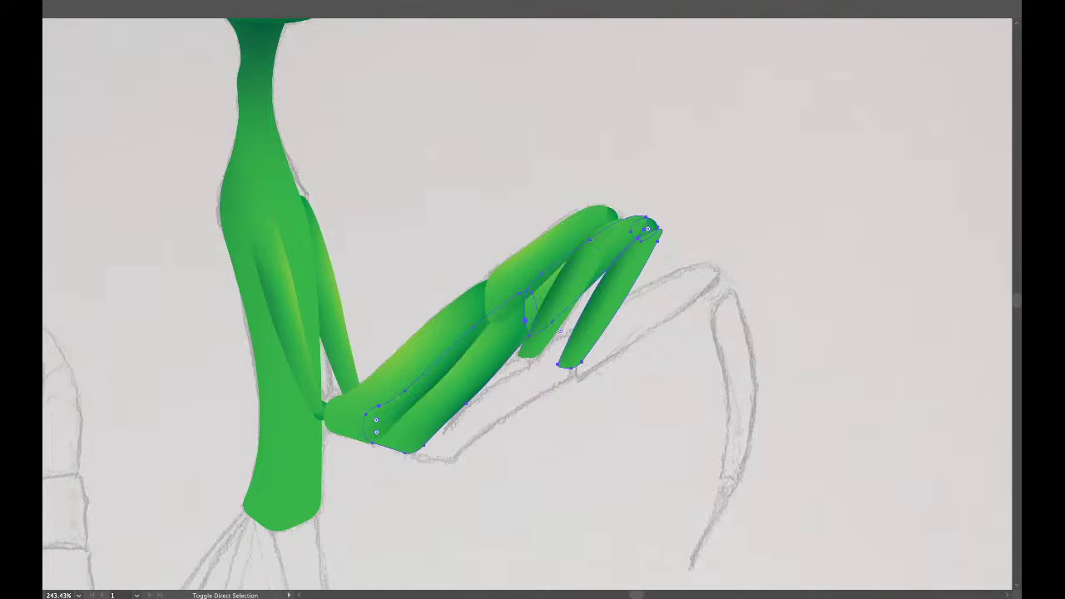
key("r")
left_click_drag(653, 233, 684, 303)
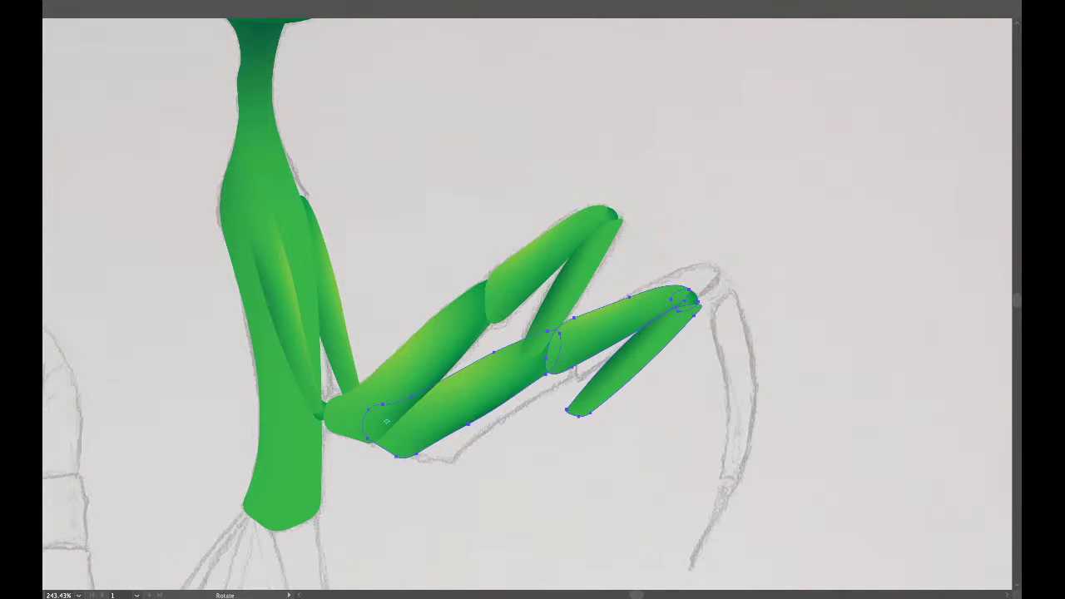
key("ctrl+y")
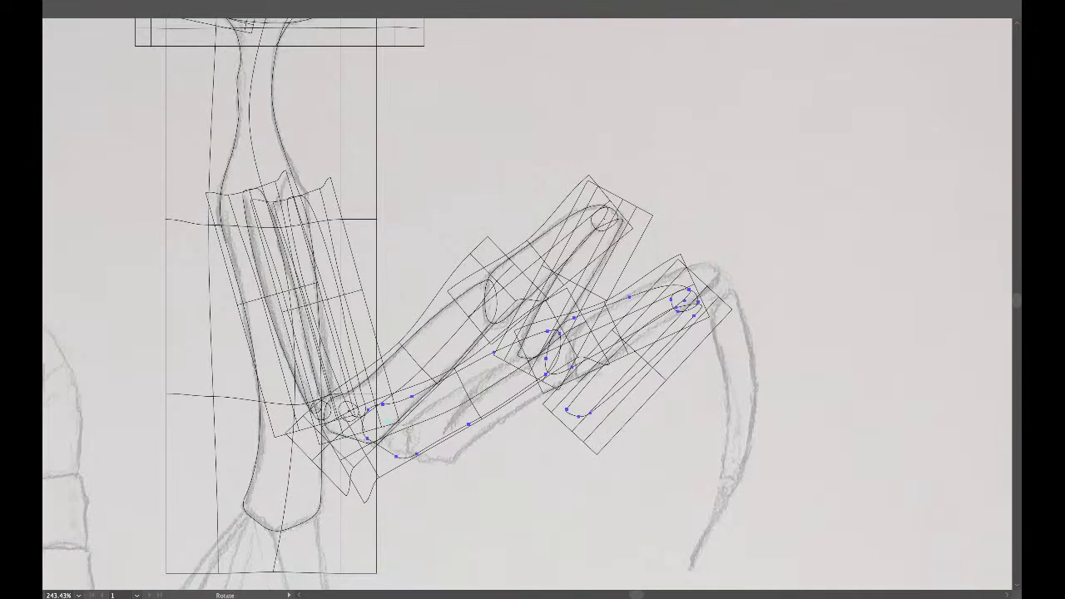
scroll(350, 391, "up", 10)
left_click_drag(350, 391, 513, 295)
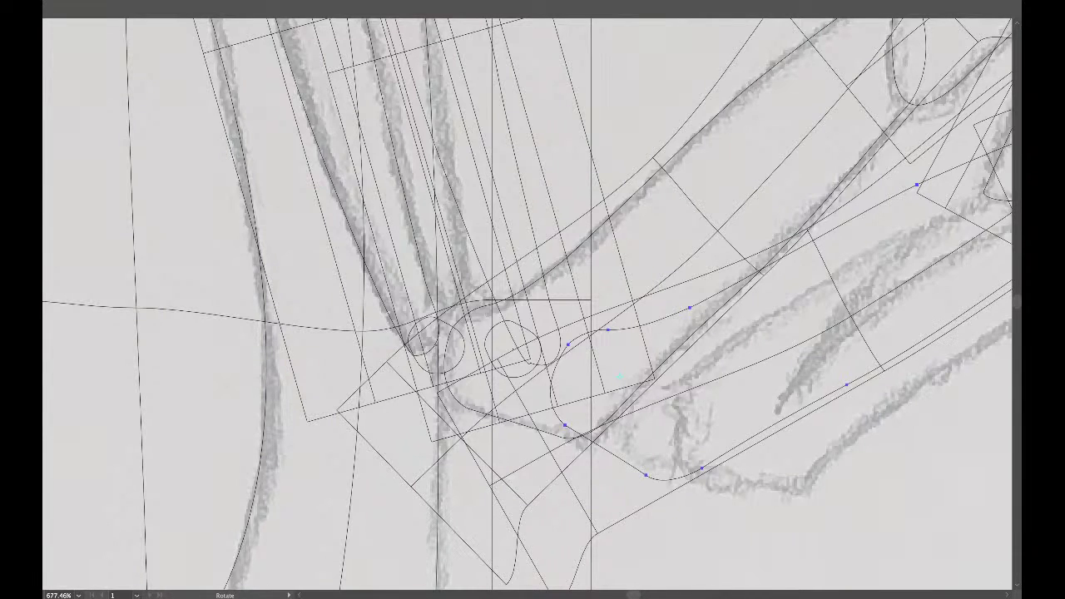
scroll(620, 377, "down", 3)
key("ctrl+y")
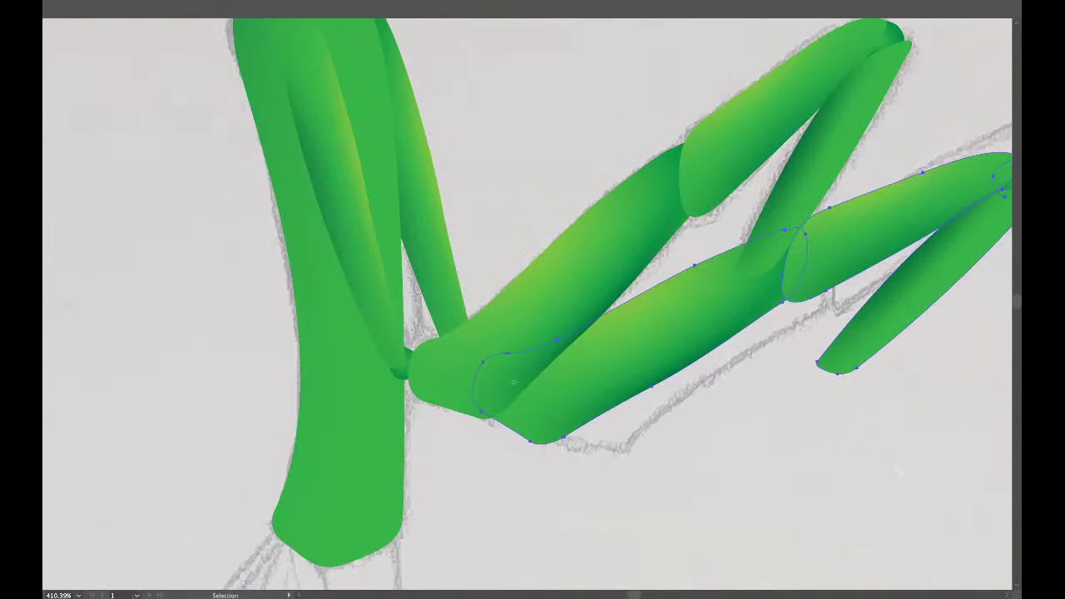
scroll(514, 382, "down", 4)
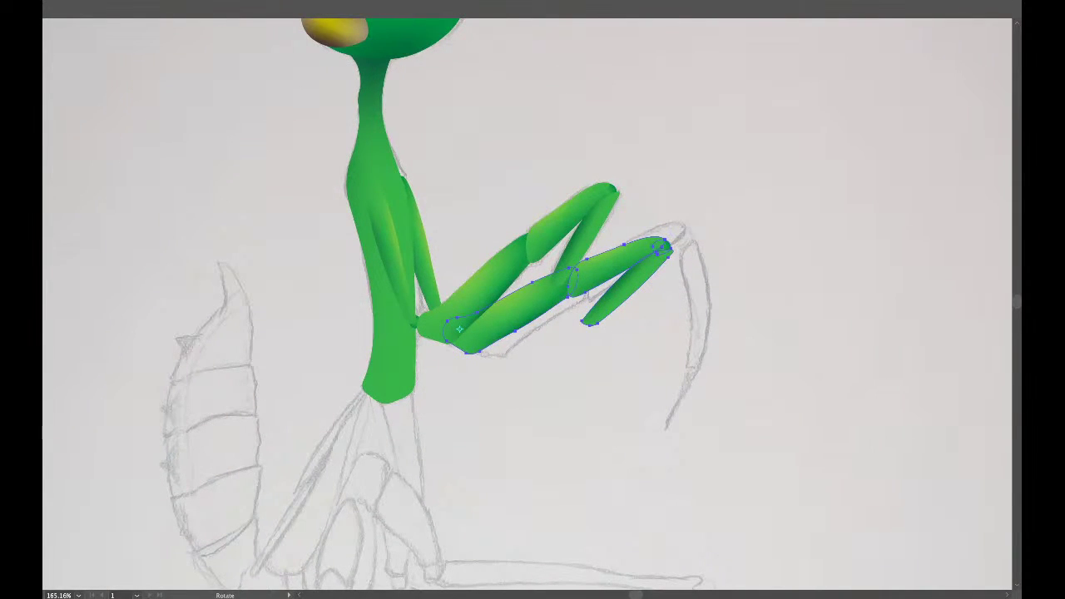
key("ctrl+shift+a")
scroll(459, 329, "down", 2)
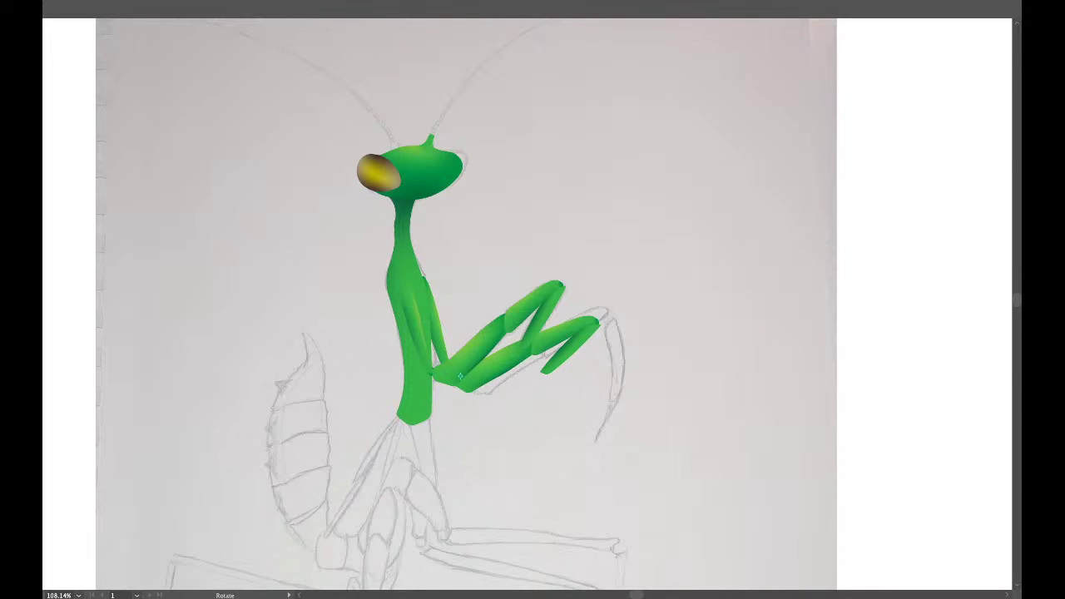
Isolate the copied foreleg and rotate its last segment to hang almost vertically, nudging it to meet the tip joint.
left_click(460, 376)
scroll(545, 353, "up", 3)
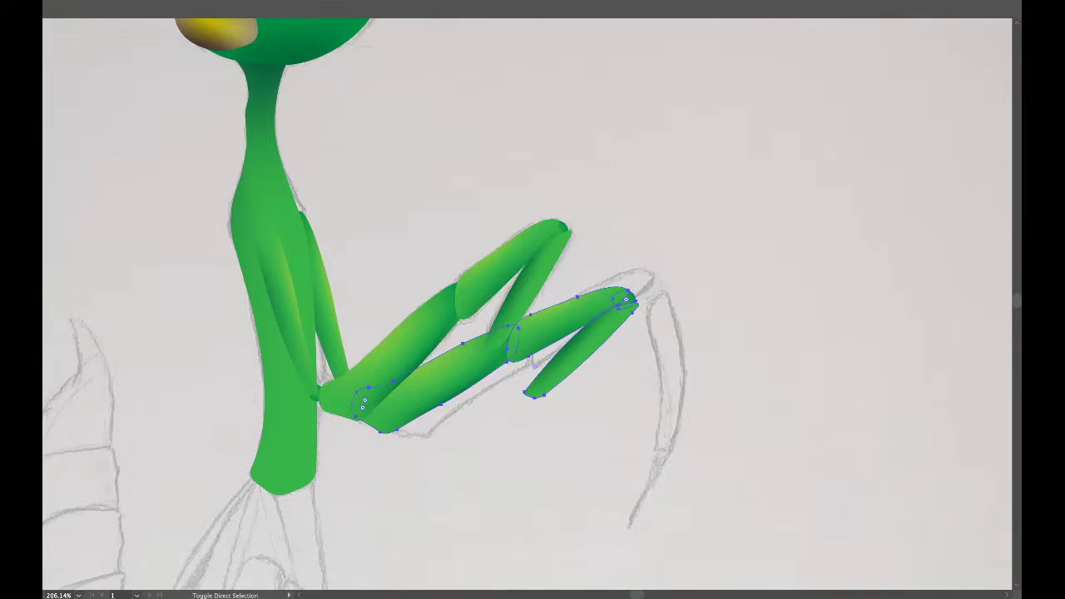
key("v")
key("ctrl+shift+a")
double_click(587, 347)
key("r")
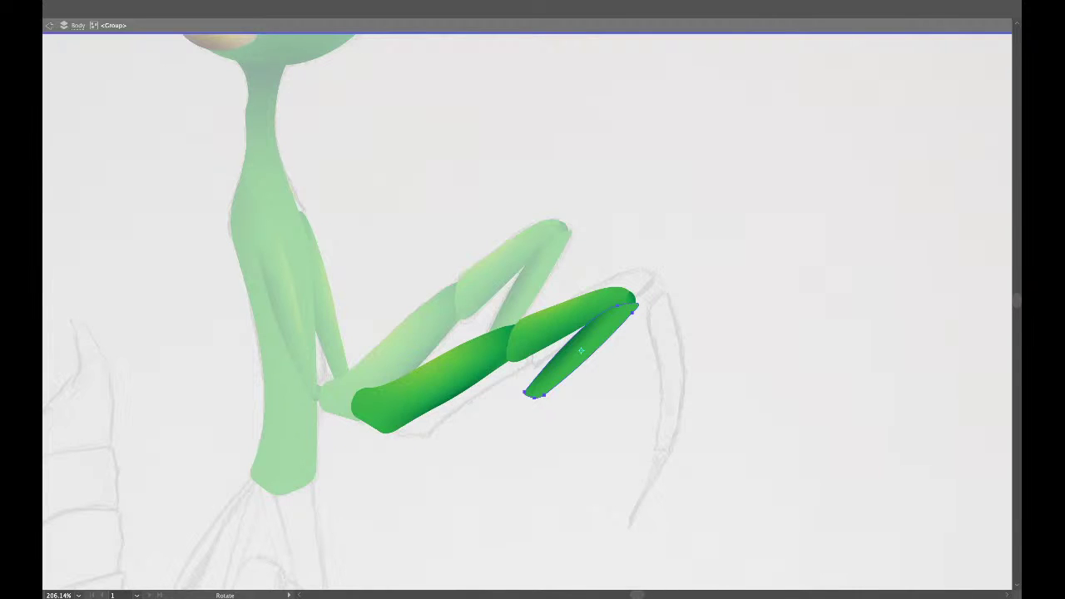
left_click_drag(532, 393, 631, 434)
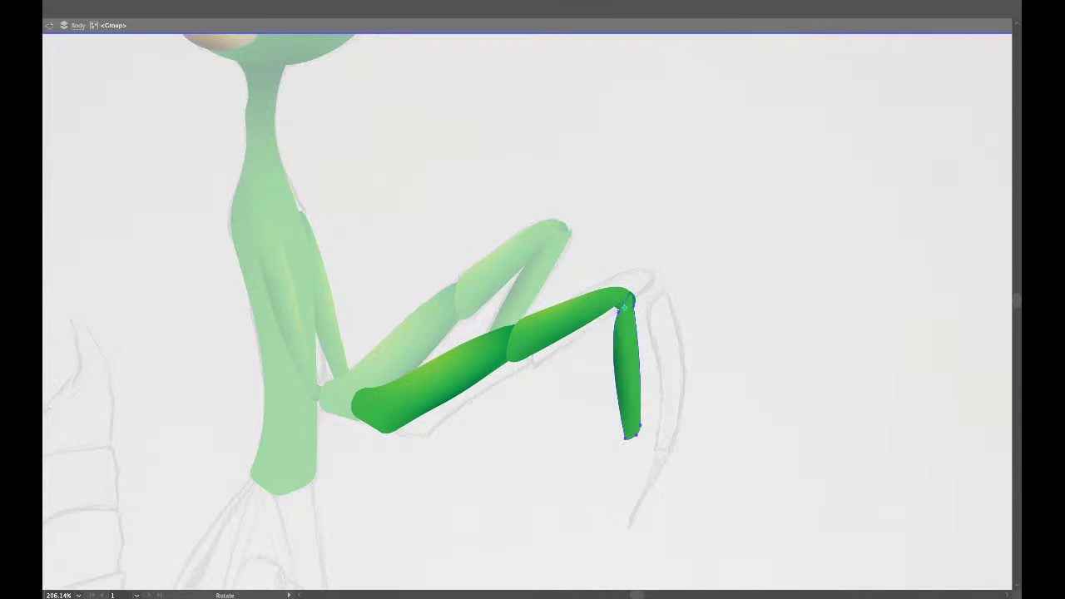
key("v")
mouse_move(629, 366)
left_mouse_down()
mouse_move(640, 387)
mouse_move(631, 375)
left_mouse_up()
key("super+shift+a")
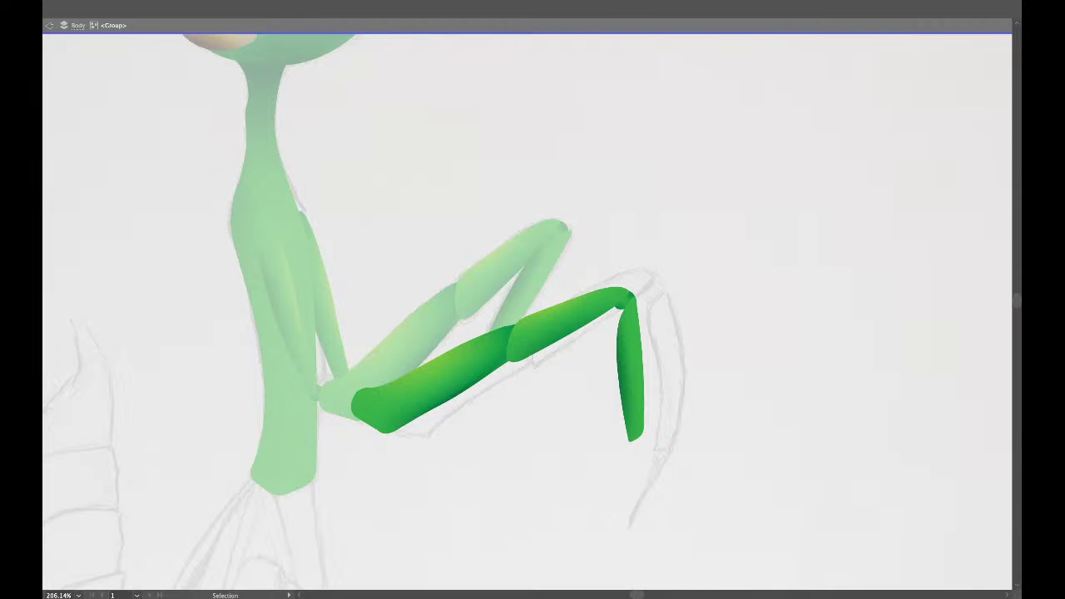
key("Escape")
scroll(584, 402, "down", 5)
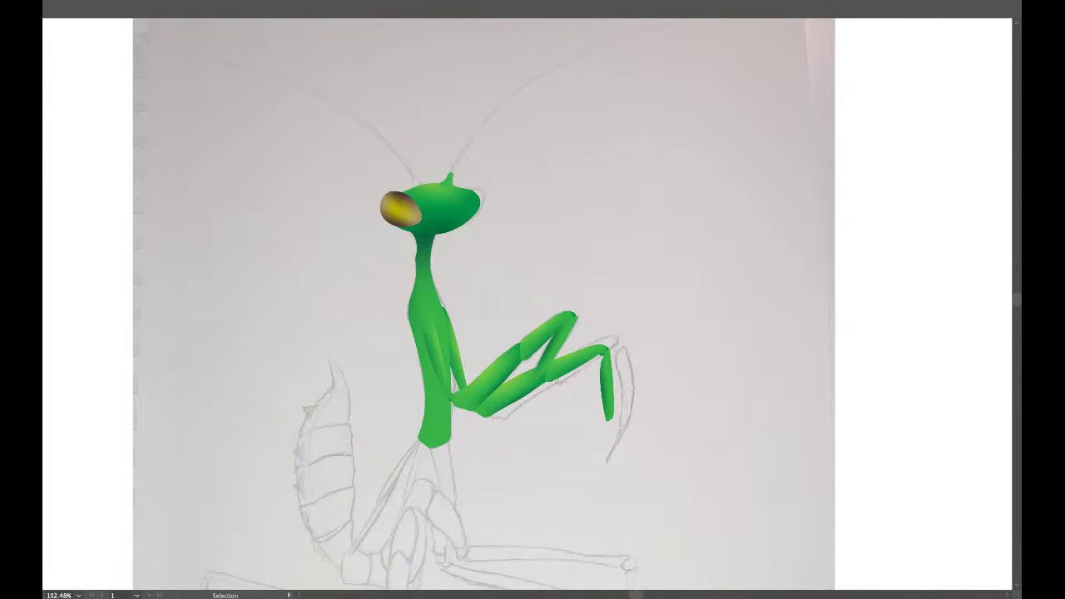
left_click(509, 360)
scroll(539, 334, "up", 2)
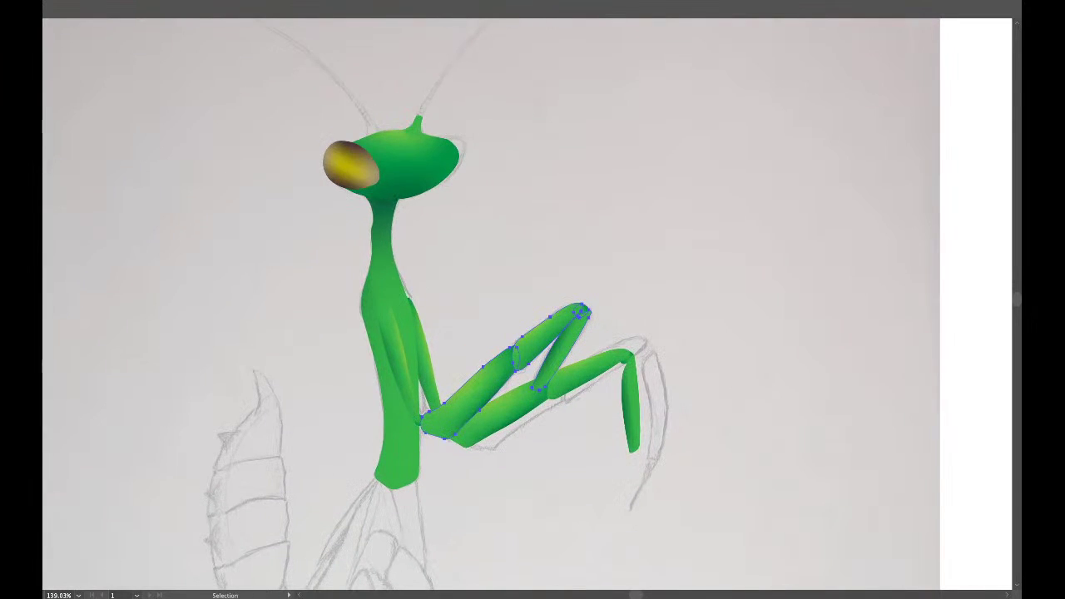
left_click(619, 304)
left_click(584, 375)
left_click(620, 304)
left_click(545, 335)
scroll(566, 344, "up", 1)
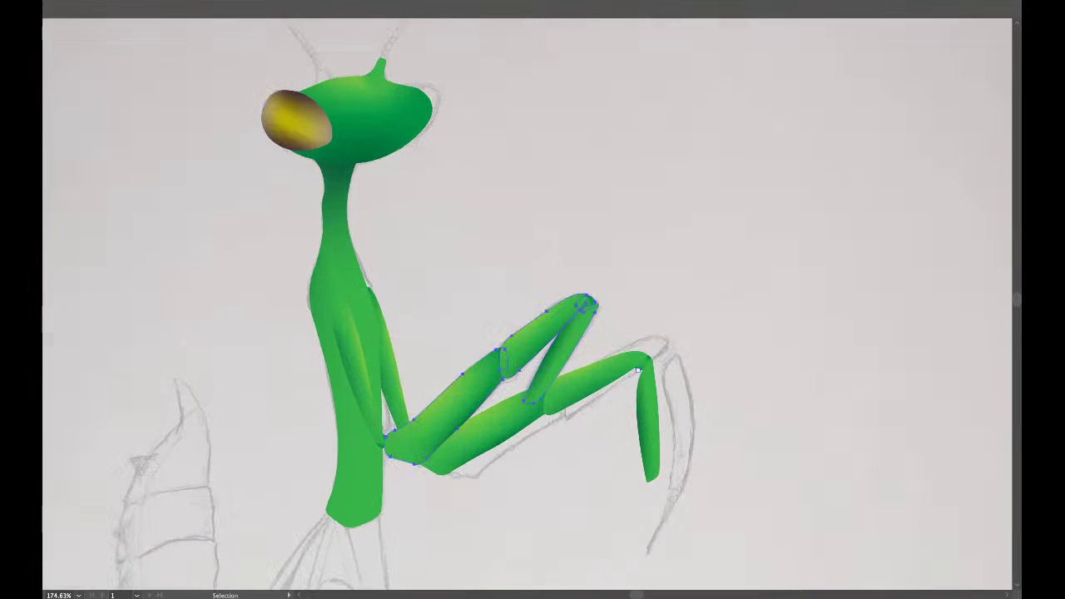
key("ctrl+shift+a")
left_click(638, 369)
Recolour mesh points on the rear foreleg's thick segment with dark green to shade its lower edge and inner end.
key("a")
key("ctrl+shift+a")
left_click(489, 433)
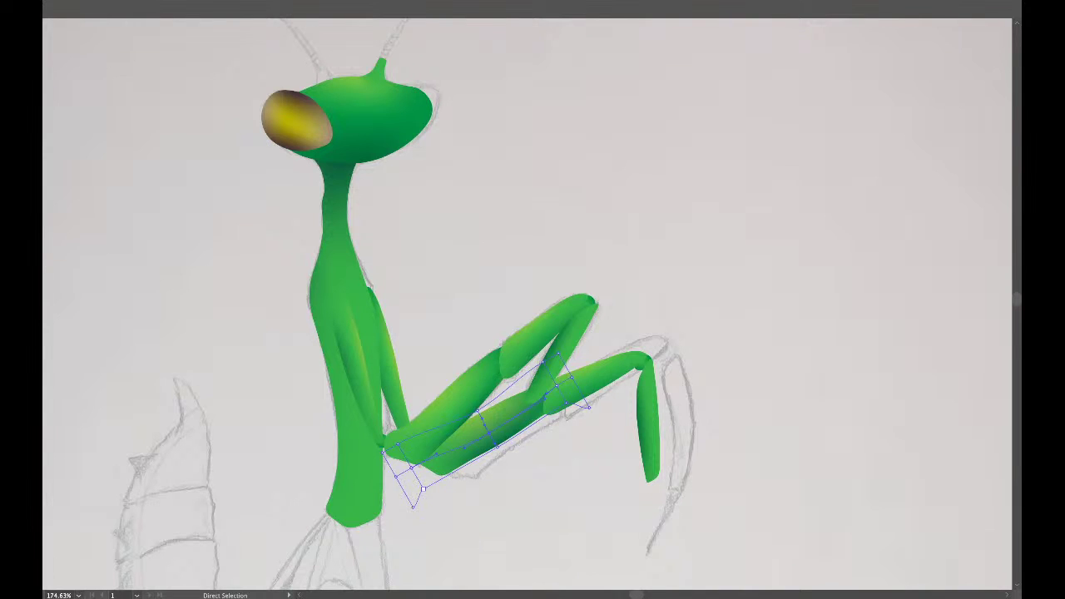
key("i")
key("a")
left_click(411, 470)
key("i")
scroll(438, 471, "up", 5)
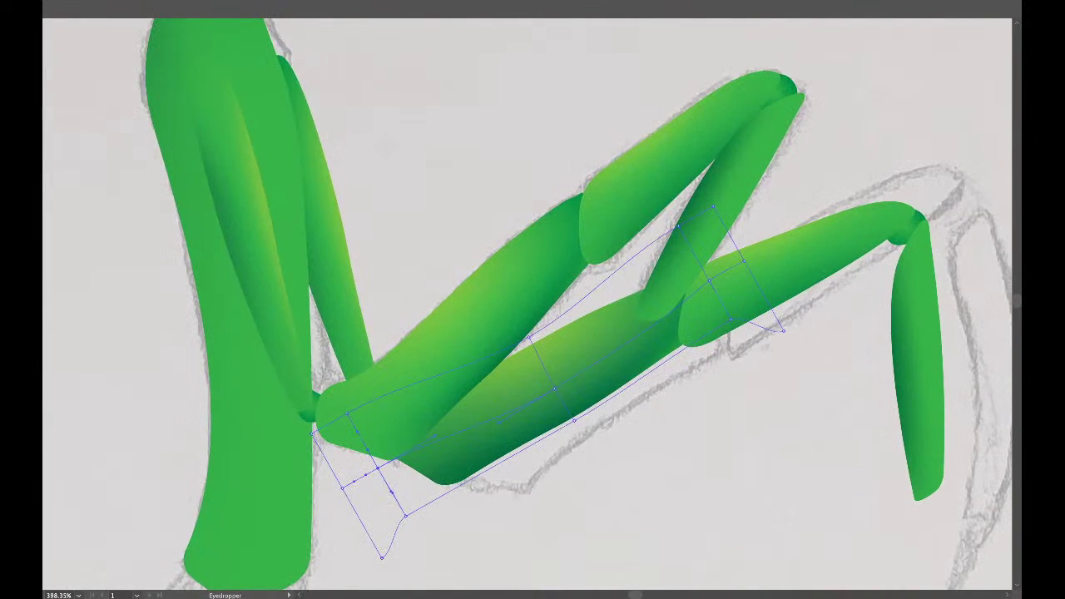
key("ctrl+shift+a")
left_click_drag(438, 471, 515, 455)
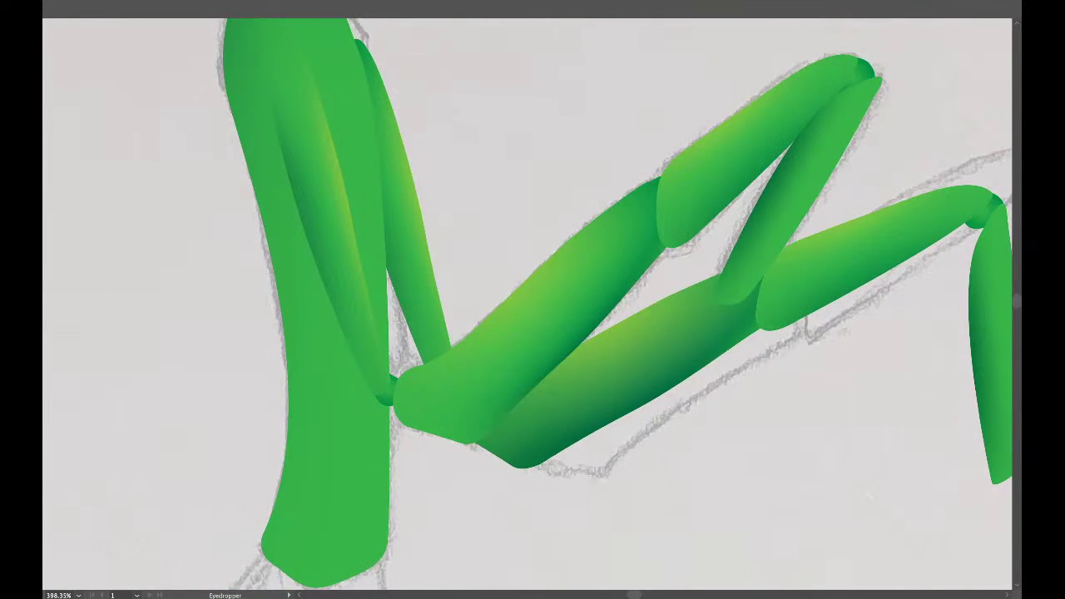
Sample a green onto the mesh point beneath the inner end of the front foreleg's thick segment.
key("a")
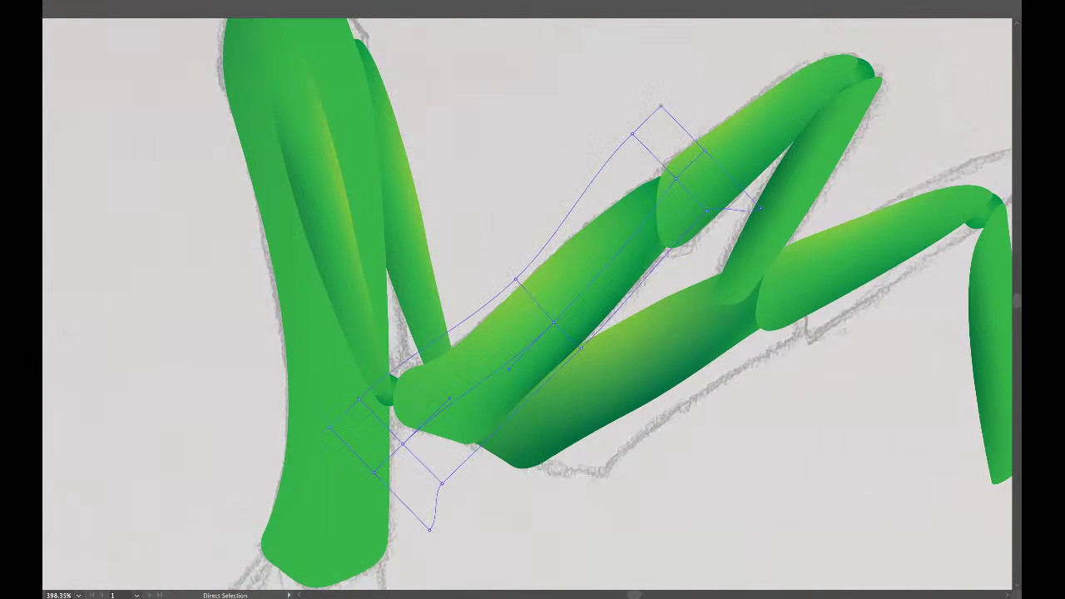
left_click(442, 483)
key("i")
left_click(577, 345)
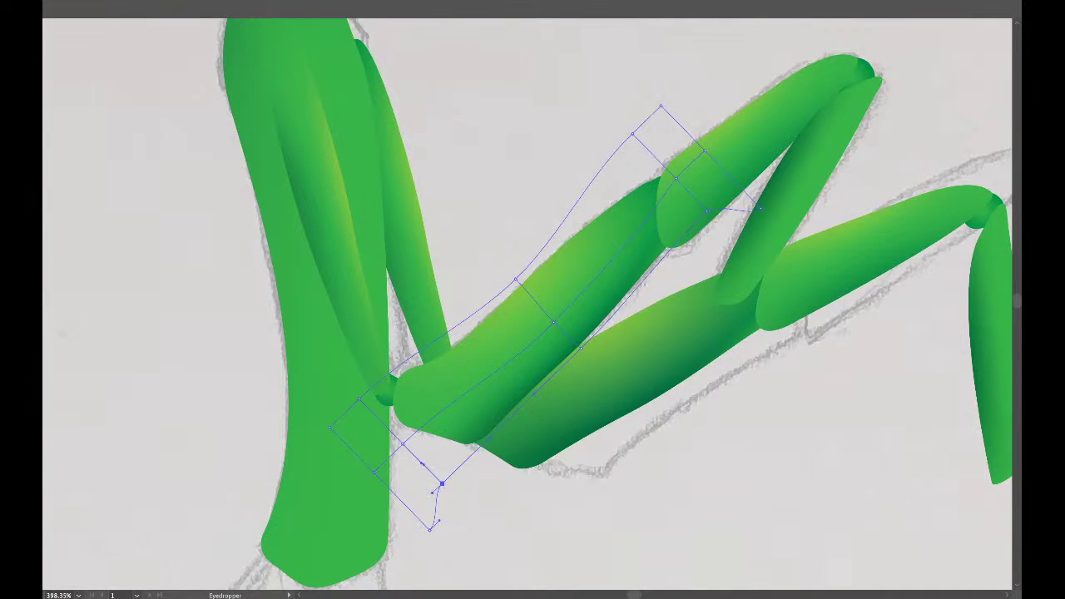
key("ctrl+shift+a")
scroll(605, 418, "down", 5)
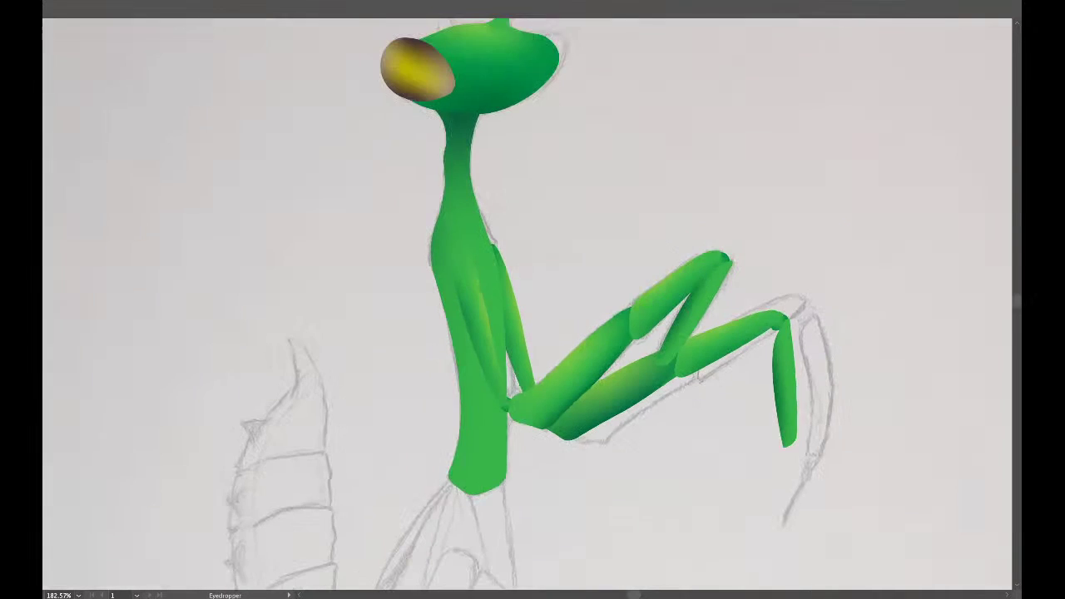
Recolour the central mesh point at the inner end of the front foreleg's thick segment with the sampled darker green.
key("a")
left_click(566, 400)
scroll(542, 411, "up", 4)
left_click(499, 432)
key("i")
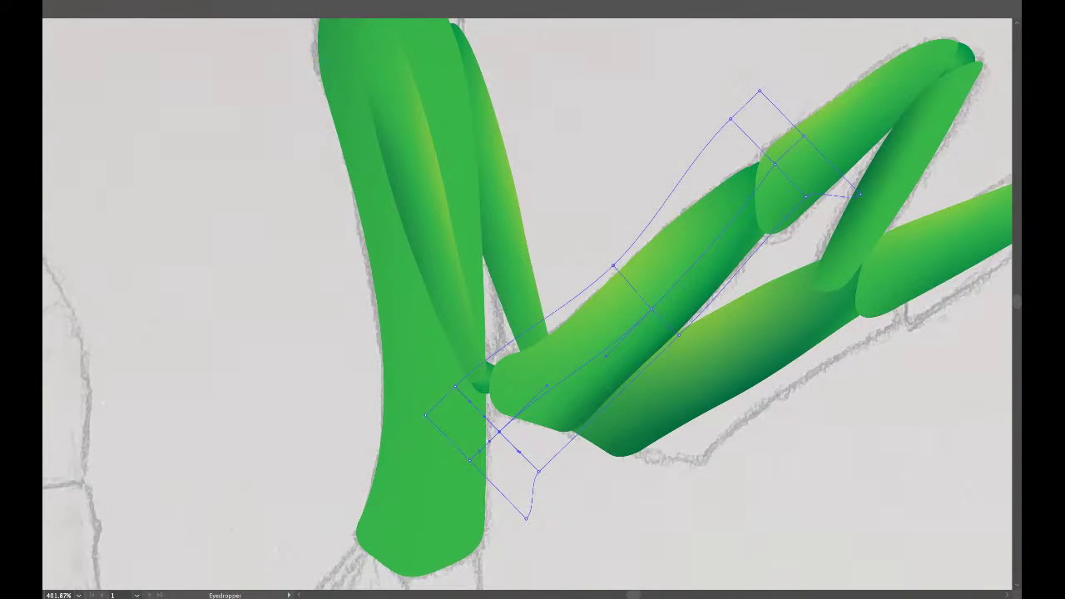
left_click(619, 434)
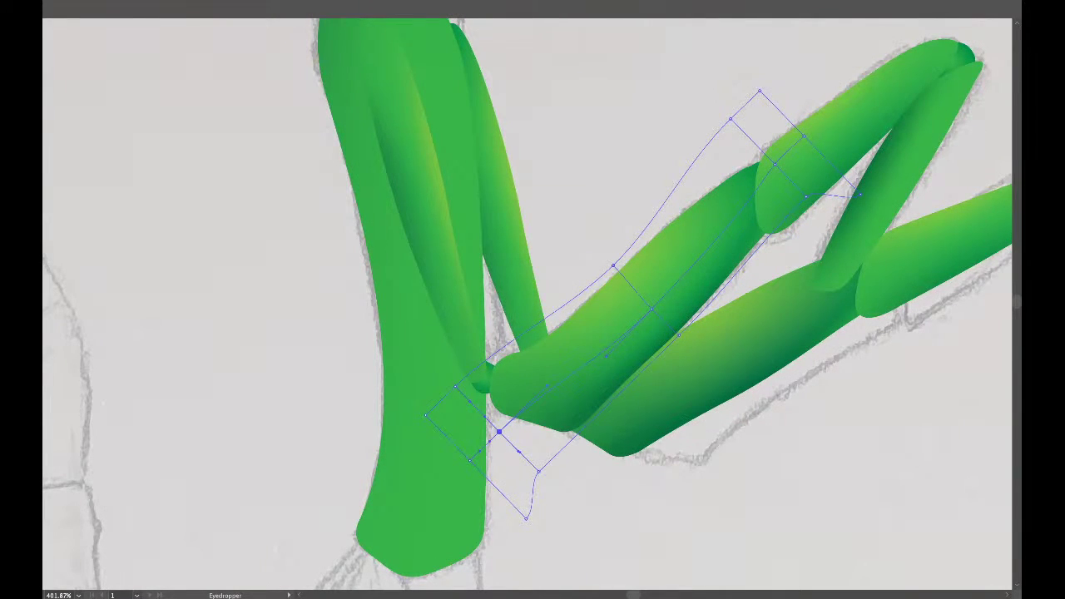
key("ctrl+0")
key("ctrl+shift+a")
key("a")
key("i")
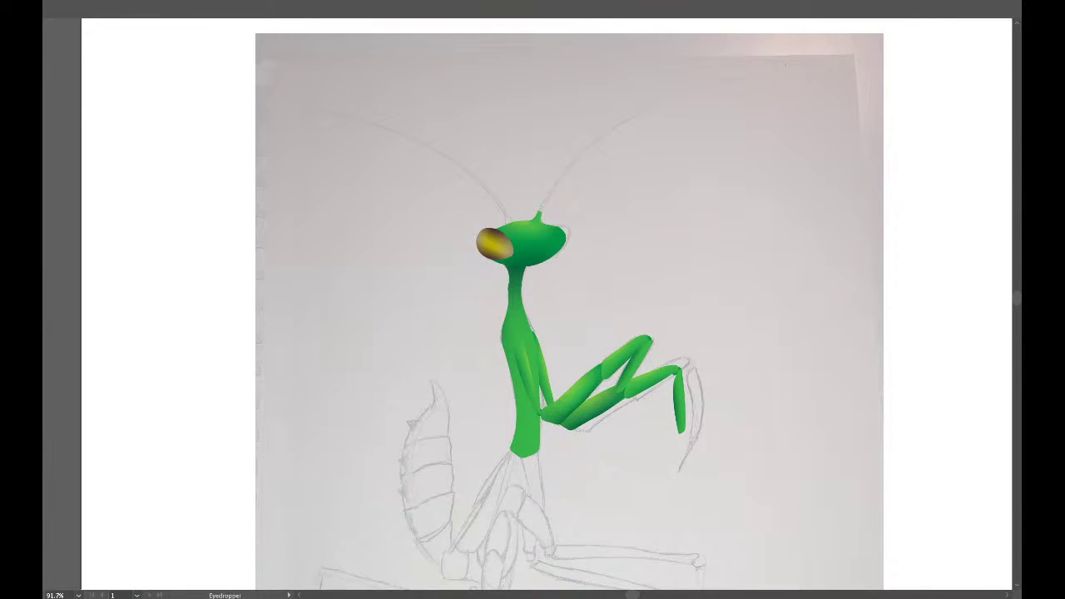
scroll(645, 371, "up", 4)
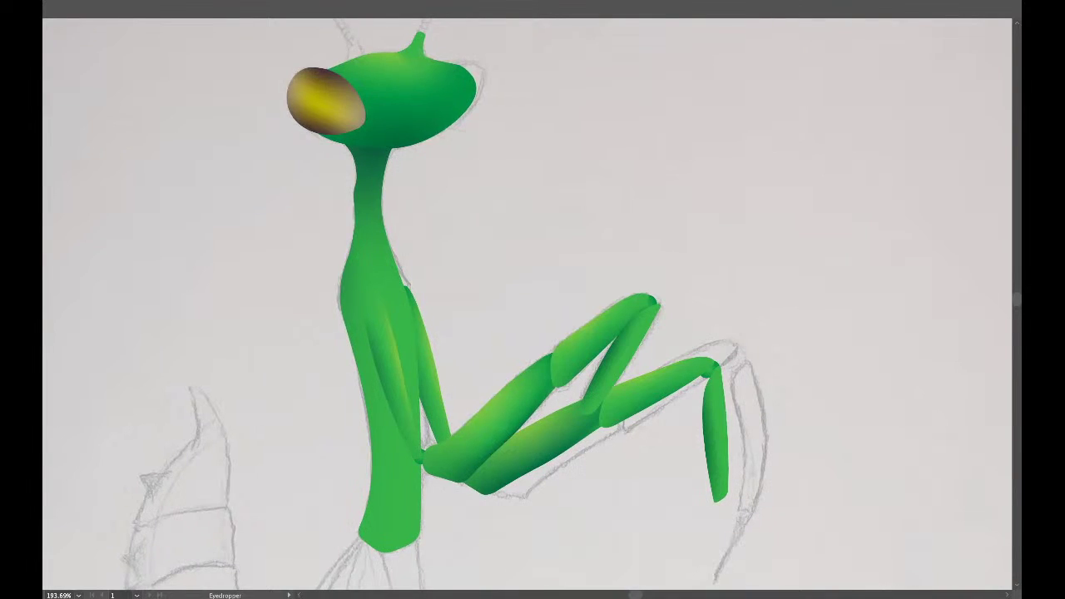
scroll(649, 385, "down", 2)
key("a")
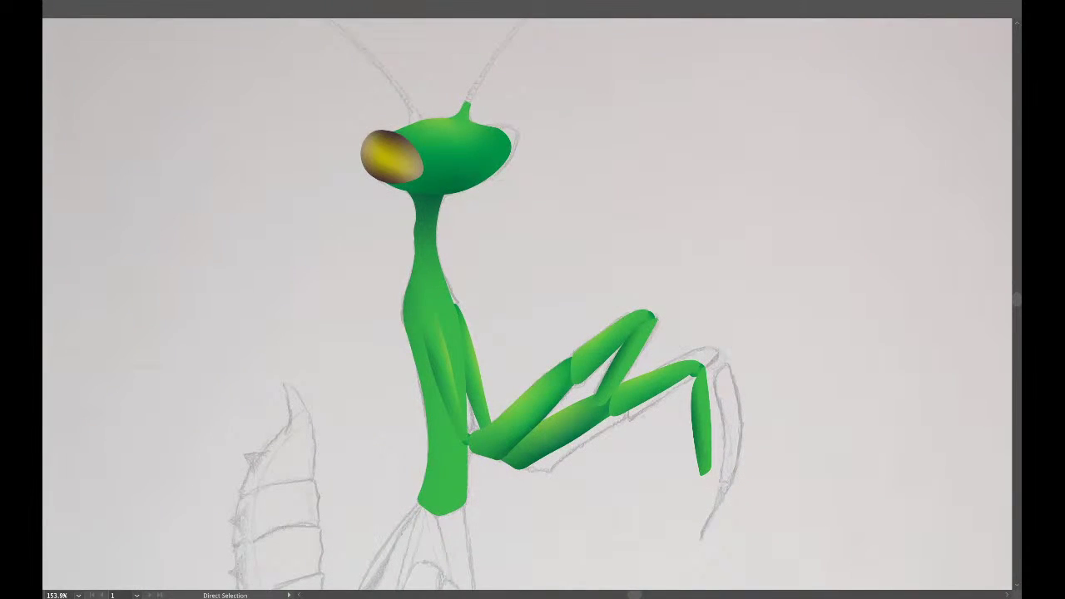
Darken the lower thorax's outer edge through its mesh point and hide the pencil sketch.
key("v")
left_click(474, 366)
key("ctrl+shift+a")
key("a")
scroll(472, 459, "up", 3)
left_click(433, 498)
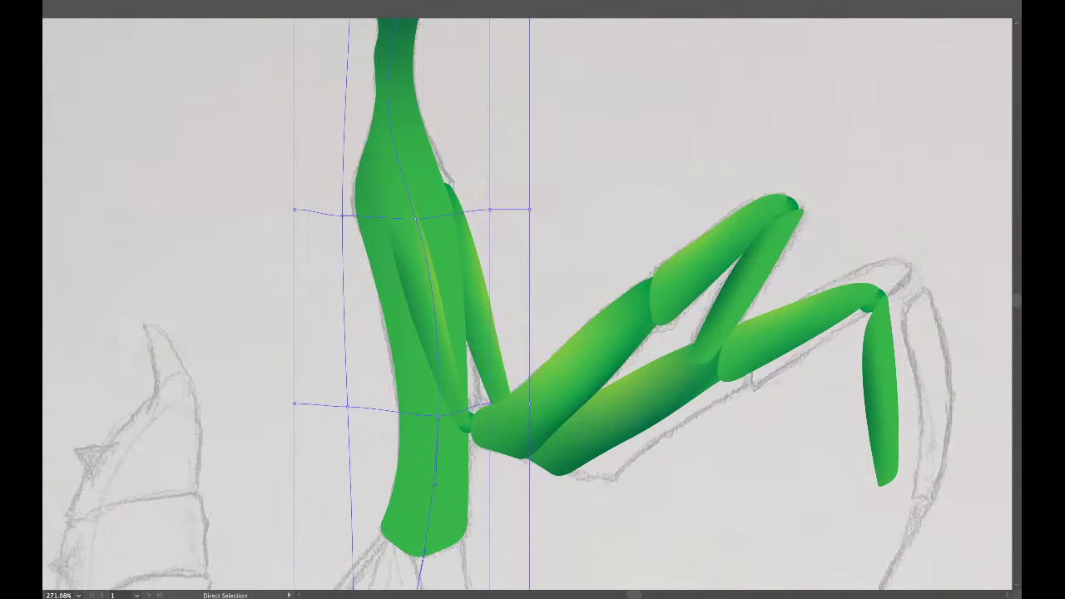
scroll(528, 305, "left", 2)
scroll(528, 304, "down", 1)
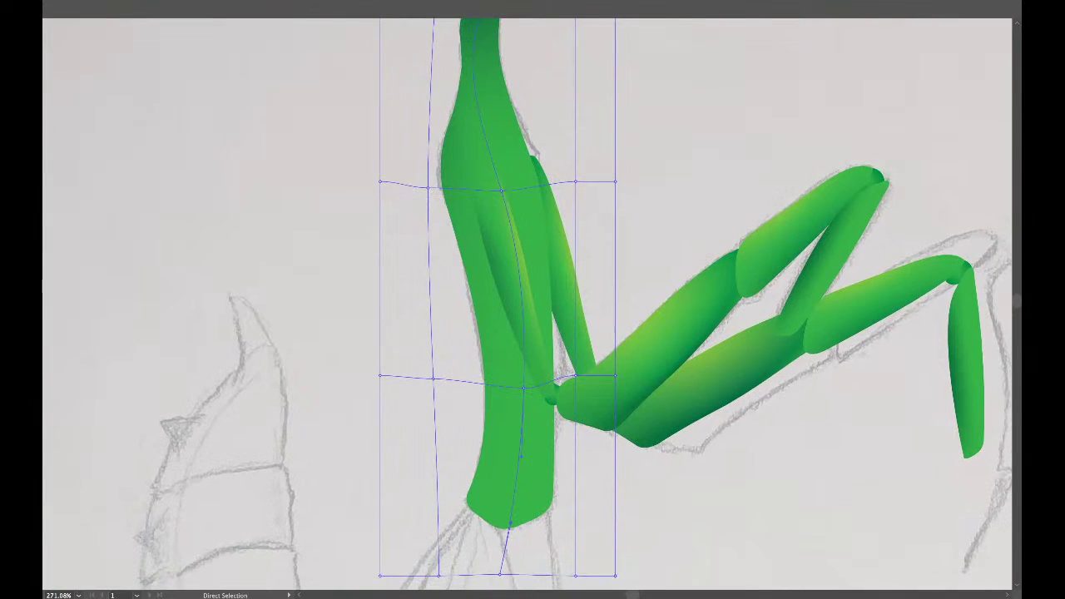
left_click(433, 378)
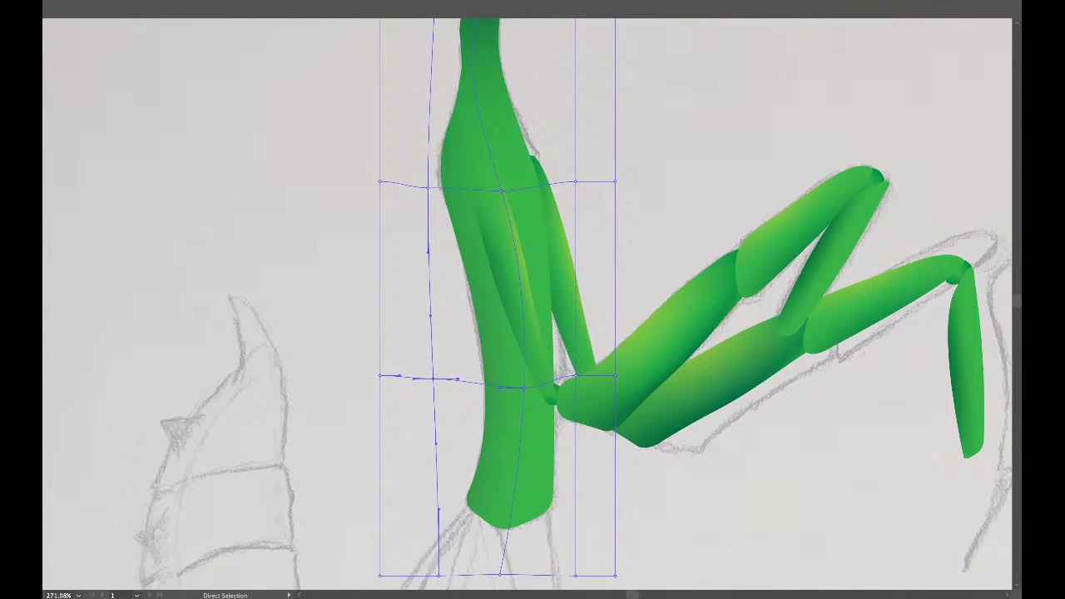
key("ctrl+shift+a")
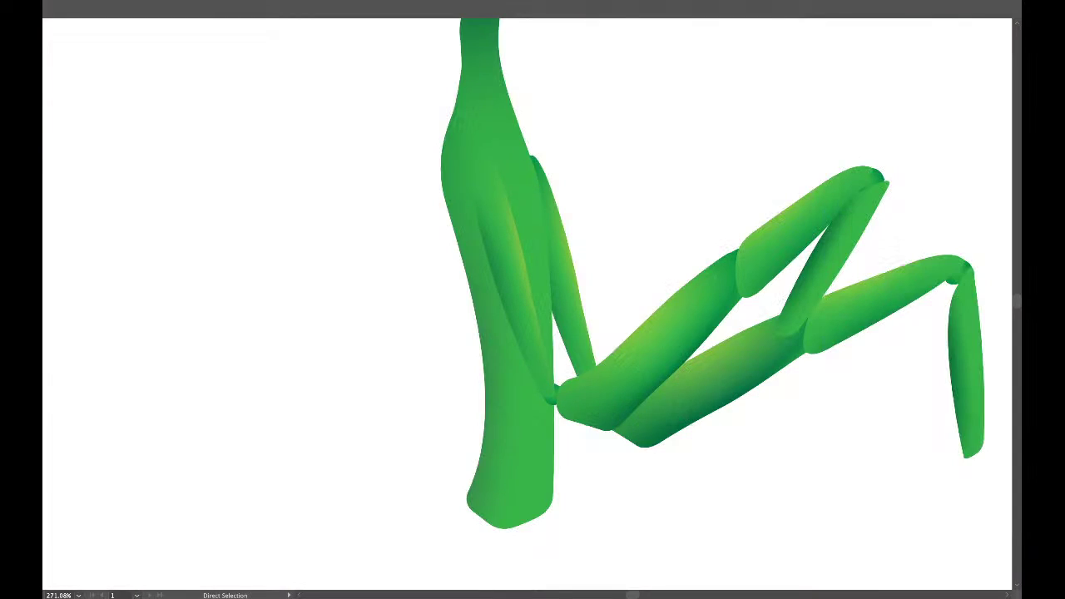
Reshape the top of the rear arm segment behind the thorax so its outline meets the thorax edge smoothly.
key("ctrl+0")
scroll(531, 303, "up", 3)
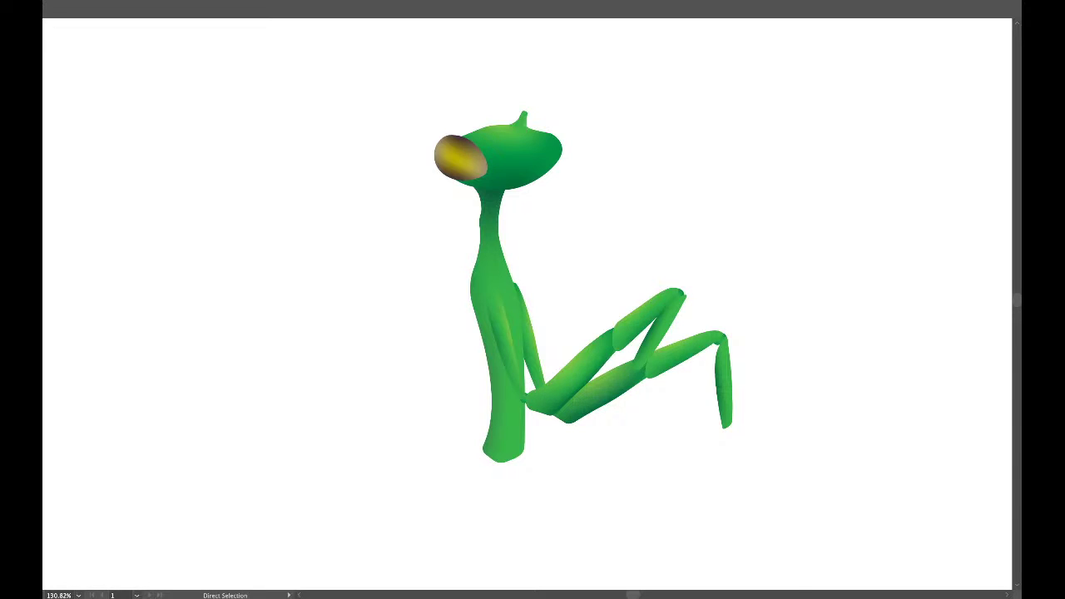
scroll(616, 264, "up", 2)
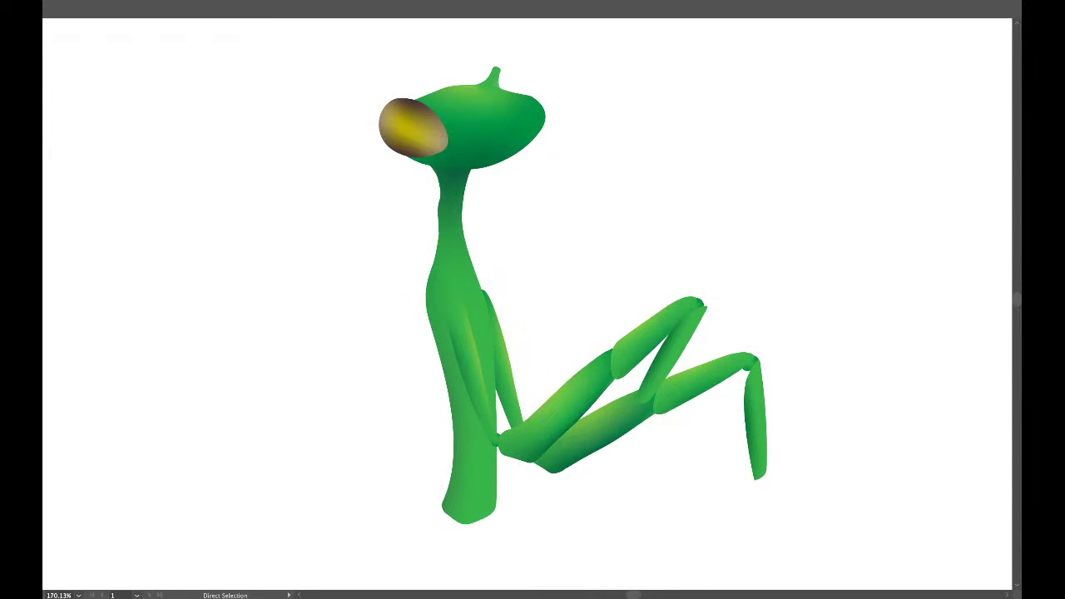
scroll(483, 296, "up", 5)
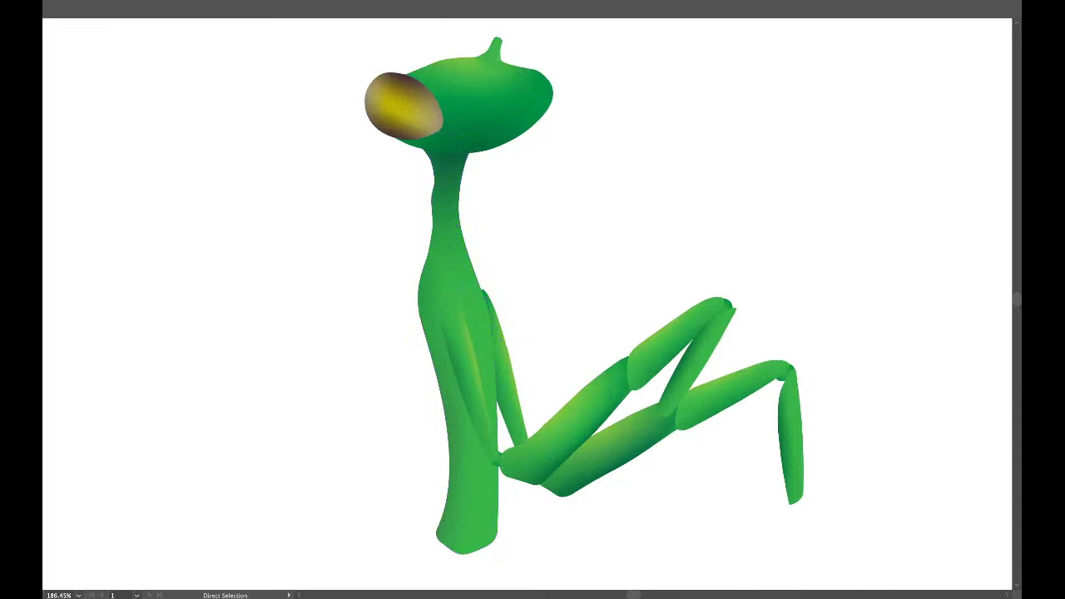
left_click(473, 282)
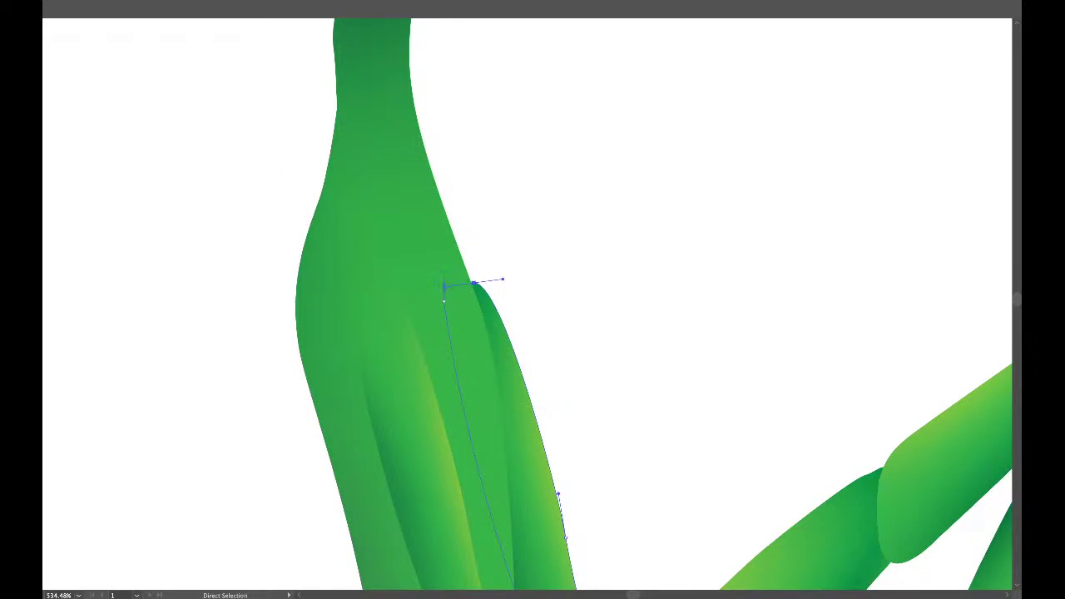
left_click_drag(443, 287, 445, 243)
key("ctrl+z")
scroll(444, 286, "up", 3)
left_click_drag(617, 266, 607, 317)
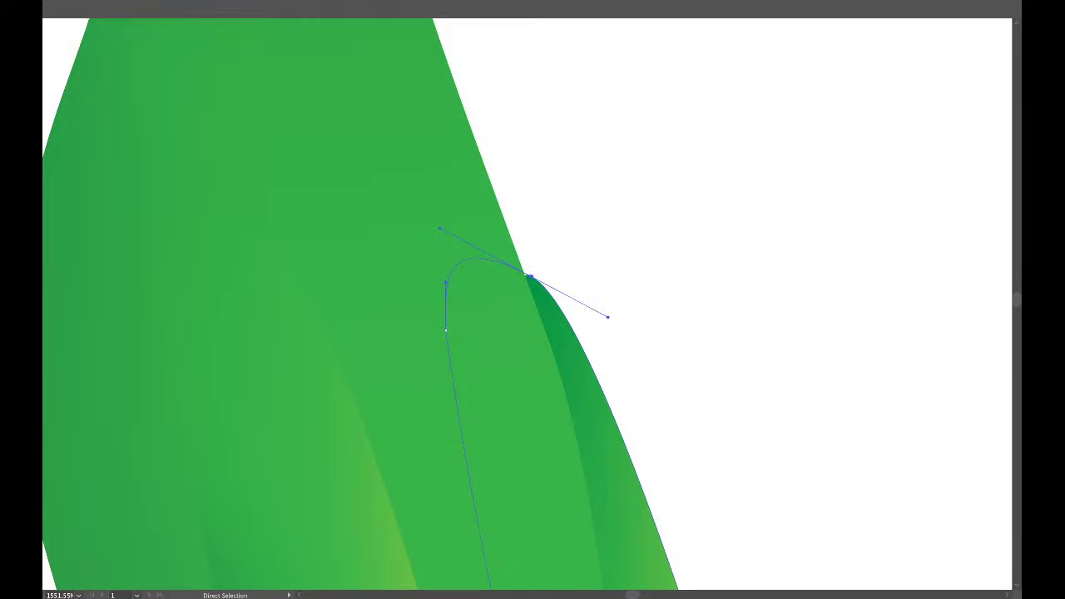
left_click_drag(532, 276, 523, 275)
left_click_drag(564, 244, 565, 280)
key("v")
scroll(565, 279, "down", 3)
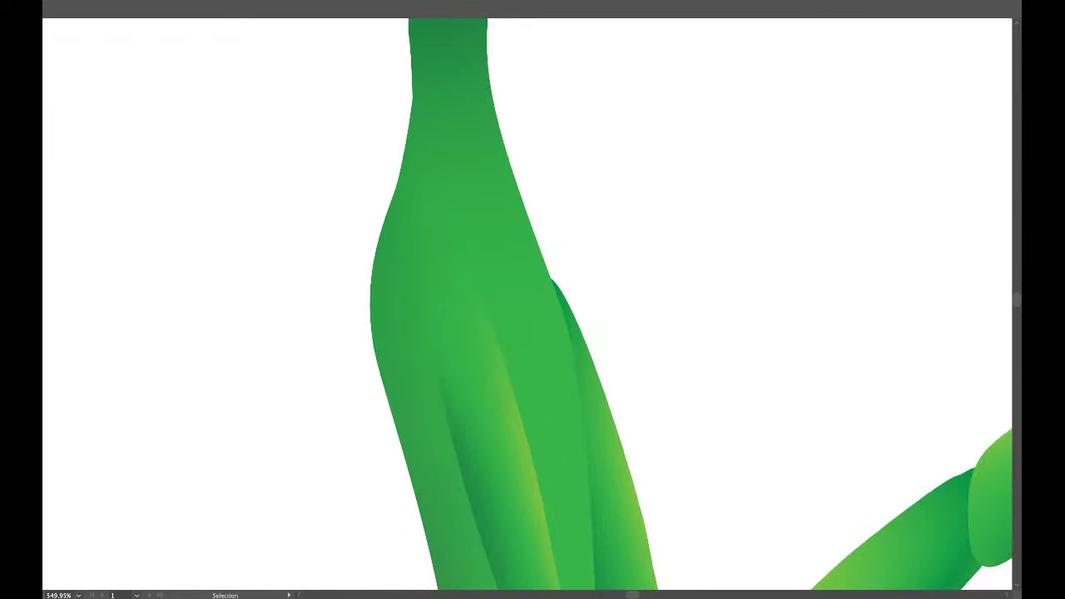
Examine the coloured mantis without the sketch, over the faded sketch, and against the full-strength pencil drawing.
key("ctrl+1")
key("a")
scroll(571, 281, "down", 4)
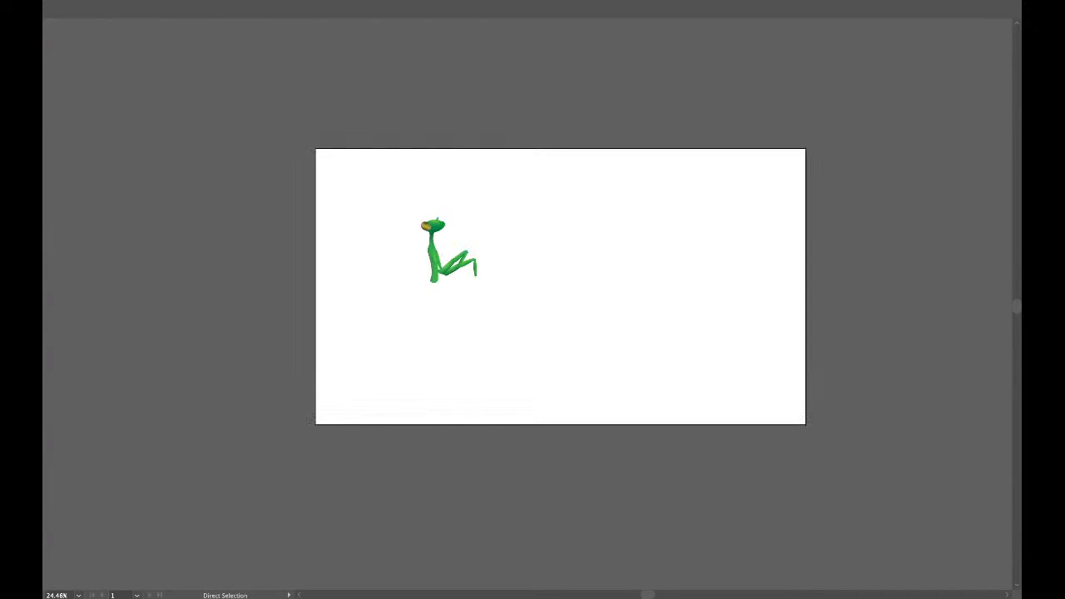
scroll(571, 281, "left", 2)
scroll(520, 235, "up", 4)
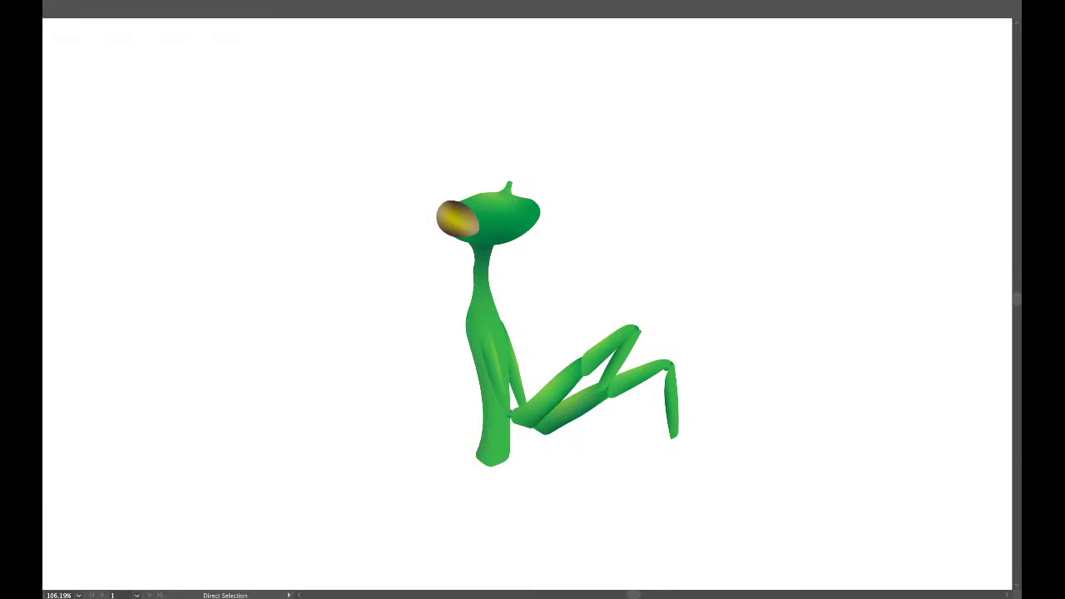
key("ctrl+shift+w")
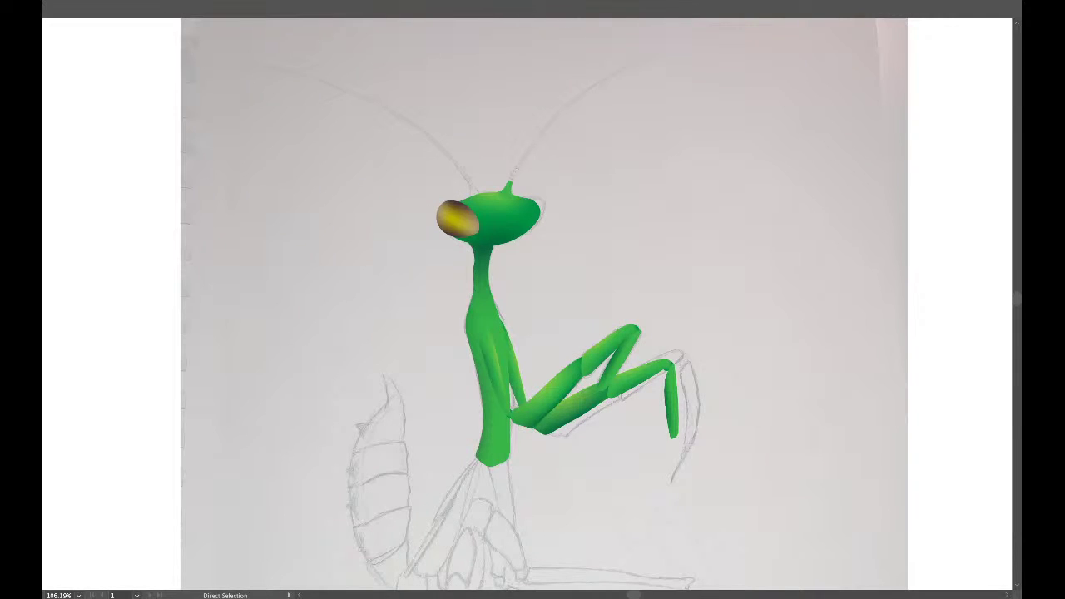
left_click_drag(594, 371, 622, 273)
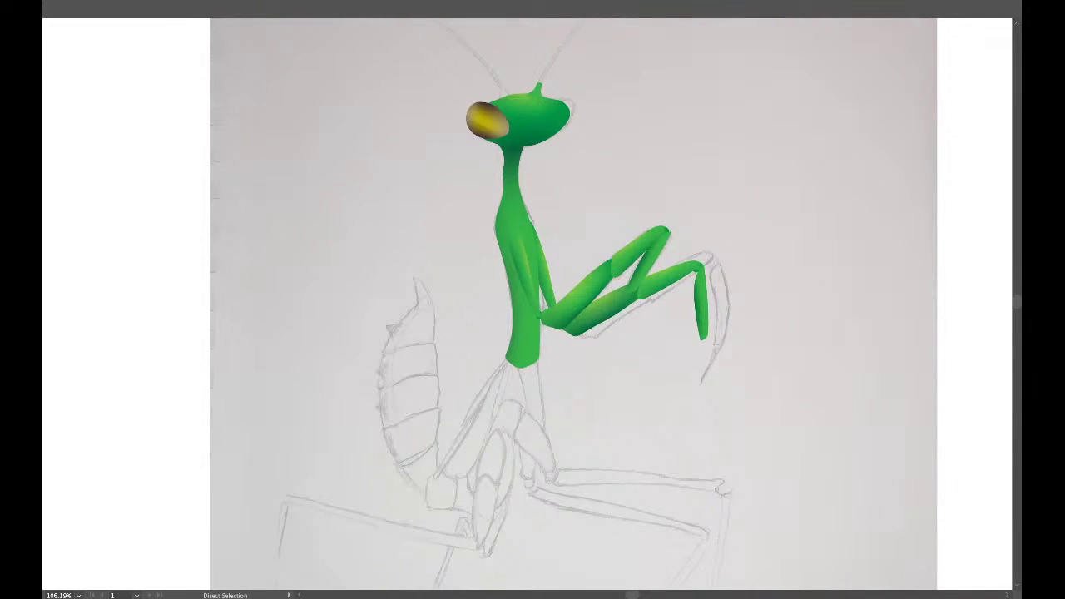
key("ctrl+3")
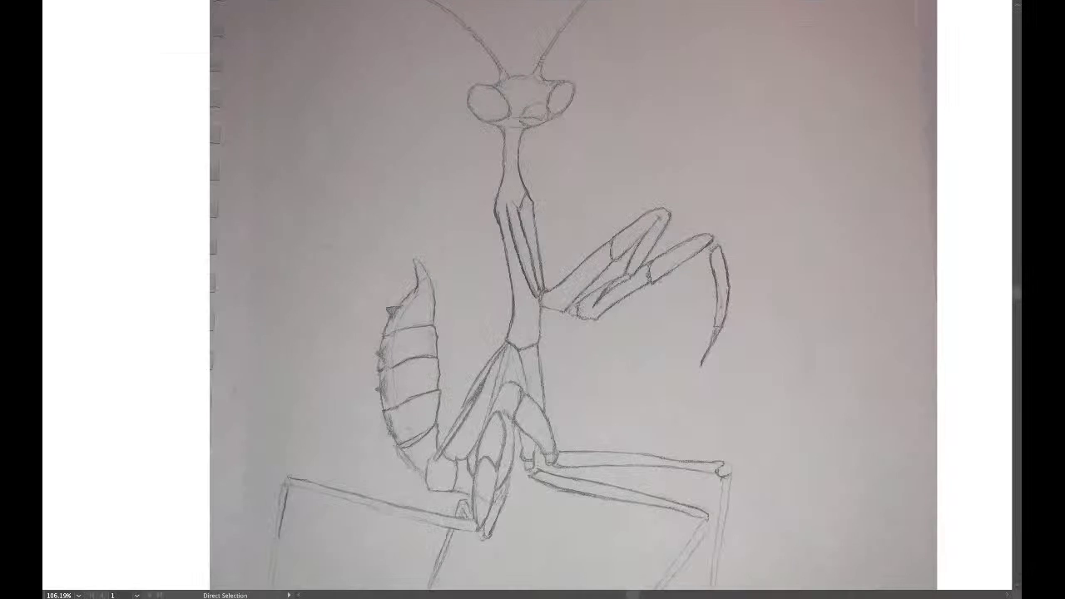
scroll(533, 300, "down", 1)
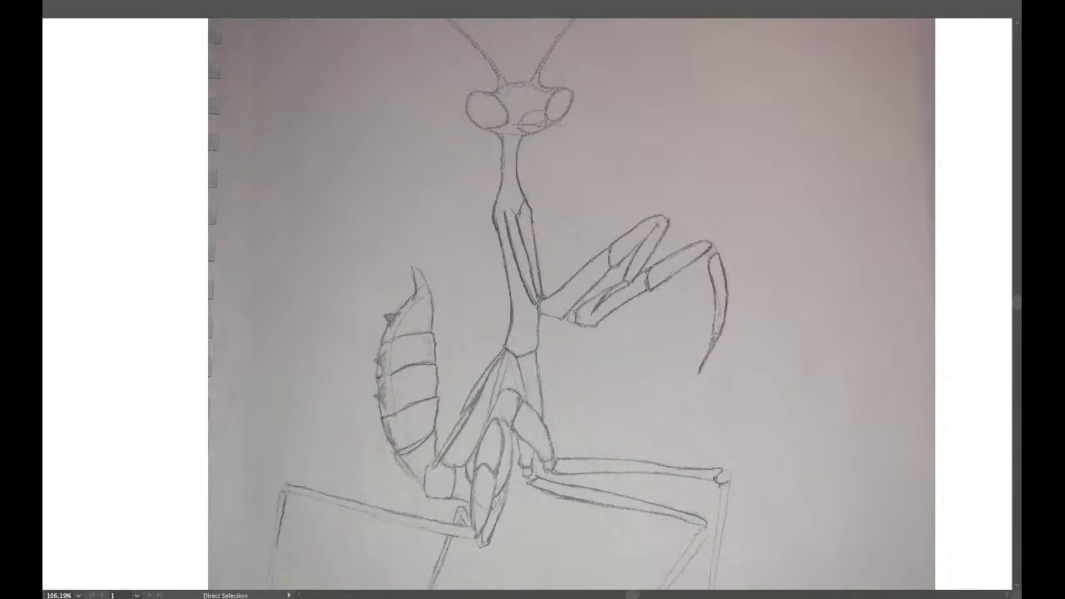
key("v")
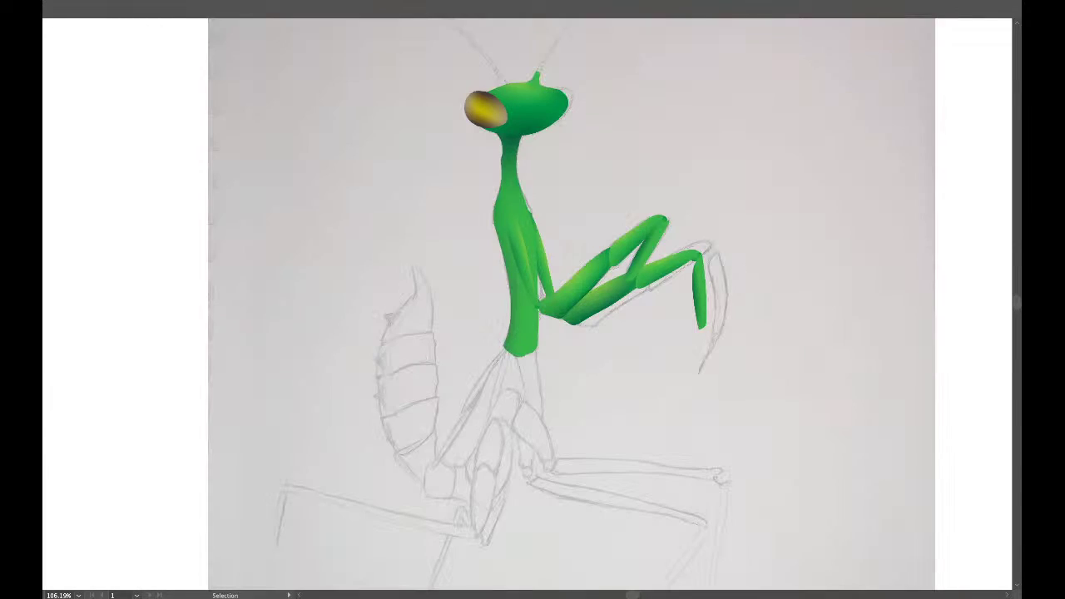
left_click_drag(505, 168, 498, 242)
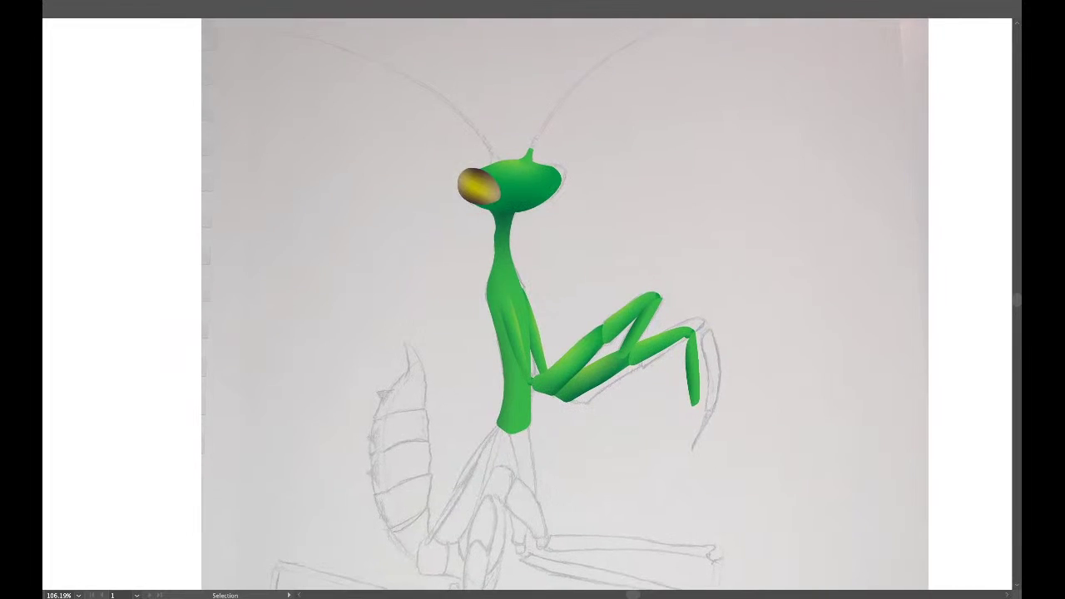
Trace the second eye as a rounded closed path over the sketch at the head's far end, using outline view.
scroll(503, 242, "up", 5)
scroll(533, 304, "up", 3)
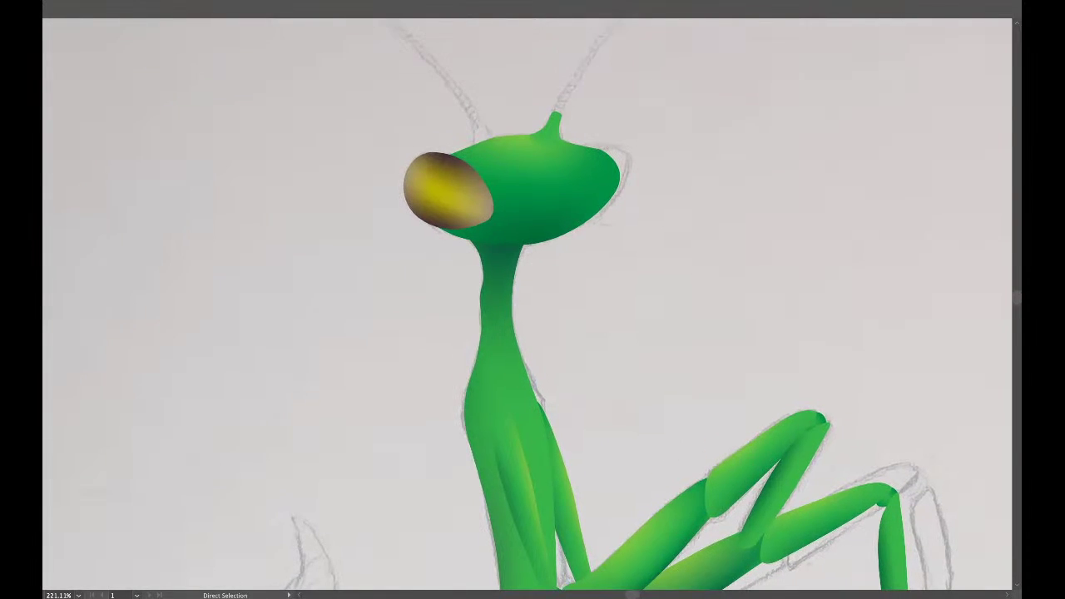
key("ctrl+y")
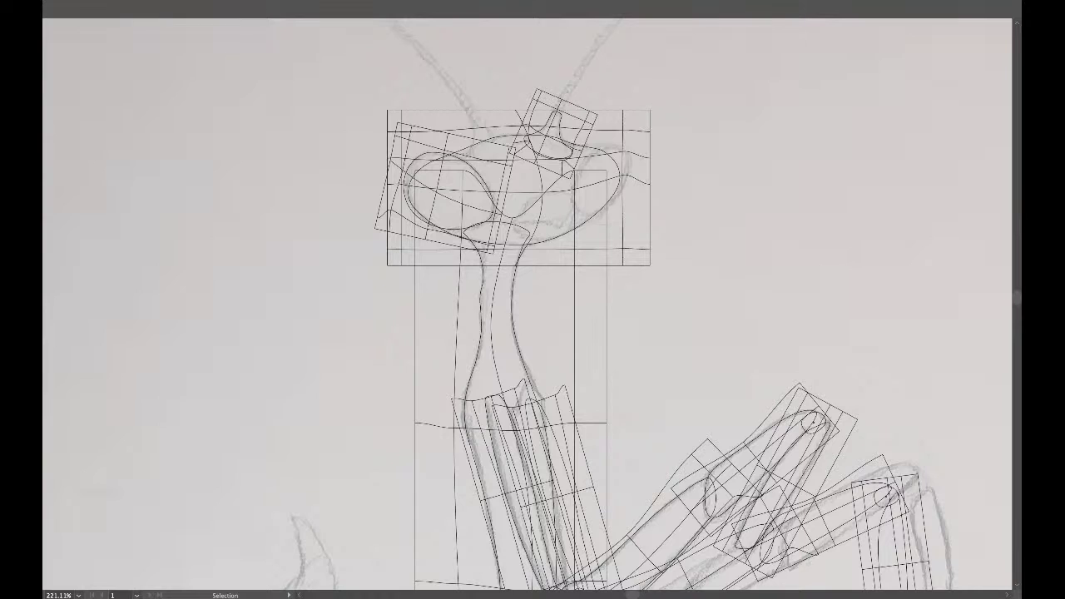
scroll(584, 180, "up", 4)
scroll(584, 181, "right", 3)
scroll(584, 181, "up", 2)
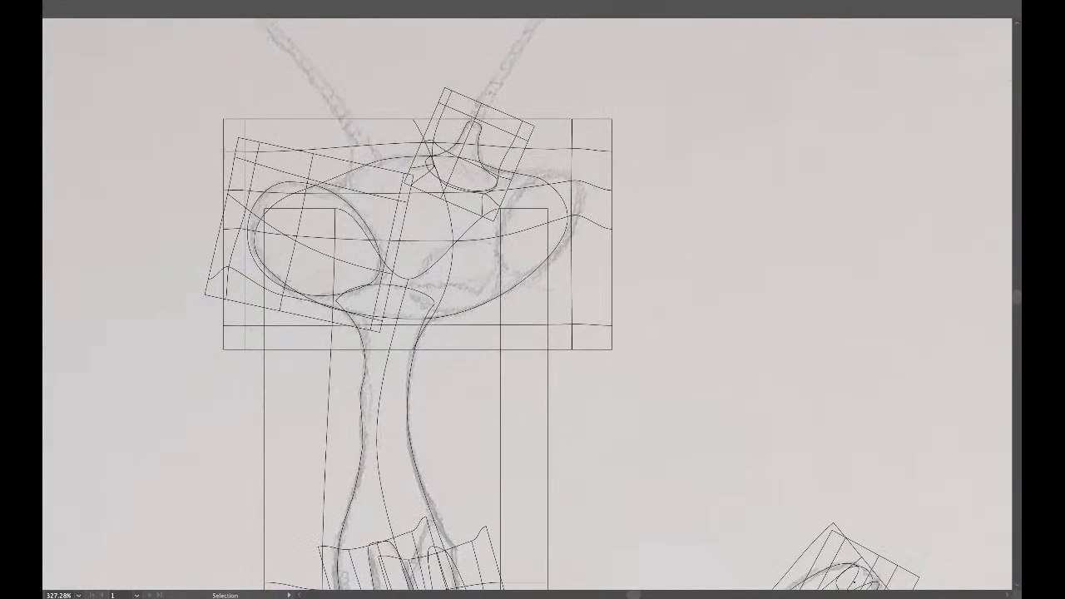
key("p")
left_click_drag(530, 183, 581, 186)
left_click_drag(570, 238, 552, 261)
left_click_drag(510, 271, 495, 263)
left_click(500, 236)
left_click_drag(499, 235, 506, 197)
mouse_move(500, 235)
left_mouse_down()
mouse_move(501, 256)
mouse_move(500, 245)
left_mouse_up()
key("ctrl+y")
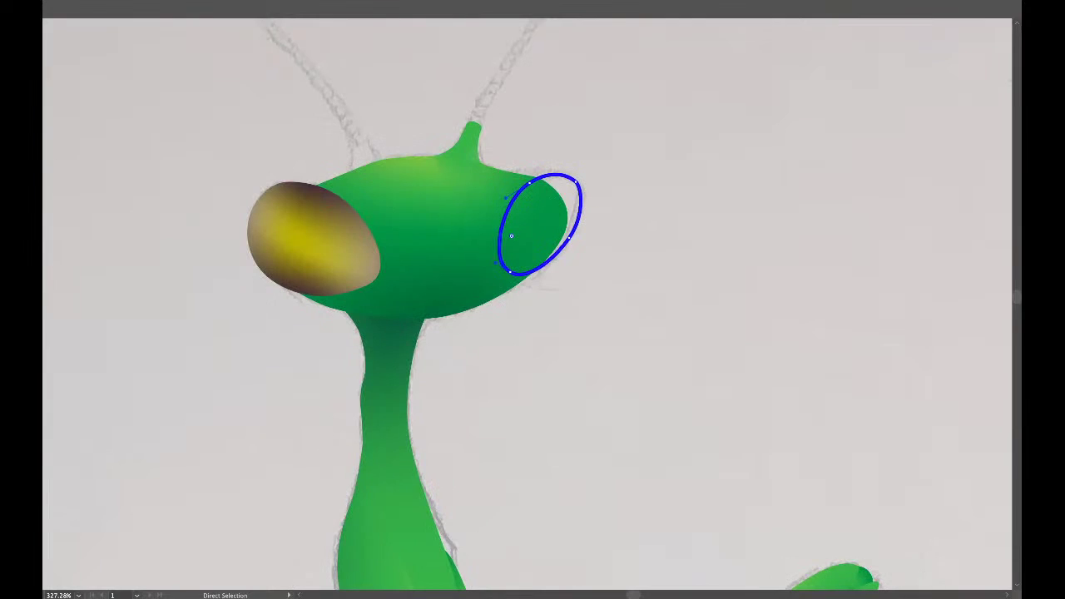
Copy the gradient mesh inside the first eye's clip group, then leave isolation mode with nothing selected.
key("ctrl+shift+a")
key("v")
left_click(313, 240)
double_click(313, 240)
left_click(313, 239)
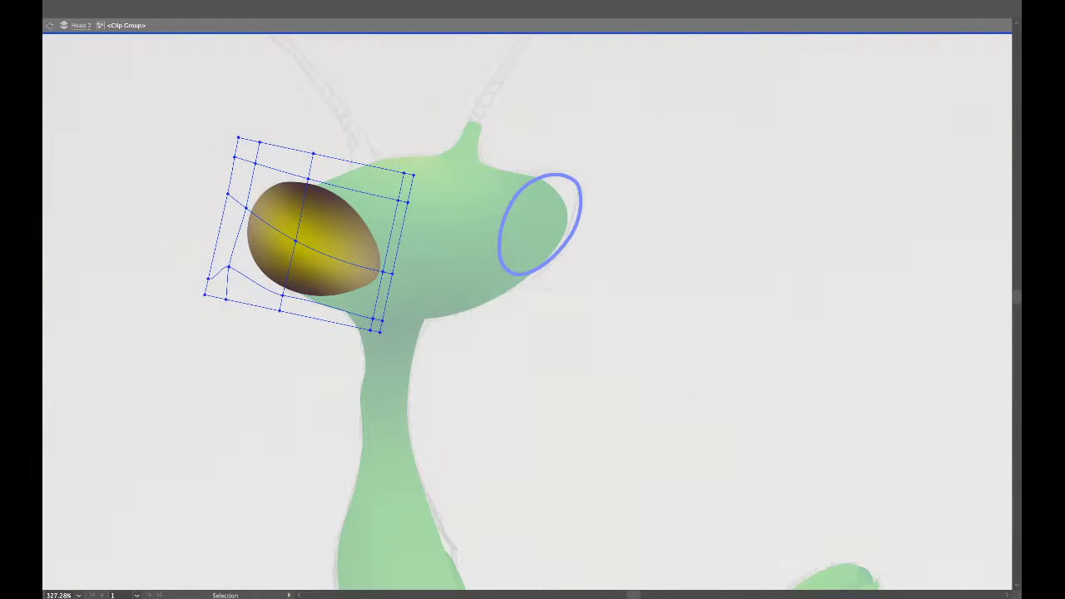
double_click(312, 240)
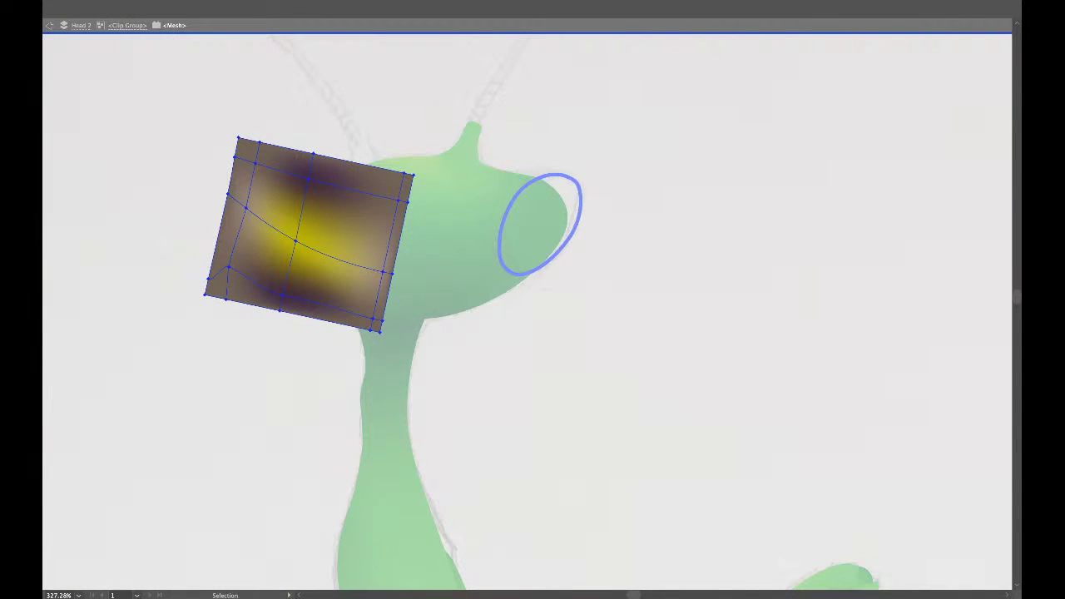
key("a")
key("v")
key("super+shift+a")
key("Escape")
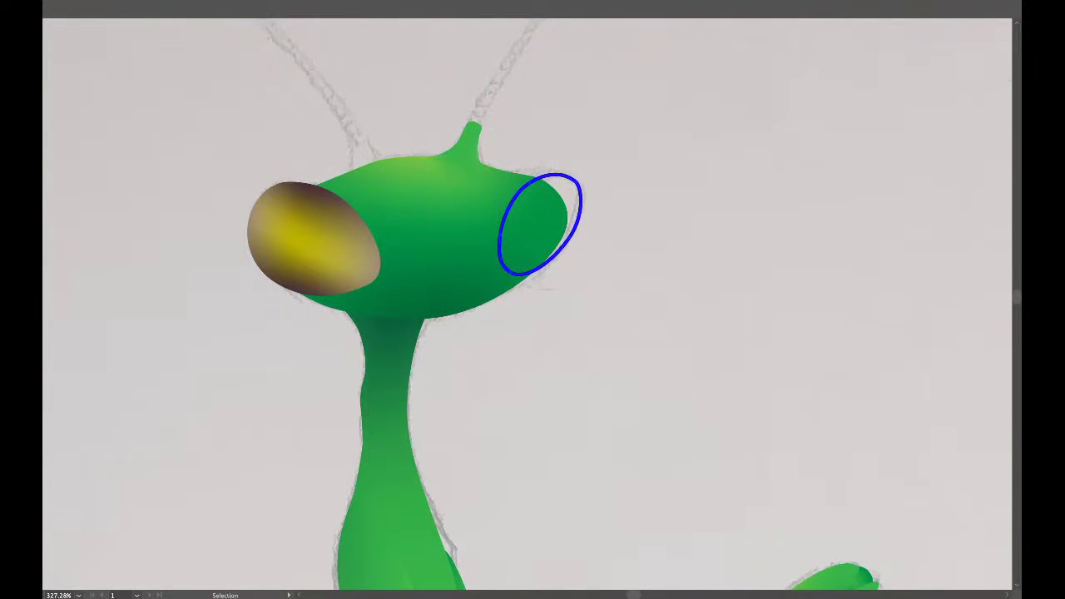
Paste the copied eye mesh, mirror it horizontally, and place it over the second eye's outline.
key("a")
key("ctrl+v")
key("v")
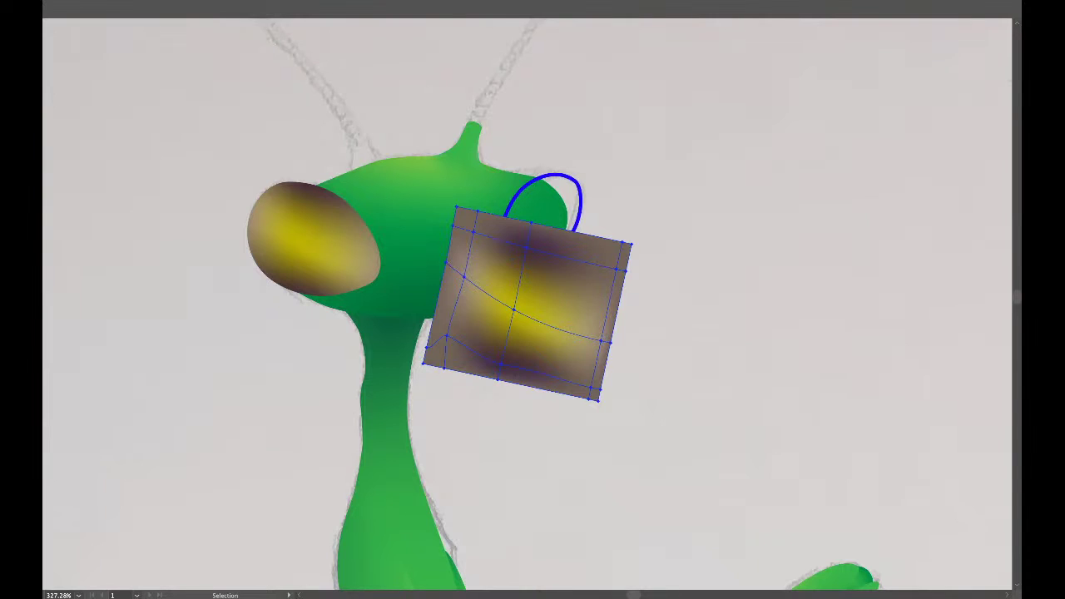
key("Return")
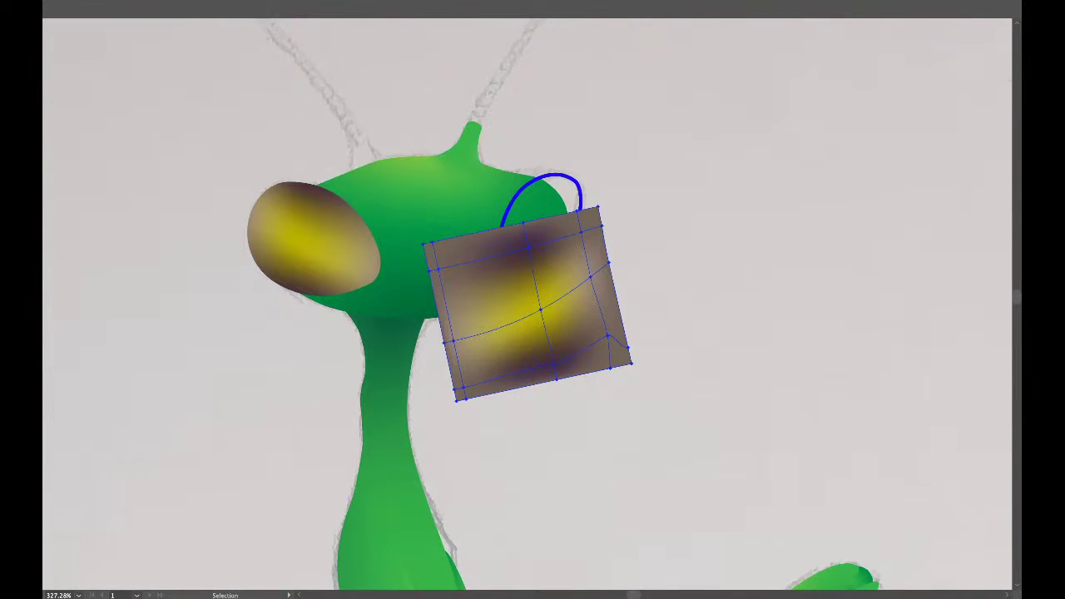
left_click_drag(554, 363, 557, 274)
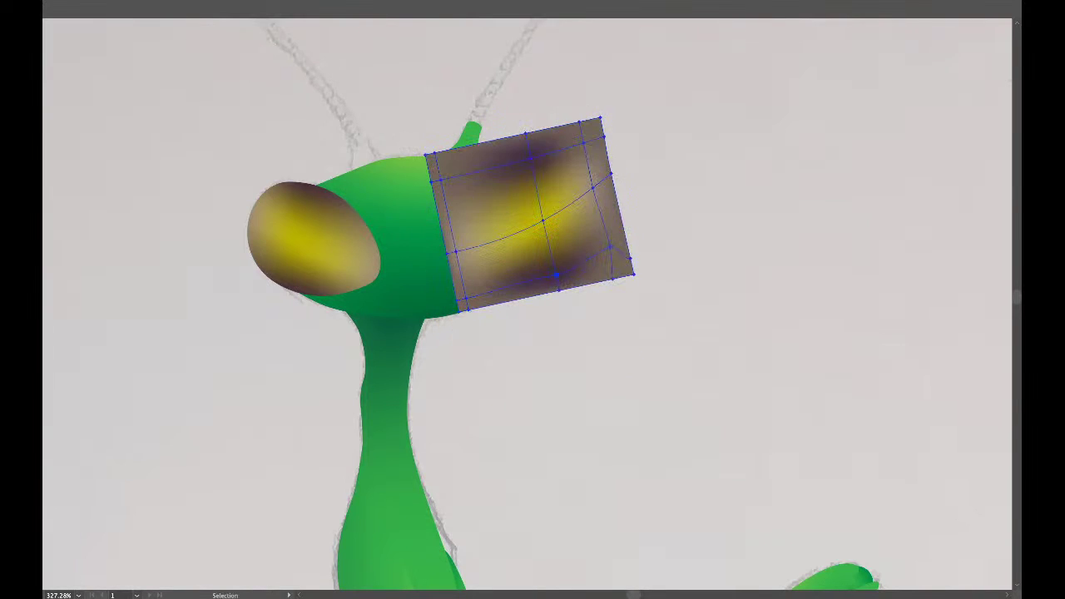
Bring the second eye's outline in front of the mirrored mesh and clip the mesh with it.
key("ctrl+y")
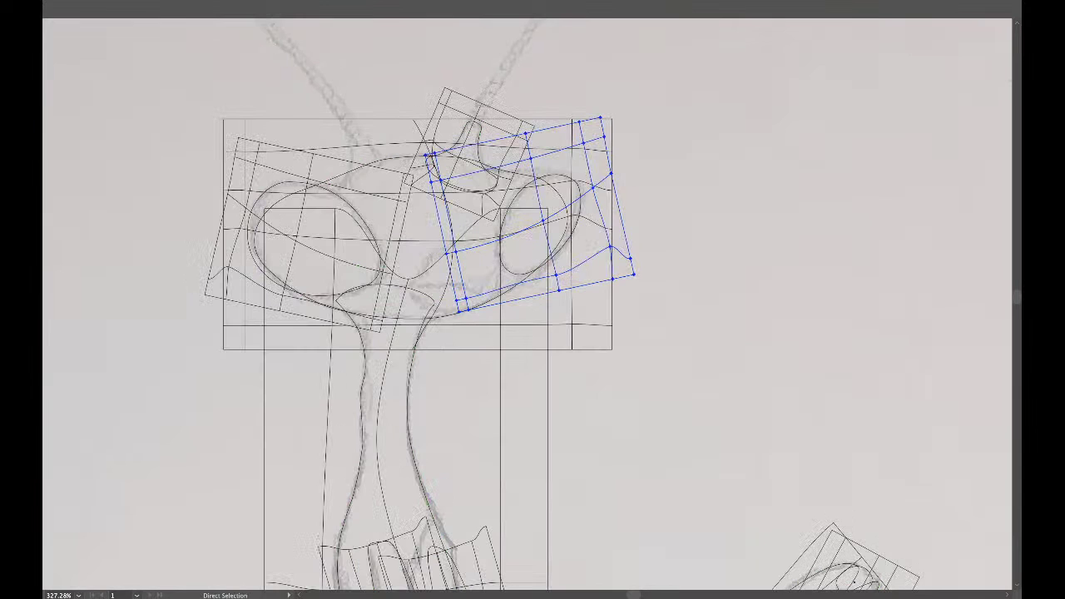
key("a")
key("ctrl+y")
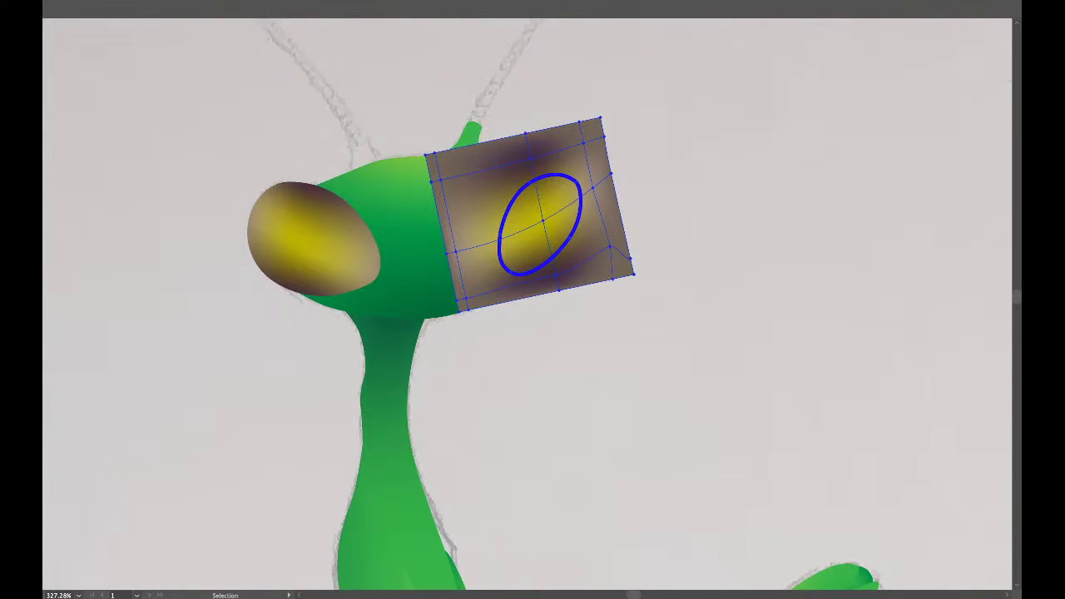
key("ctrl+7")
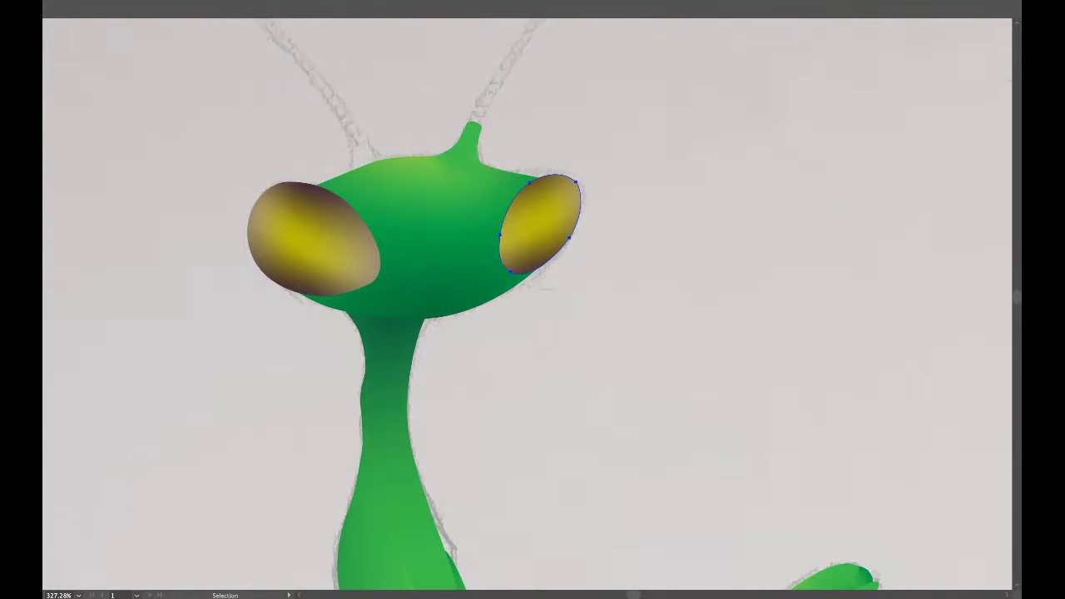
key("ctrl+shift+a")
Pull the second eye's inner-side mesh points closer to the eye and shift its central yellow point slightly toward the outer edge.
key("ctrl+0")
scroll(587, 223, "up", 3)
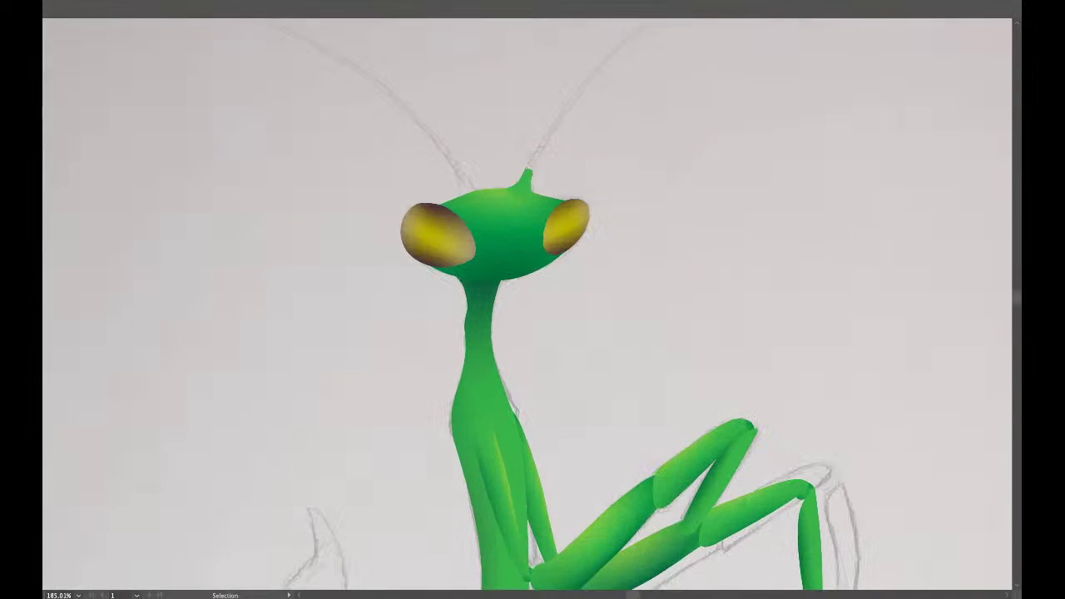
scroll(587, 223, "up", 3)
left_click(567, 223)
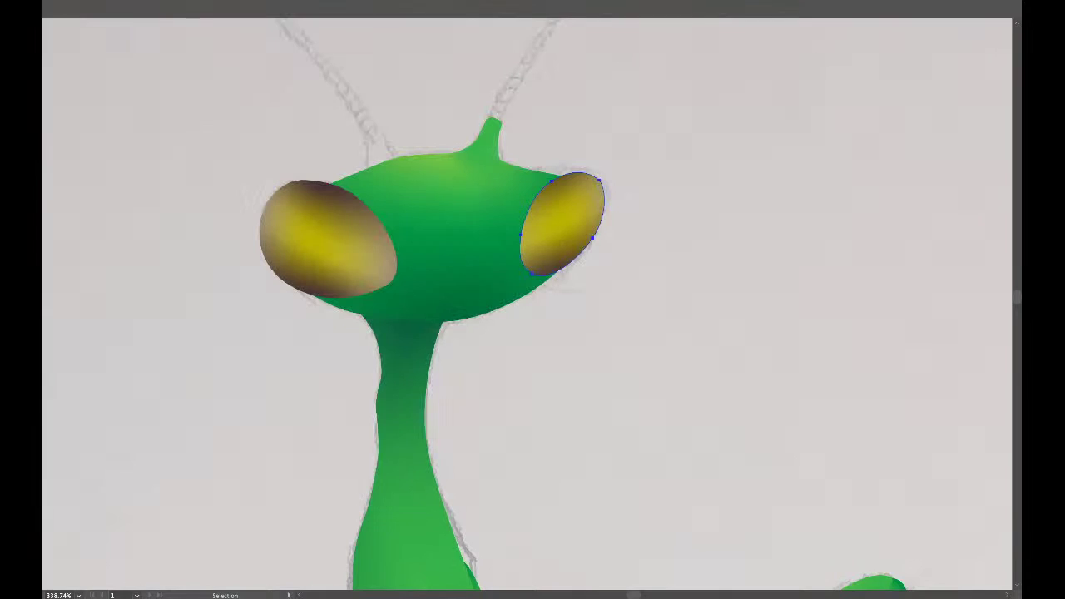
key("ctrl+shift+a")
key("a")
left_click(565, 218)
scroll(564, 216, "up", 4)
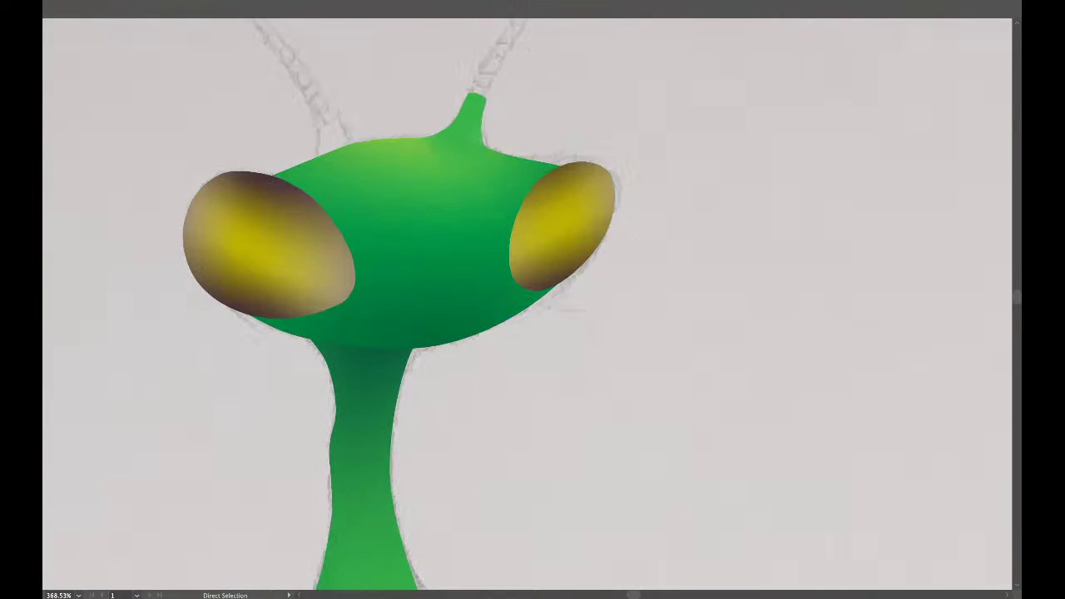
left_click(568, 227)
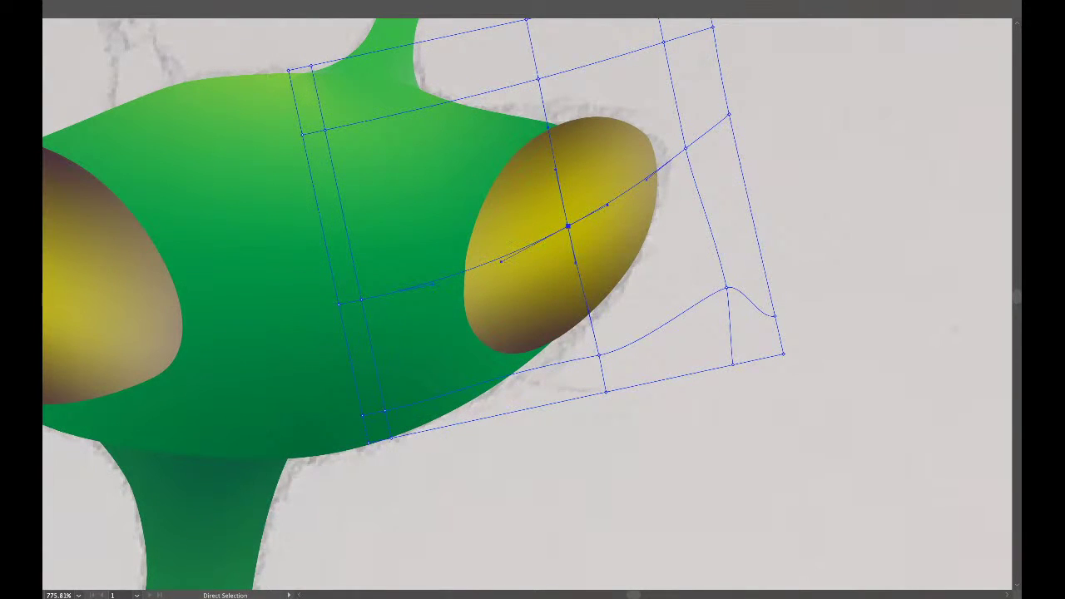
left_click_drag(360, 300, 422, 306)
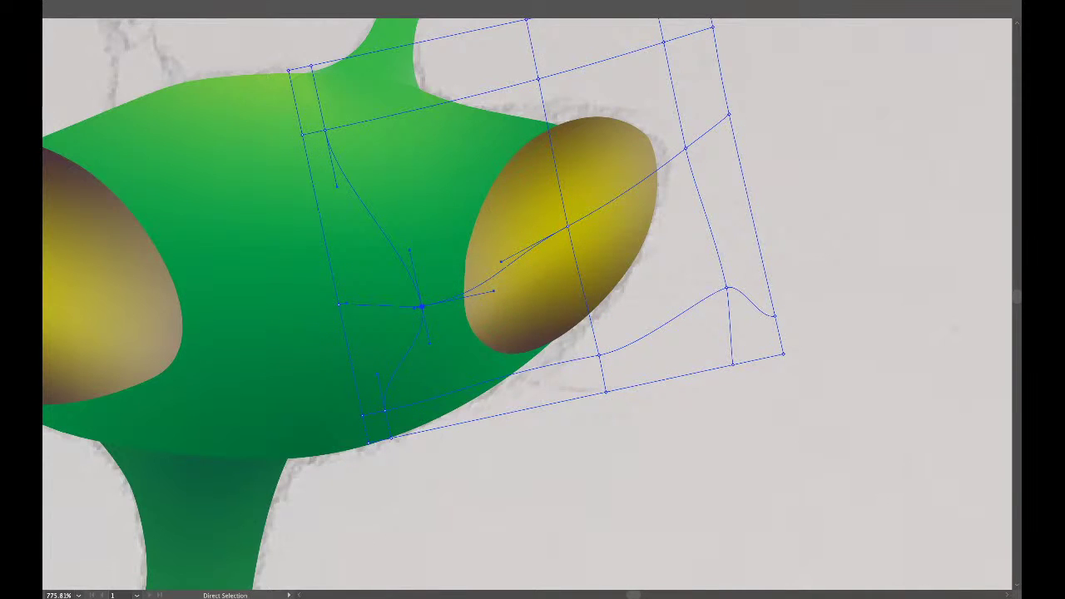
scroll(422, 306, "down", 5)
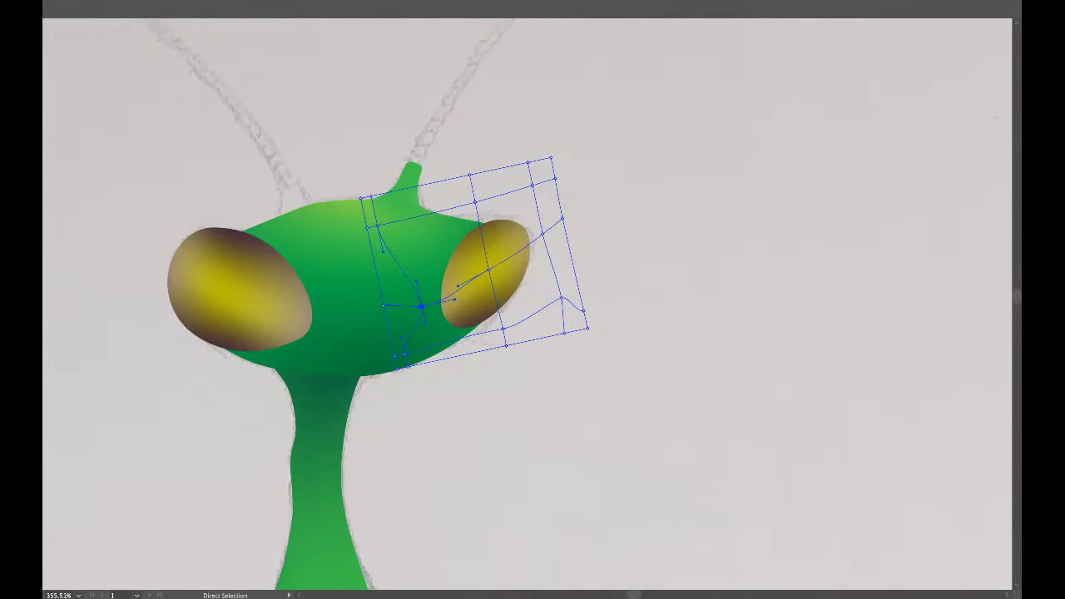
left_click(406, 355)
left_click_drag(404, 354, 583, 255)
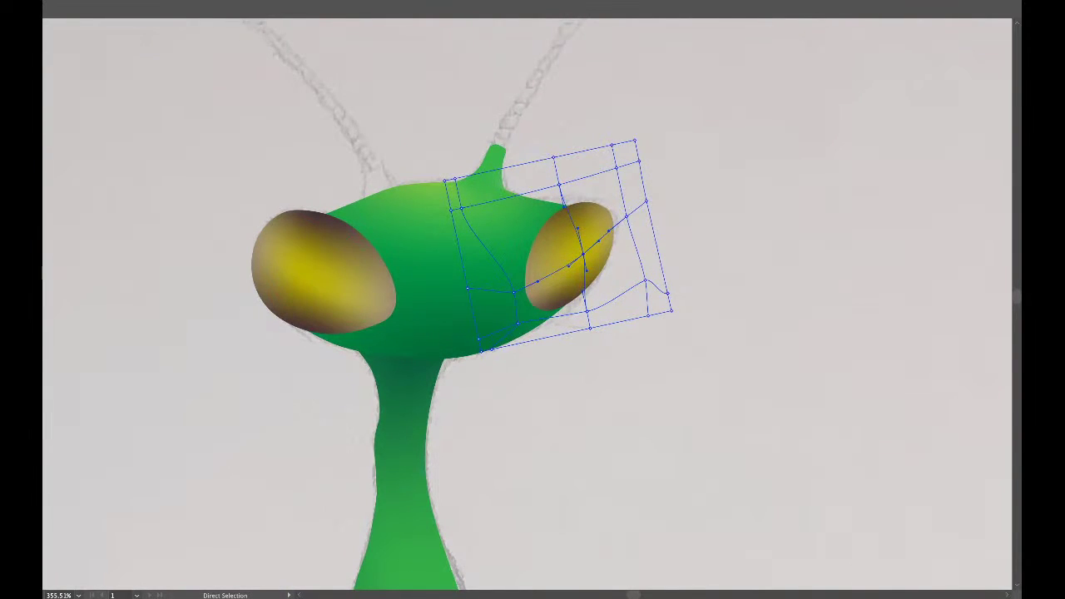
Shift the first eye's central yellow mesh point toward the outer edge and adjust its direction handle.
left_click(304, 274)
left_click_drag(303, 274, 291, 279)
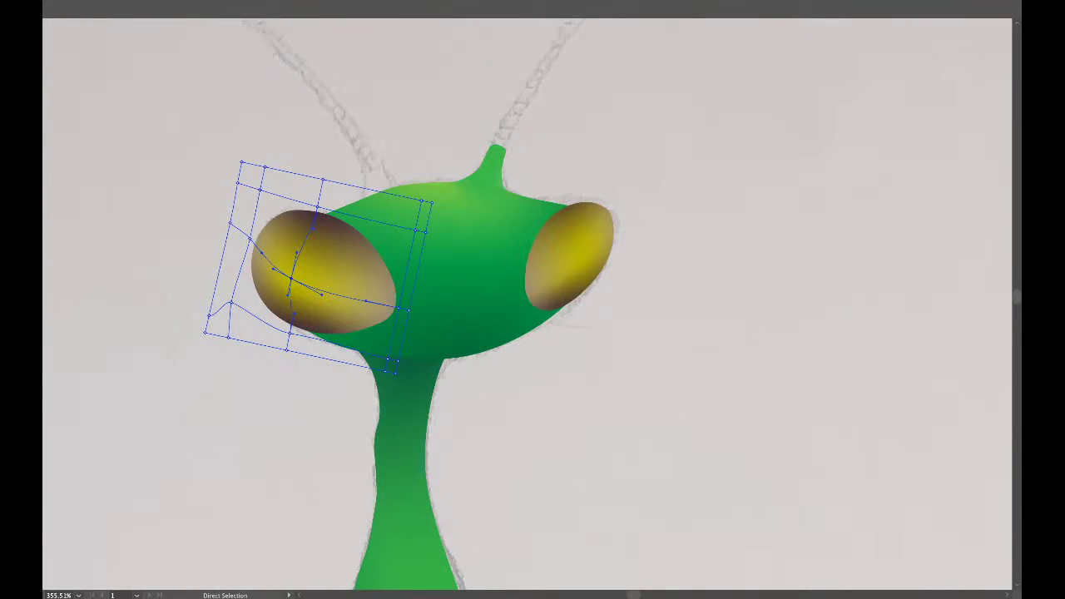
left_click_drag(366, 301, 357, 305)
key("ctrl+shift+a")
Move the second eye's dark upper and lower mesh points closer to its outline to deepen the edge shading.
left_click(595, 241)
key("ctrl+shift+a")
left_click(596, 240)
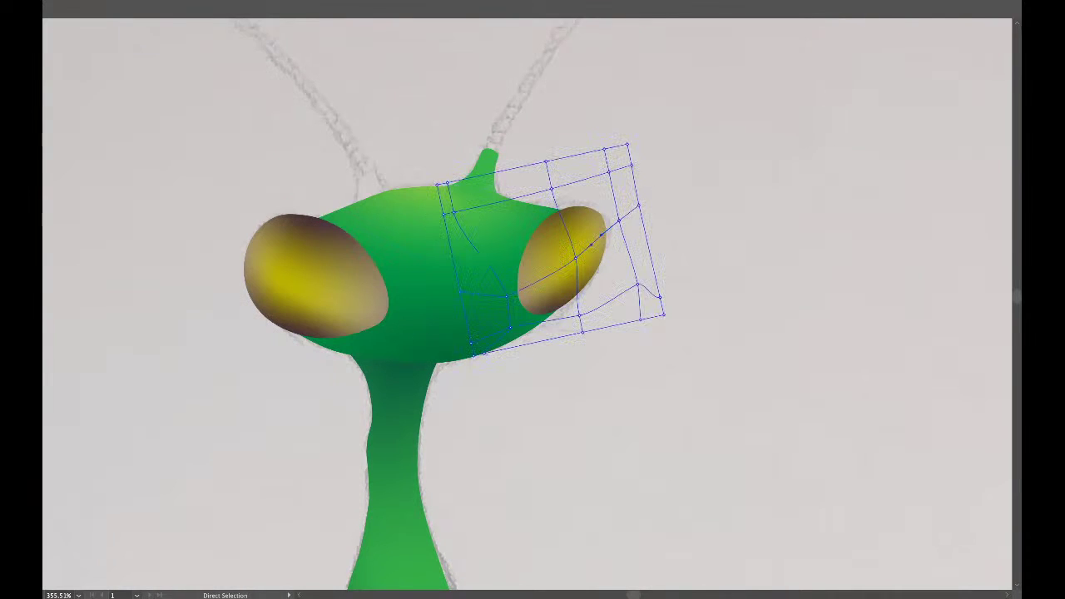
left_click_drag(552, 189, 546, 198)
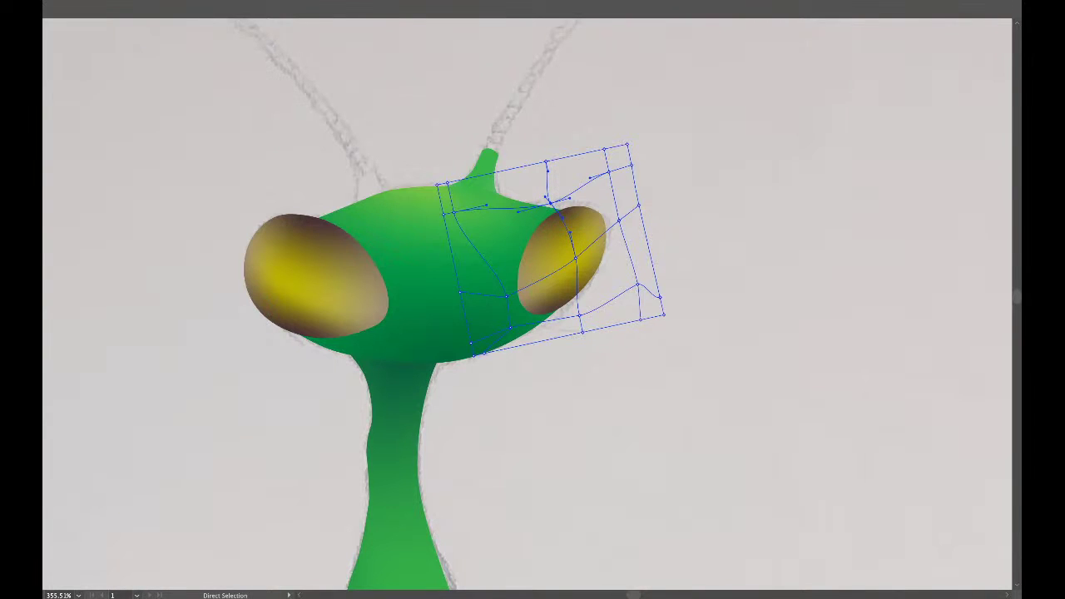
left_click(579, 315)
mouse_move(579, 316)
left_mouse_down()
mouse_move(575, 294)
mouse_move(574, 304)
left_mouse_up()
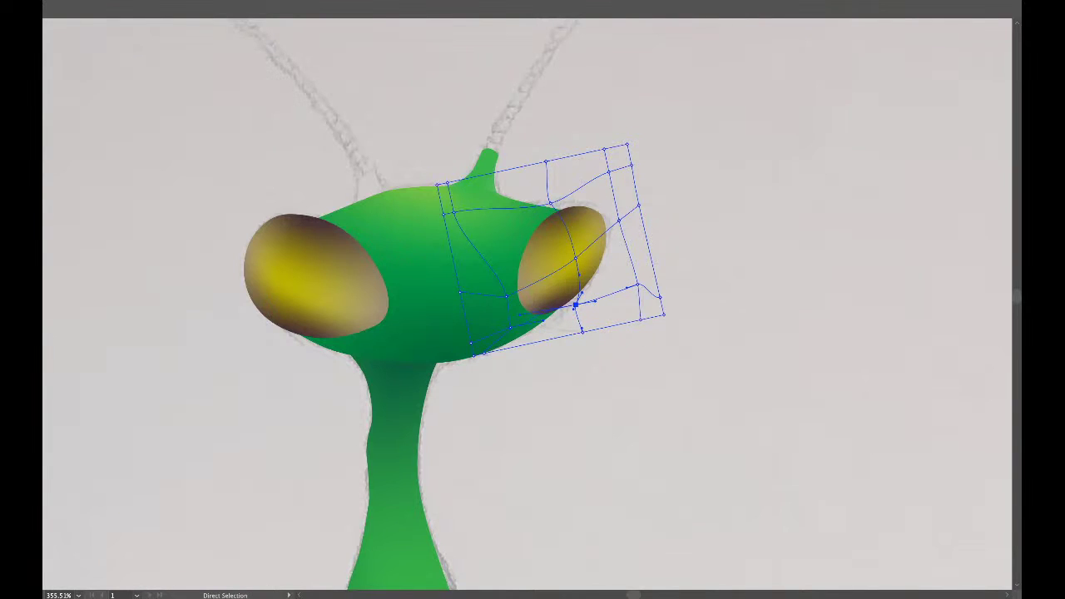
left_click_drag(575, 306, 577, 312)
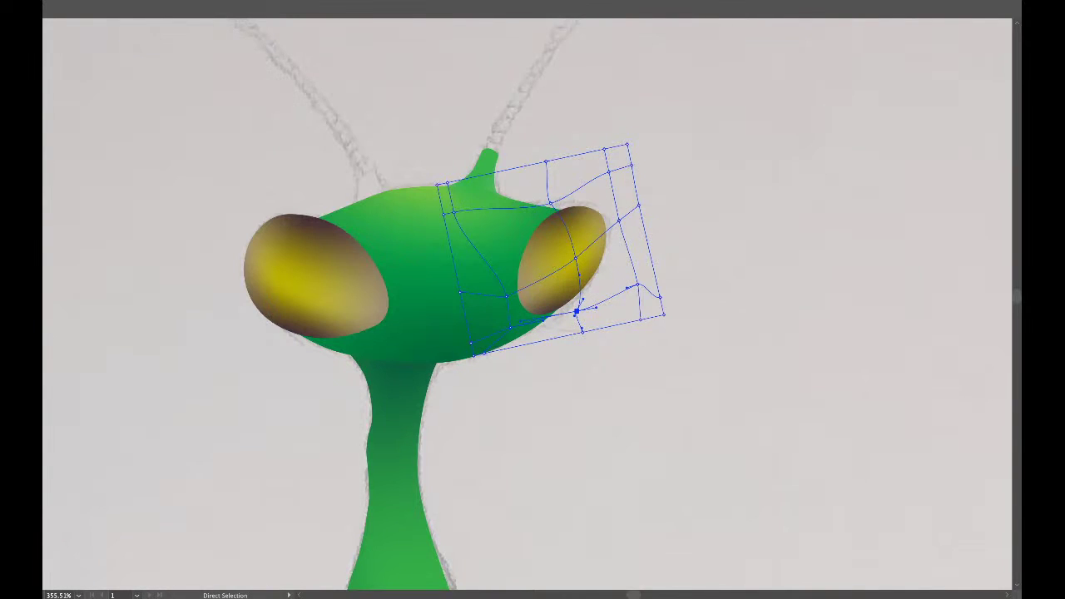
left_click_drag(511, 327, 500, 333)
key("ctrl+shift+a")
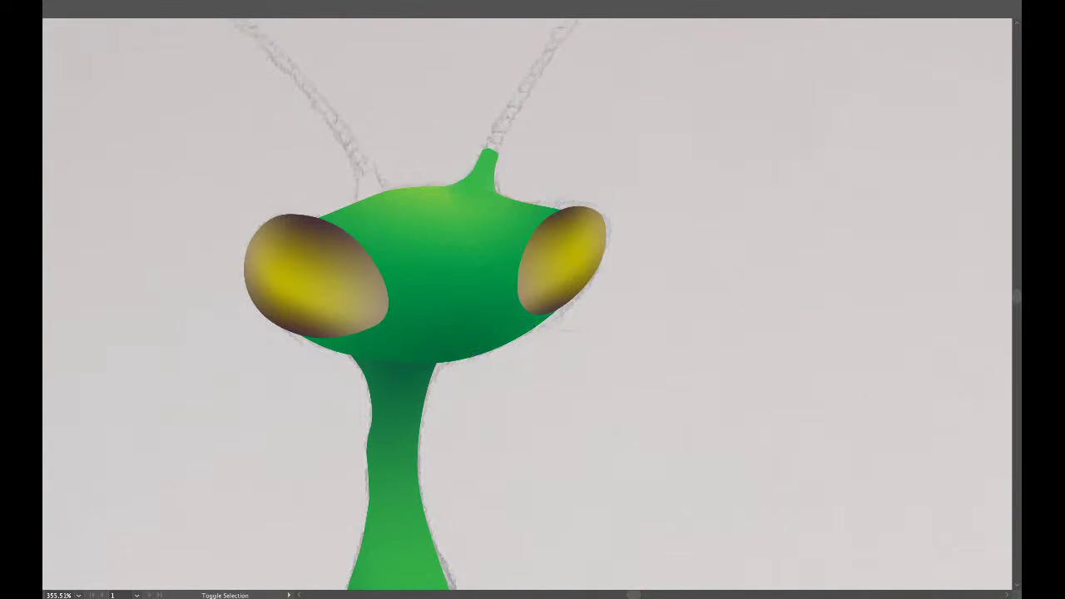
Examine the whole mantis with both eyes in place, comparing the preview and outline views.
scroll(587, 360, "down", 6)
left_click_drag(588, 374, 572, 292)
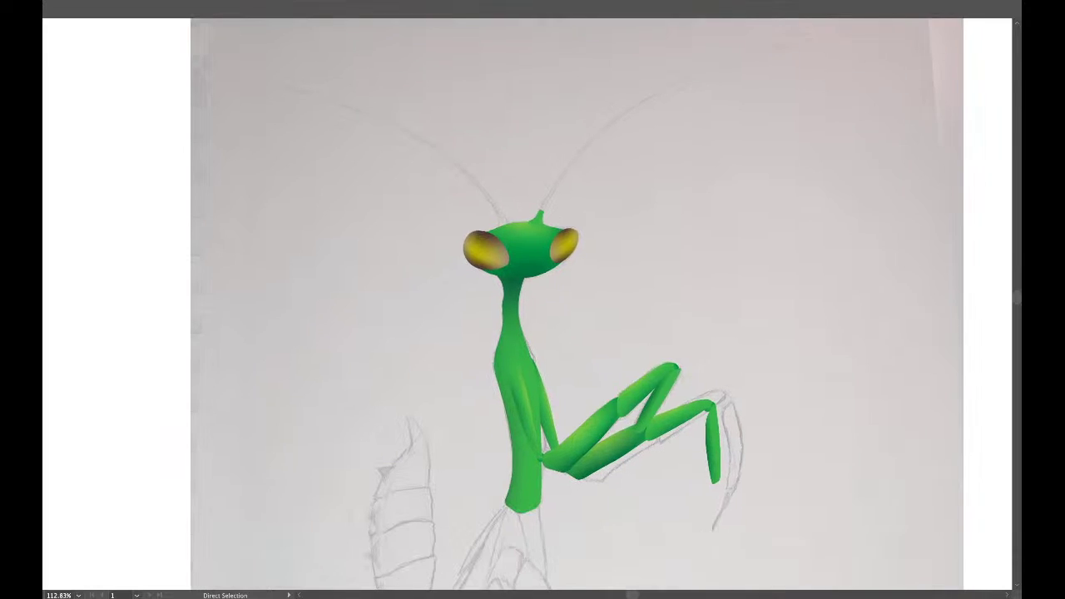
key("v")
key("ctrl+y")
key("ctrl+y")
key("ctrl+y")
key("ctrl+y")
key("ctrl+y")
key("ctrl+y")
key("a")
scroll(579, 305, "down", 1)
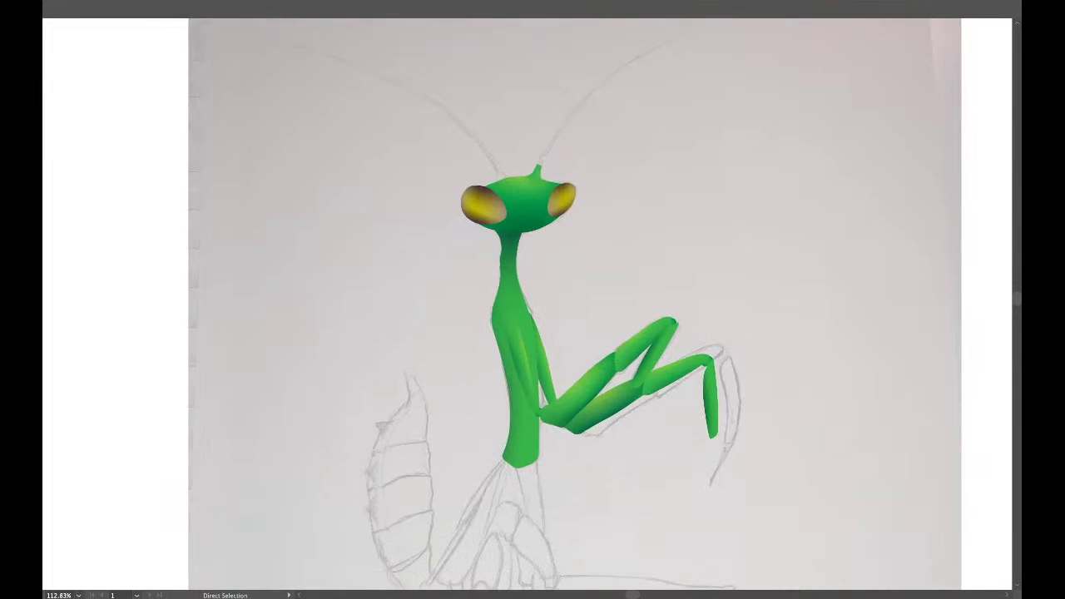
Examine the uncoloured abdomen, wings and legs in the sketch below the thorax.
scroll(565, 389, "down", 1)
scroll(565, 389, "up", 5)
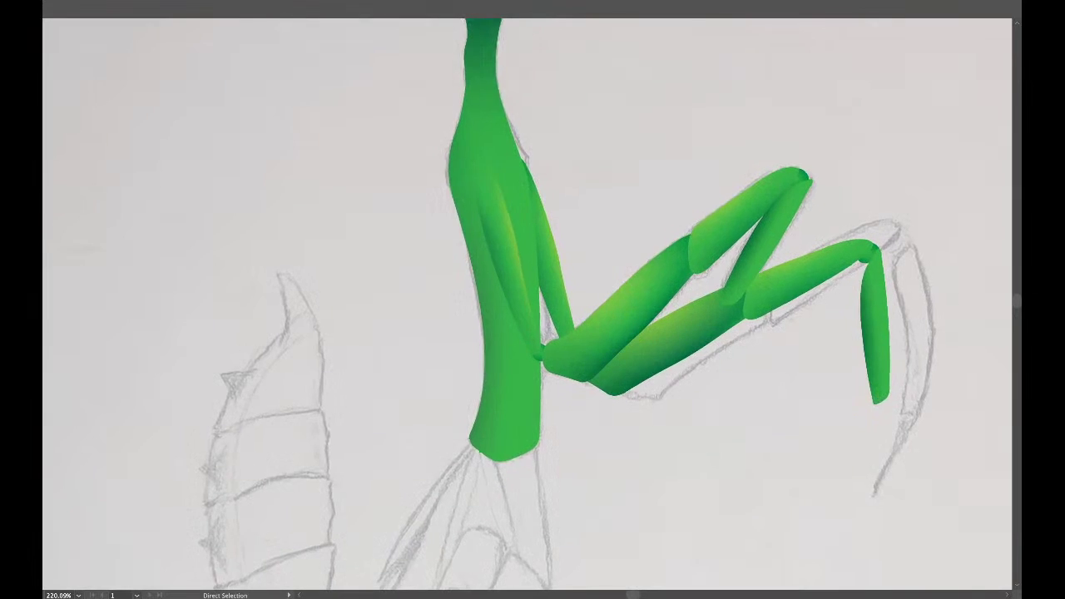
scroll(566, 390, "down", 3)
scroll(499, 574, "down", 4)
scroll(499, 574, "down", 1)
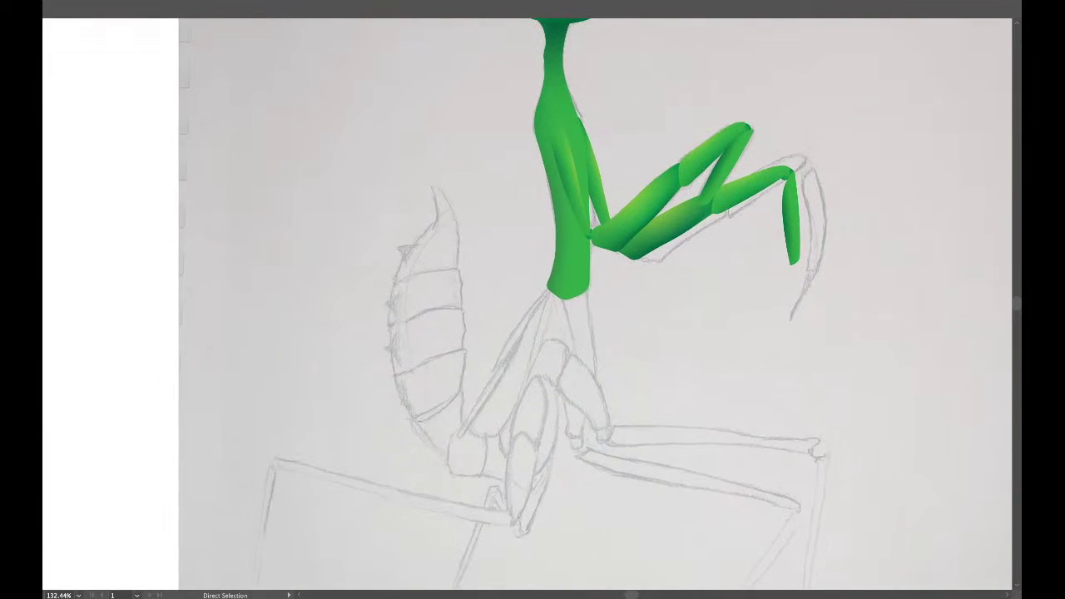
scroll(503, 304, "up", 1)
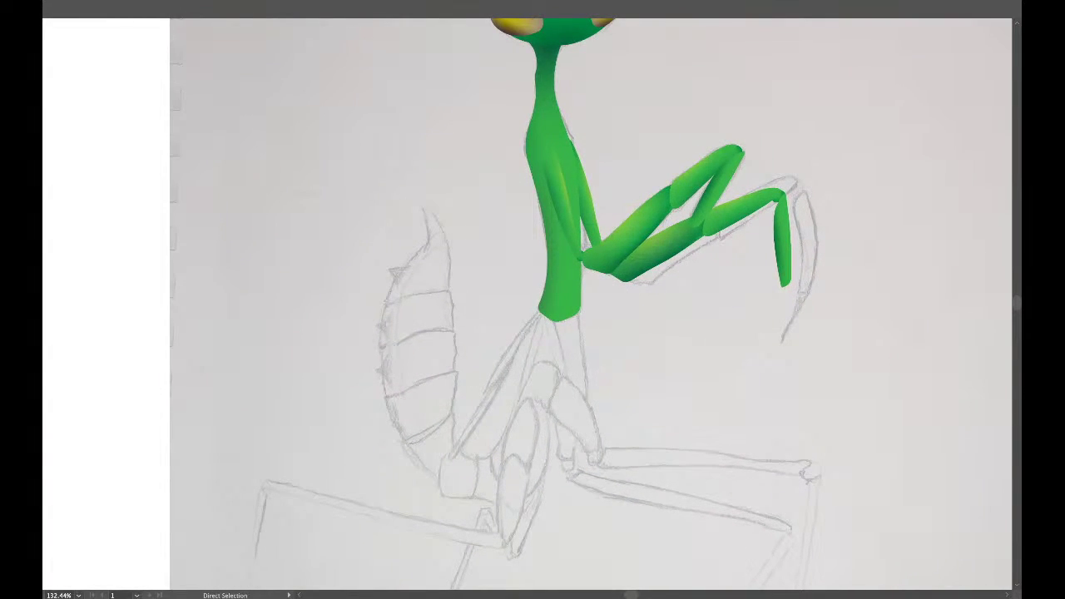
scroll(528, 305, "down", 1)
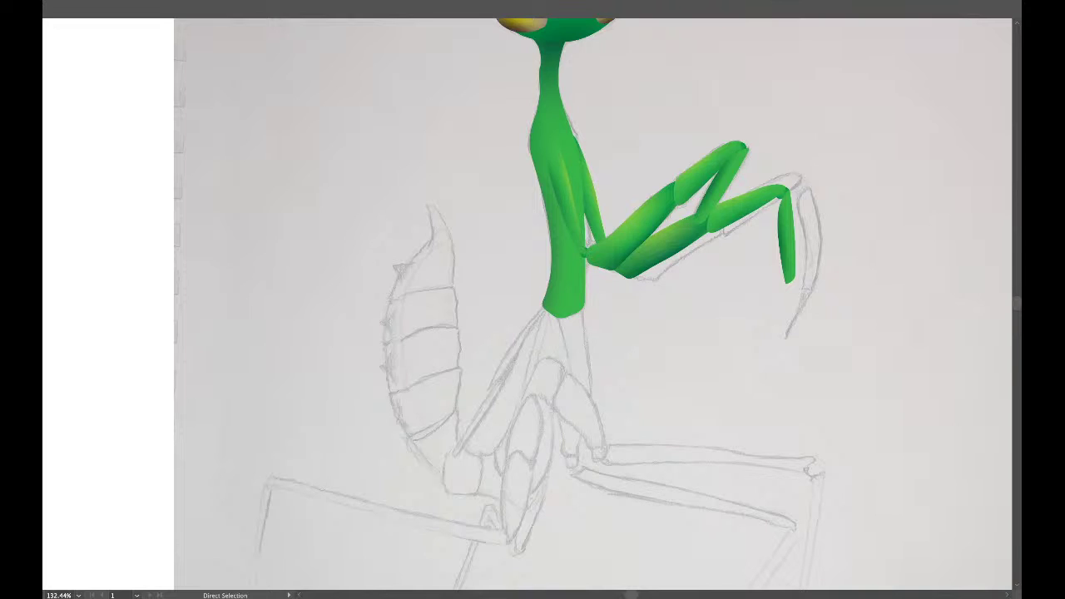
scroll(527, 305, "up", 2)
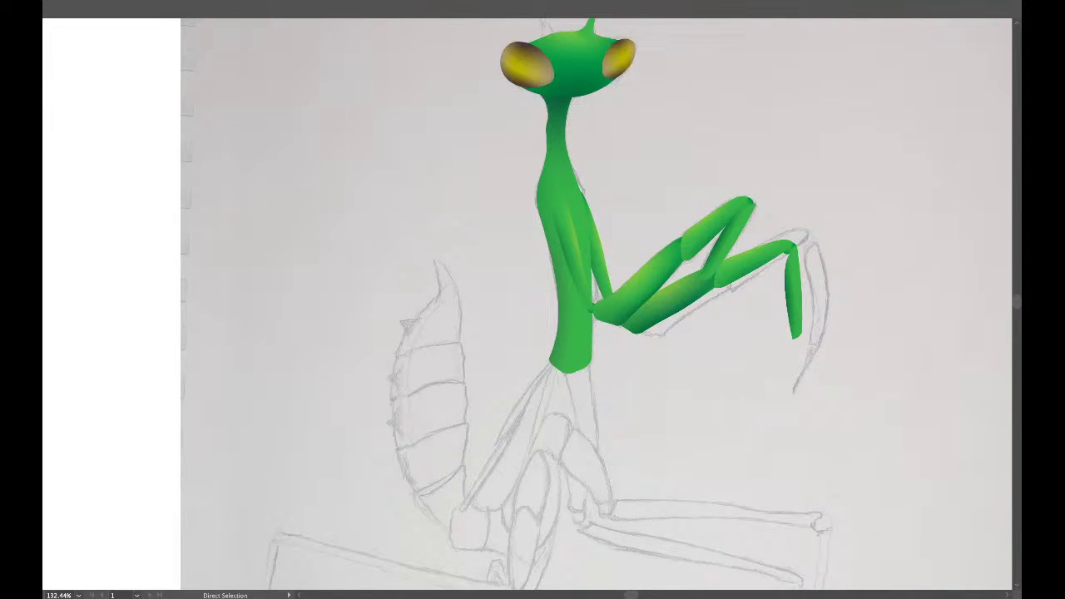
scroll(550, 87, "up", 1)
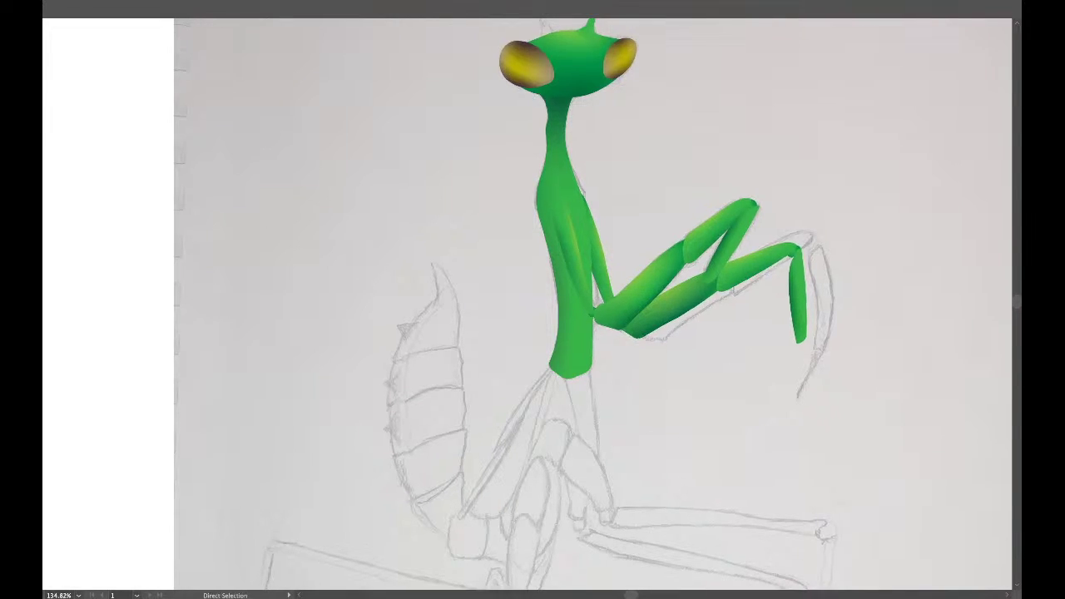
scroll(528, 304, "up", 2)
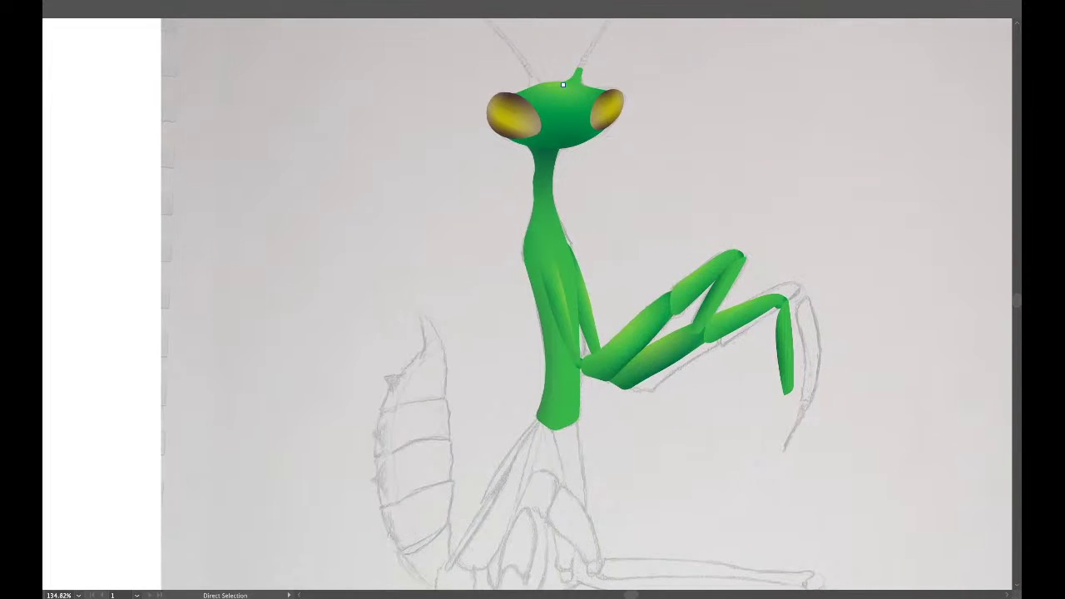
scroll(516, 304, "down", 5)
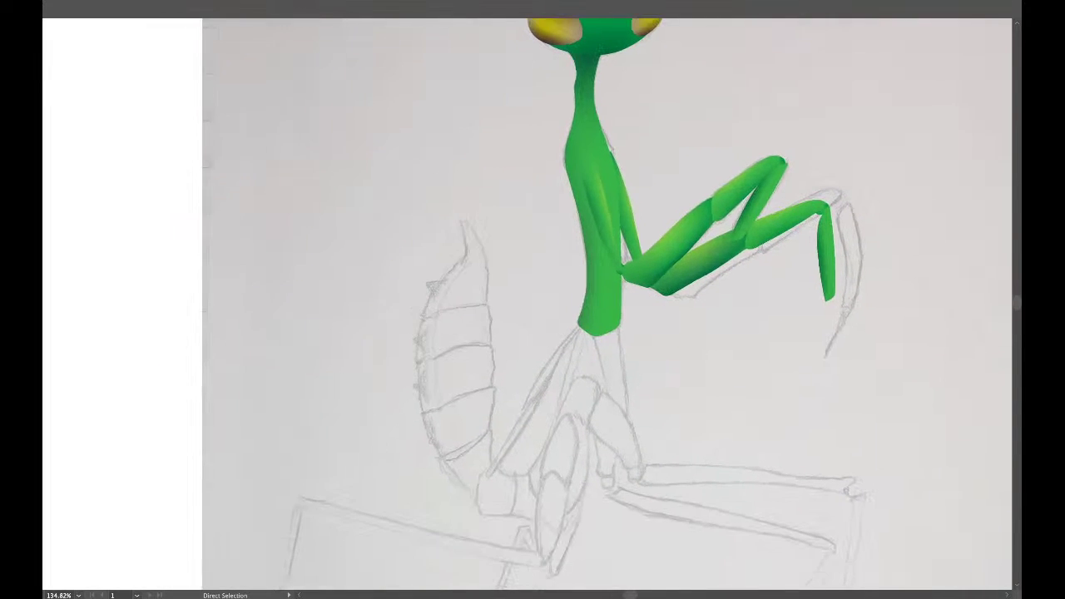
scroll(533, 304, "right", 3)
scroll(533, 304, "up", 1)
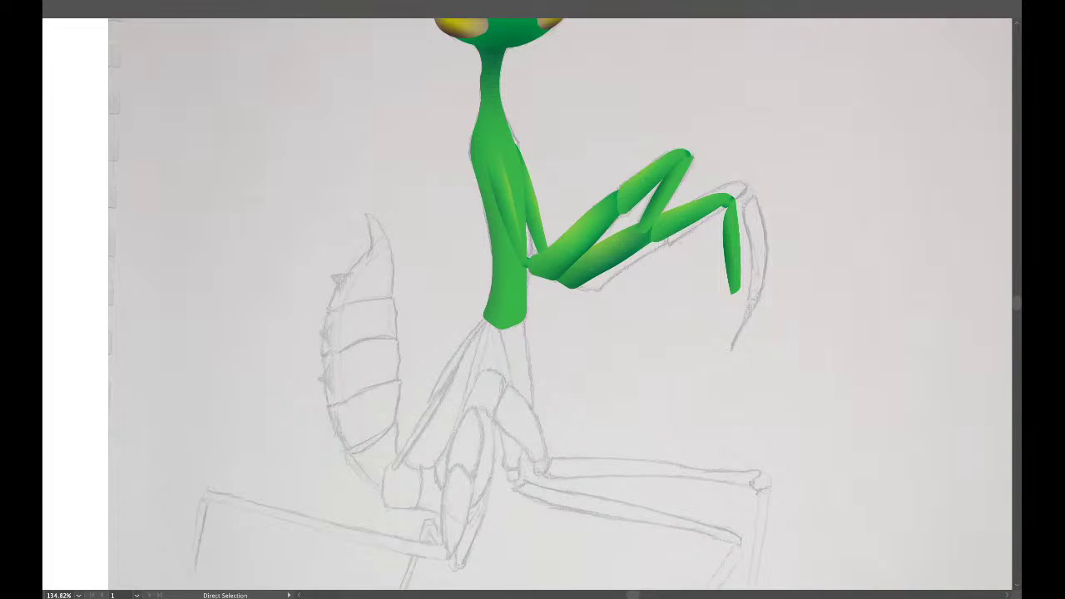
Trace the body section below the thorax as a closed curved Pen path, rounded at its lower end and meeting the thorax base.
key("p")
left_click_drag(497, 414, 493, 455)
left_click_drag(492, 456, 493, 460)
left_click_drag(457, 505, 429, 497)
left_click_drag(484, 516, 484, 516)
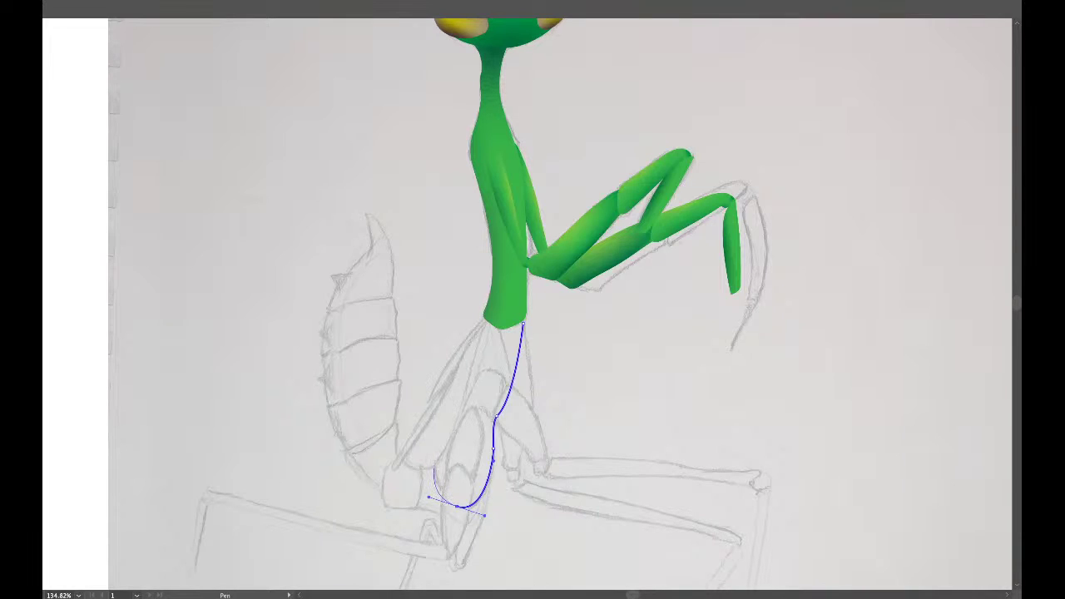
left_click_drag(429, 497, 430, 497)
left_click(457, 506)
left_click(436, 484)
left_click_drag(434, 462, 432, 457)
left_click_drag(462, 406, 469, 378)
left_click(486, 321)
left_click(487, 321)
left_click(524, 323)
left_click_drag(524, 323, 539, 335)
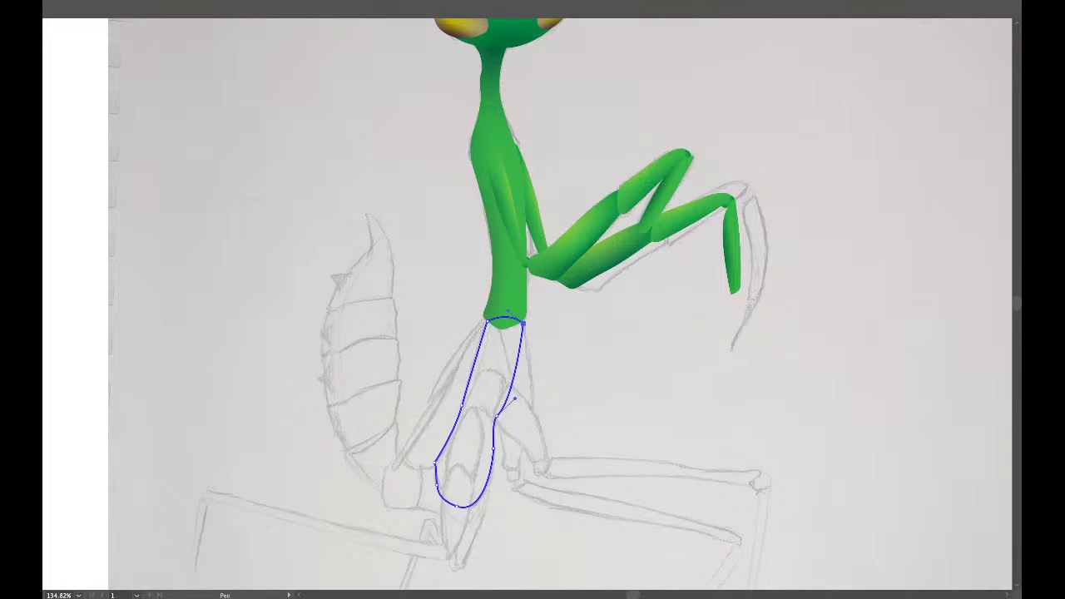
Draw a rectangle around the traced body section below the thorax and rotate it to match the section's slant.
key("v")
key("ctrl+shift+a")
scroll(537, 334, "up", 3)
left_click_drag(537, 335, 625, 268)
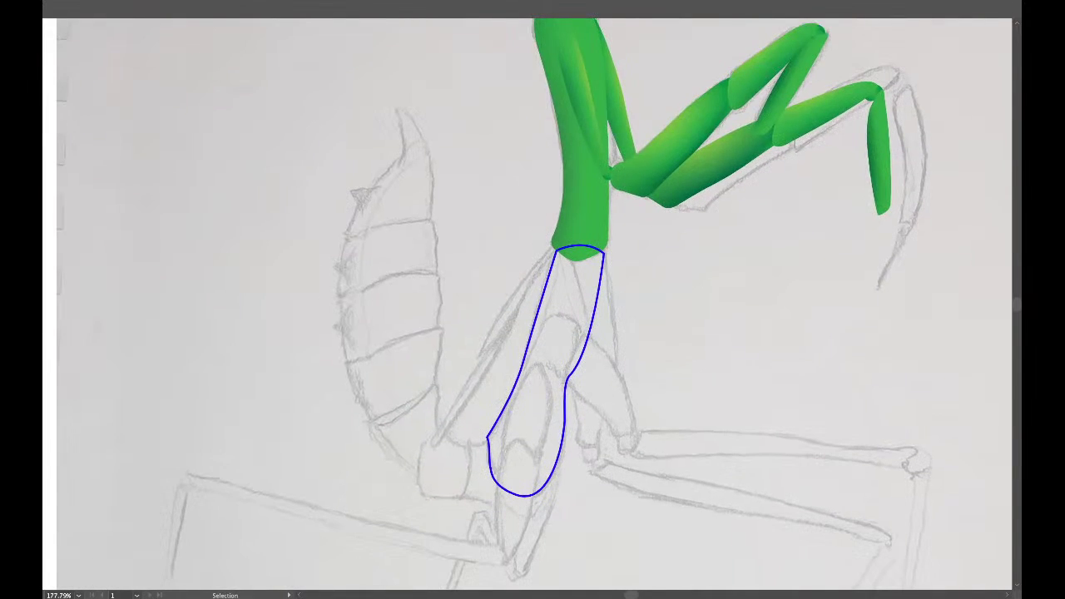
key("m")
left_click_drag(479, 196, 580, 552)
key("r")
key("v")
left_click(565, 408)
key("a")
key("v")
left_click(615, 423)
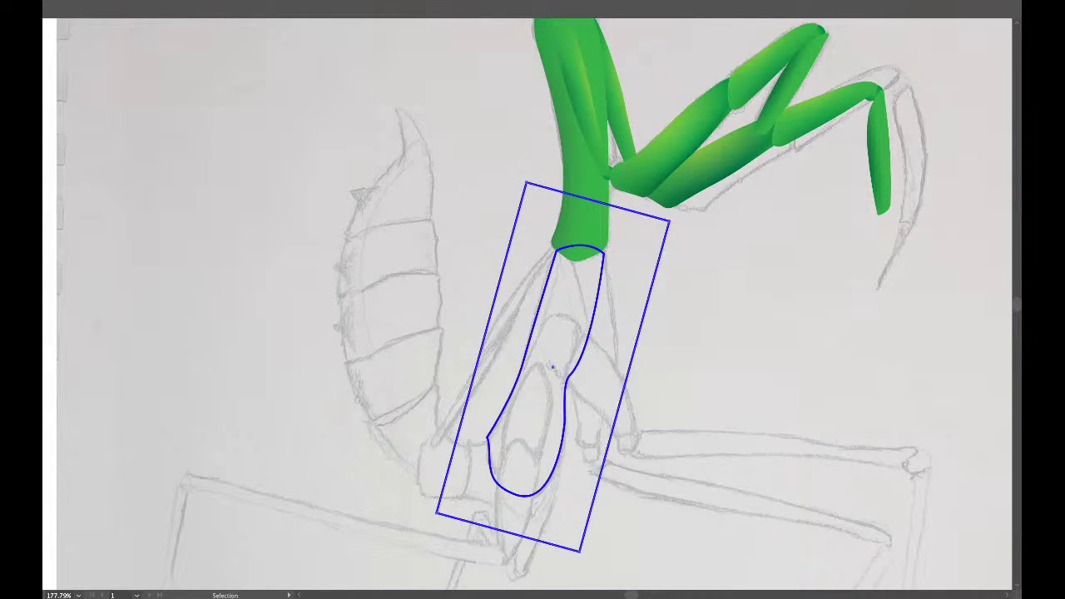
Fill the rotated rectangle with solid green and clip it to the traced body path.
key("slash")
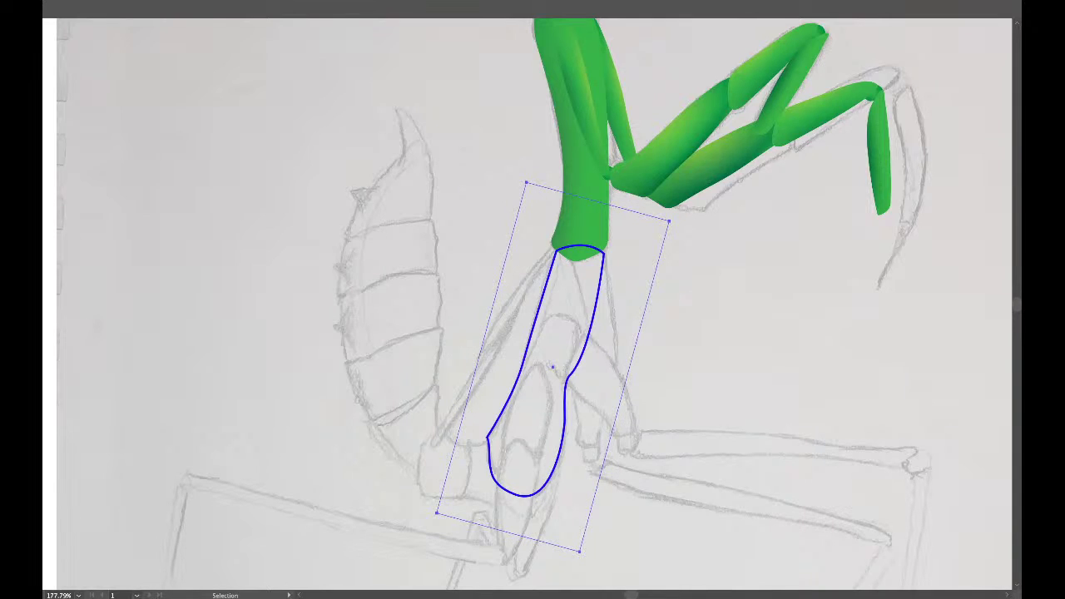
key("comma")
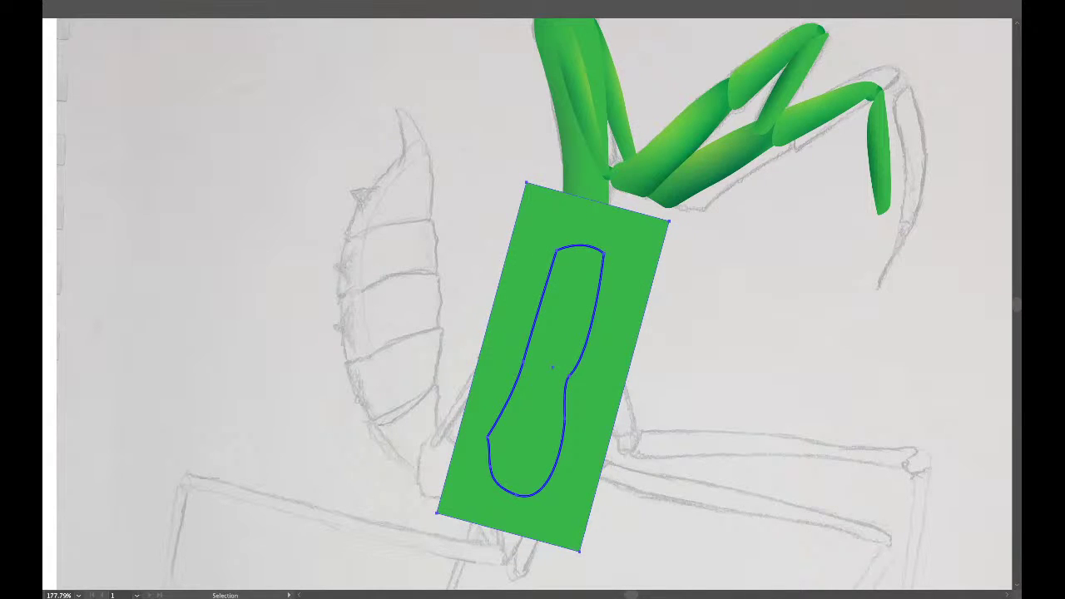
key("ctrl+7")
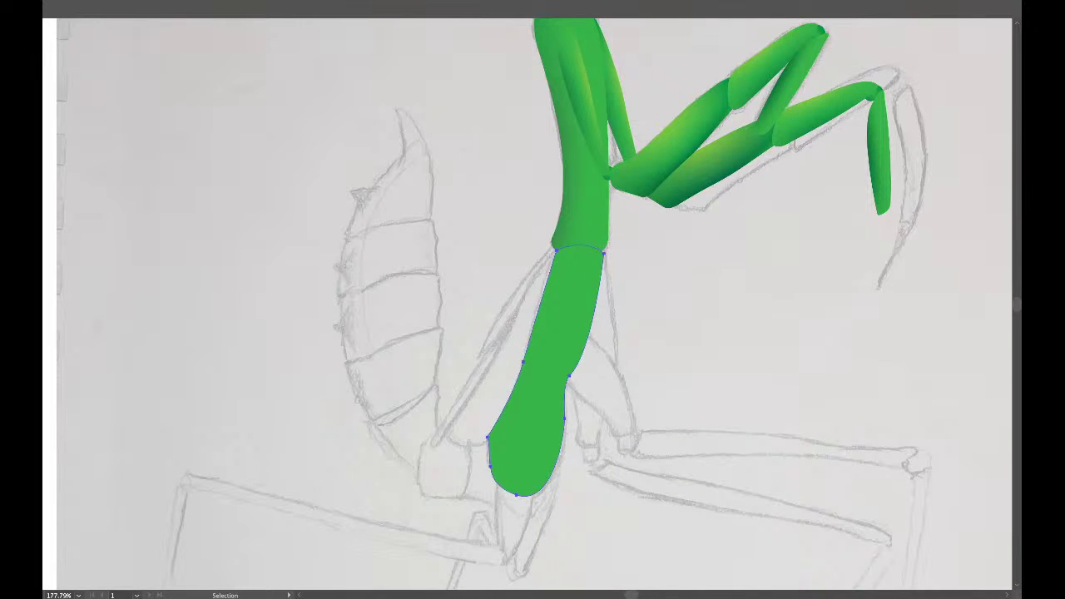
Add a gradient mesh to the clipped green rectangle with three lengthwise and two crosswise lines.
key("ctrl+shift+a")
left_click(533, 416)
key("a")
key("ctrl+shift+a")
left_click(533, 416)
key("a")
key("ctrl+shift+a")
left_click(541, 367)
key("u")
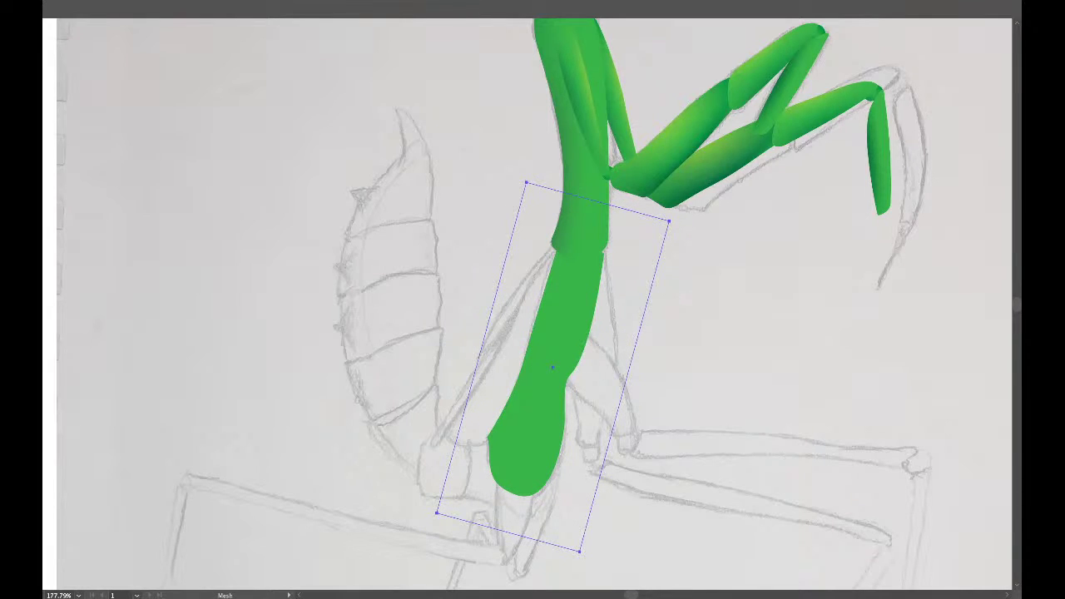
left_click(550, 366)
left_click(454, 518)
left_click(545, 543)
left_click(621, 397)
left_click(646, 305)
Darken the top middle mesh point and lower it with the point beneath to shade the section under the thorax.
key("a")
left_click(593, 200)
key("ctrl+shift+a")
left_click(570, 285)
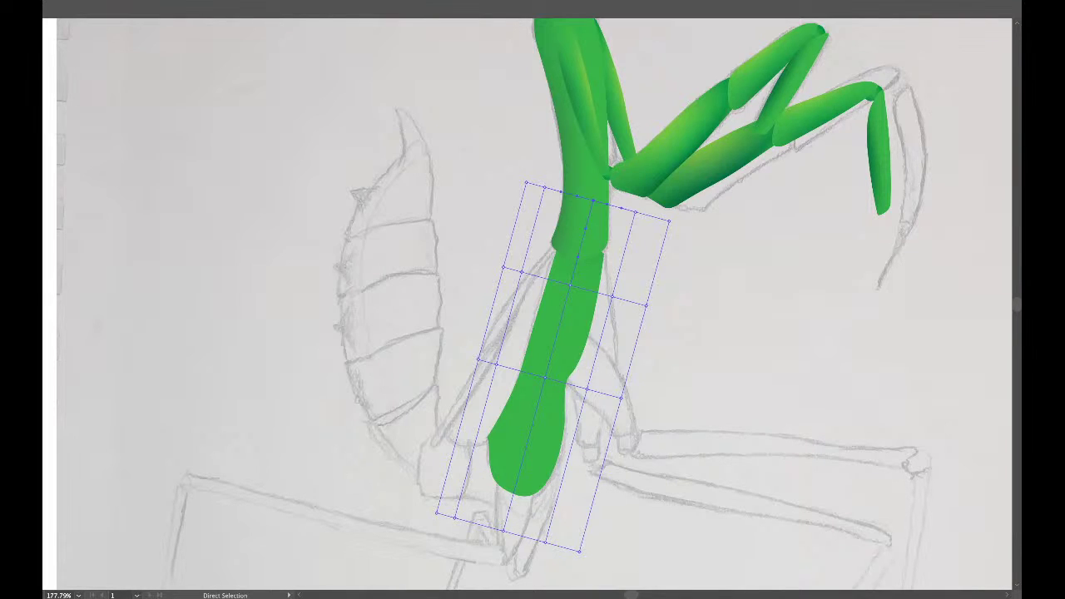
left_click_drag(593, 200, 585, 228)
left_click_drag(570, 286, 564, 306)
Adjust the handles of the central mesh line so it curves along the body section below the thorax.
scroll(568, 292, "up", 5)
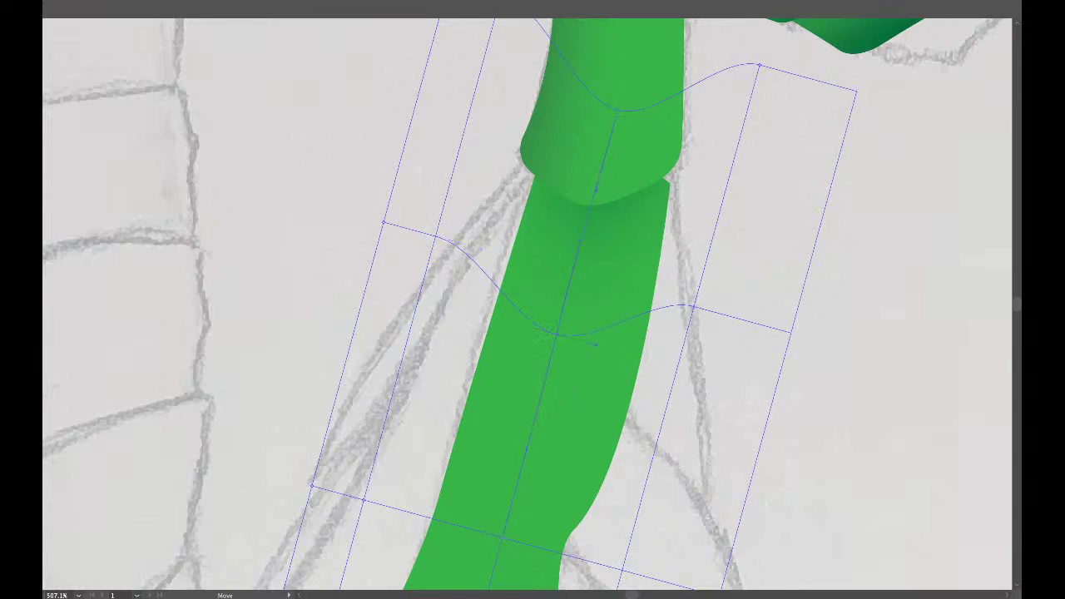
left_click_drag(596, 190, 599, 208)
left_click_drag(586, 264, 572, 181)
scroll(574, 182, "down", 5)
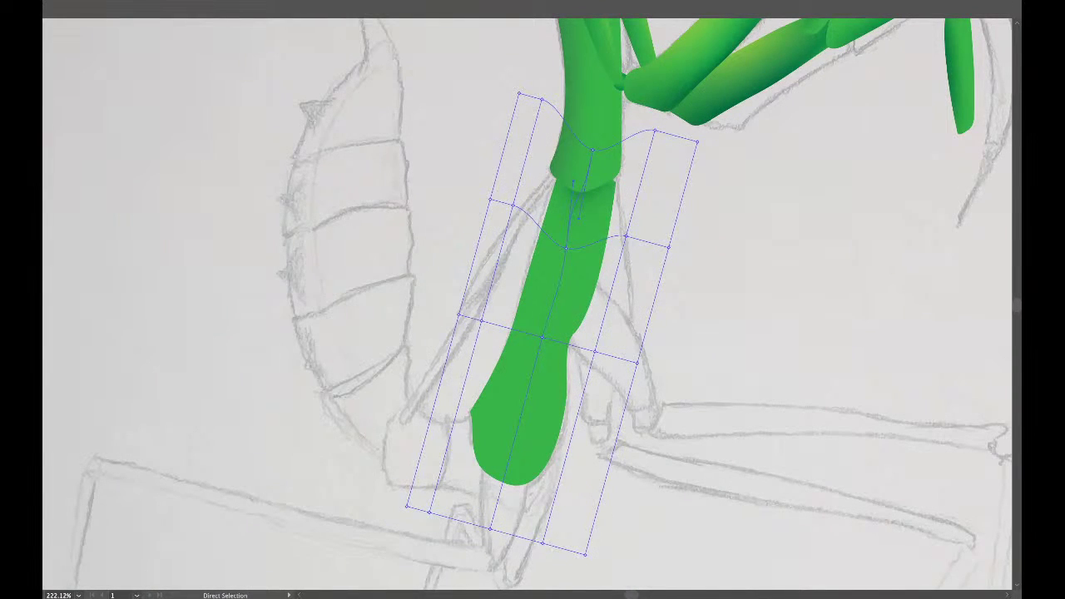
left_click_drag(574, 182, 561, 205)
key("ctrl+shift+a")
scroll(541, 375, "down", 2)
left_click_drag(541, 375, 496, 514)
left_click(523, 402)
Move the outer top mesh point on the foreleg side inward and down toward the thorax's edge.
scroll(522, 402, "up", 6)
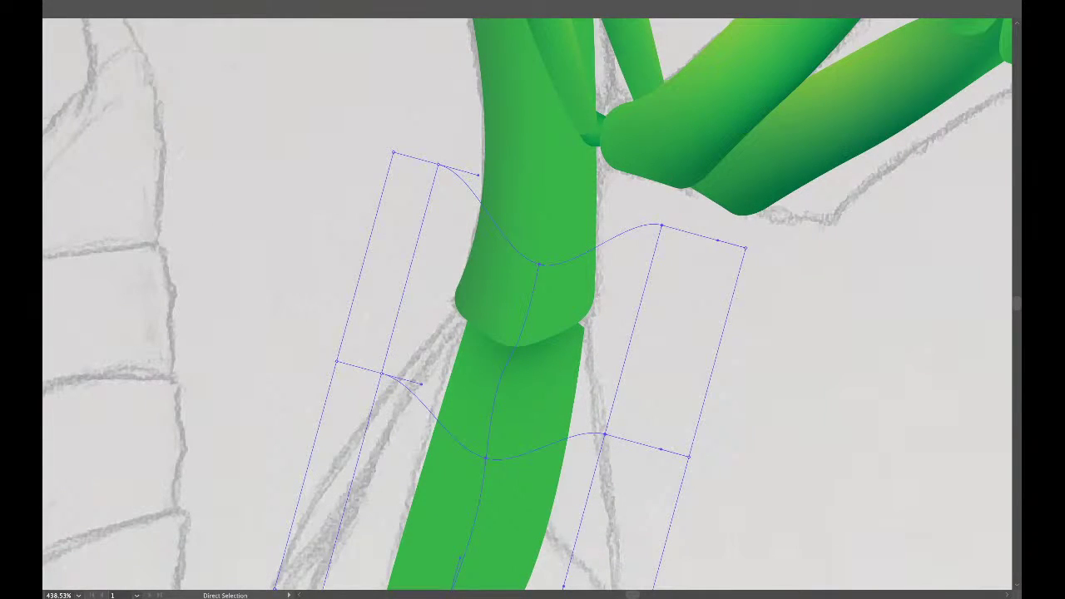
left_click(662, 225)
left_click_drag(661, 225, 624, 272)
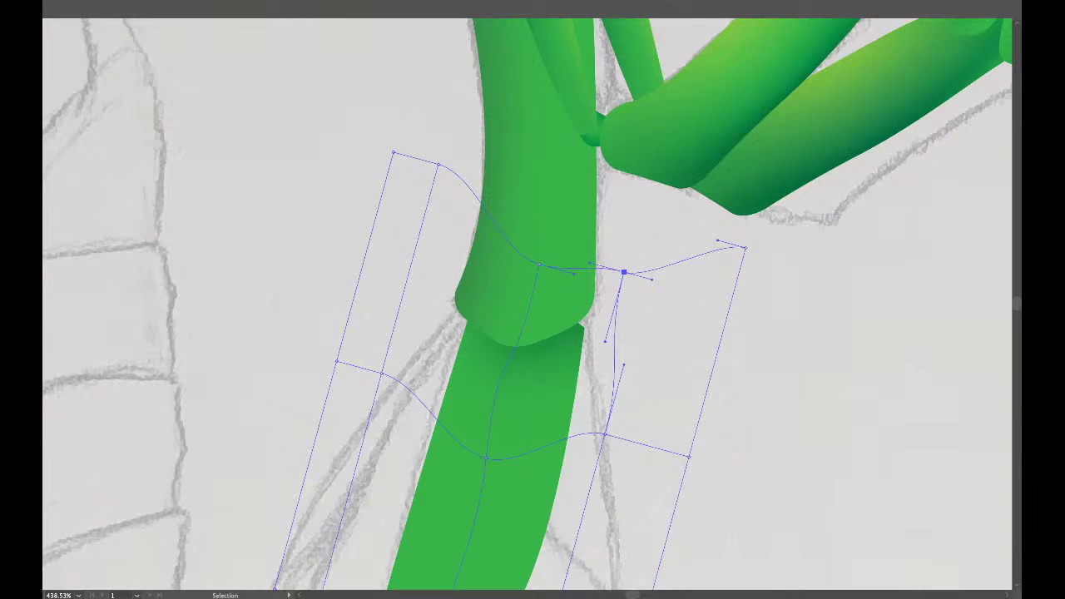
key("a")
left_click(439, 165)
key("v")
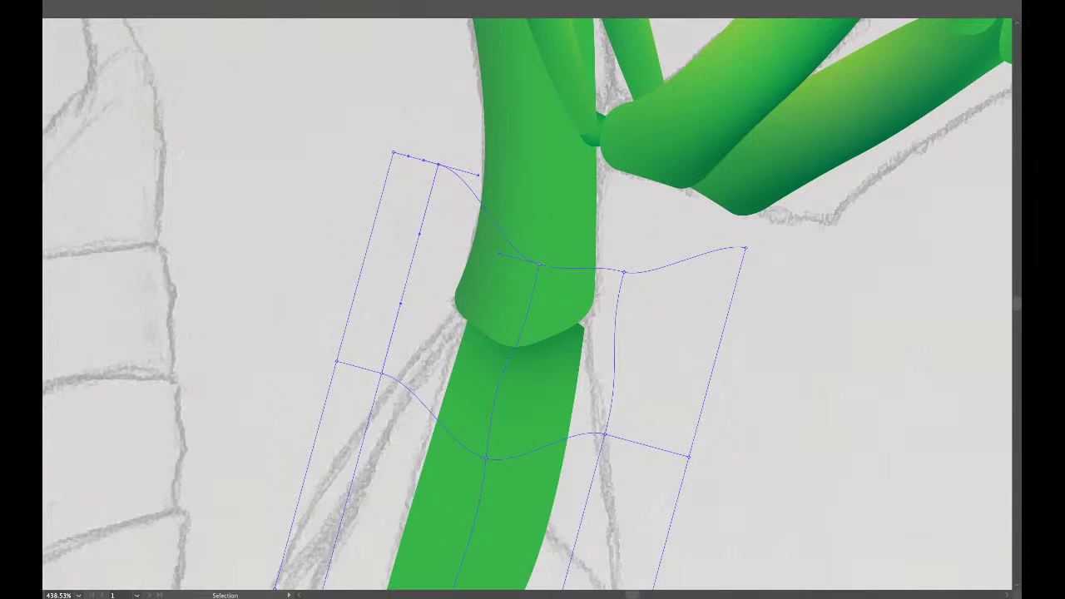
key("a")
Examine the shading at the joint between the thorax and the new body section.
scroll(528, 303, "up", 1)
scroll(528, 304, "right", 2)
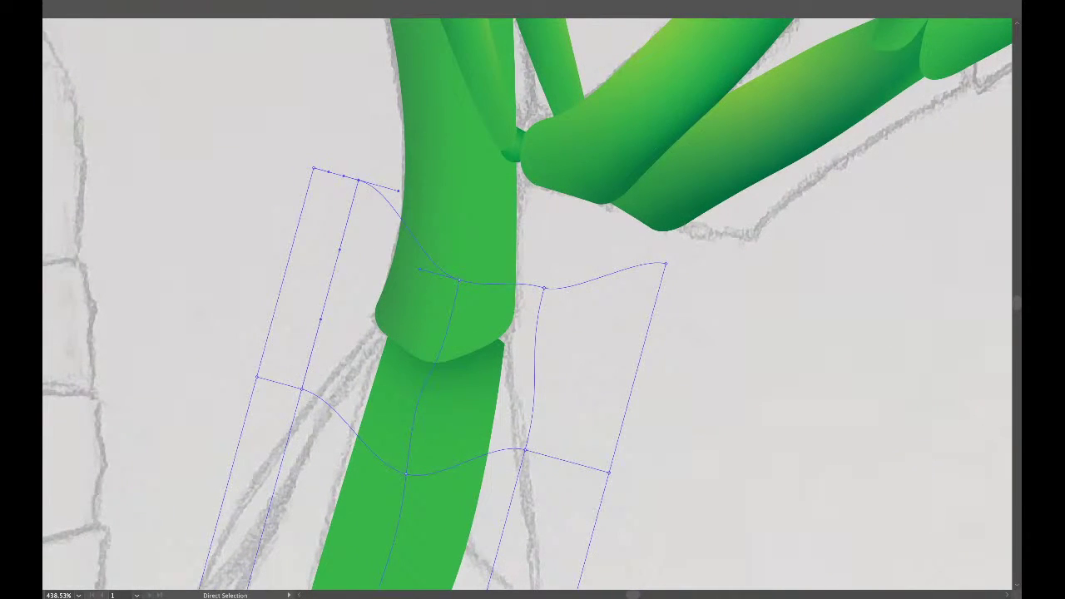
scroll(527, 304, "down", 1)
scroll(528, 303, "left", 1)
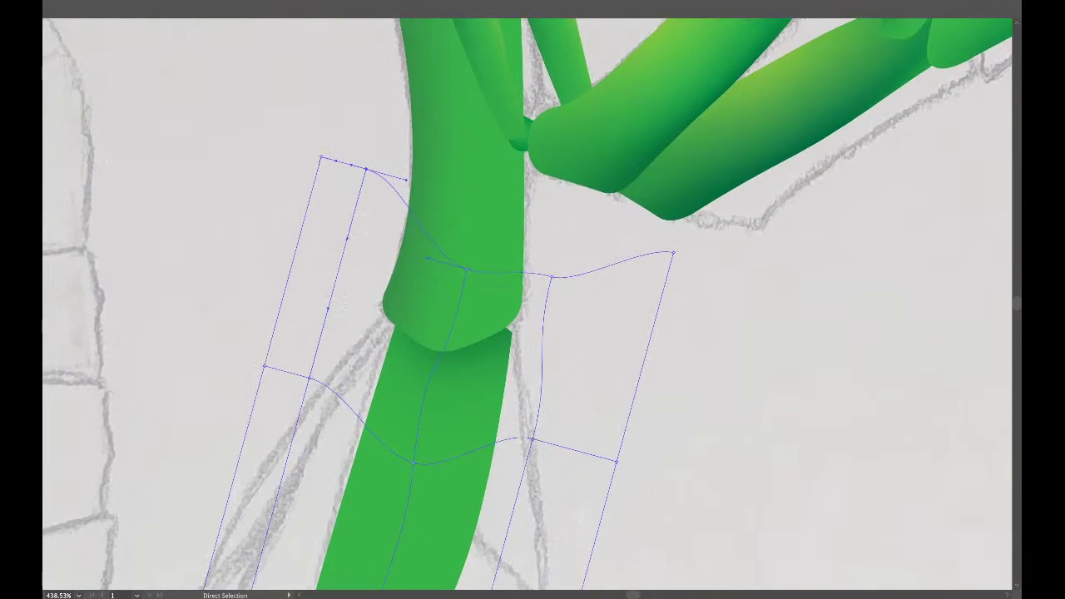
scroll(528, 304, "left", 2)
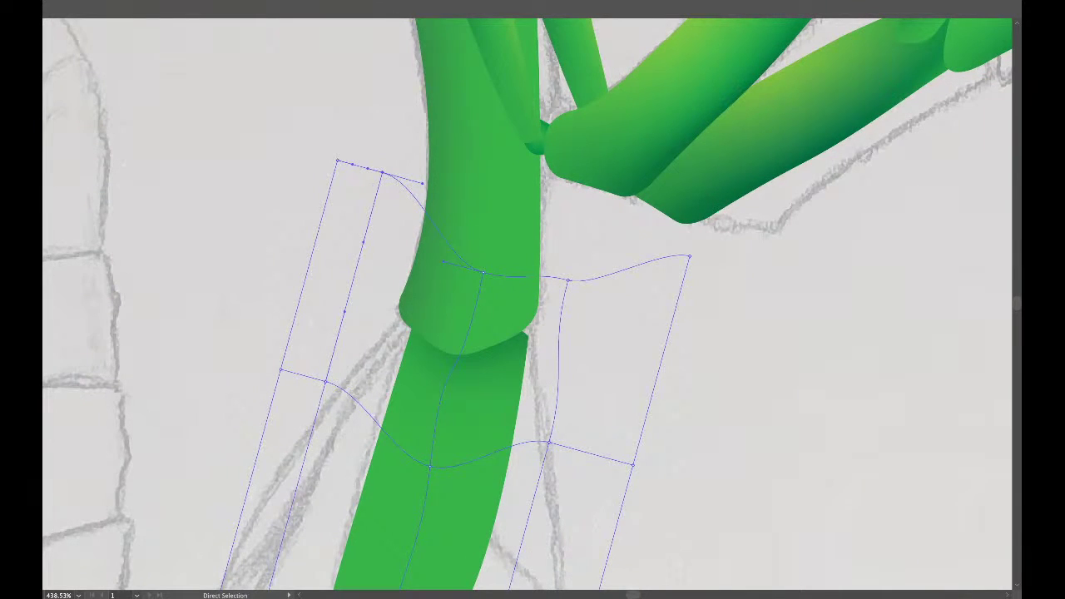
key("v")
key("a")
scroll(527, 303, "down", 1)
scroll(527, 303, "left", 2)
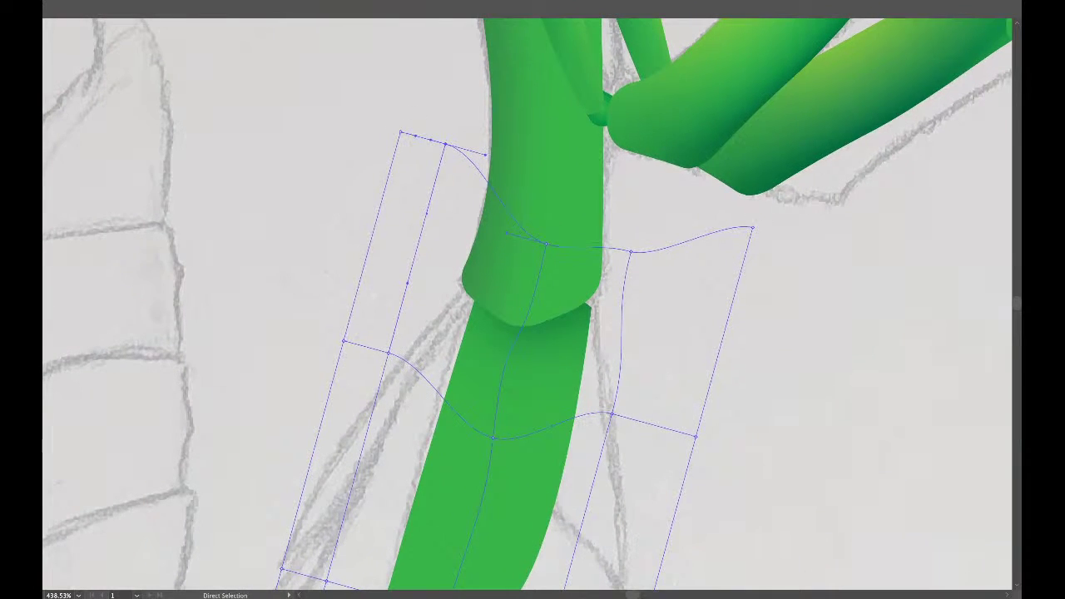
scroll(528, 304, "up", 1)
scroll(527, 305, "right", 2)
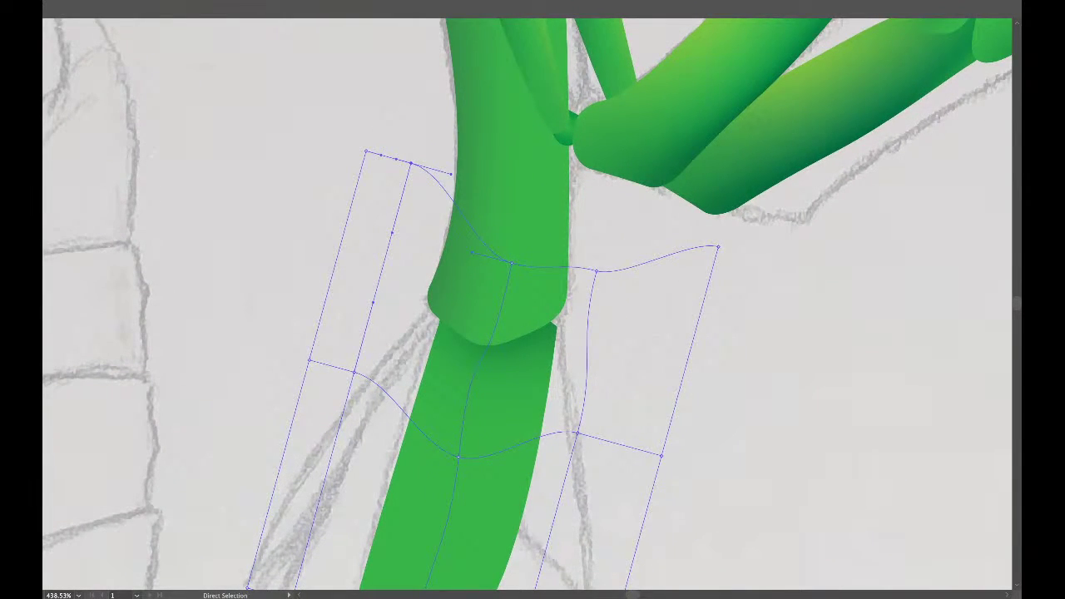
Examine how the new body section blends with the thorax, head and forelegs across the whole mantis.
scroll(527, 305, "down", 5)
scroll(527, 304, "up", 1)
scroll(528, 304, "right", 1)
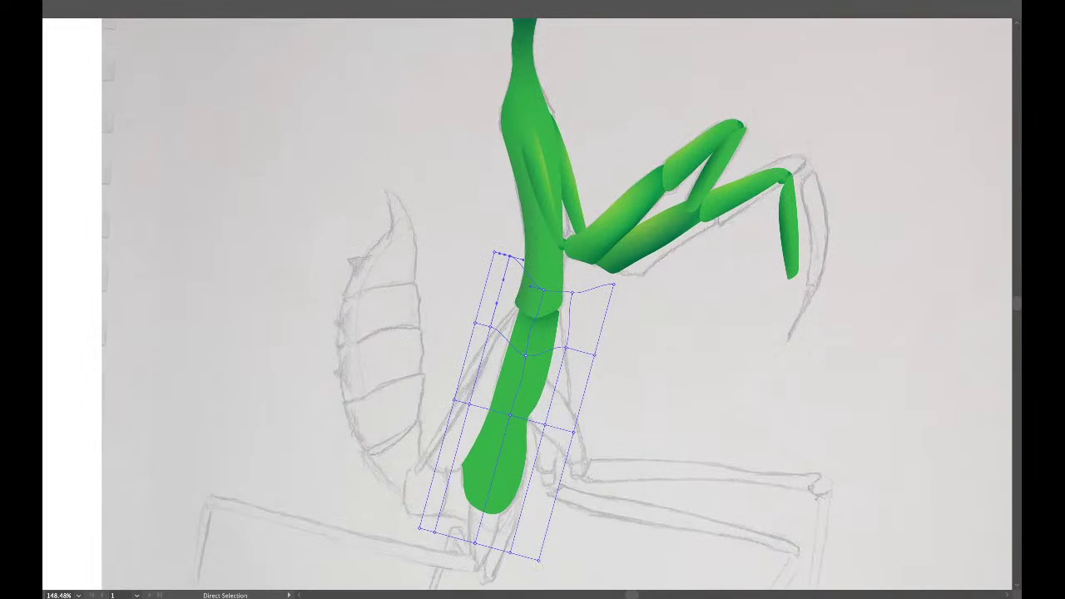
scroll(602, 290, "right", 1)
scroll(602, 291, "up", 1)
scroll(527, 305, "right", 2)
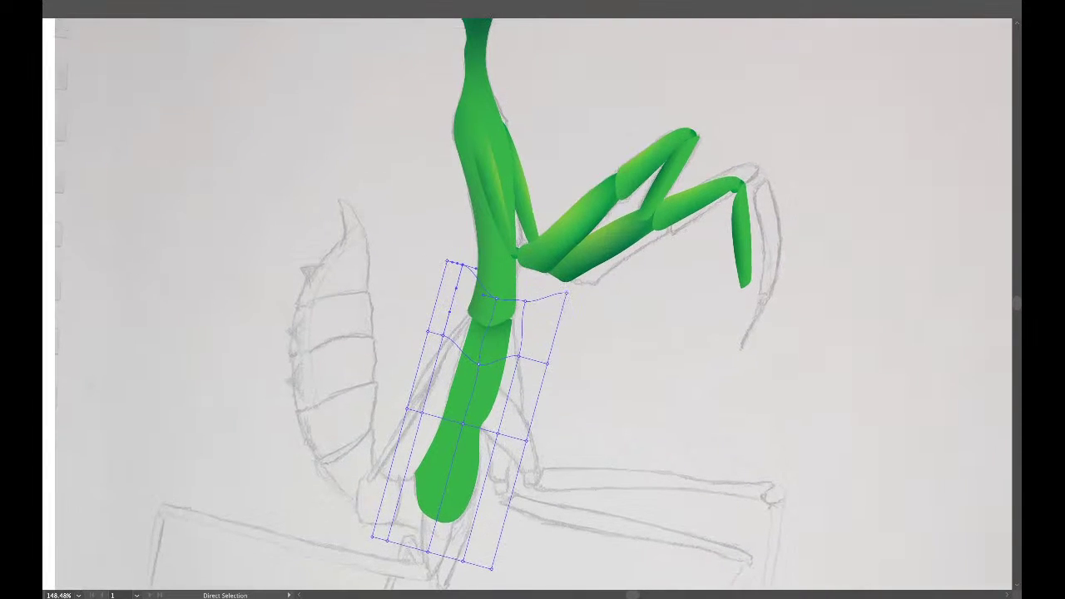
scroll(527, 305, "up", 7)
scroll(527, 305, "left", 2)
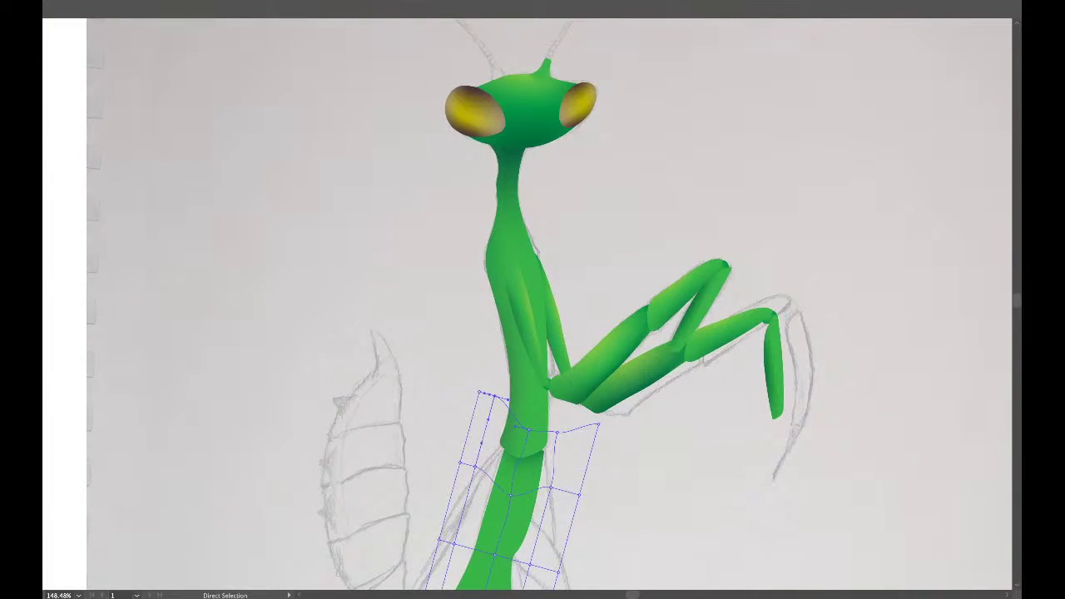
scroll(527, 304, "down", 5)
scroll(527, 305, "left", 2)
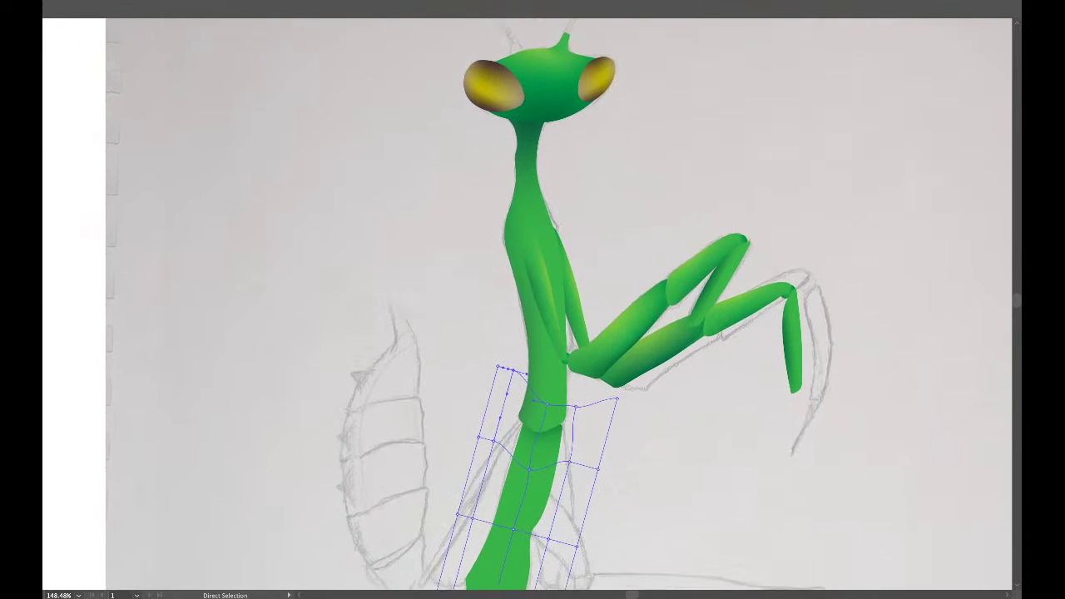
scroll(528, 305, "down", 2)
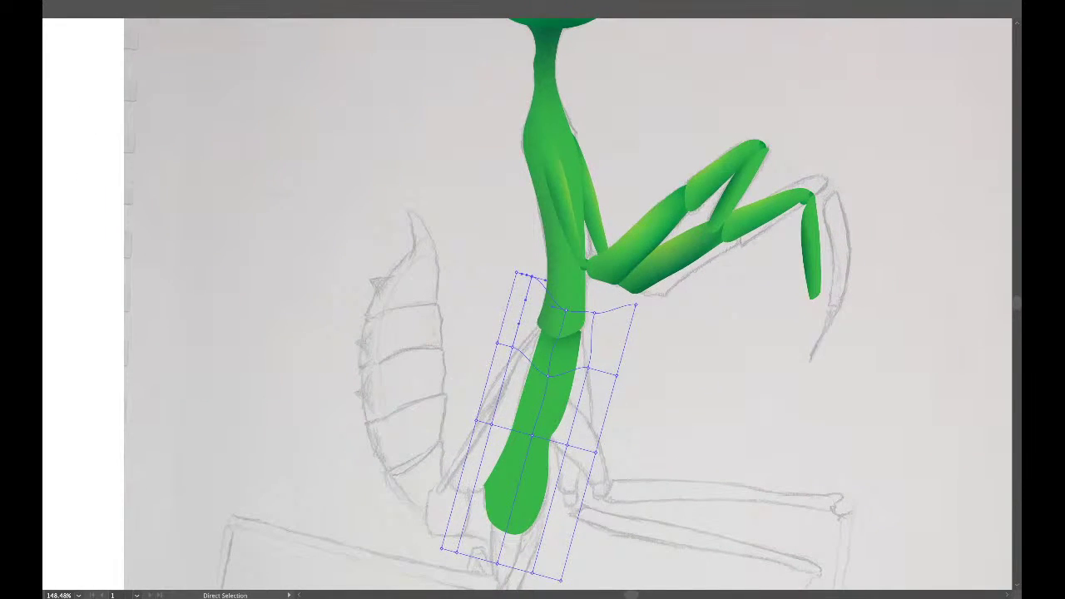
Darken the two middle mesh points along each side of the body section to shade both edges.
key("shift")
left_click(589, 368)
left_click(568, 445, "shift")
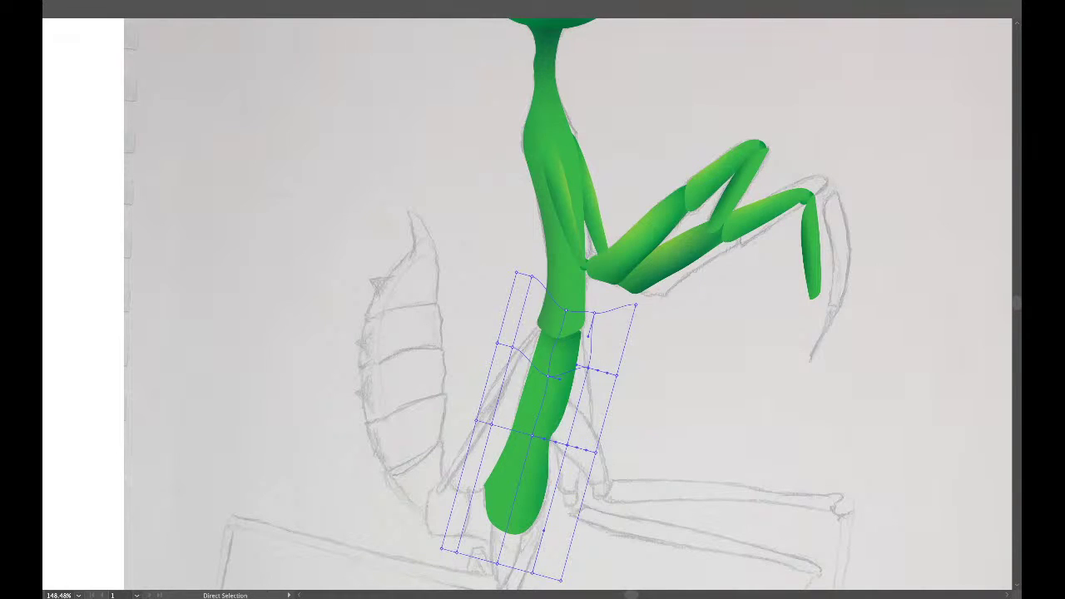
left_click(511, 347)
left_click(491, 425, "shift")
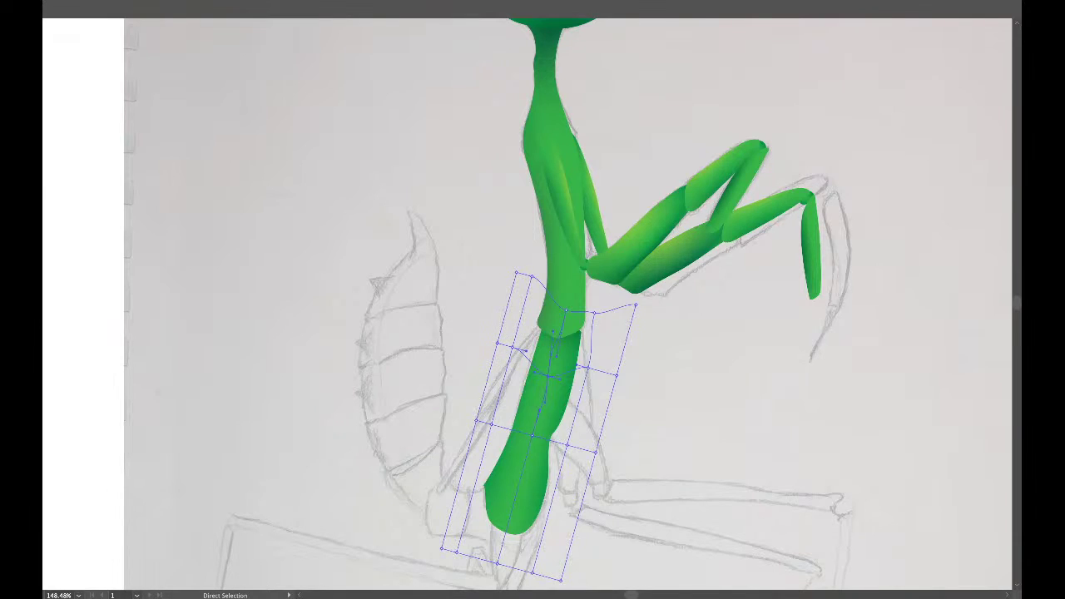
key("ctrl+shift+a")
Examine the mantis with the shaded body section, comparing the preview and outline views.
scroll(584, 423, "down", 3)
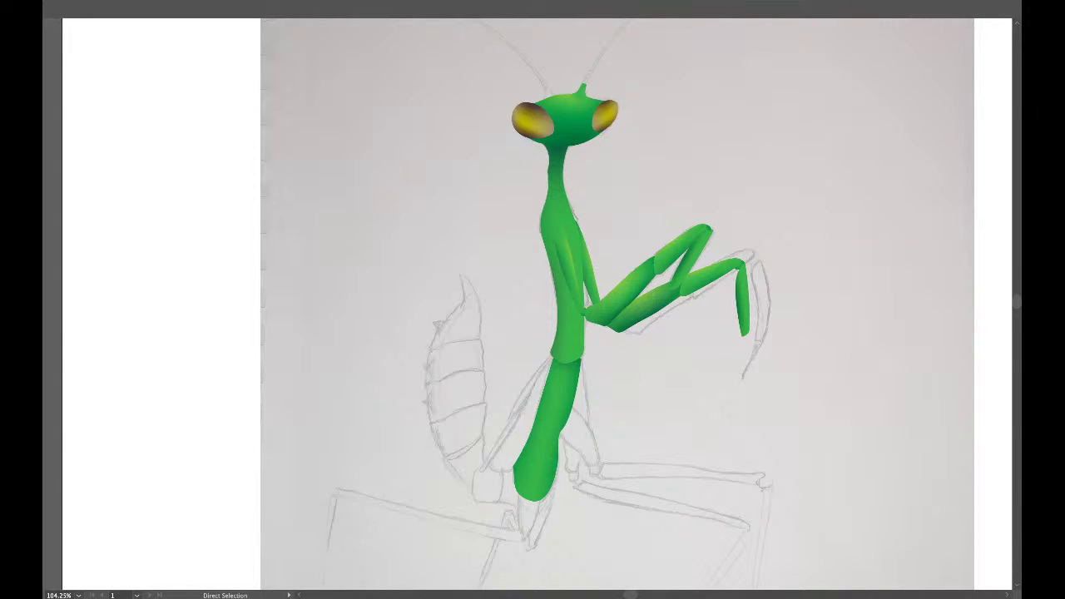
scroll(583, 419, "up", 4)
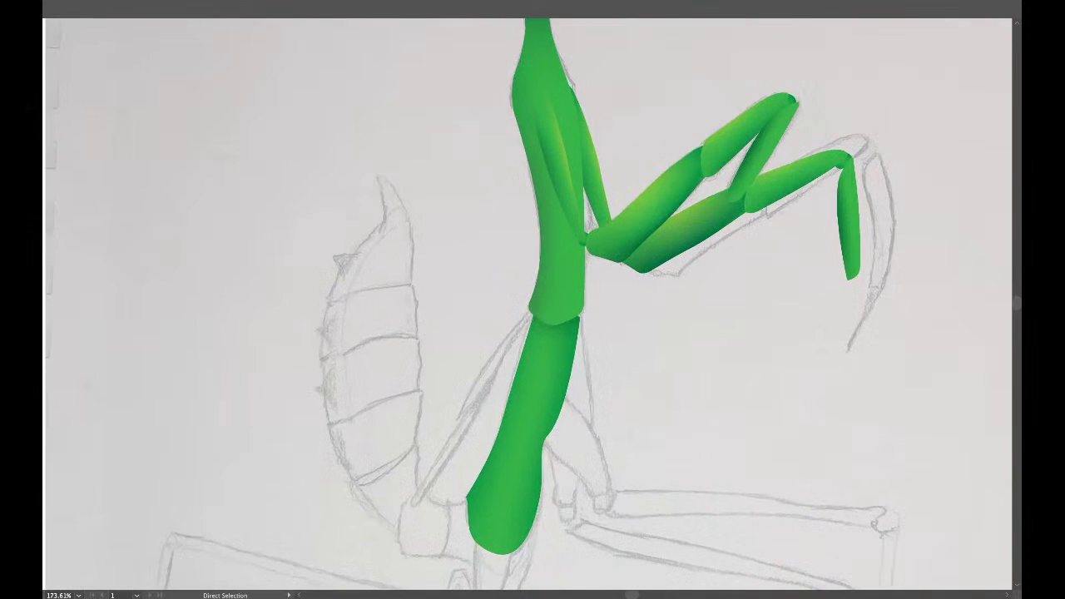
scroll(574, 413, "down", 2)
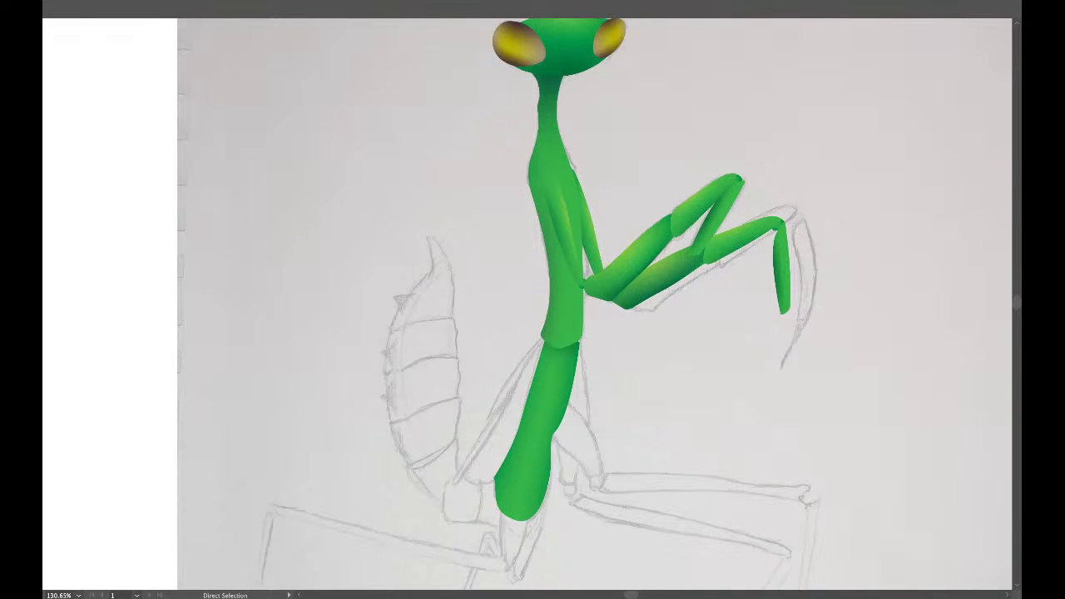
scroll(599, 429, "up", 2)
key("v")
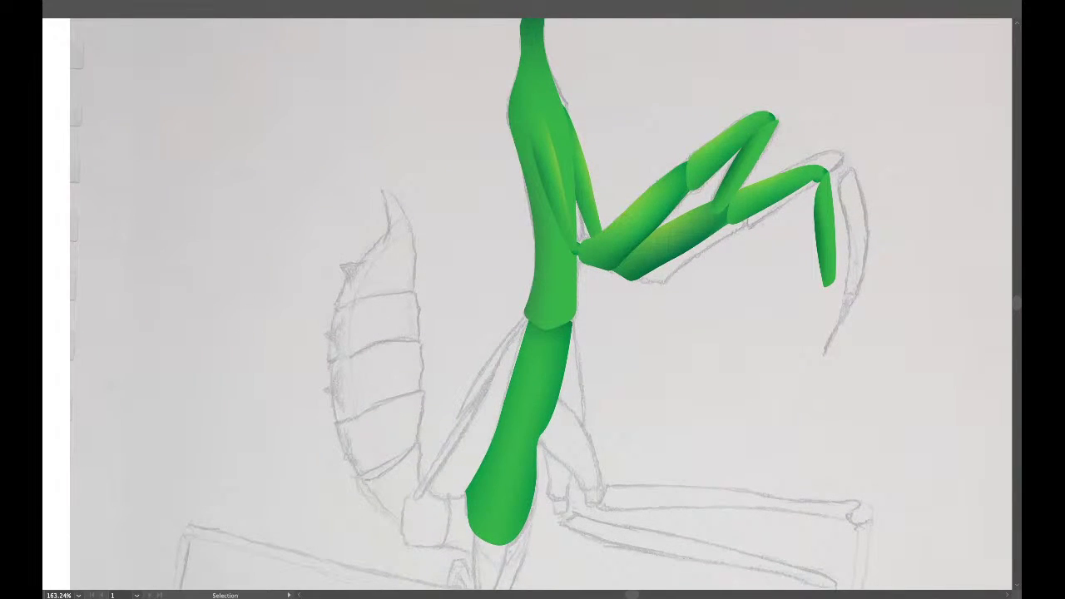
key("ctrl+y")
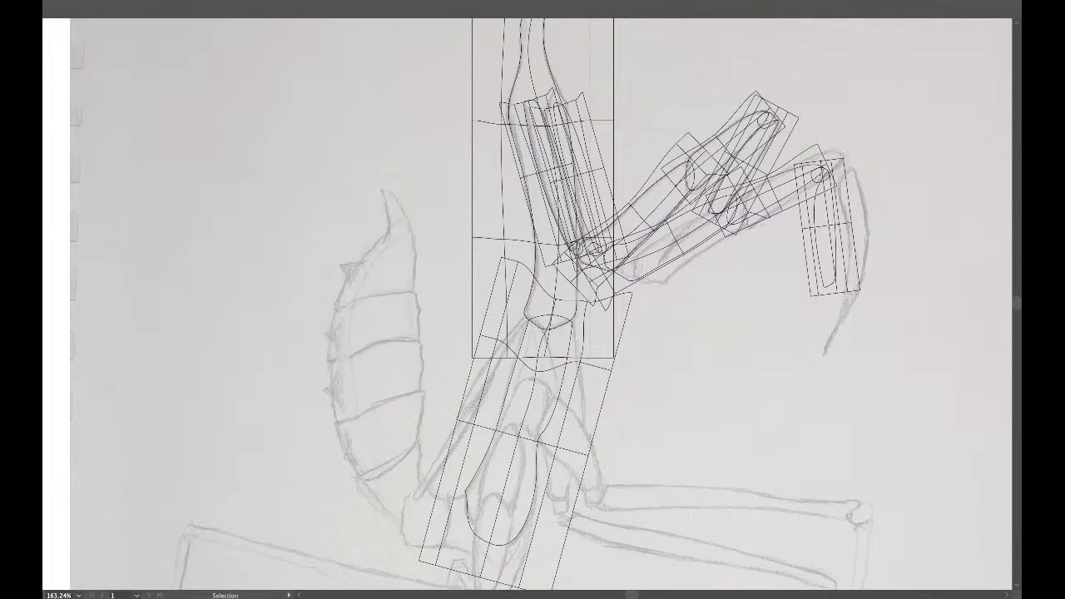
key("ctrl+y")
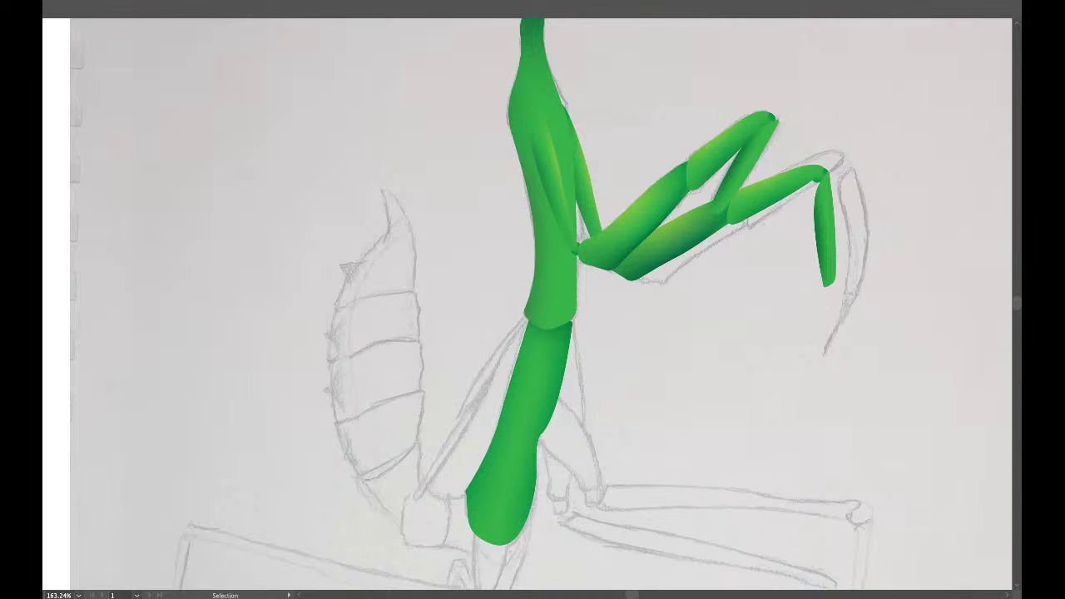
Trace the upper hind-leg segment overlapping the lower body as a closed Pen outline, with the green artwork hidden.
key("a")
key("ctrl+y")
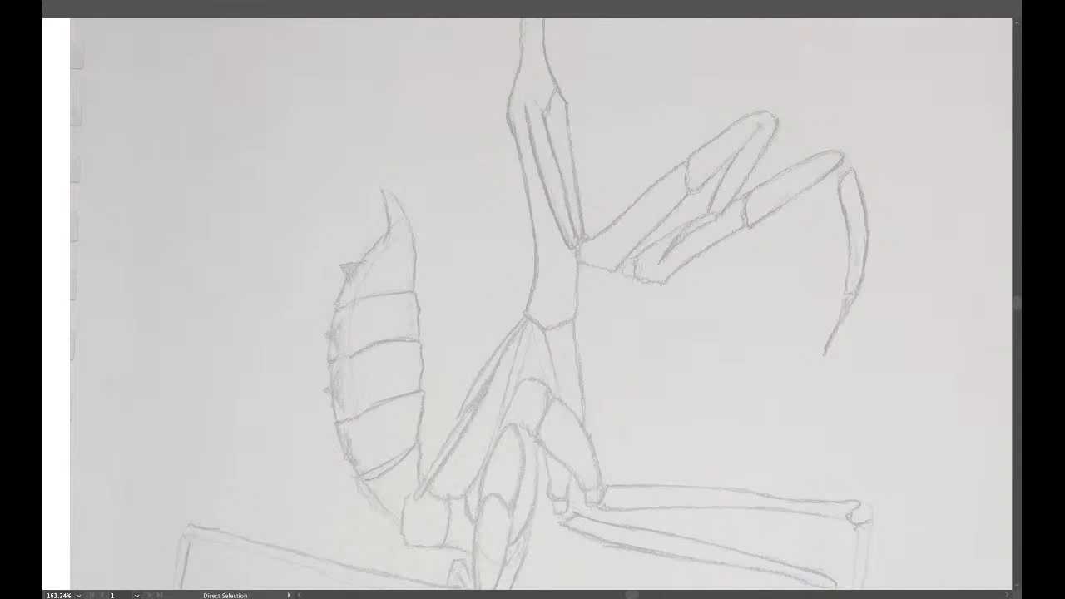
scroll(532, 304, "down", 3)
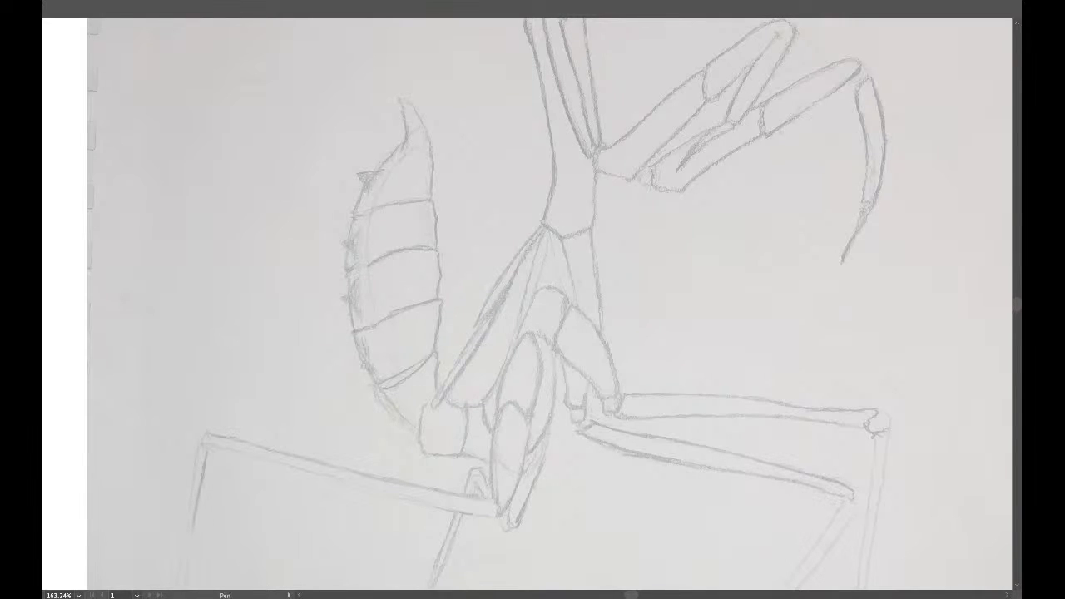
key("p")
left_click_drag(532, 305, 441, 282)
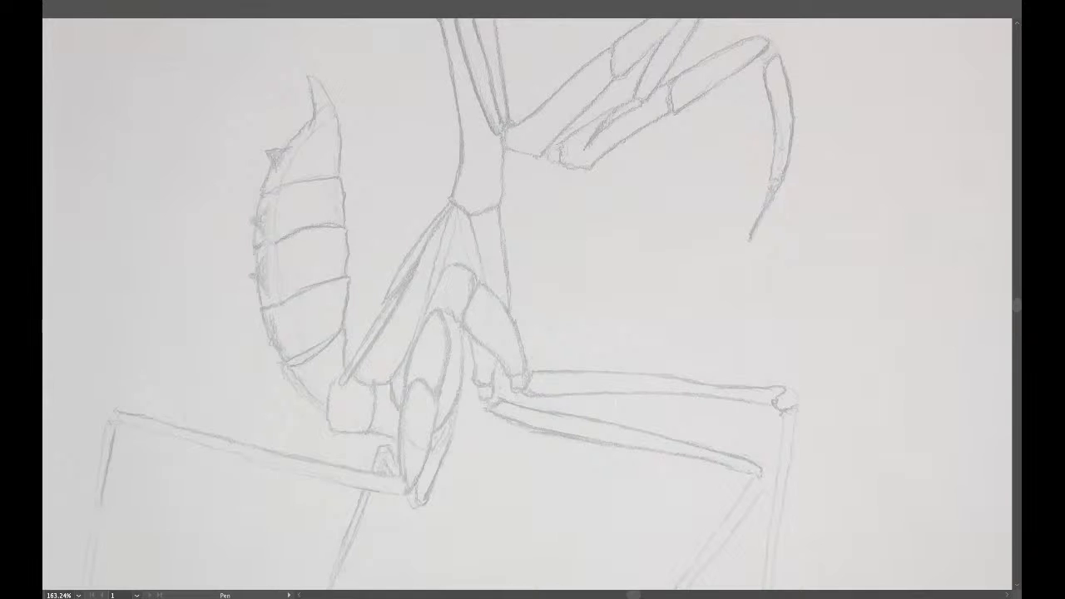
left_click_drag(532, 305, 584, 260)
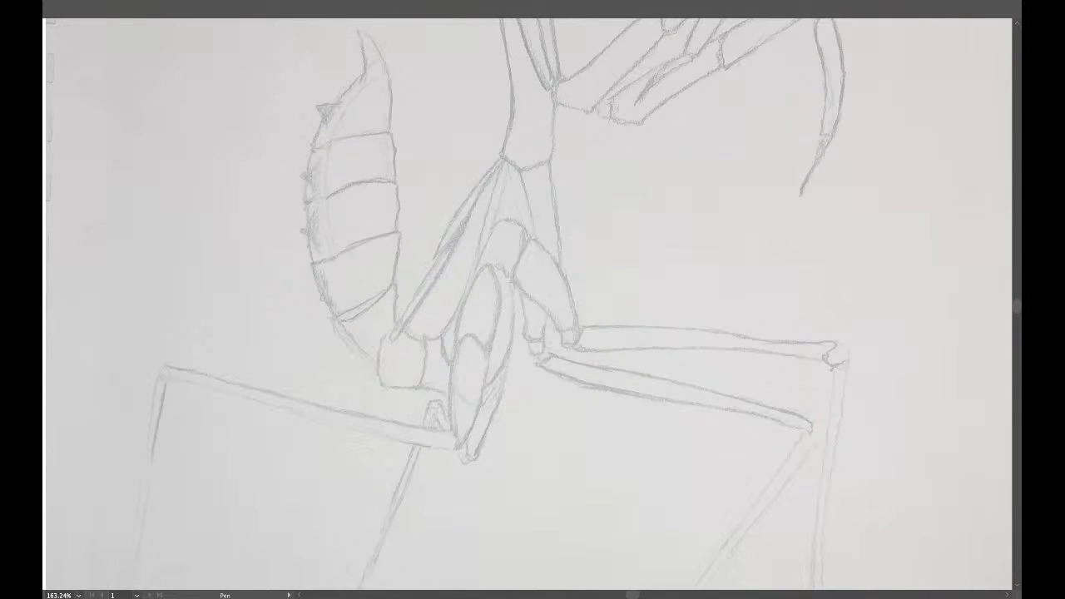
left_click_drag(533, 305, 500, 344)
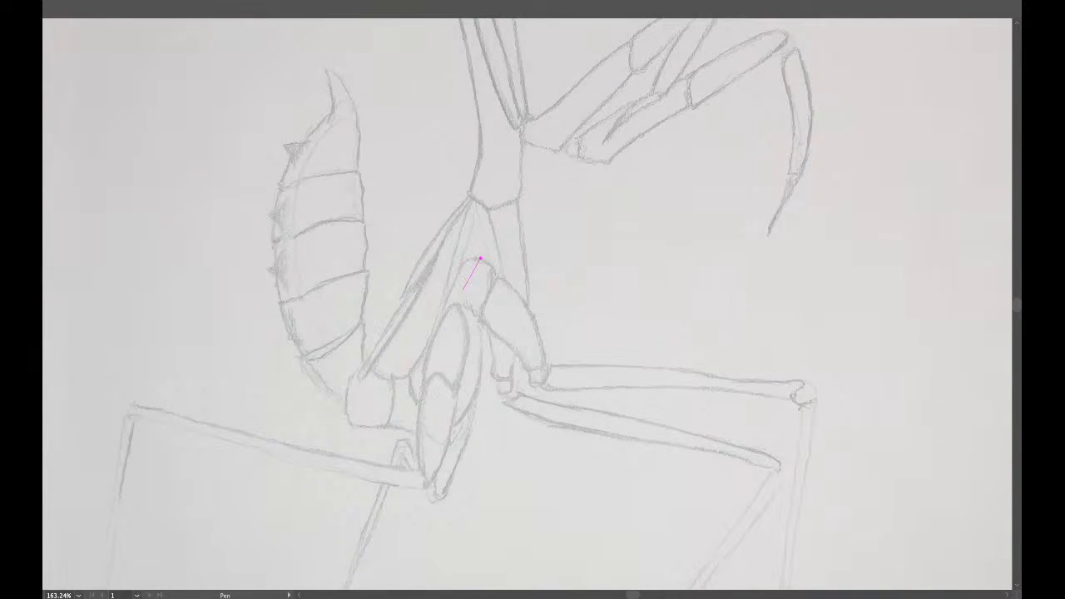
left_click_drag(461, 293, 471, 330)
left_click_drag(509, 341, 533, 371)
left_click(537, 369)
left_click_drag(539, 339, 535, 328)
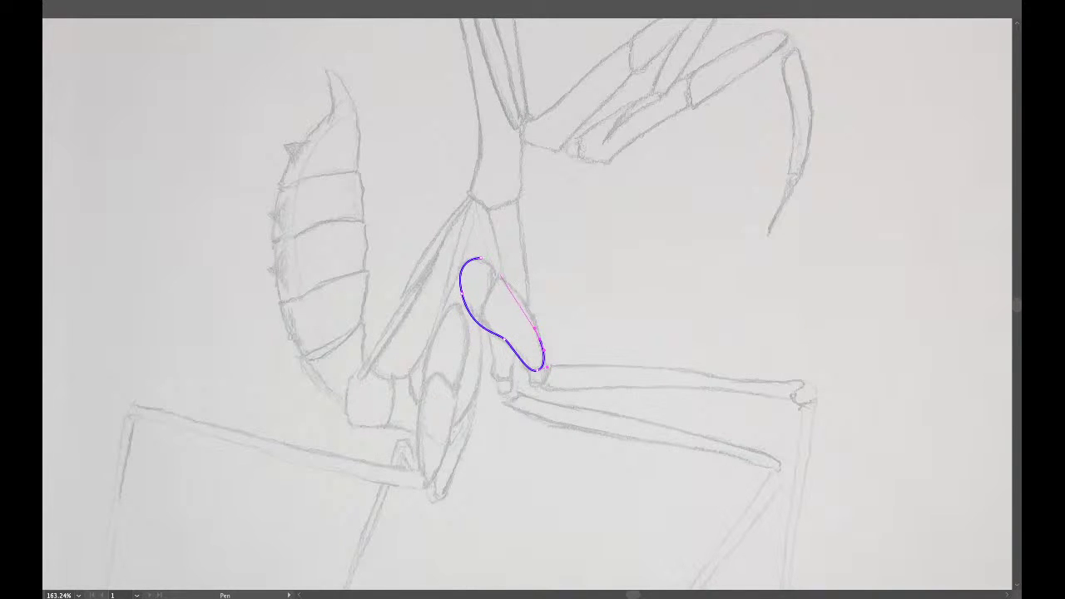
mouse_move(504, 281)
left_mouse_down()
mouse_move(482, 264)
mouse_move(499, 270)
left_mouse_up()
left_click(481, 258)
left_click_drag(481, 258, 493, 260)
scroll(492, 262, "up", 6)
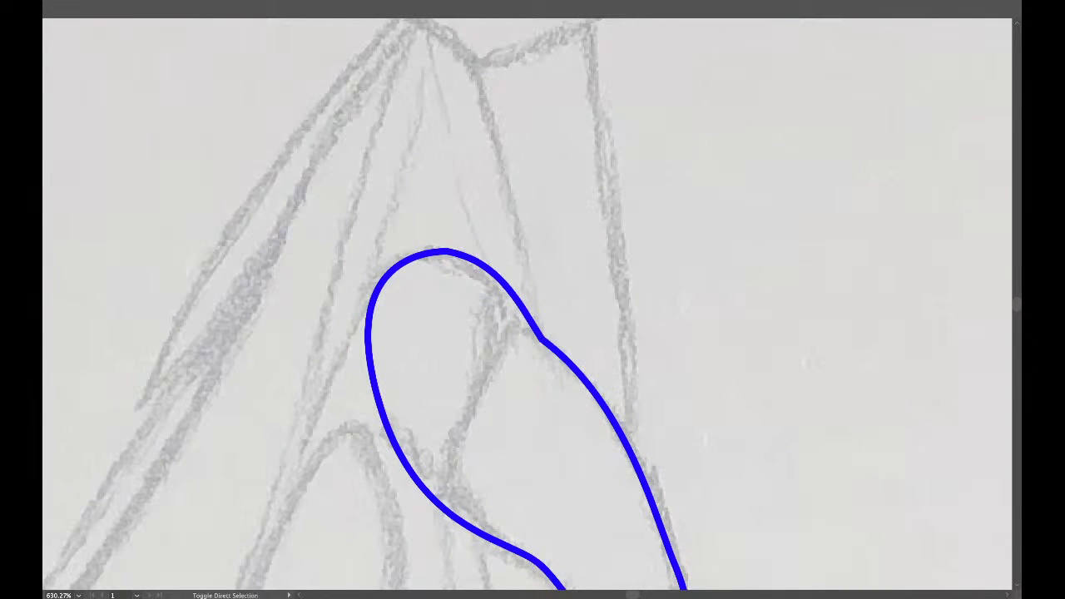
scroll(591, 275, "down", 5)
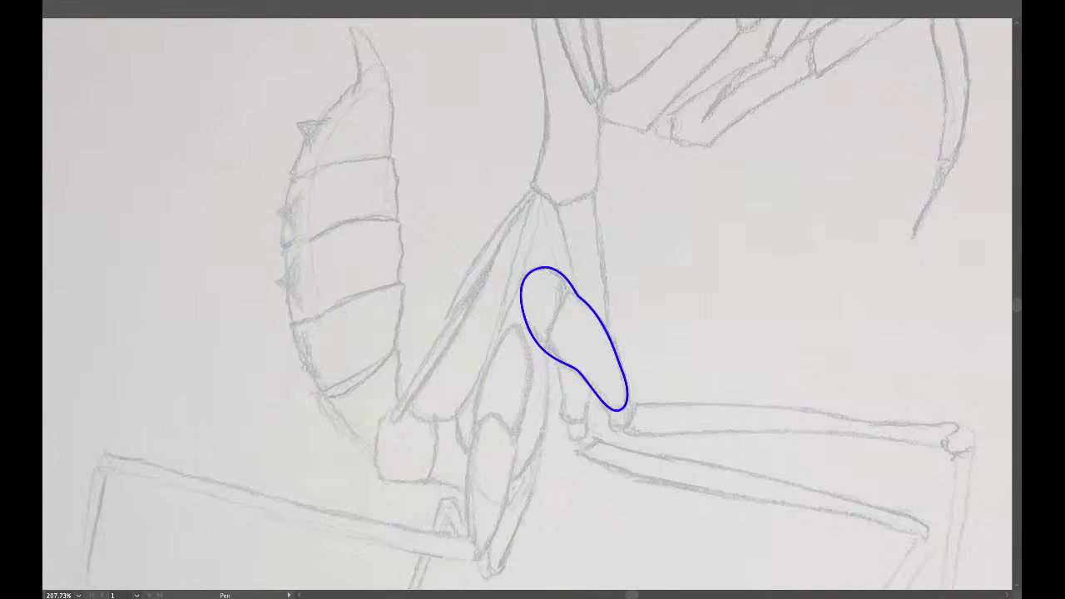
Draw a rectangle enclosing the traced leg segment and rotate it to match the segment's slant.
key("m")
mouse_move(496, 242)
left_mouse_down()
mouse_move(628, 399)
mouse_move(642, 449)
mouse_move(619, 416)
mouse_move(615, 433)
mouse_move(679, 390)
left_mouse_up()
key("r")
key("v")
key("r")
key("r")
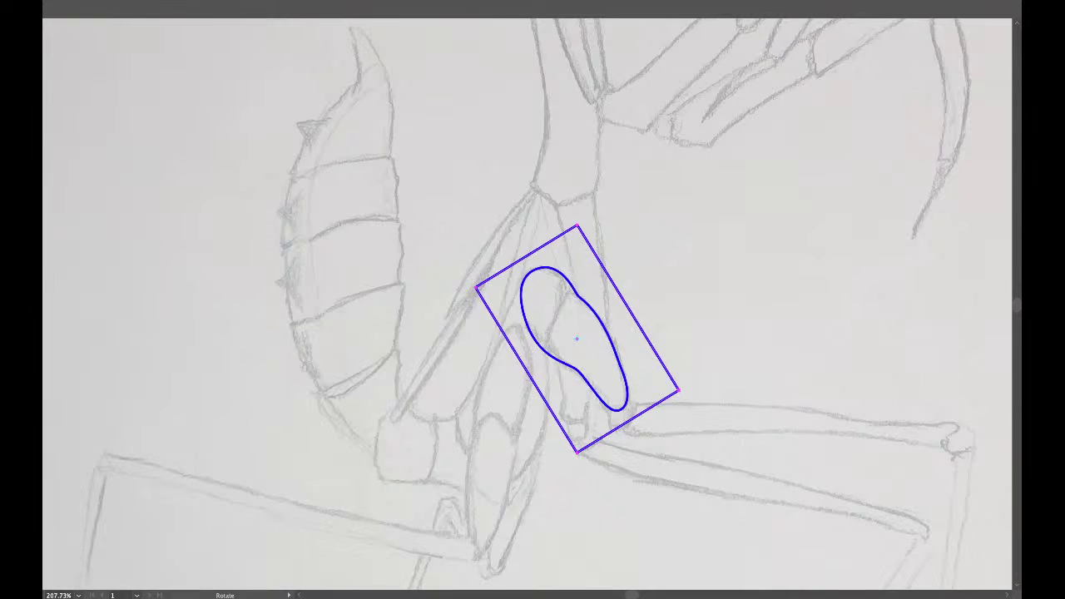
key("v")
key("ctrl")
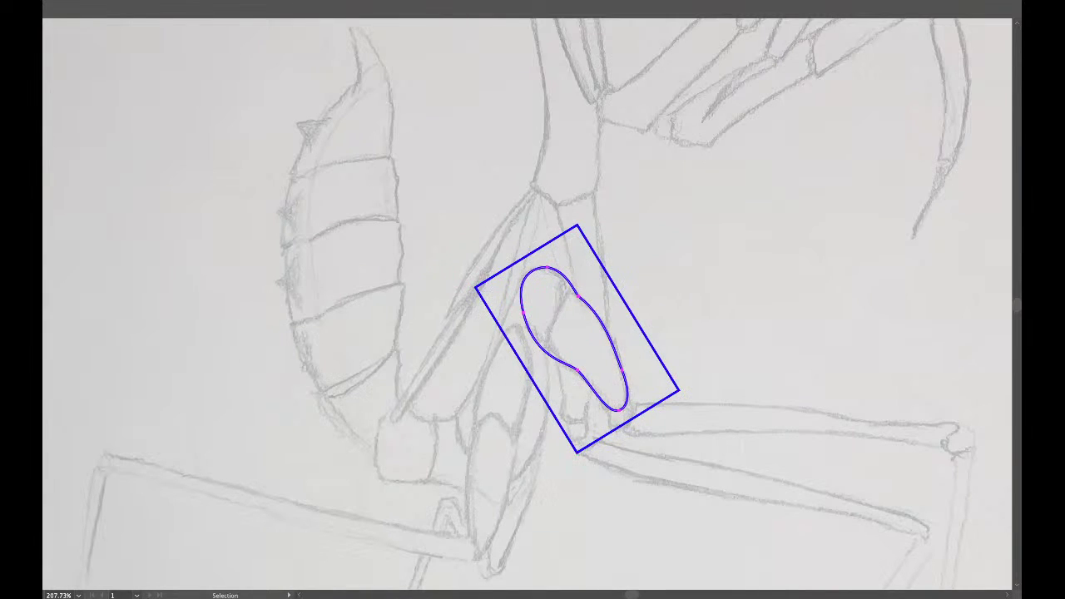
Fill the rotated rectangle with green and clip it to the traced leg-segment outline.
key("v")
key("slash")
left_click(527, 256)
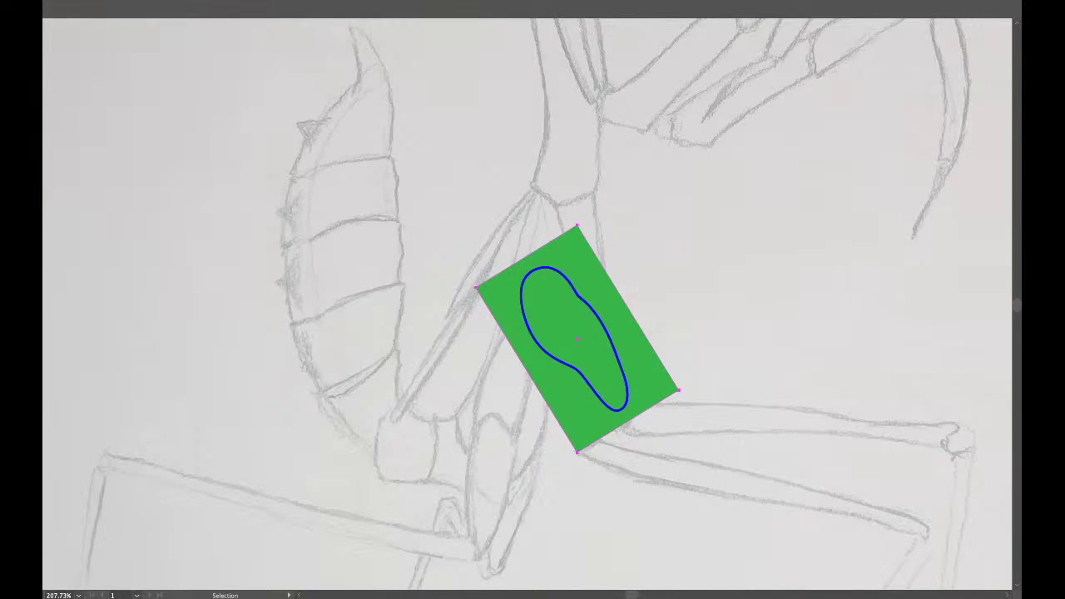
left_click(569, 366)
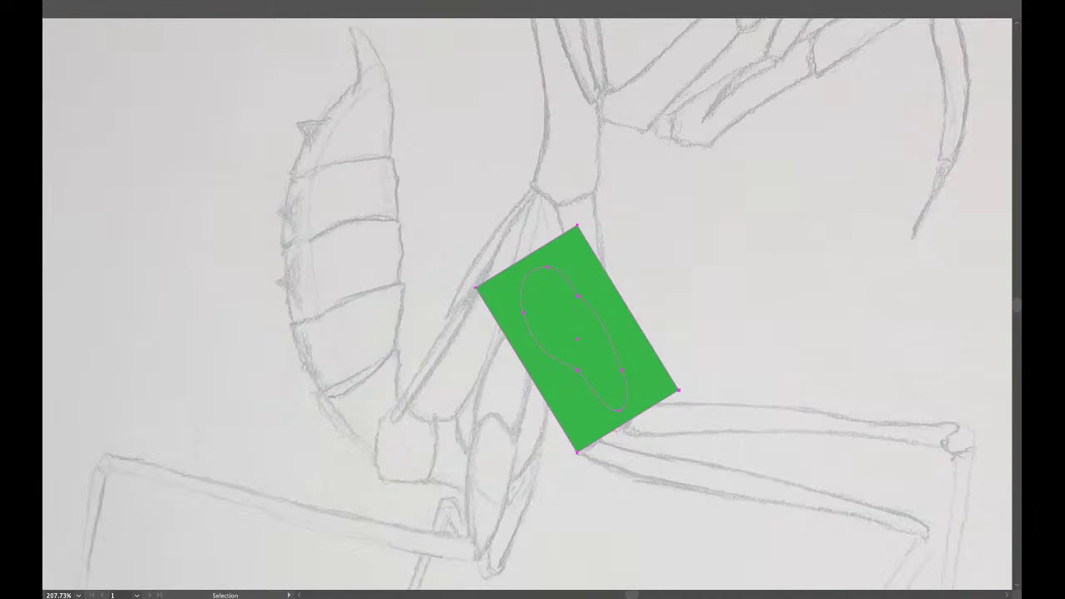
key("ctrl+7")
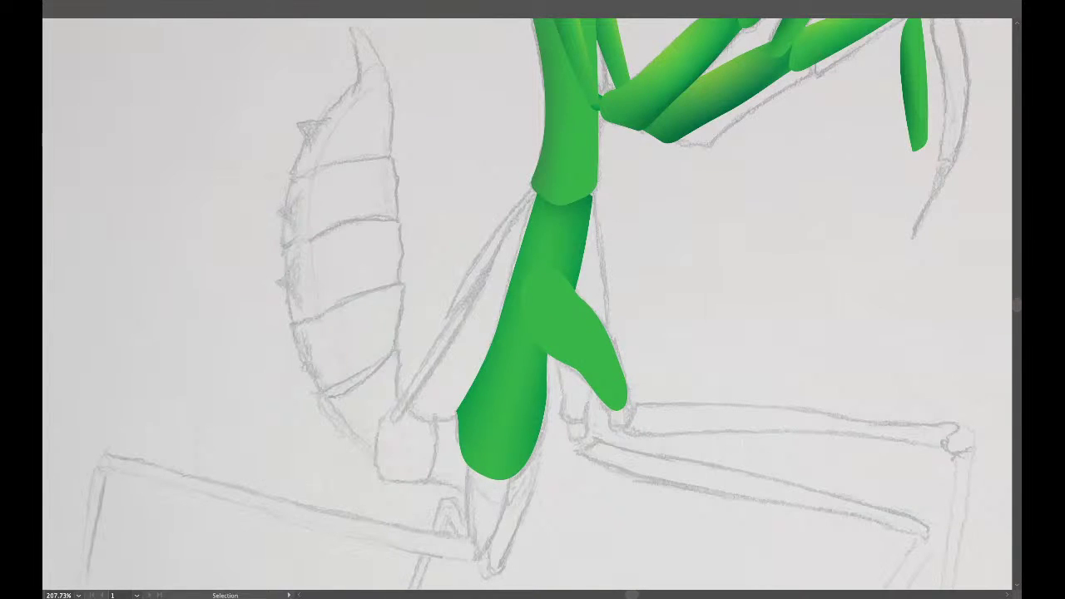
Turn the clipped rectangle into a gradient mesh with three lengthwise lines and one crosswise line.
key("a")
left_click(574, 341)
left_click_drag(575, 341, 550, 361)
key("u")
left_click(502, 276)
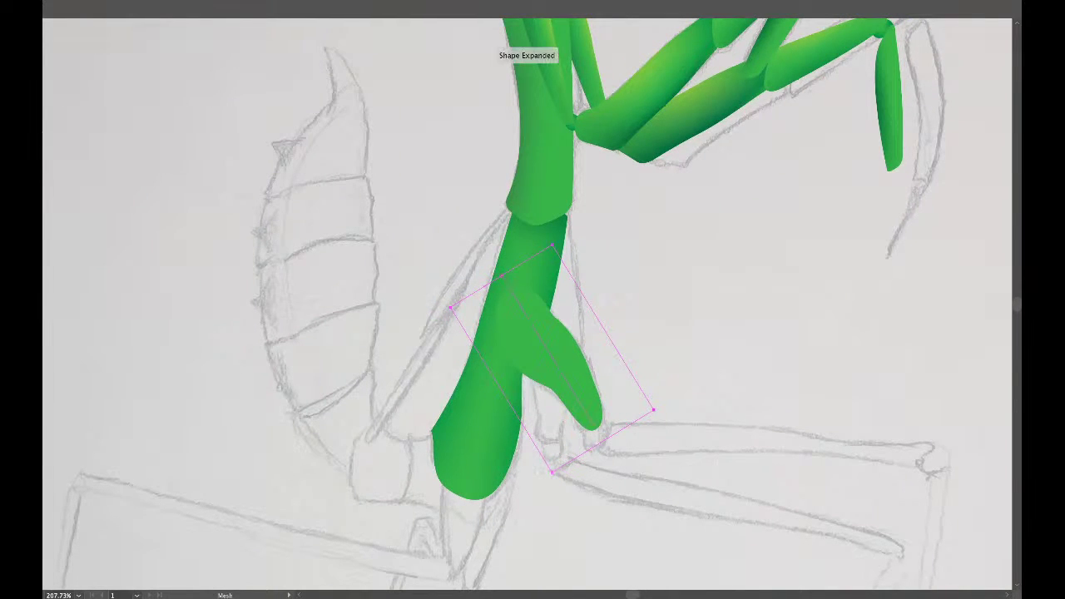
left_click(549, 350)
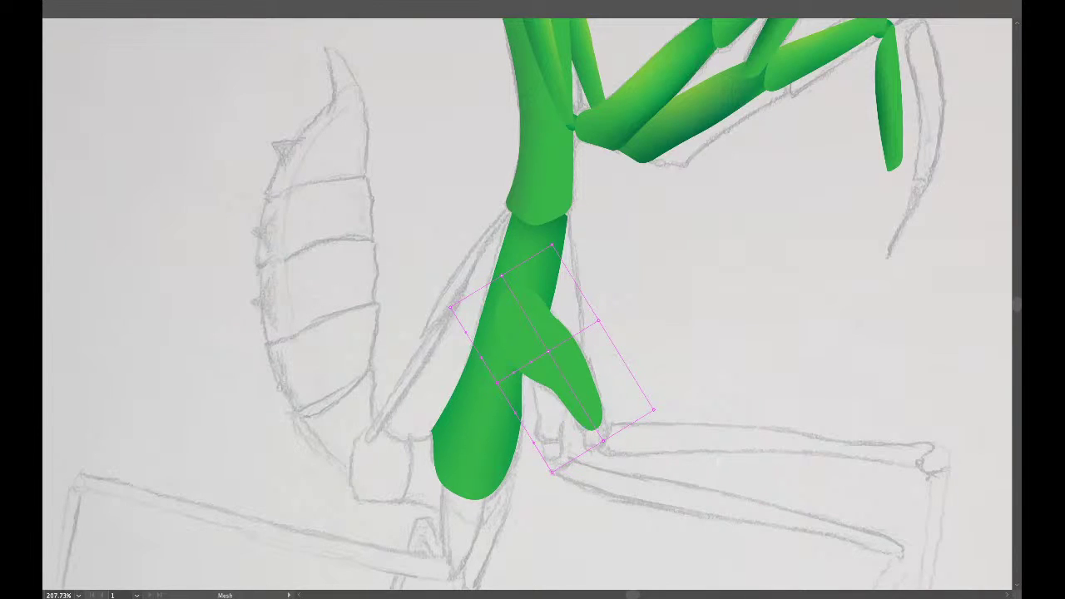
left_click(610, 393)
left_click(513, 373)
key("a")
scroll(553, 305, "down", 3)
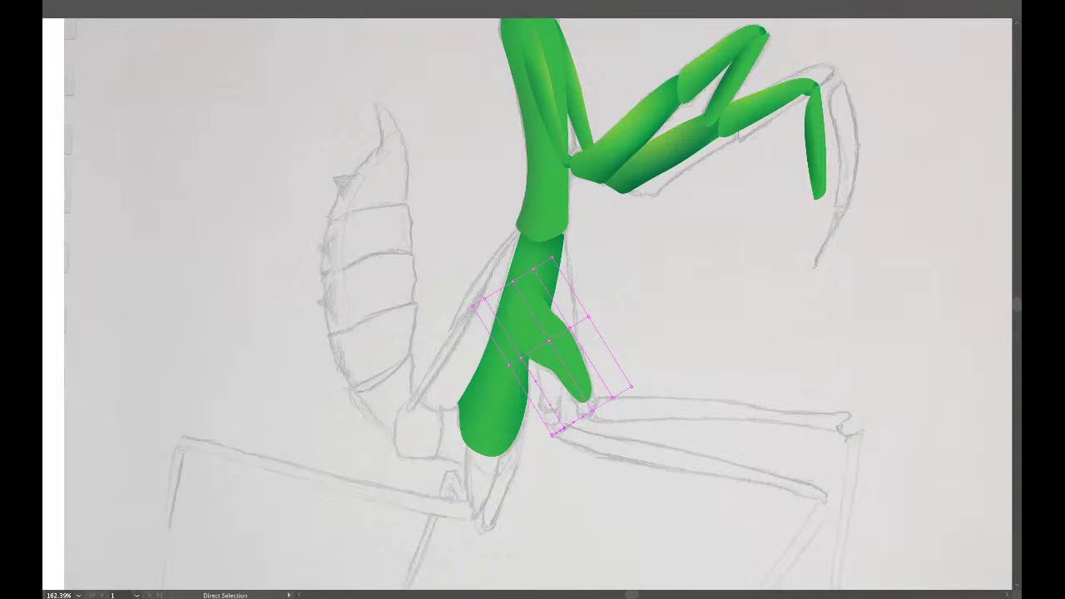
Add a second crosswise mesh line at the sketched fold and move its outer point up to the segment's notch.
key("ctrl+y")
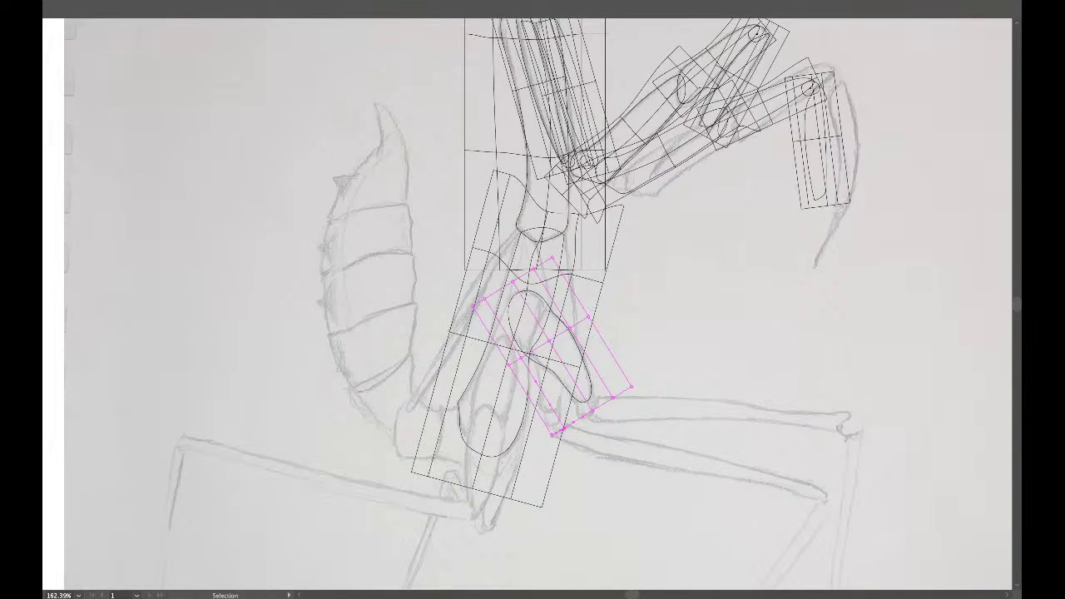
key("ctrl+y")
scroll(537, 313, "up", 10)
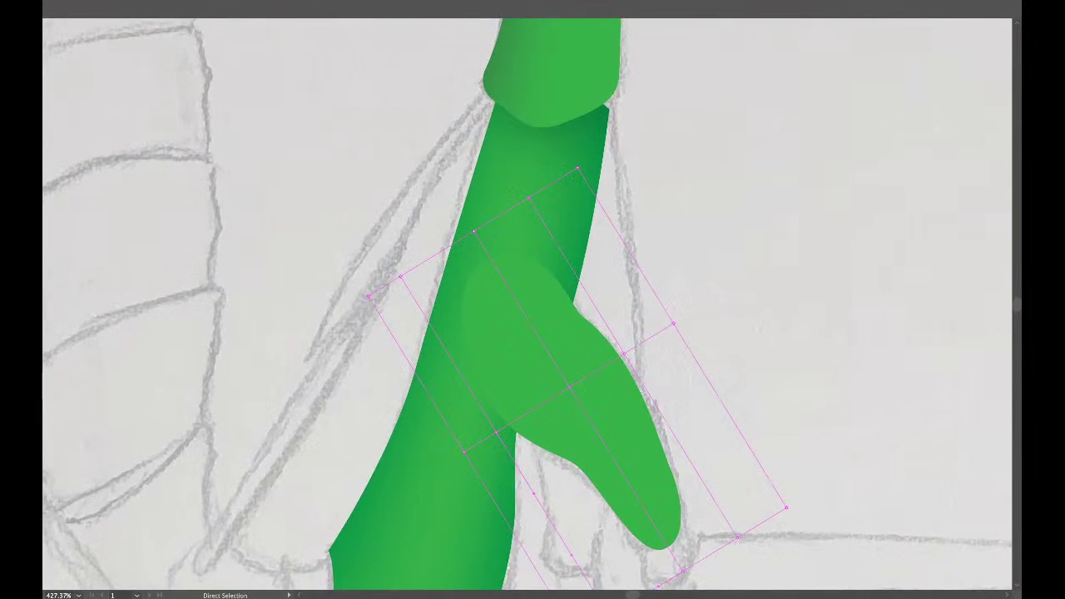
key("ctrl+y")
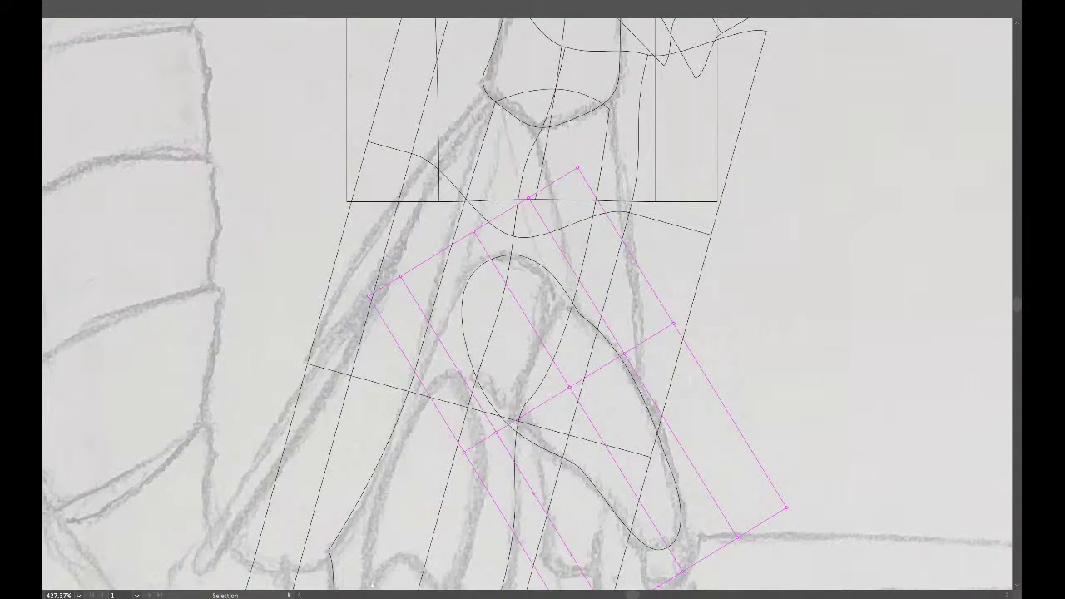
key("ctrl+y")
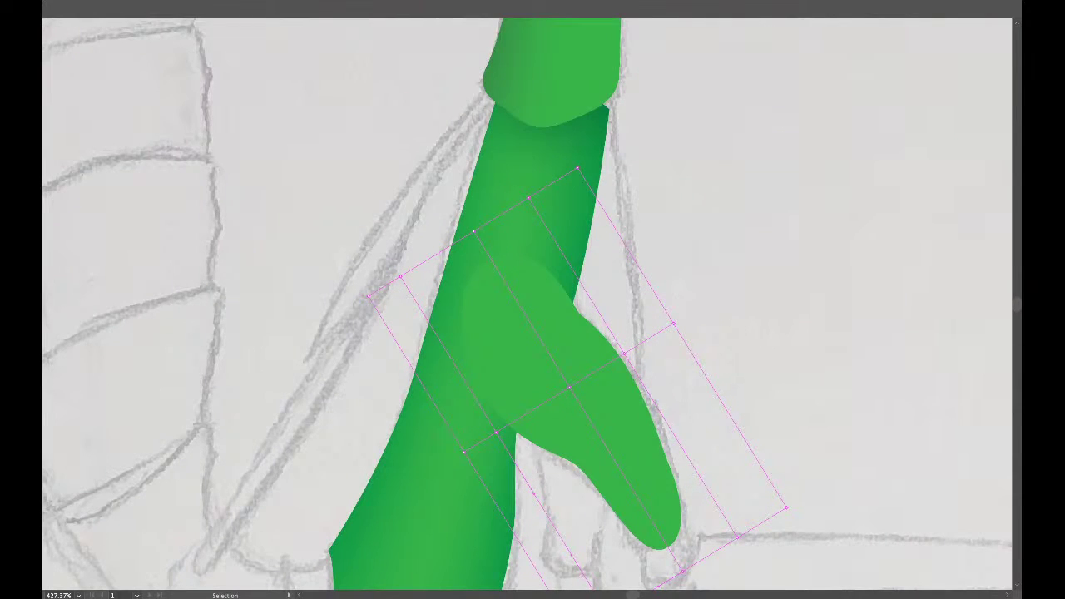
key("u")
left_click(557, 368)
key("a")
left_click(612, 333)
left_click_drag(613, 332, 592, 298)
left_click_drag(591, 298, 580, 277)
Move the new mesh line's middle point so the line curves along the sketched fold.
key("ctrl+y")
key("ctrl+y")
key("a")
left_click_drag(576, 357, 537, 332)
key("ctrl+y")
key("v")
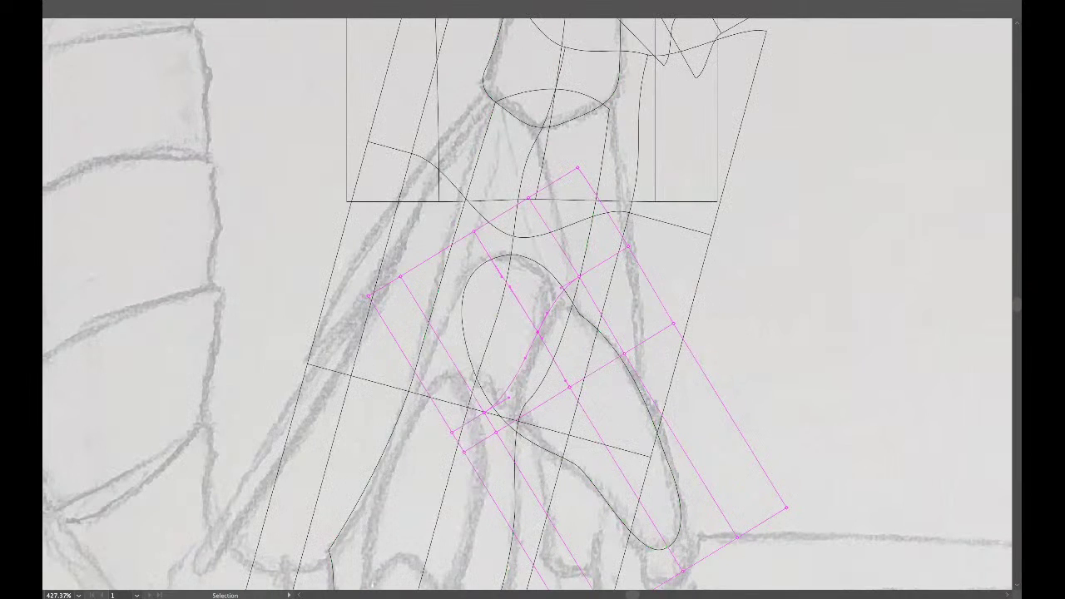
key("ctrl+y")
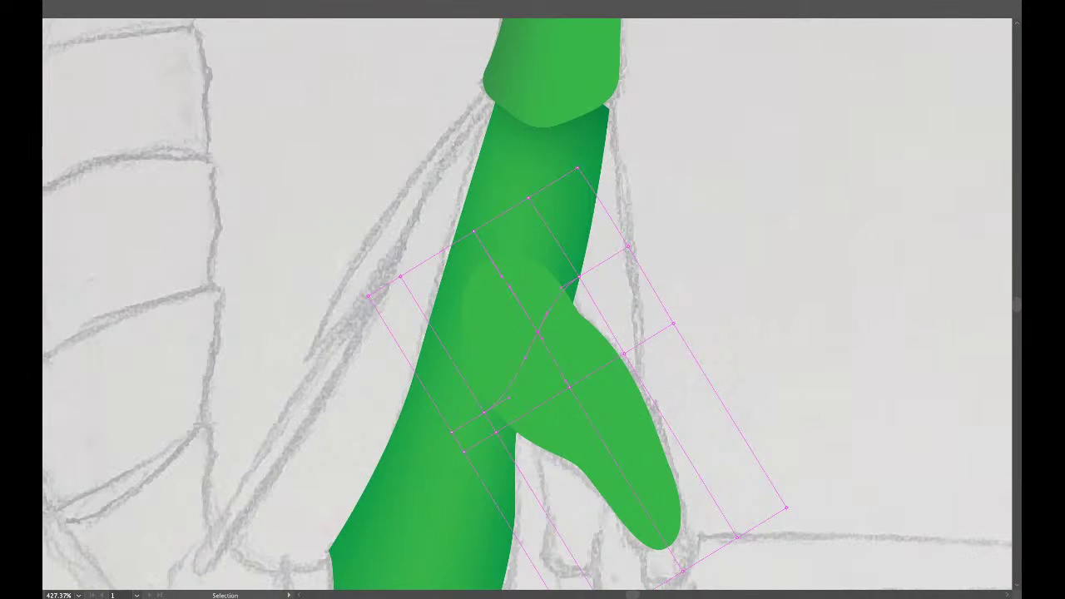
Add two mesh lines closely beside the curved fold line and colour the middle one dark green as a crease.
key("a")
key("ctrl+shift+a")
key("v")
key("ctrl+shift+a")
key("a")
left_click(574, 337)
key("u")
left_click(454, 435)
scroll(459, 446, "up", 6)
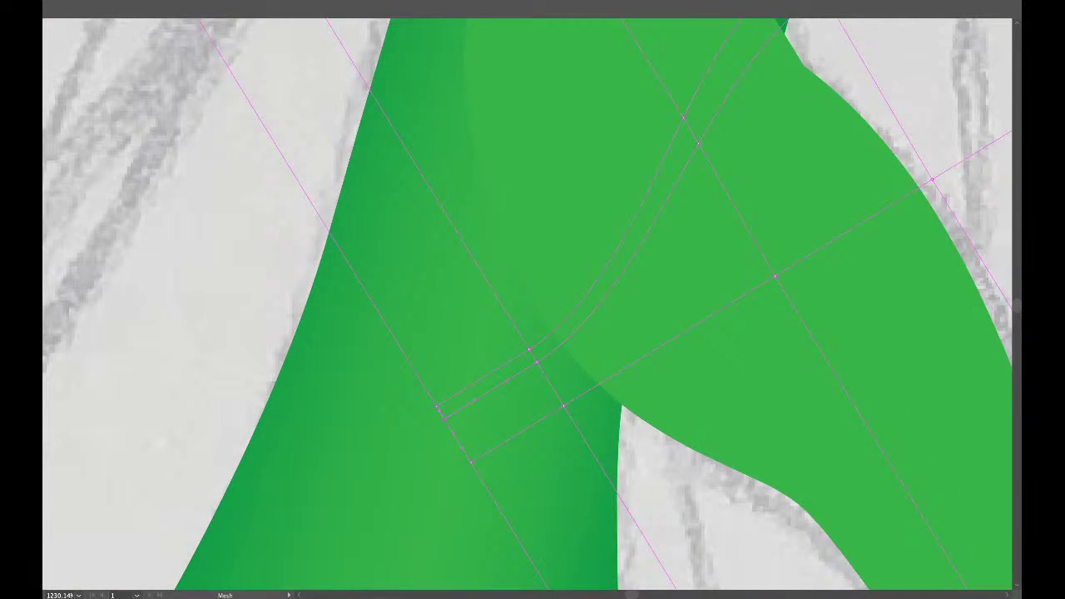
left_click(450, 427)
scroll(460, 448, "down", 5)
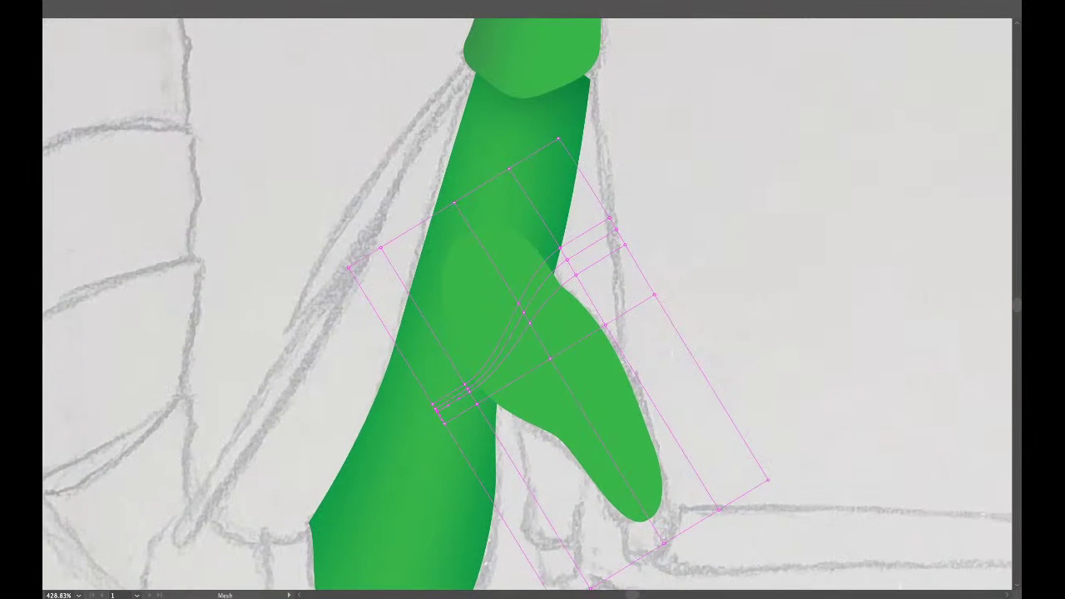
scroll(535, 317, "up", 2)
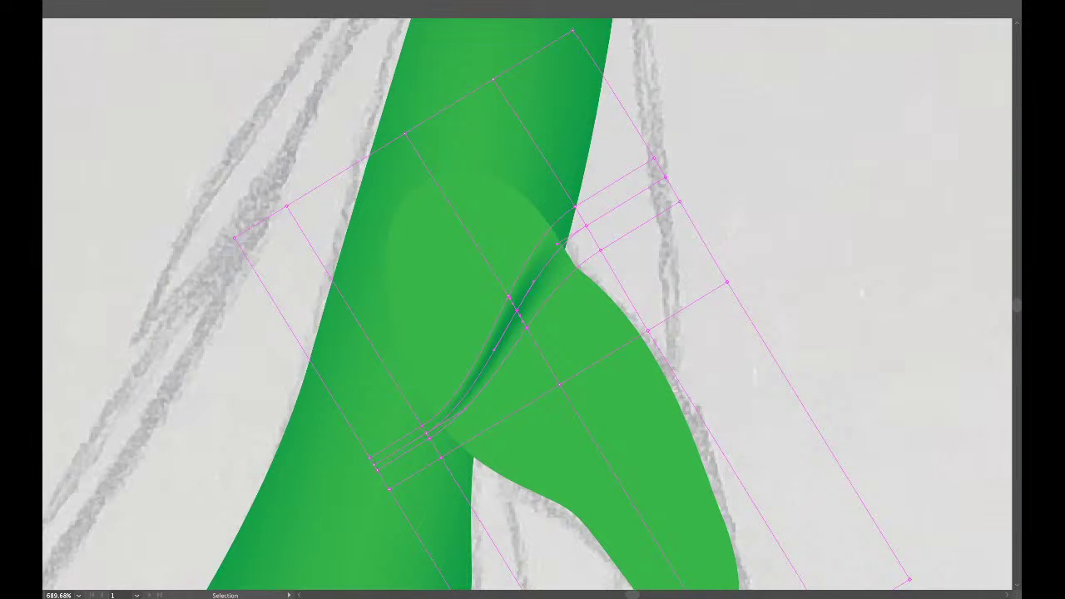
Move the crease's upper mesh points inward and adjust their handles to steepen the dark fold near the notch.
key("ctrl+y")
key("ctrl+y")
key("ctrl+y")
key("ctrl+y")
key("a")
left_click_drag(575, 207, 555, 172)
left_click_drag(587, 226, 563, 214)
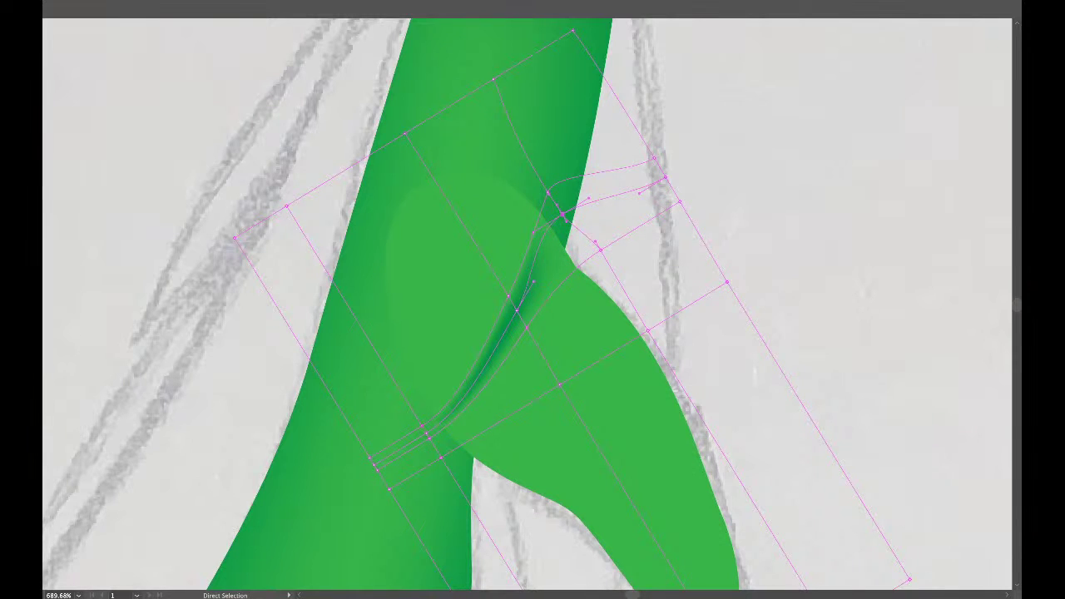
left_click_drag(533, 281, 548, 271)
left_click_drag(533, 232, 542, 248)
Refine the curve through the crease's middle mesh point by adjusting its lower handle.
left_click(601, 249)
left_click(517, 310)
left_click_drag(488, 346, 494, 350)
key("ctrl+shift+a")
key("ctrl+y")
key("ctrl+y")
Move the mesh points at the crease's lower end toward the leg segment's inner edge to spread the shading.
key("a")
left_click(513, 306)
left_click_drag(428, 435, 466, 468)
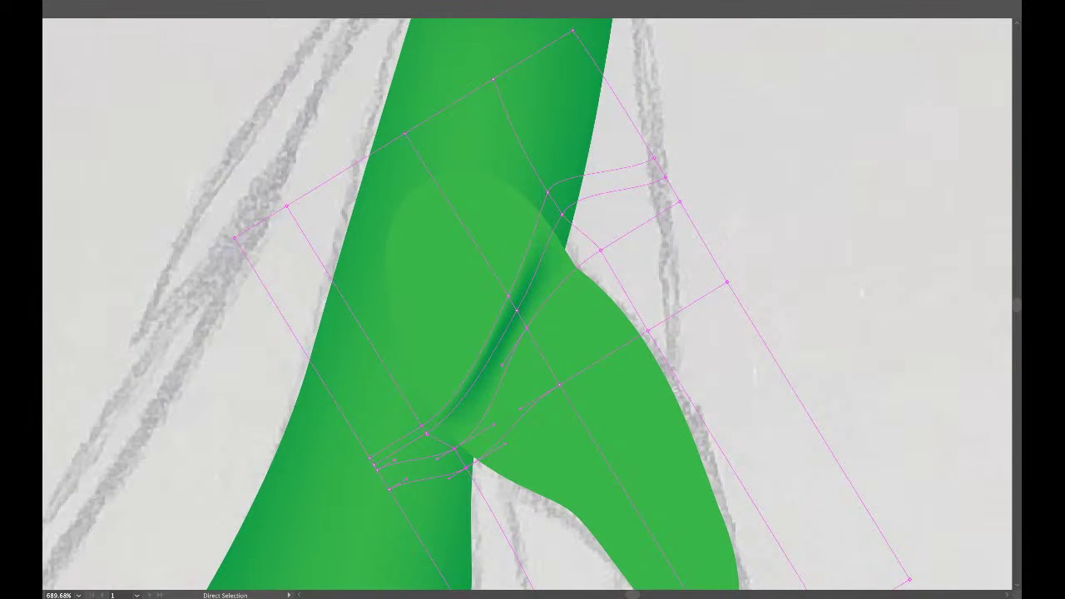
left_click_drag(472, 460, 479, 475)
key("ctrl+shift+a")
left_click(480, 476)
left_click_drag(468, 458, 460, 465)
left_click_drag(425, 431, 432, 436)
key("ctrl+shift+a")
Add yellow-green highlights to the mesh points at the leg segment's rounded top and along its outer edge.
scroll(602, 230, "down", 6)
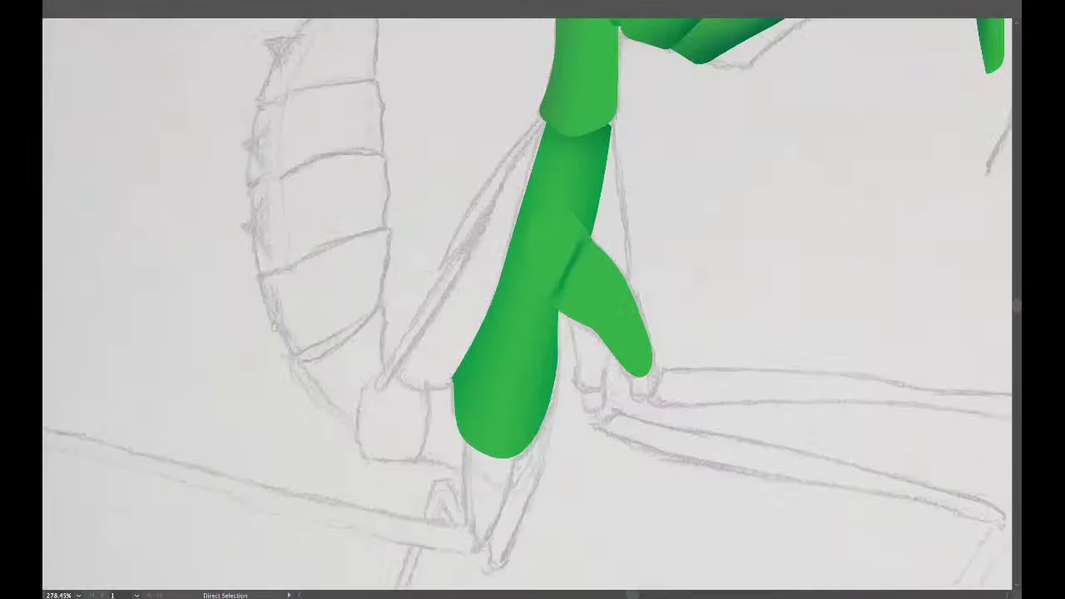
left_click_drag(603, 231, 534, 288)
left_click(537, 333)
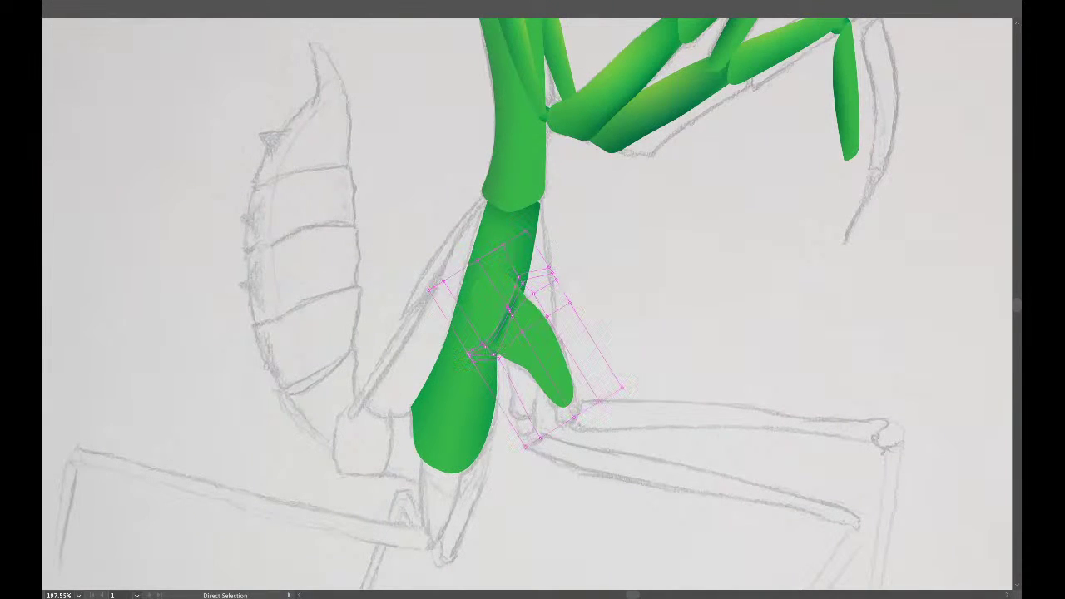
scroll(492, 295, "up", 2)
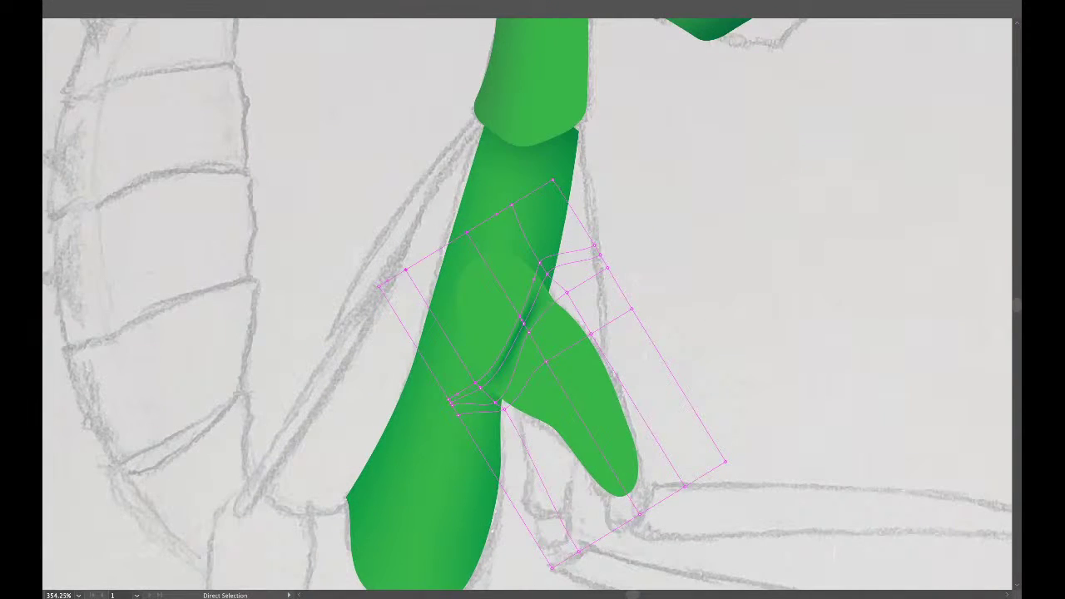
left_click_drag(467, 233, 468, 246)
left_click(493, 281)
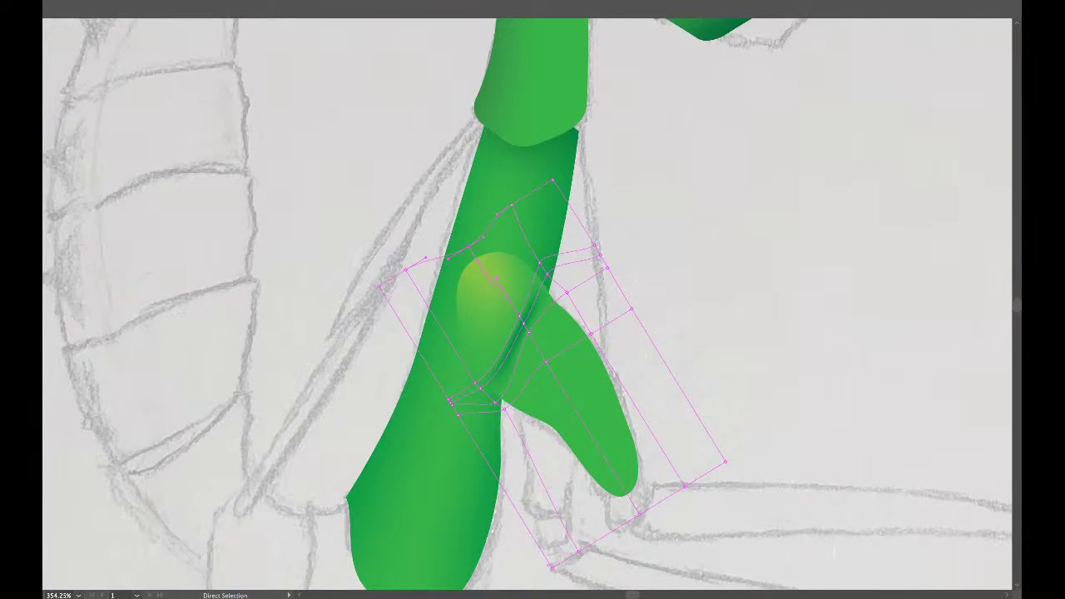
left_click(592, 334)
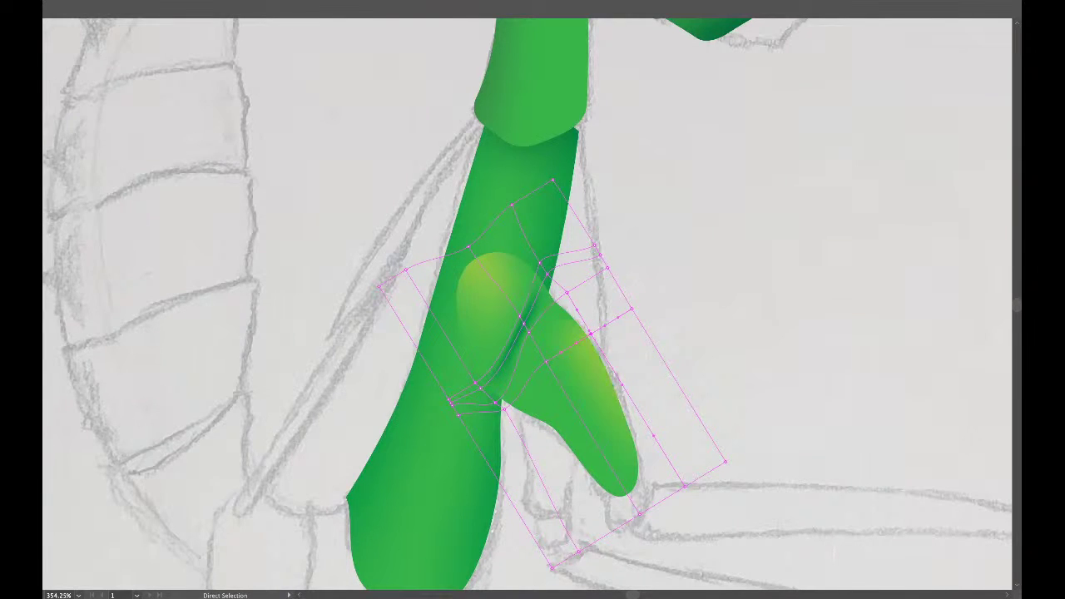
Darken the mesh point at the segment's inner edge below the crease and move the bottom mesh point nearer the tip.
left_click(503, 408)
key("ctrl")
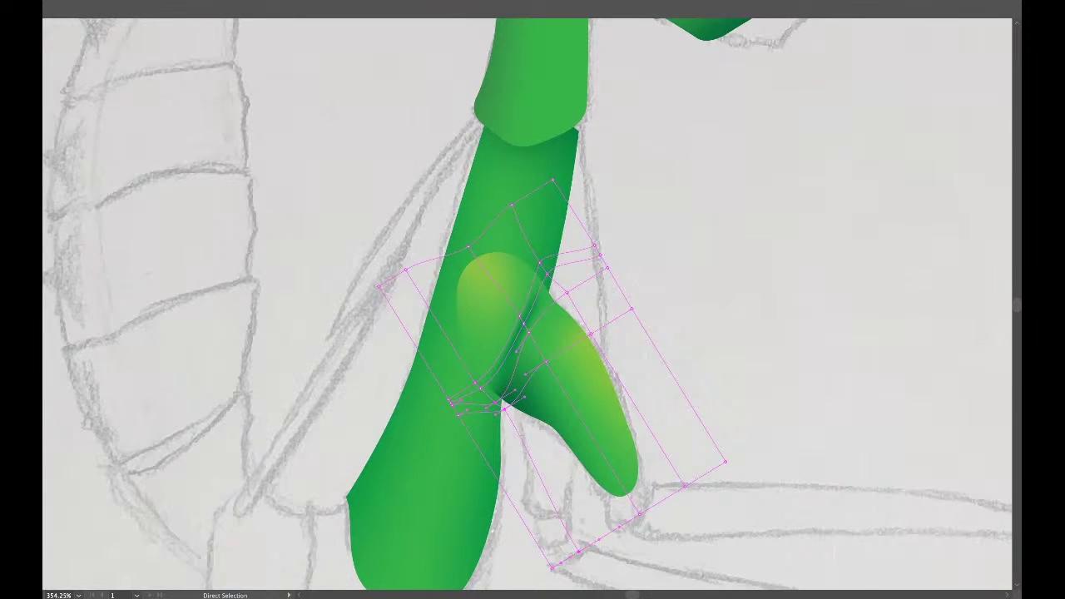
left_click(639, 514)
left_click_drag(579, 552, 596, 514)
key("ctrl+shift+a")
key("ctrl+0")
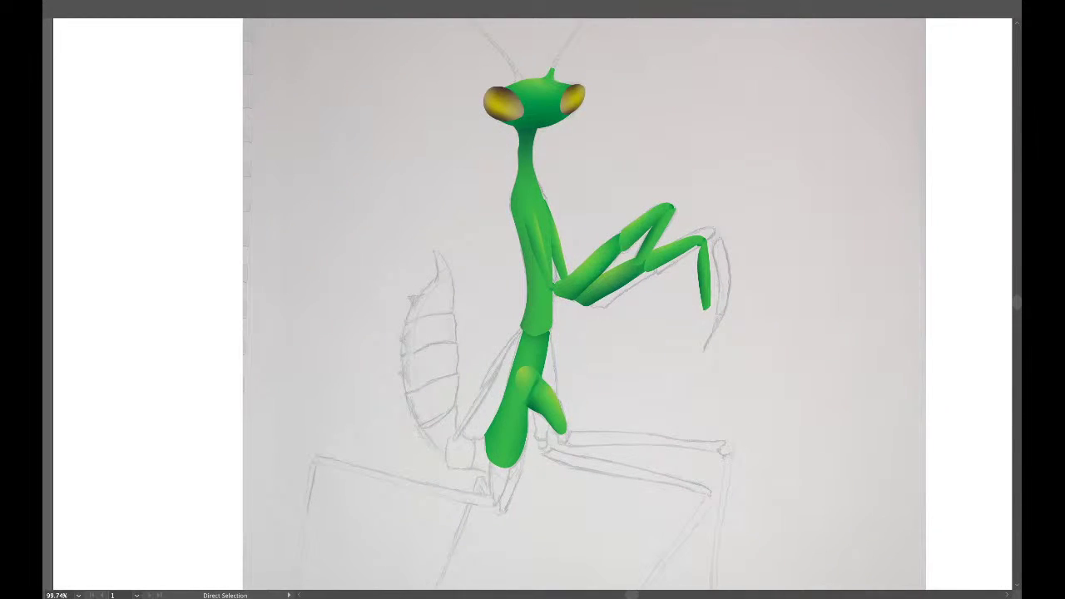
scroll(563, 432, "up", 5)
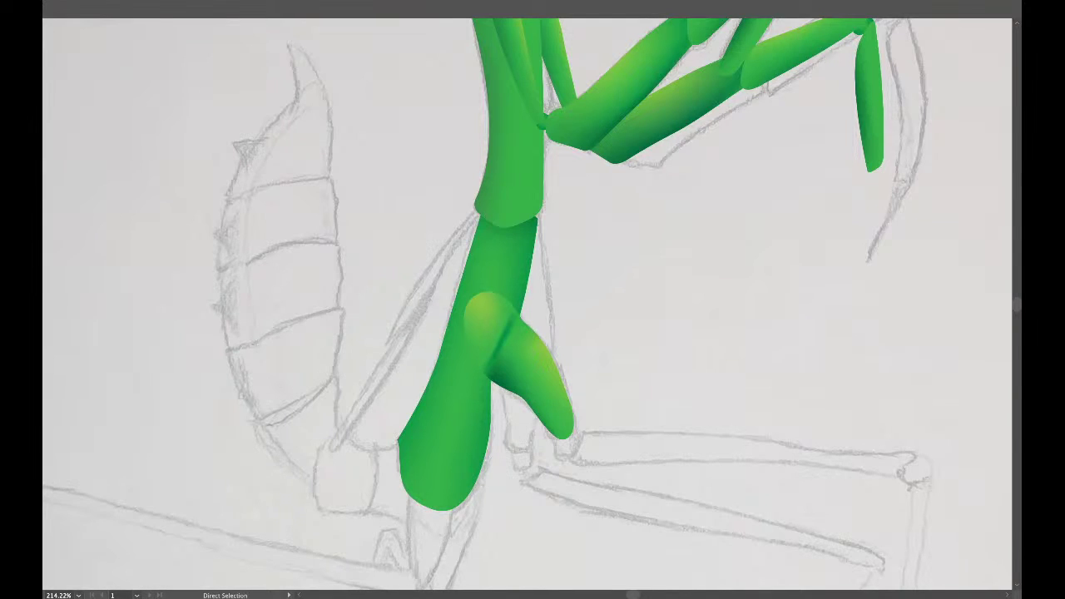
Copy the small round joint from the base of the front arm to the tip of the first hind-leg segment.
scroll(571, 361, "up", 3)
scroll(571, 362, "down", 3)
scroll(571, 361, "right", 2)
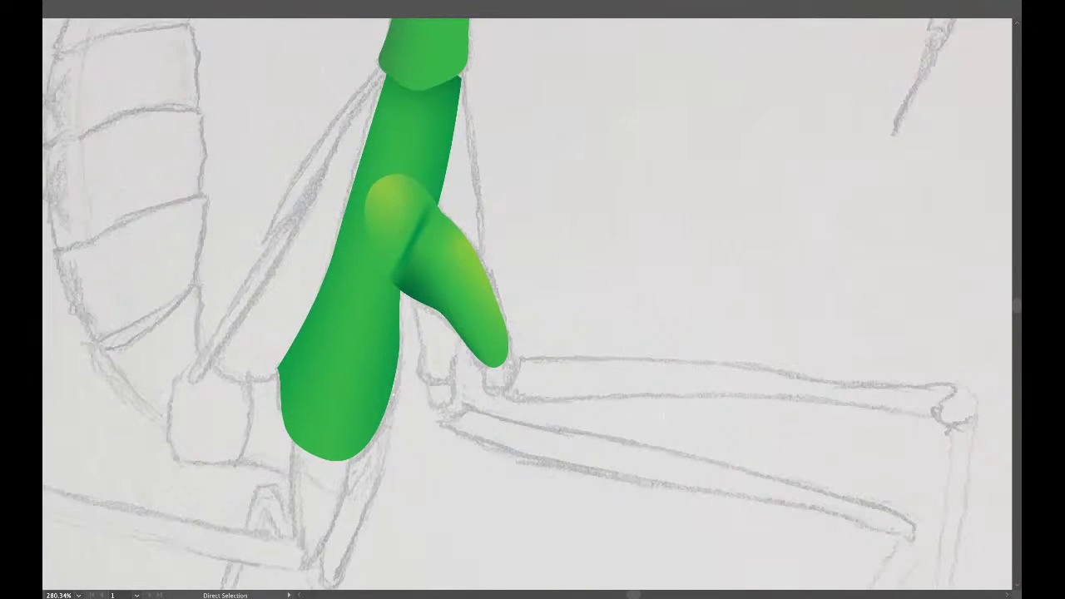
scroll(532, 304, "down", 5)
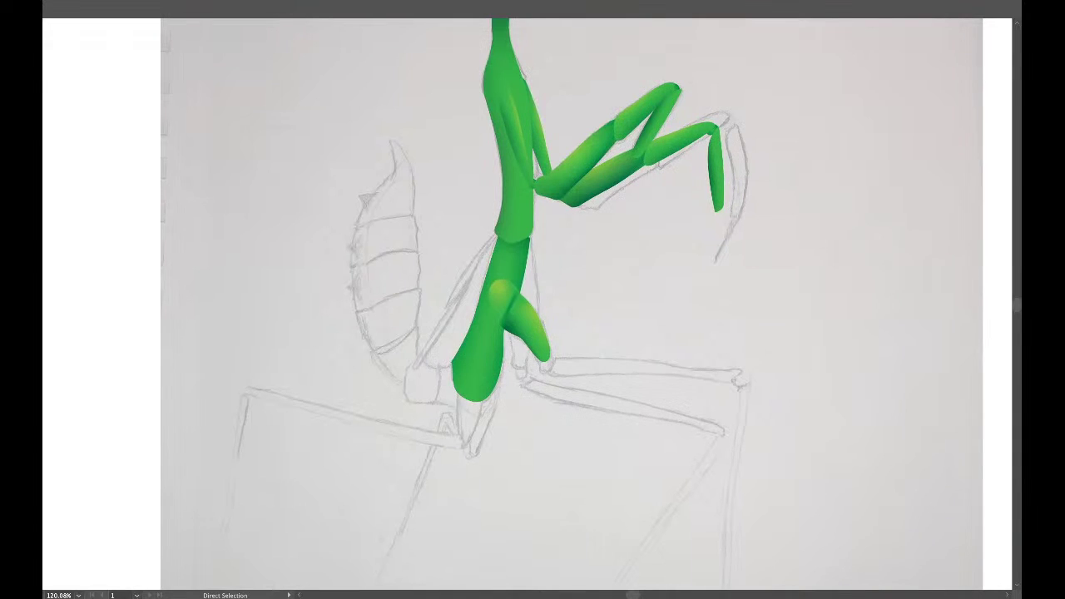
scroll(537, 187, "up", 5)
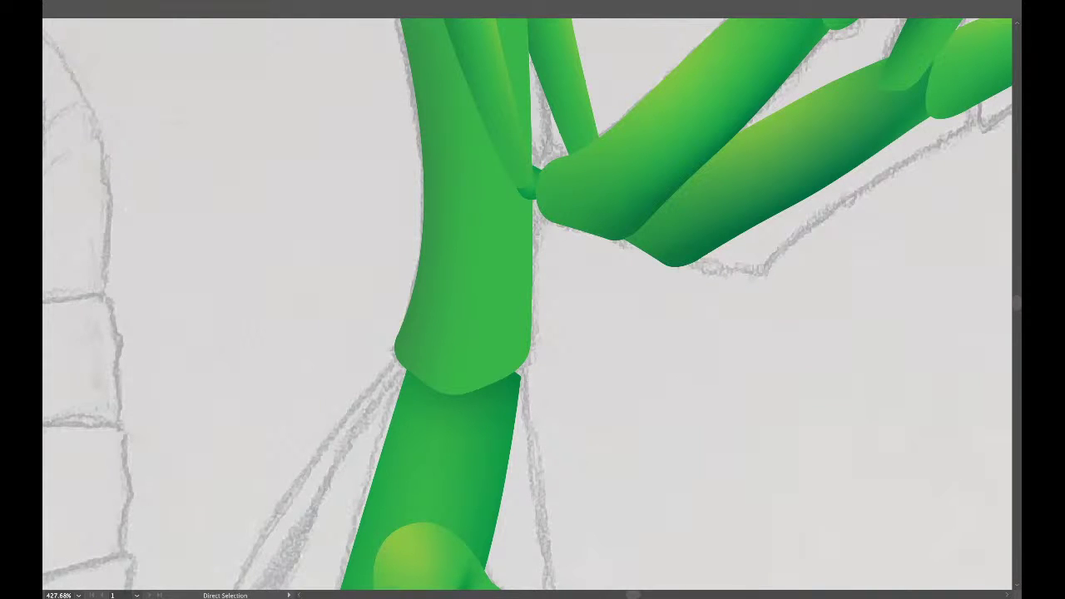
key("v")
scroll(531, 183, "down", 5)
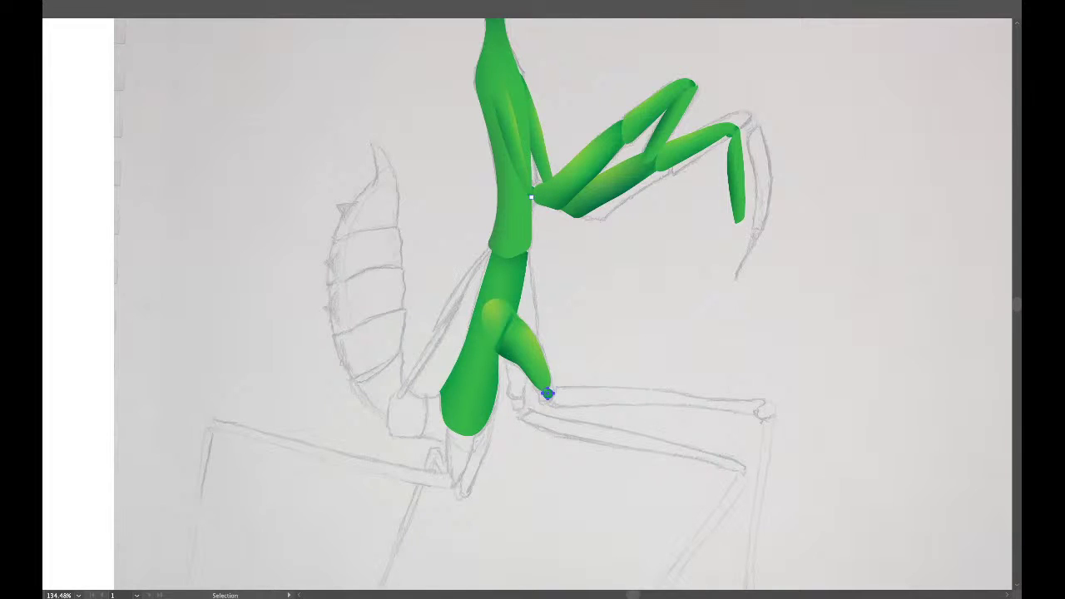
key("ctrl")
scroll(547, 393, "up", 5)
left_click_drag(548, 393, 418, 365)
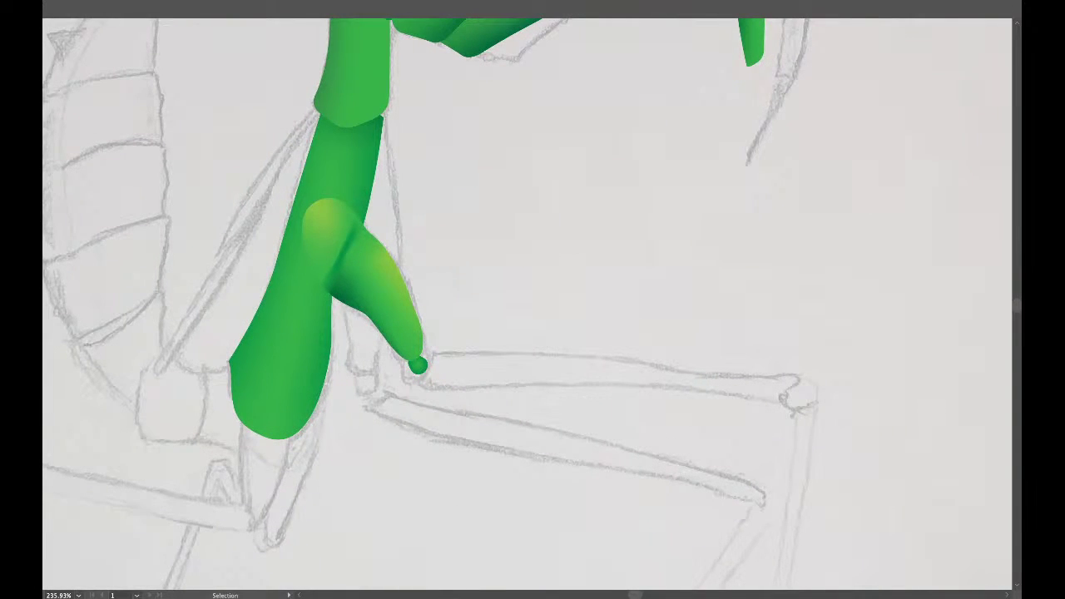
Start a Pen path beside the joint and trace the near end and upper edge of the long leg segment.
left_click_drag(418, 364, 539, 417)
scroll(526, 304, "right", 3)
scroll(526, 303, "down", 1)
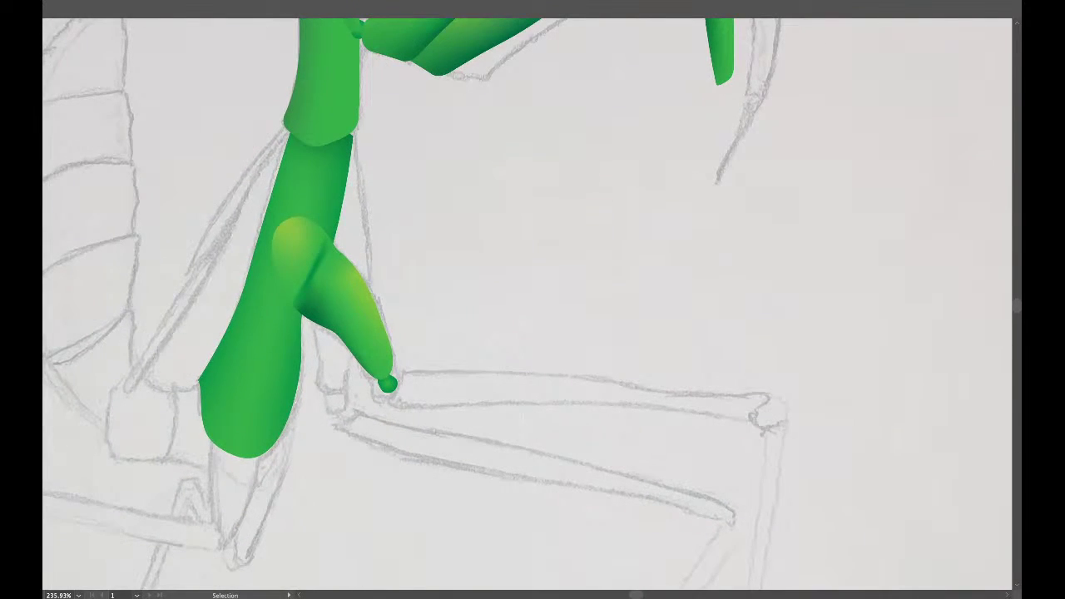
key("p")
scroll(526, 304, "down", 1)
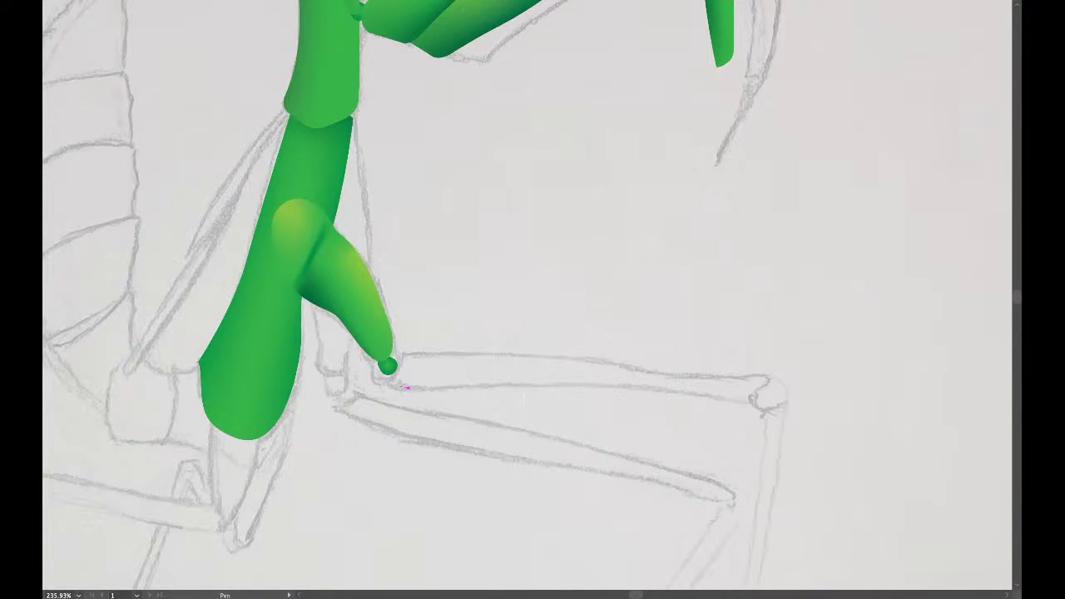
left_click_drag(391, 378, 400, 368)
left_click(399, 357)
left_click_drag(407, 353, 415, 352)
scroll(586, 352, "down", 4)
left_click(610, 362)
left_click_drag(610, 361, 646, 369)
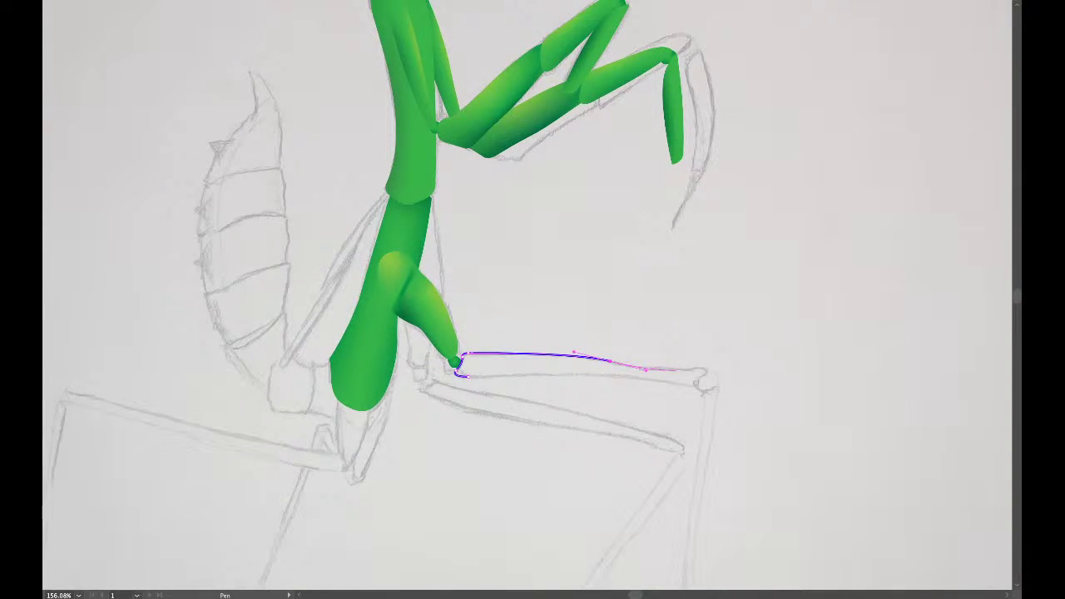
Trace the long leg segment's knee end and lower edge back to the joint and close the outline.
left_click_drag(689, 368, 691, 369)
left_click(702, 369)
left_click_drag(705, 374, 699, 381)
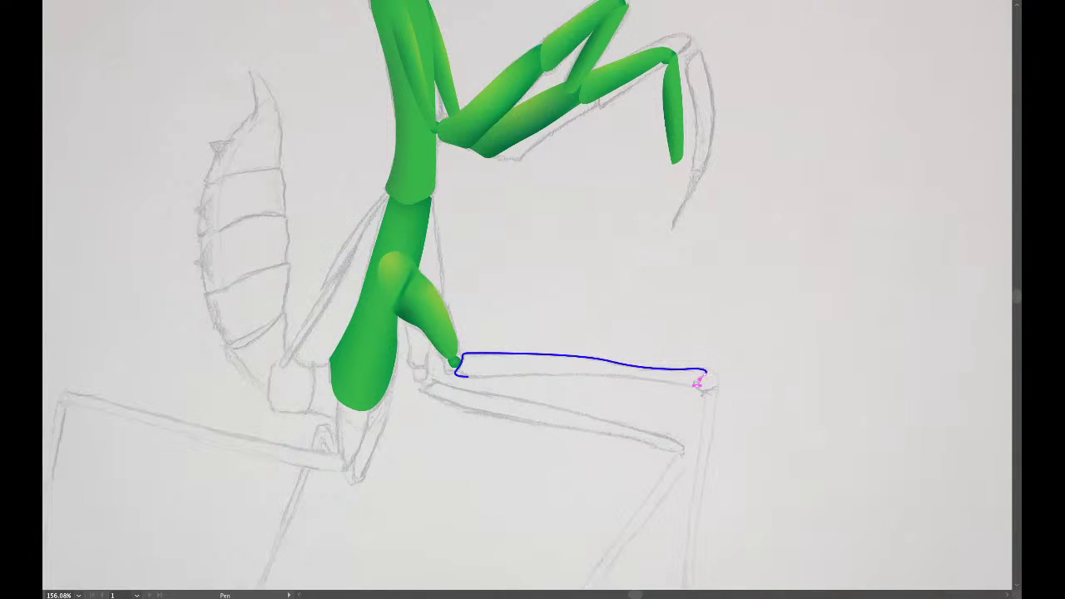
left_click(702, 384)
left_click_drag(660, 381, 657, 380)
left_click(564, 373)
left_click(457, 374)
left_click(586, 332, "ctrl")
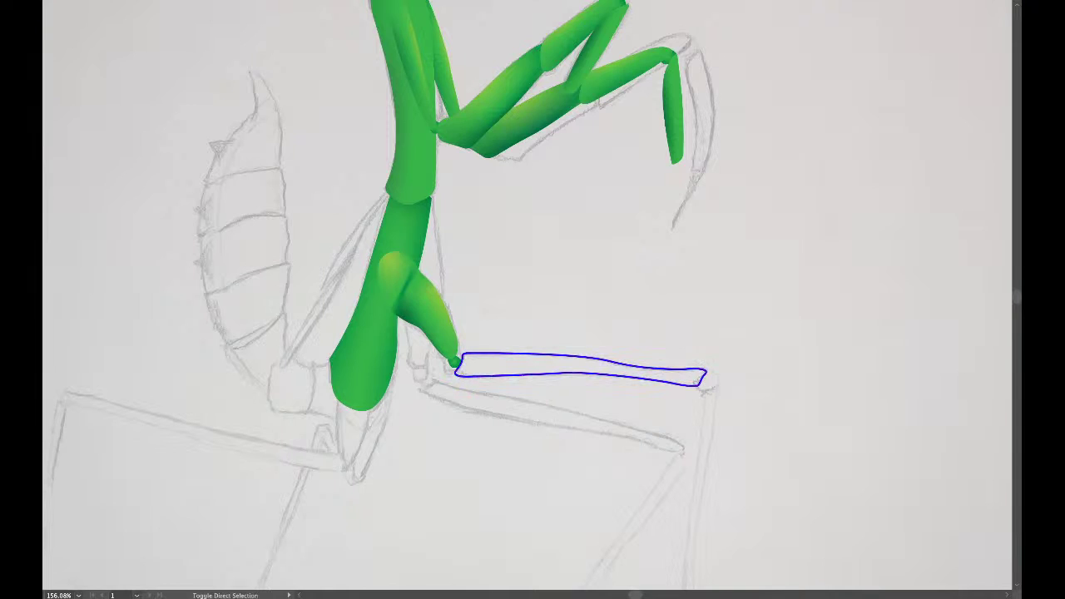
scroll(585, 332, "down", 5)
scroll(585, 332, "up", 6)
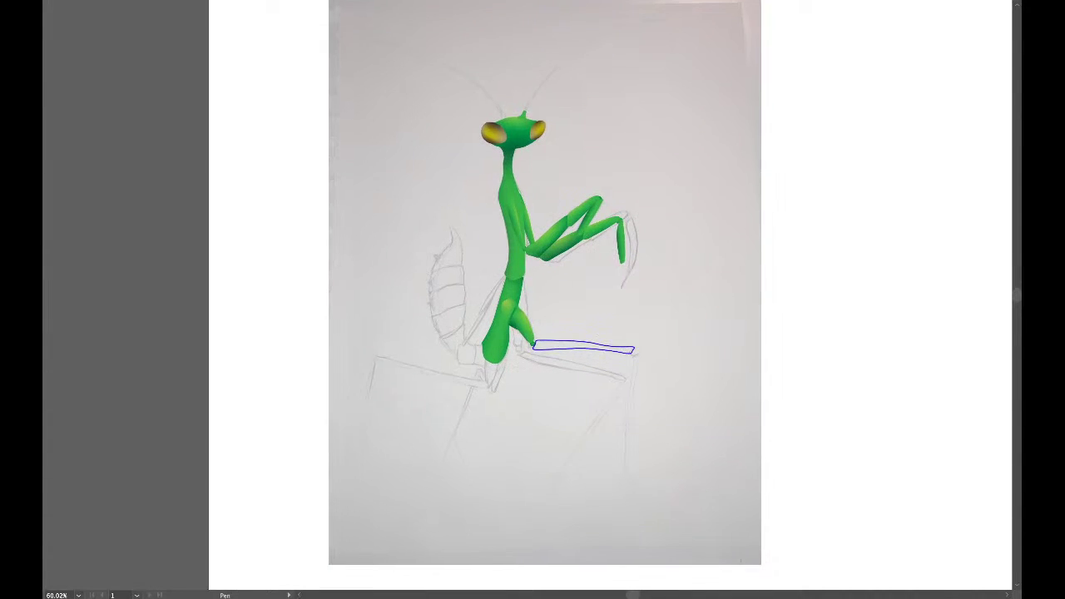
key("v")
left_click(586, 361)
key("a")
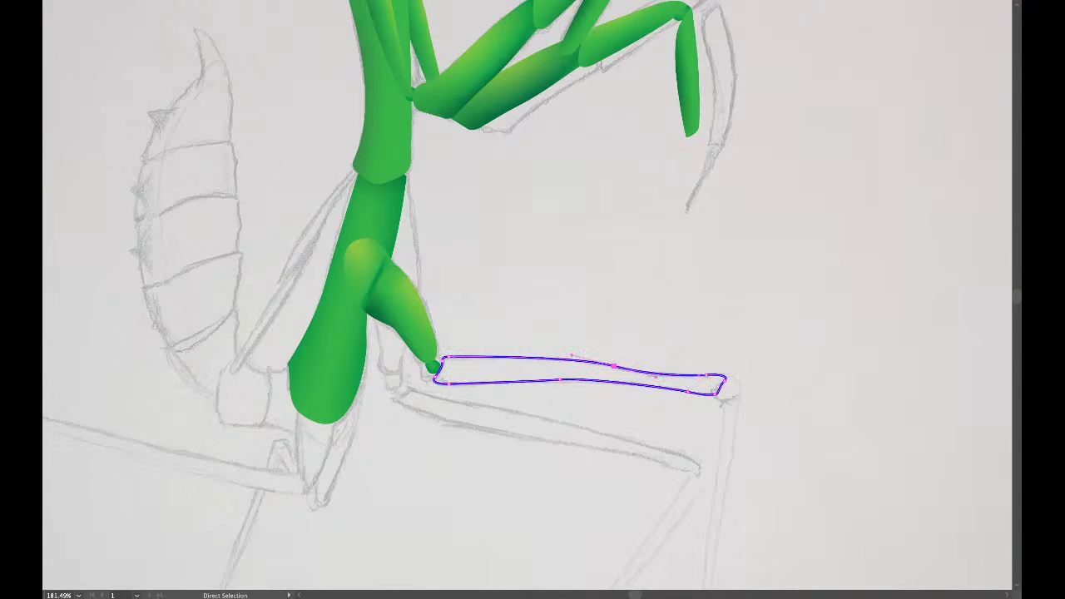
key("ctrl+shift+a")
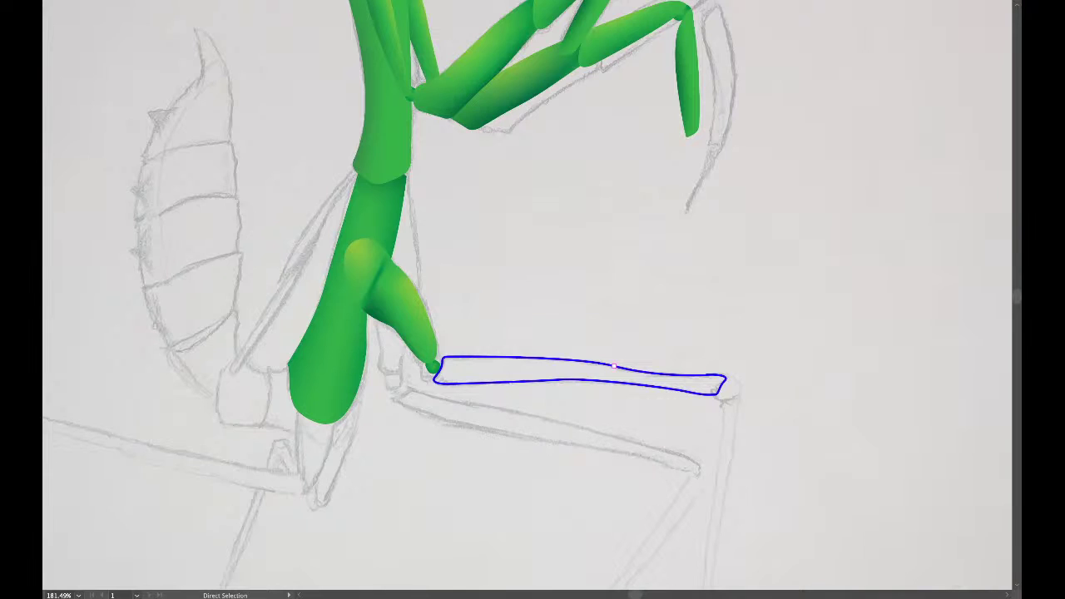
Draw a rectangle enclosing the long leg segment's outline and rotate it slightly to follow the segment's slope.
key("f")
key("m")
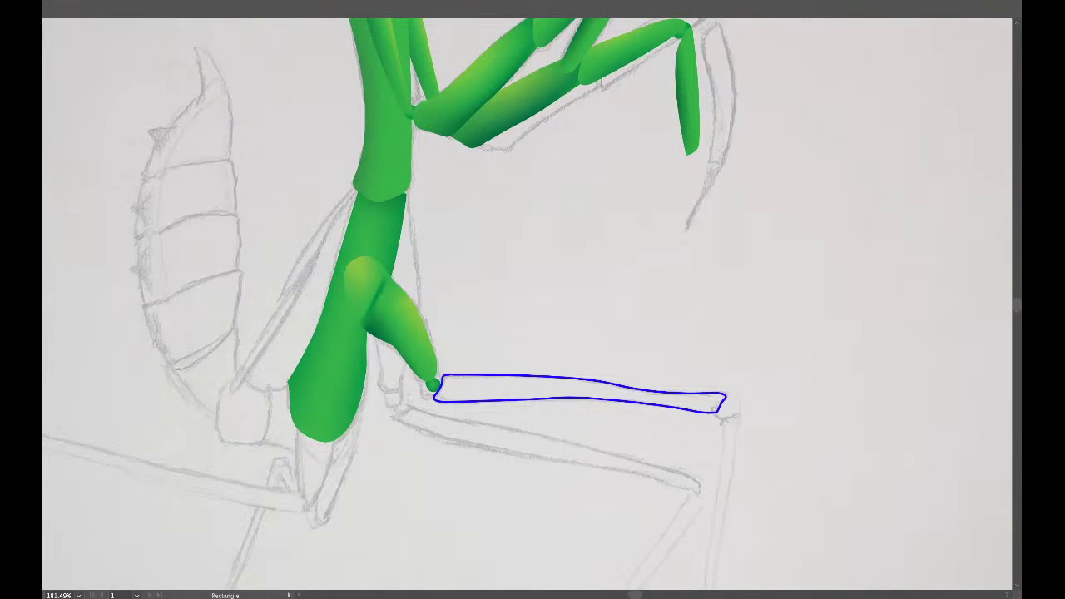
mouse_move(416, 349)
left_mouse_down()
mouse_move(582, 435)
mouse_move(791, 459)
mouse_move(765, 435)
mouse_move(763, 447)
left_mouse_up()
key("r")
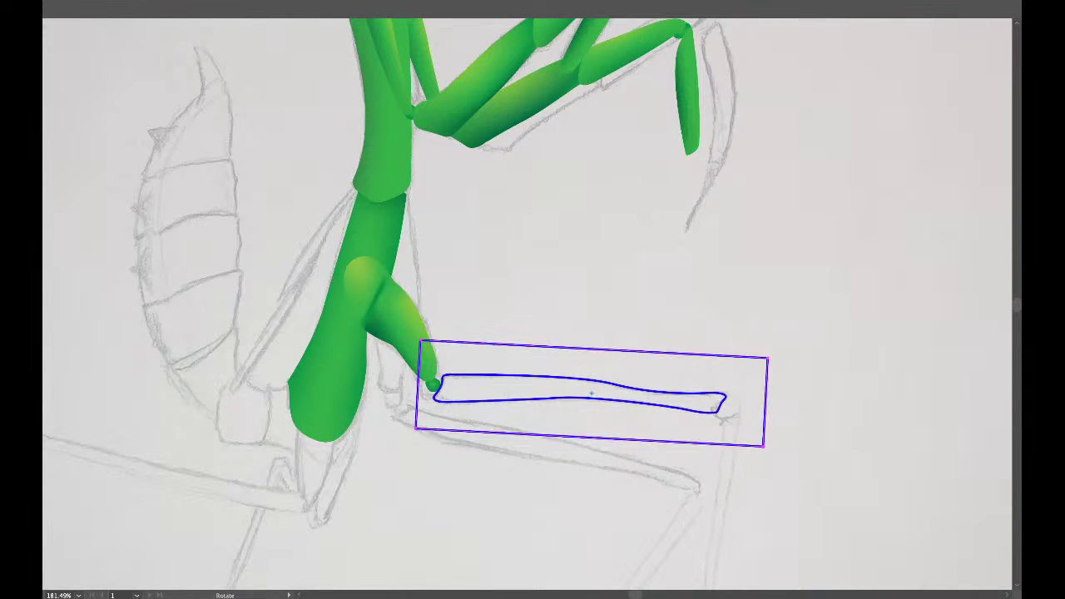
Fill the rectangle with the solid body green and clip it to the long leg segment's outline.
key("v")
left_click(641, 404)
key("a")
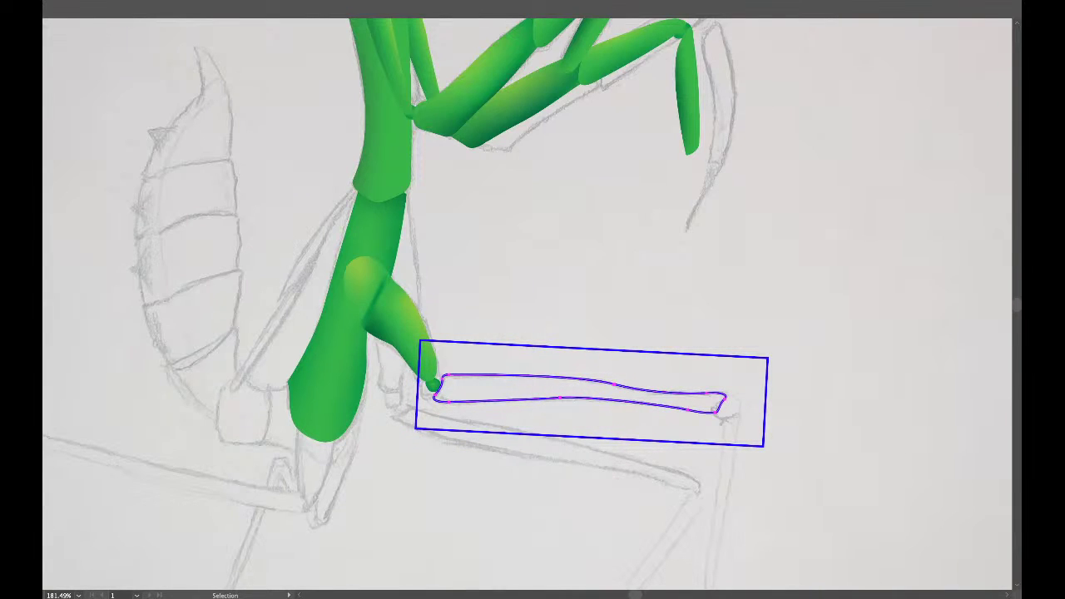
key("ctrl+shift+a")
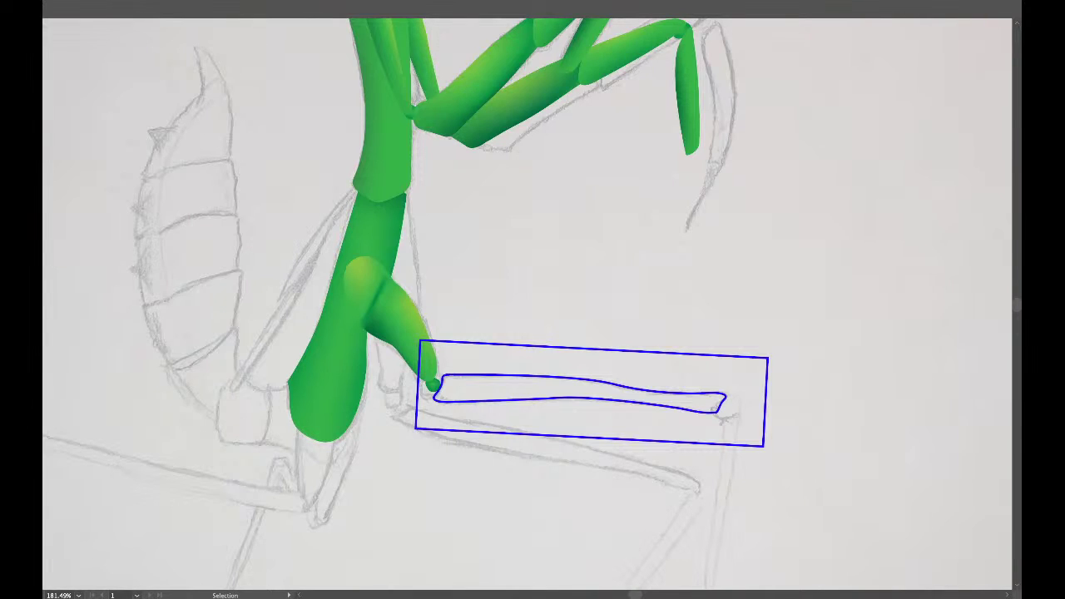
left_click(765, 406)
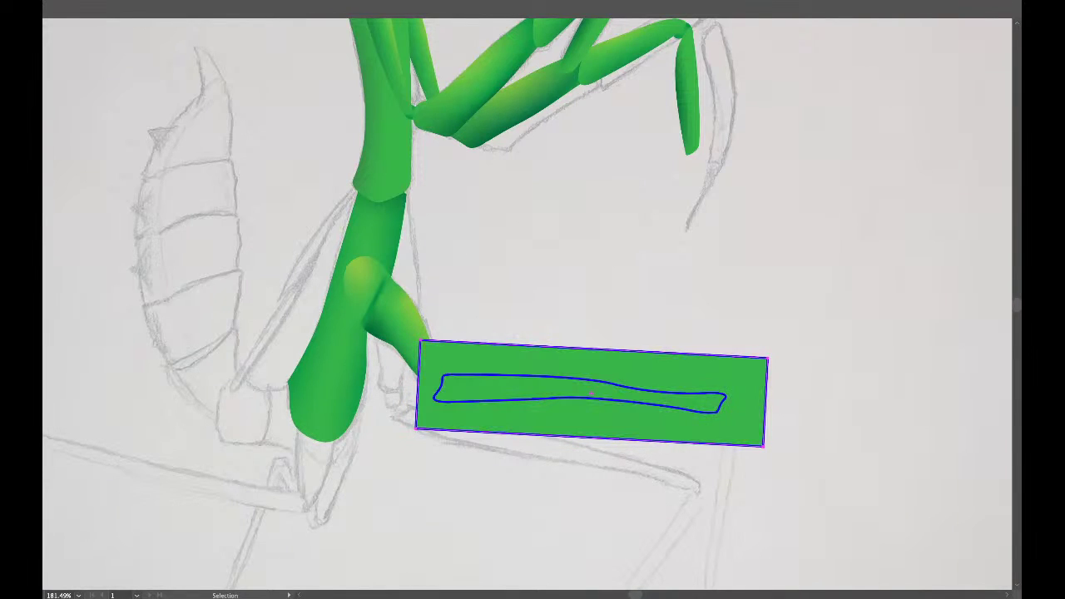
key("/")
left_click(674, 393, "shift")
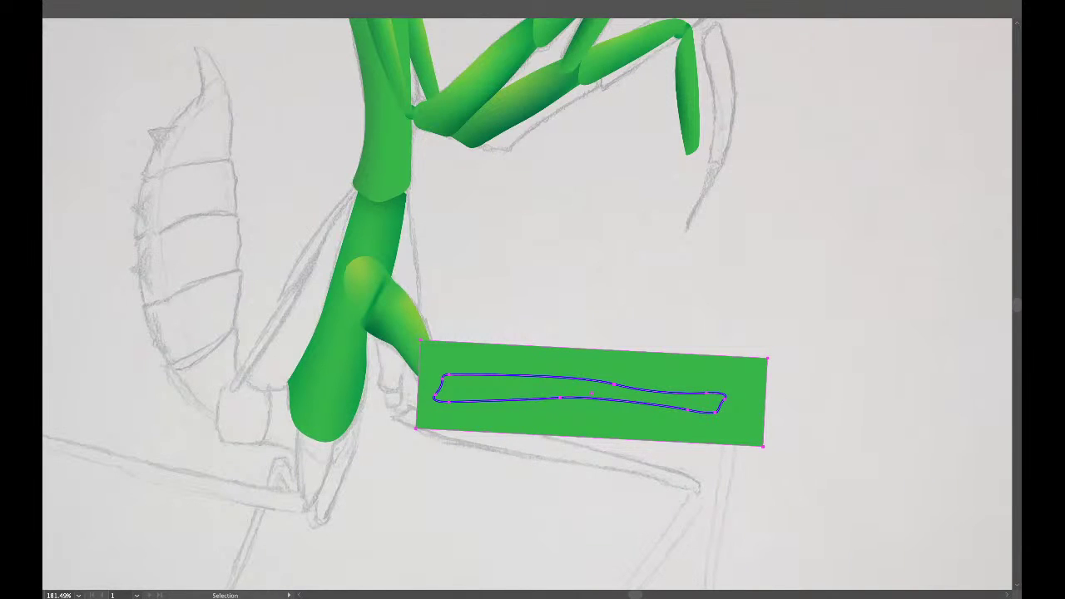
key("ctrl+7")
key("ctrl")
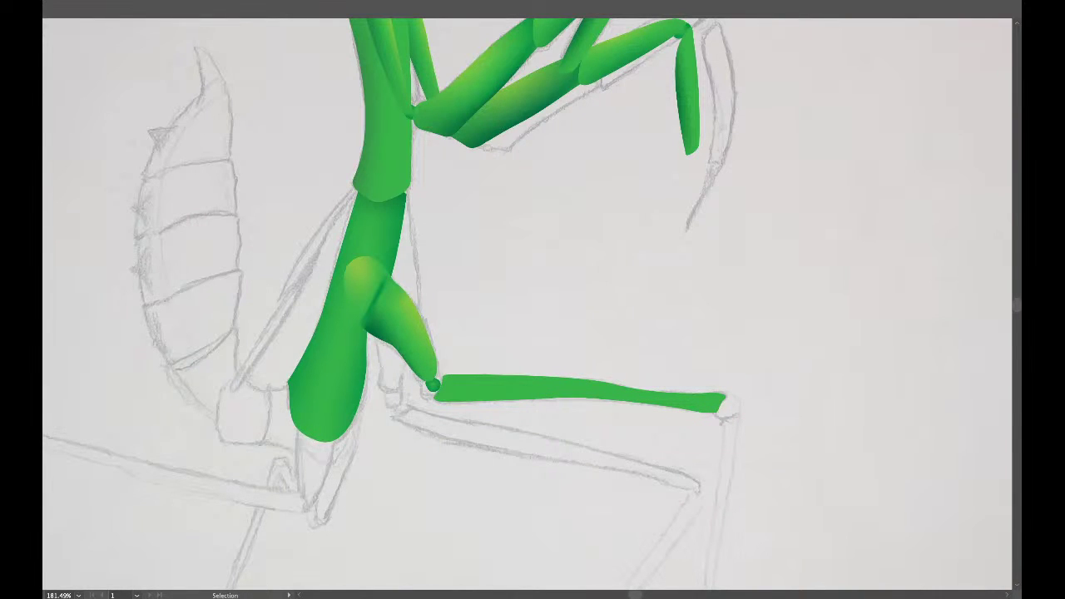
Add a gradient mesh to the clipped rectangle with three lines along the leg segment and one across its narrow part.
key("a")
left_click(582, 389)
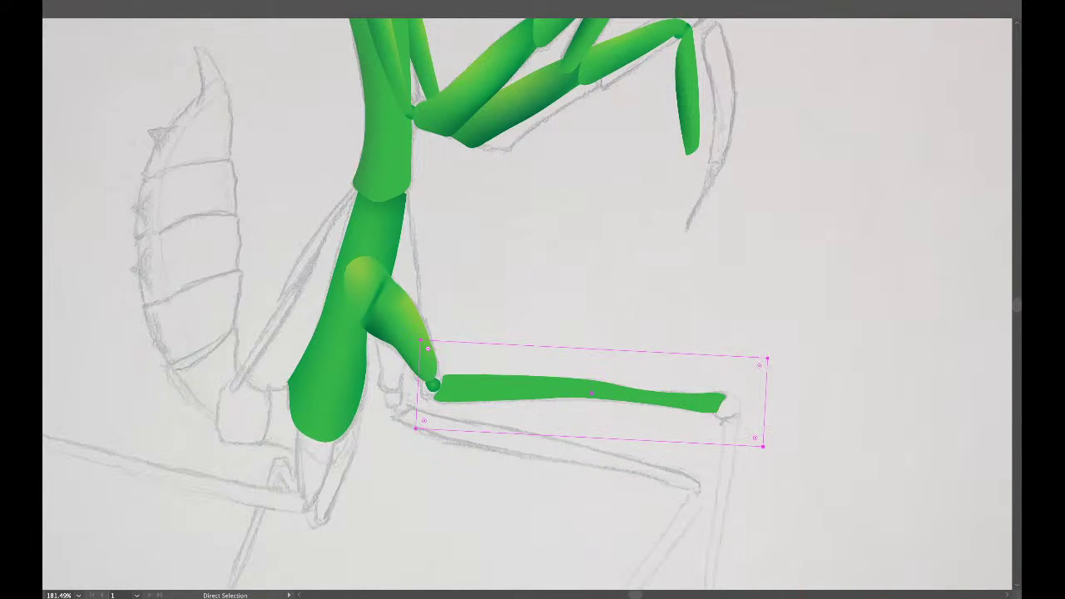
key("u")
left_click(765, 408)
left_click(642, 403)
left_click(722, 420)
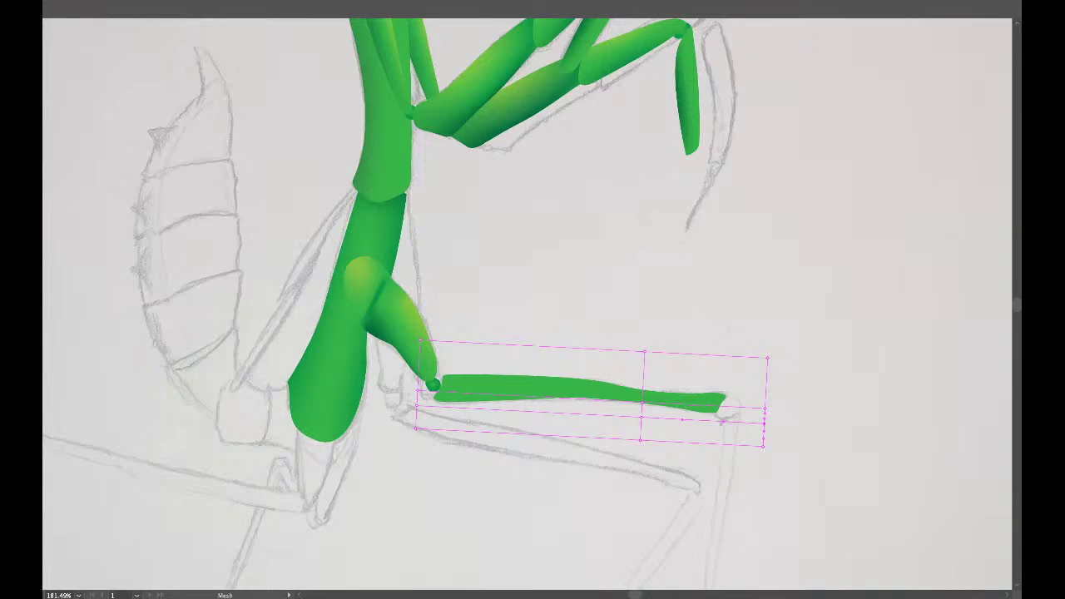
left_click(725, 388)
Move the central mesh point in the leg segment's narrow part slightly upward to follow its shape.
key("a")
left_click(642, 402)
left_click(684, 400)
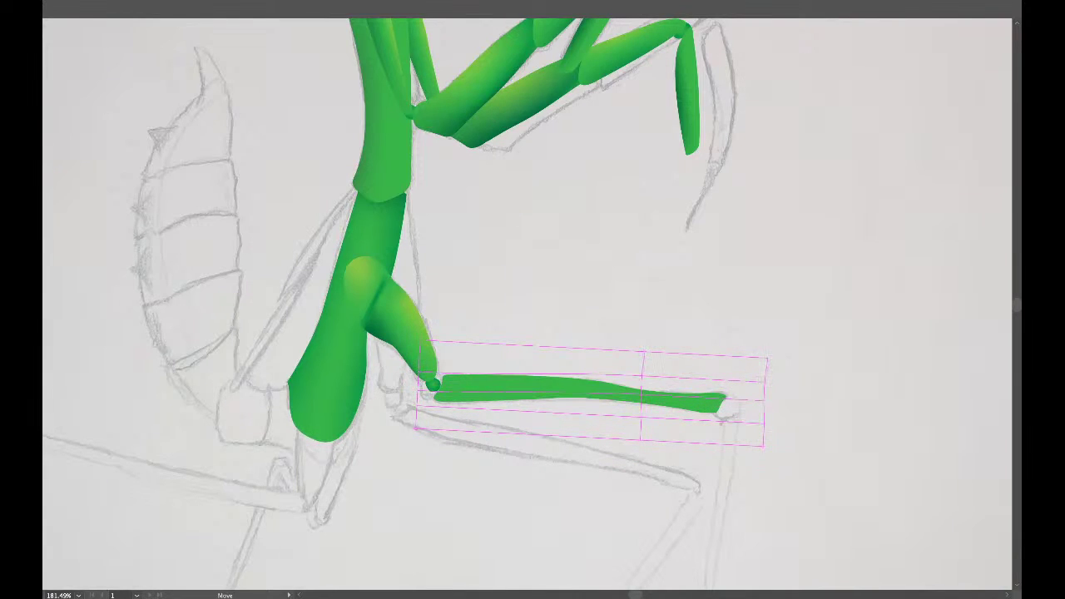
left_click_drag(642, 402, 642, 397)
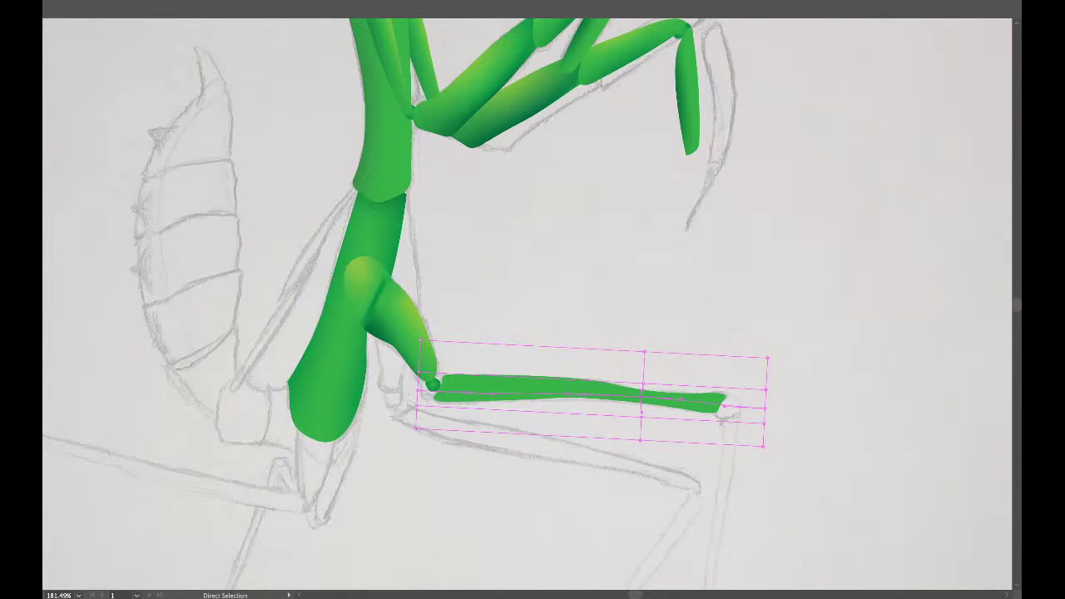
key("ctrl+shift+a")
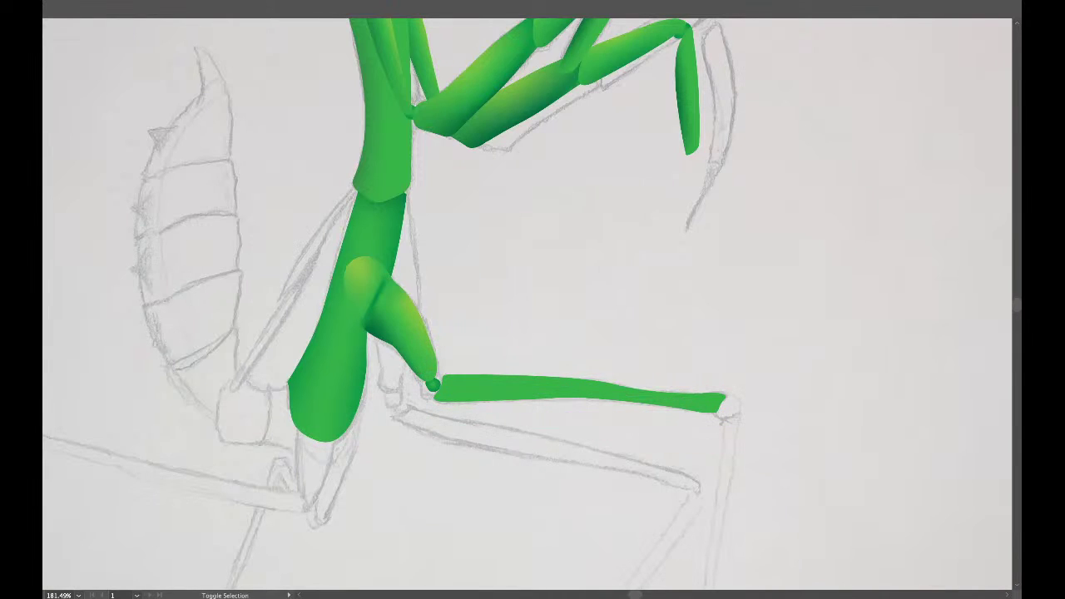
left_click(721, 406)
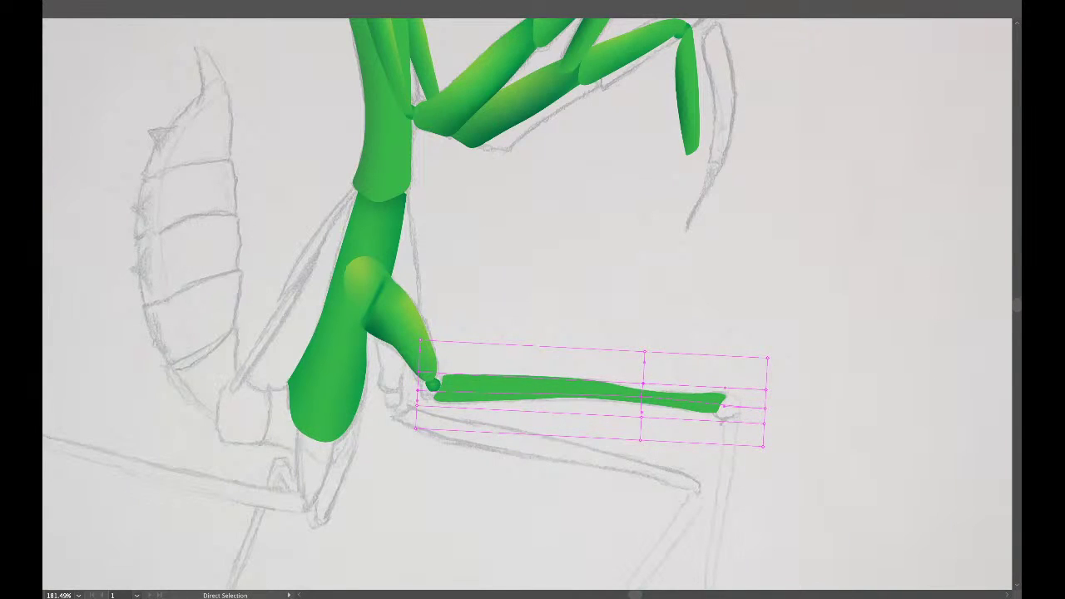
left_click_drag(642, 383, 636, 376)
scroll(500, 333, "up", 5)
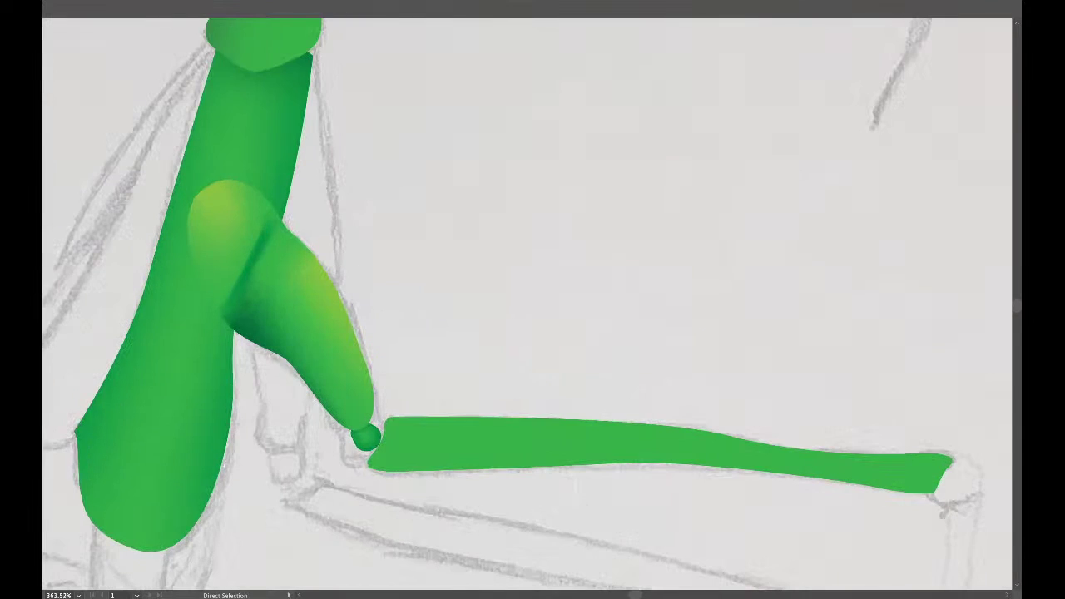
left_click_drag(575, 489, 480, 434)
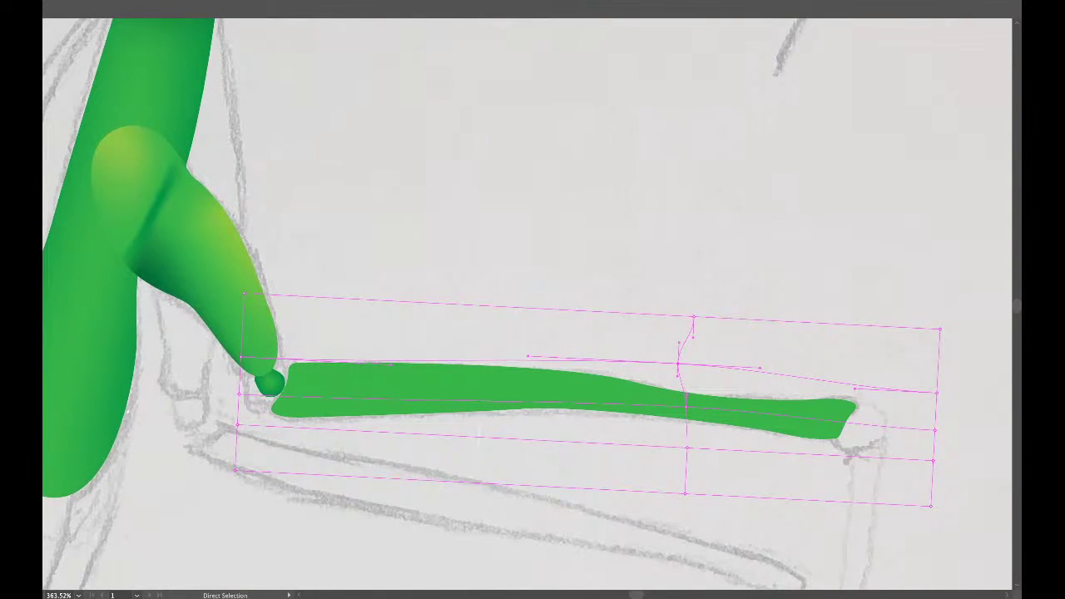
left_click_drag(678, 364, 674, 395)
key("ctrl+z")
key("ctrl+z")
key("ctrl+z")
key("ctrl+z")
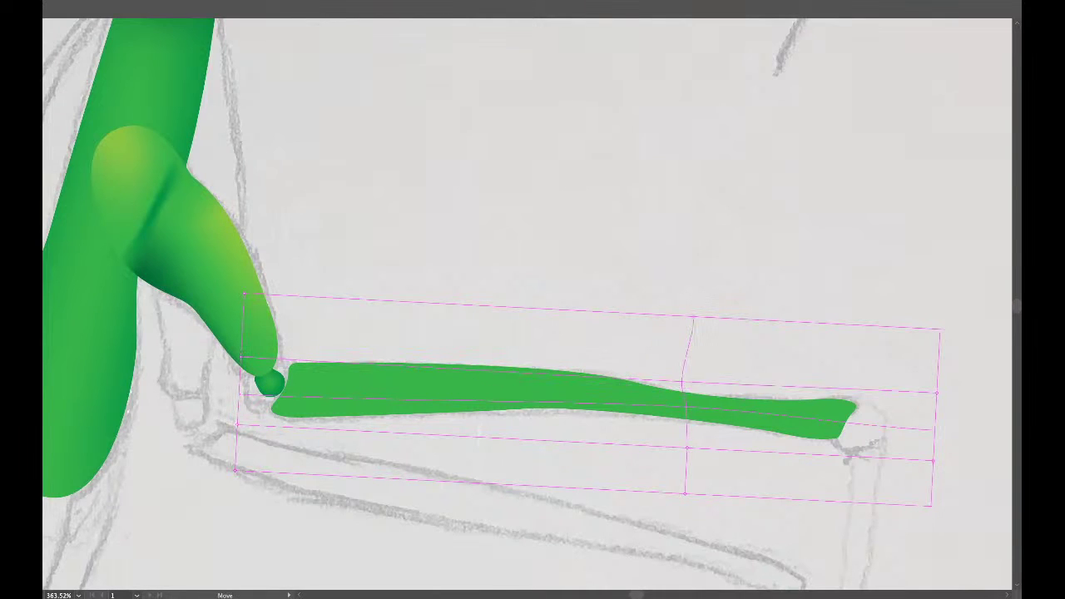
Isolate the clipped leg segment and recolour its mesh points with darker green and a yellow-green highlight toward the knee.
key("v")
left_click(582, 391)
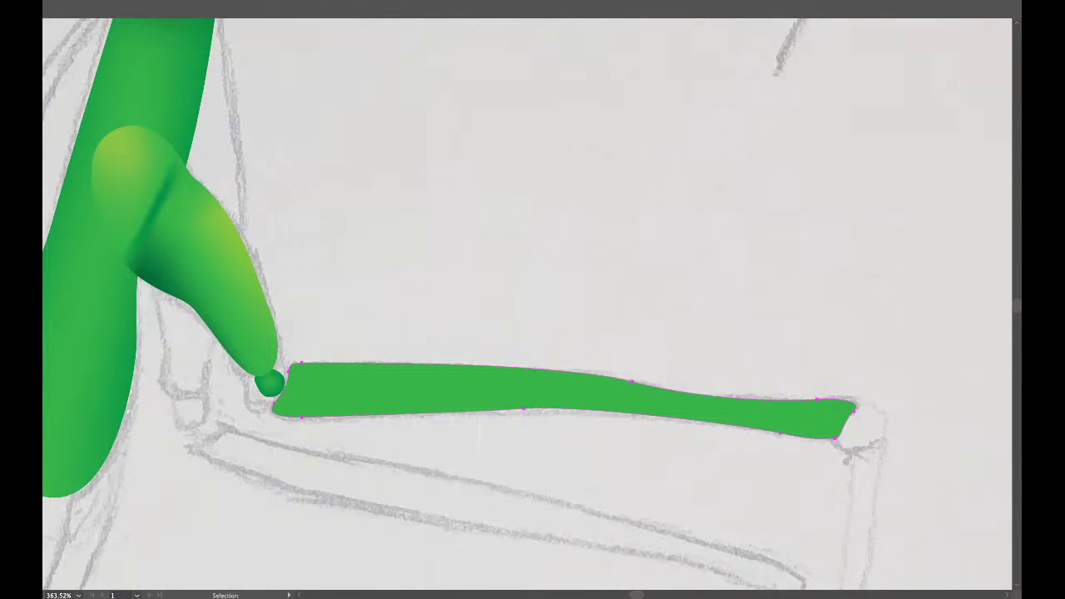
double_click(565, 389)
left_click(566, 389)
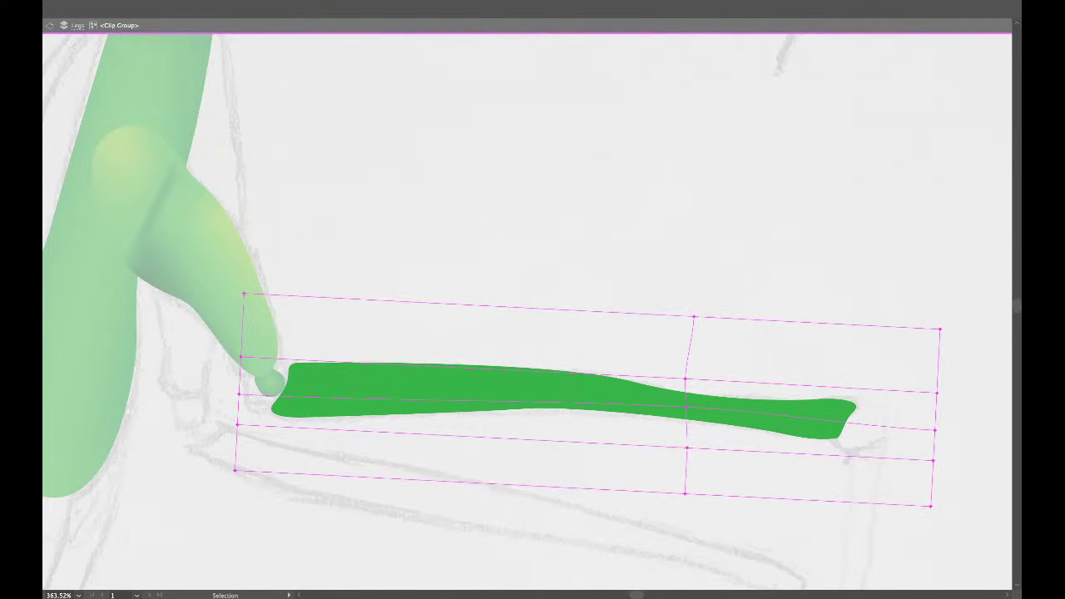
key("a")
key("ctrl+shift+a")
key("ctrl+0")
key("v")
key("Escape")
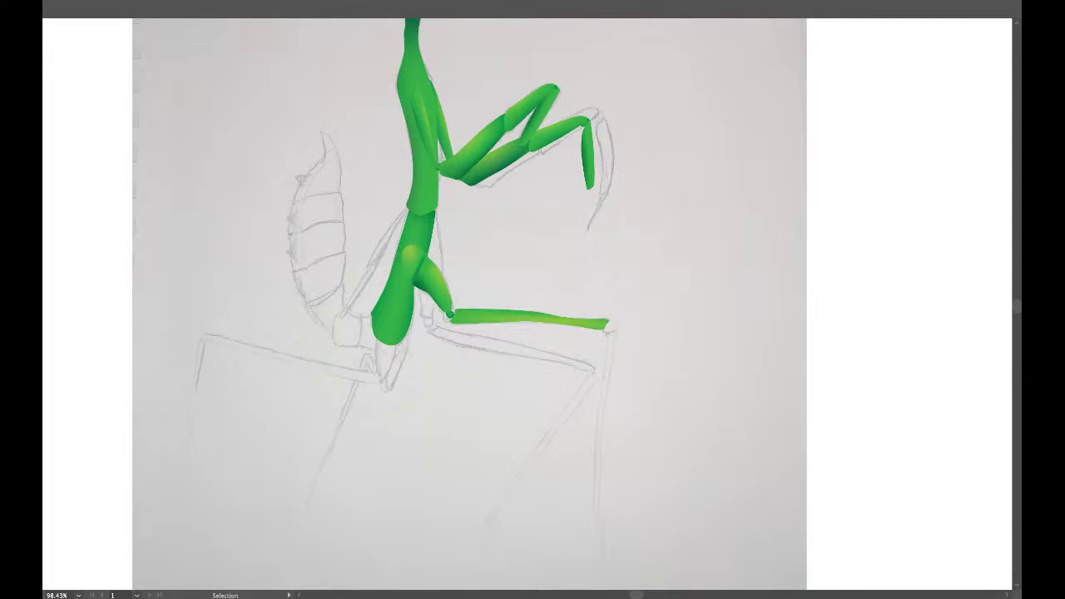
Undo the yellow-green highlight on the long leg segment's mesh back to the dark green shading and deselect it.
scroll(543, 306, "up", 5)
key("a")
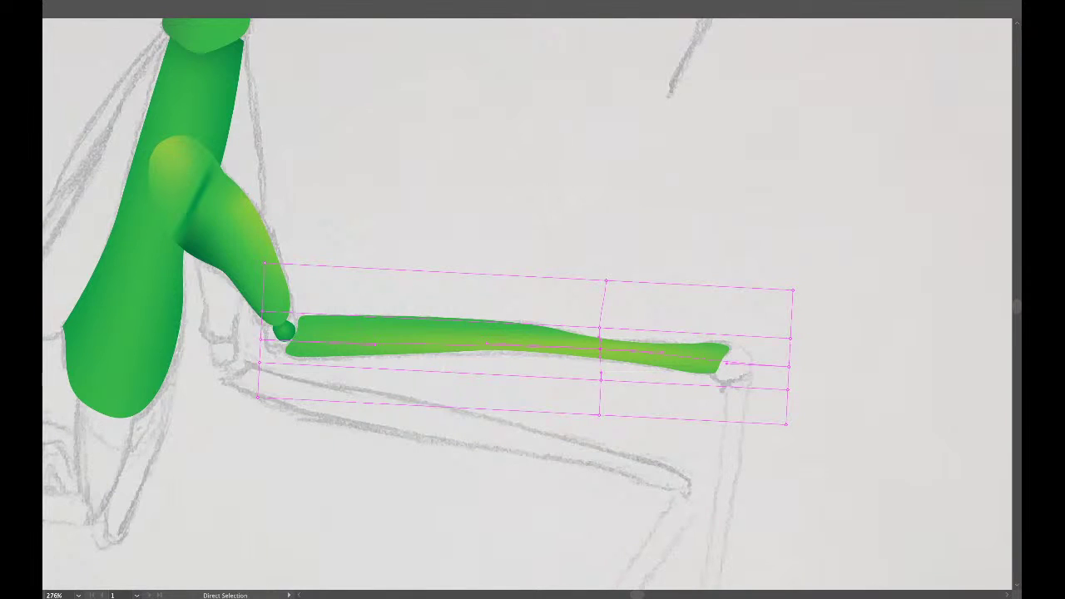
key("ctrl+z")
key("ctrl+z")
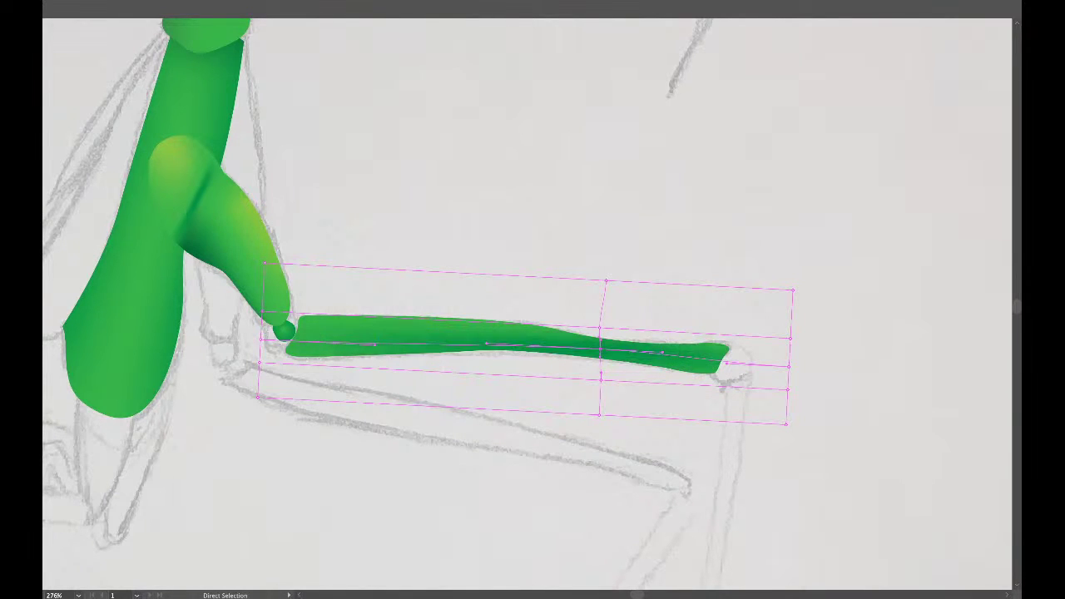
key("ctrl+shift+a")
scroll(407, 316, "down", 1)
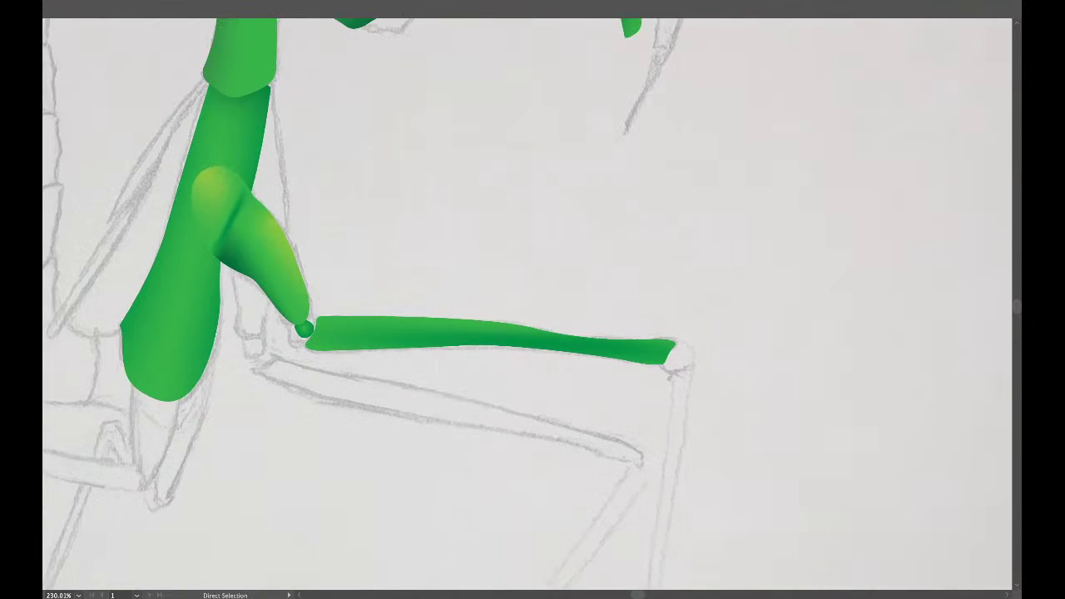
Move the left eye's upper inner mesh point onto the eye's edge and adjust its handles to smooth the shading.
scroll(445, 304, "down", 3)
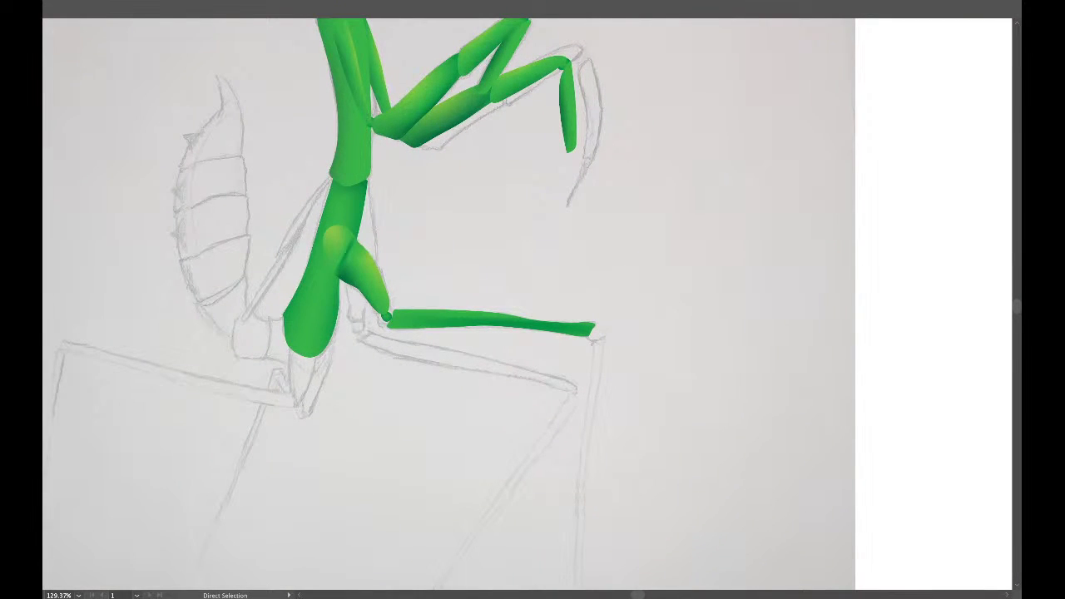
left_click_drag(499, 300, 568, 368)
scroll(482, 304, "up", 2)
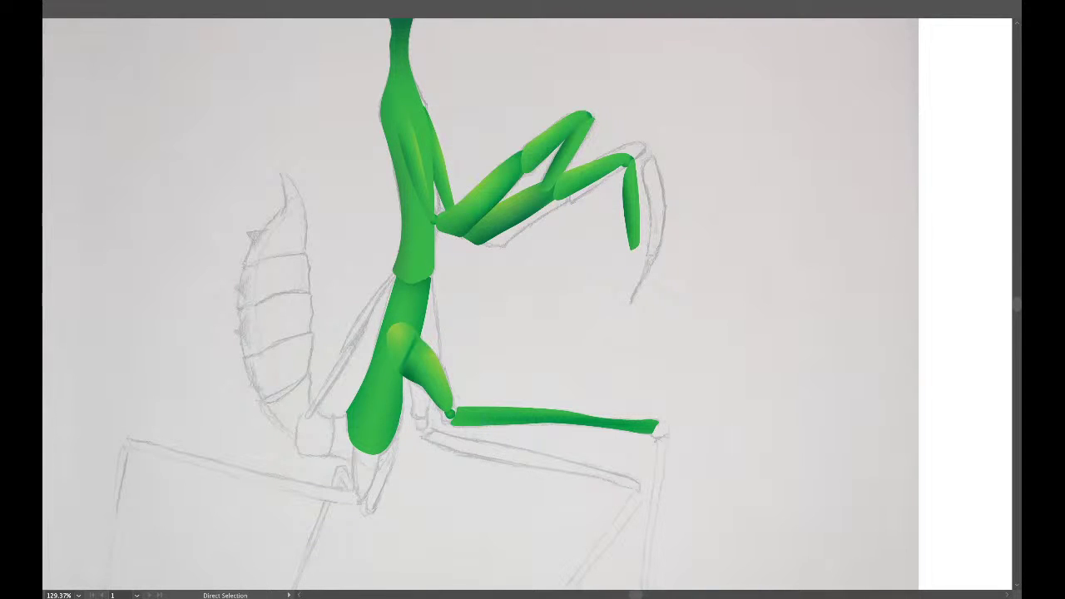
scroll(527, 304, "left", 5)
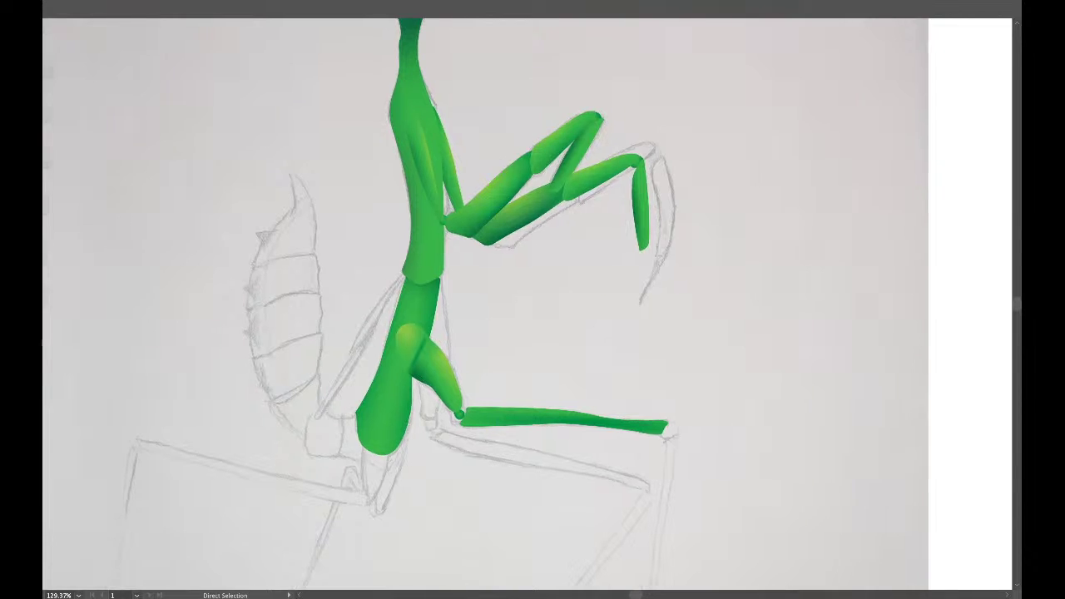
scroll(527, 304, "up", 5)
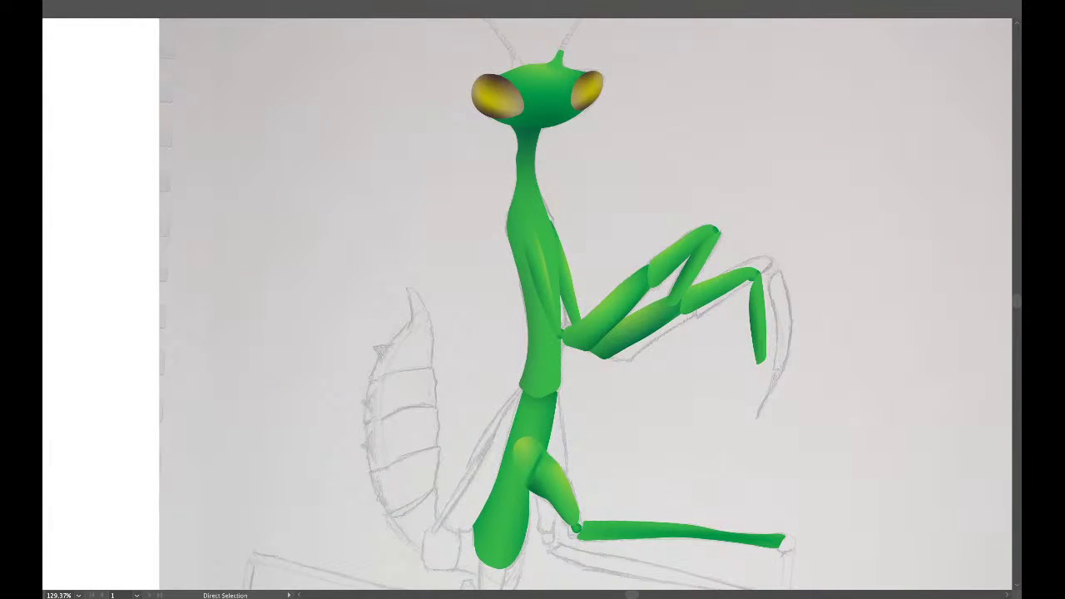
scroll(505, 83, "up", 2)
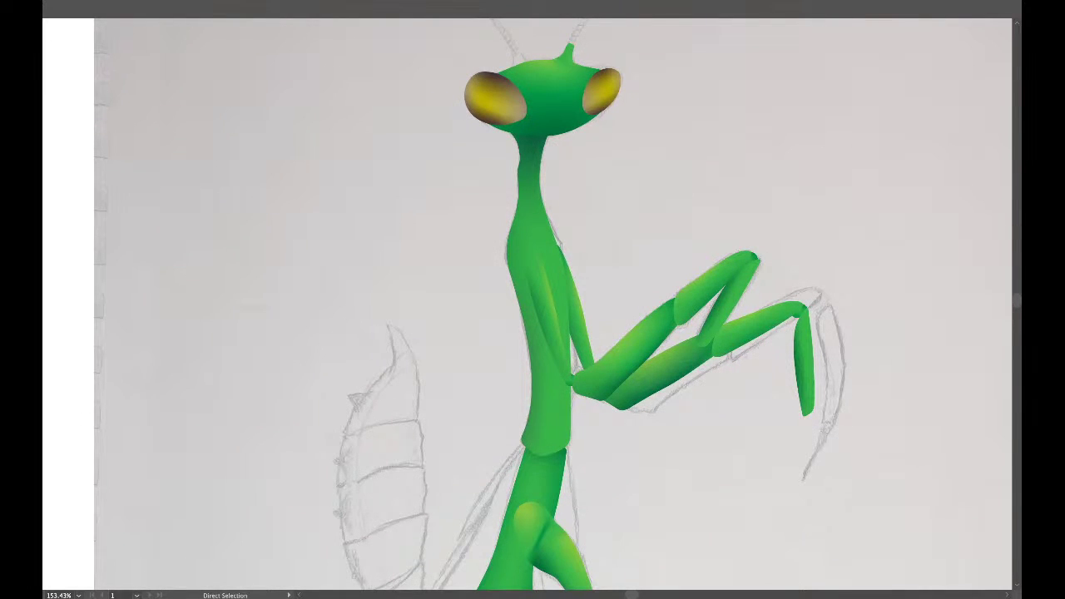
scroll(524, 92, "up", 5)
left_click(527, 194)
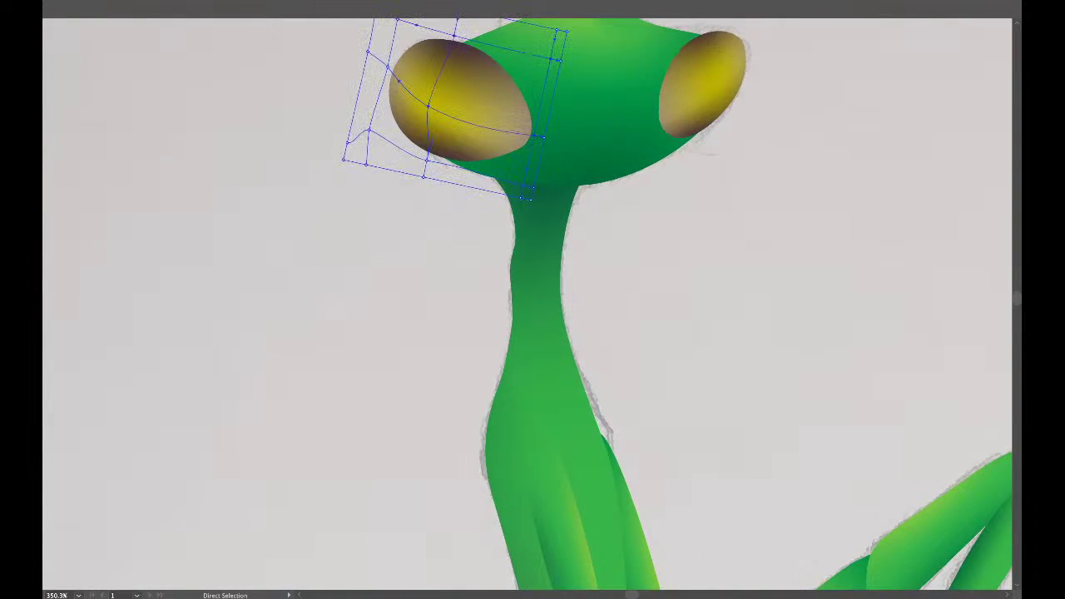
left_click_drag(550, 59, 537, 74)
left_click_drag(537, 74, 494, 53)
left_click_drag(518, 74, 514, 76)
key("ctrl+shift+a")
Shift the right eye's upper inner mesh point slightly toward the eye and shorten its handles.
scroll(553, 96, "down", 5)
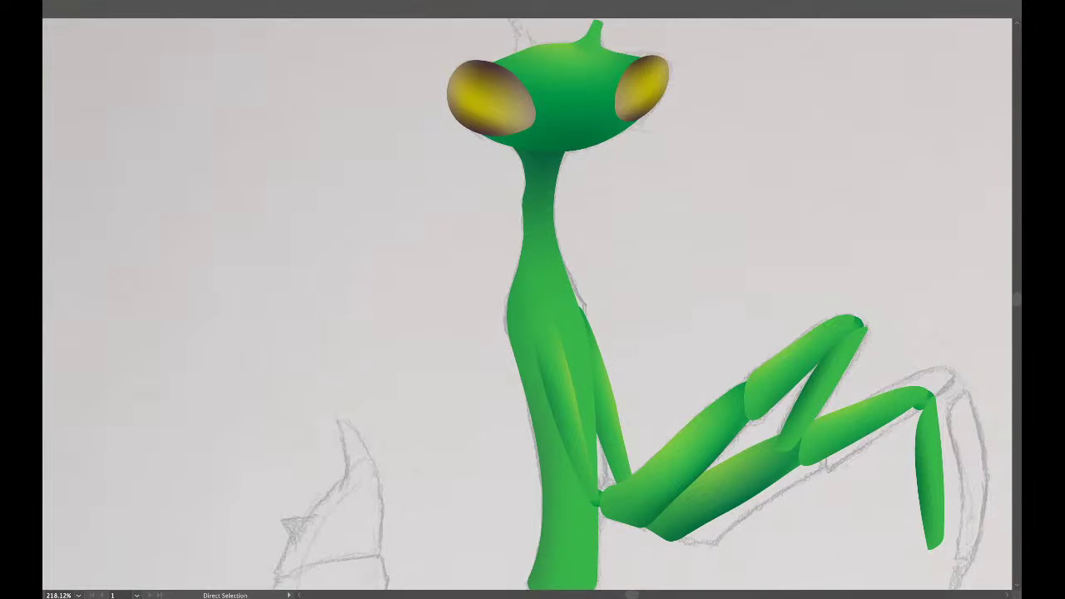
left_click_drag(532, 299, 501, 318)
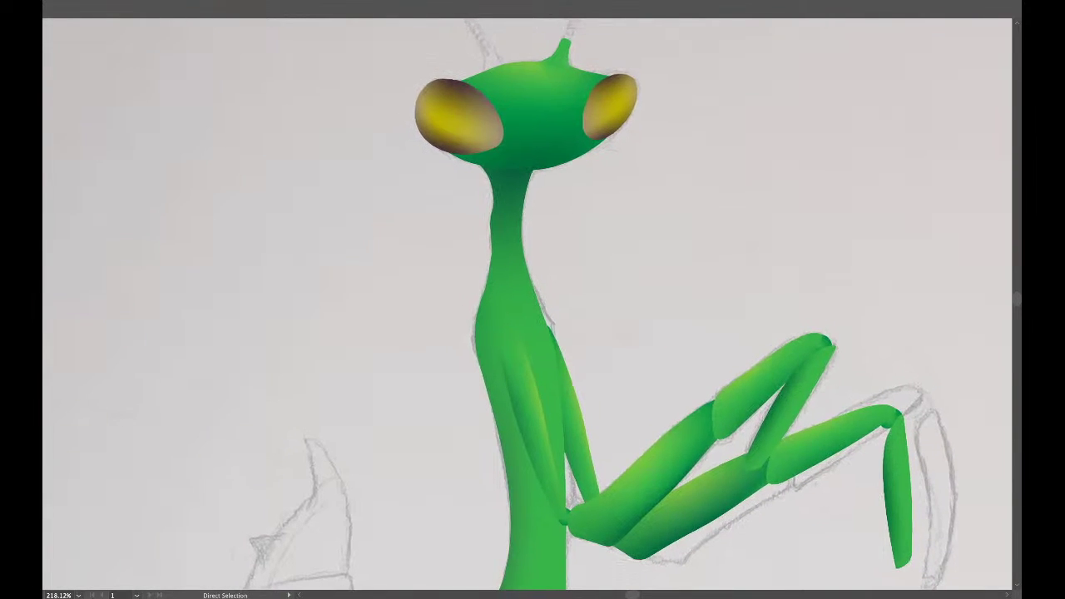
left_click(613, 101)
scroll(595, 109, "up", 4)
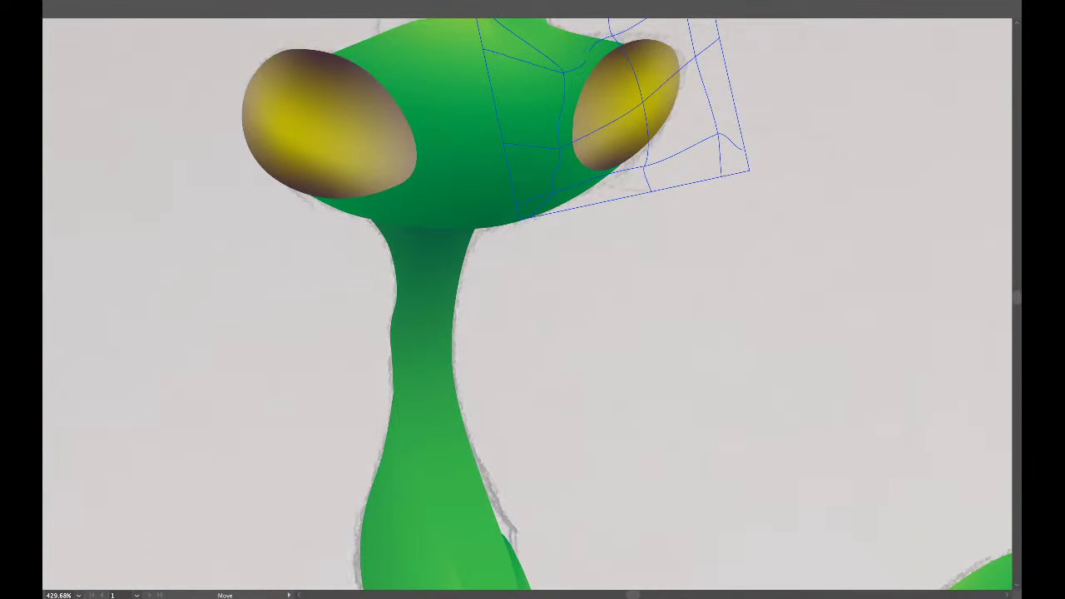
key("a")
left_click(568, 79)
key("alt")
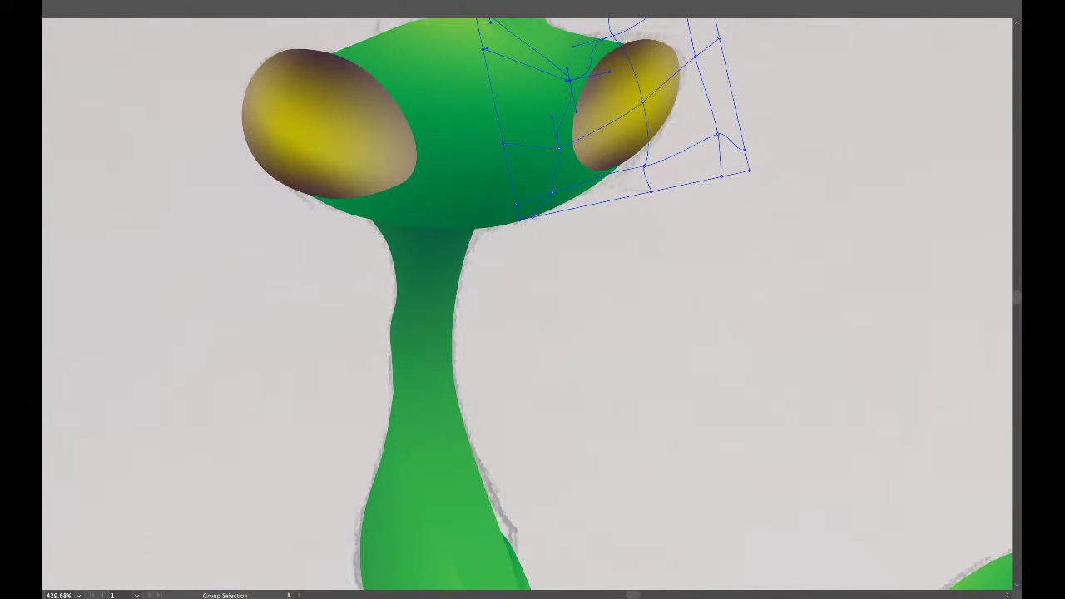
left_click_drag(610, 72, 575, 71)
left_click_drag(576, 112, 578, 86)
left_click(612, 36)
key("ctrl+shift+a")
Add a new mesh point in the upper outer part of the left eye, above its central mesh point.
scroll(614, 35, "down", 4)
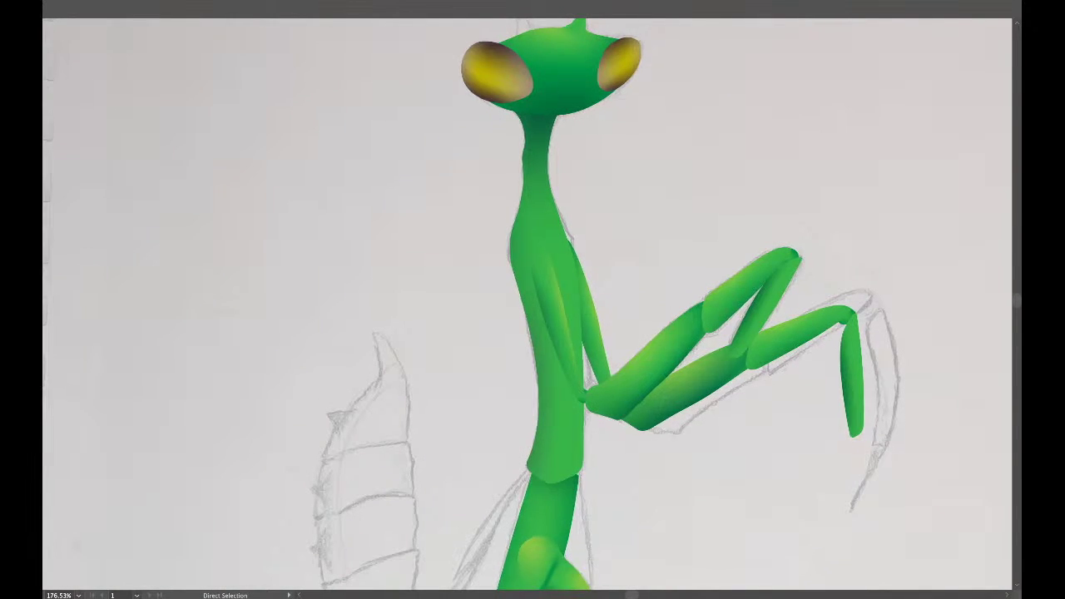
left_click_drag(614, 35, 619, 68)
scroll(507, 86, "up", 2)
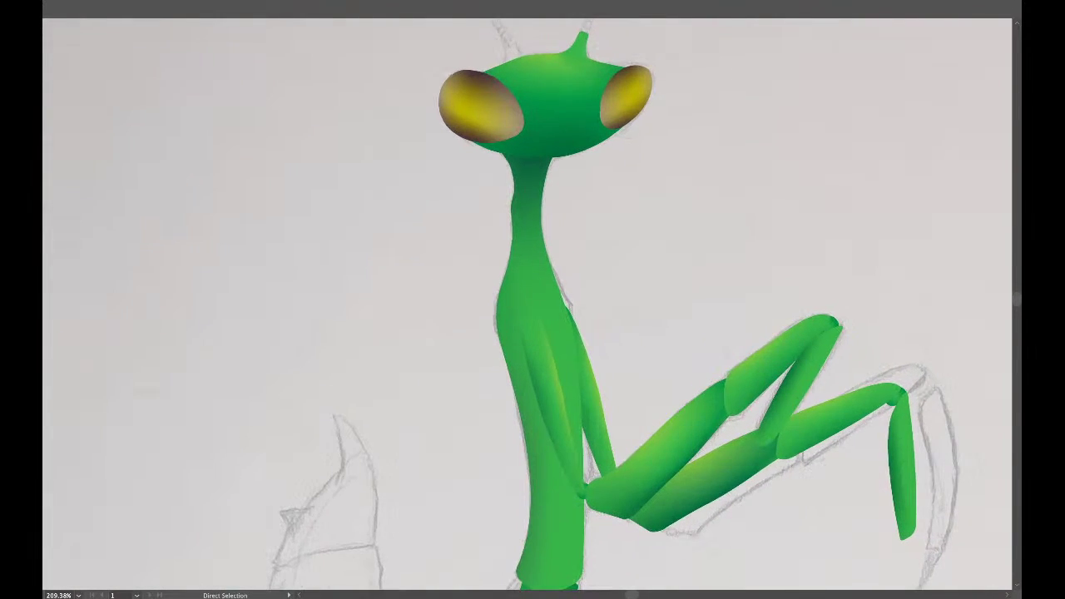
left_click(484, 111)
left_click_drag(484, 111, 505, 137)
key("u")
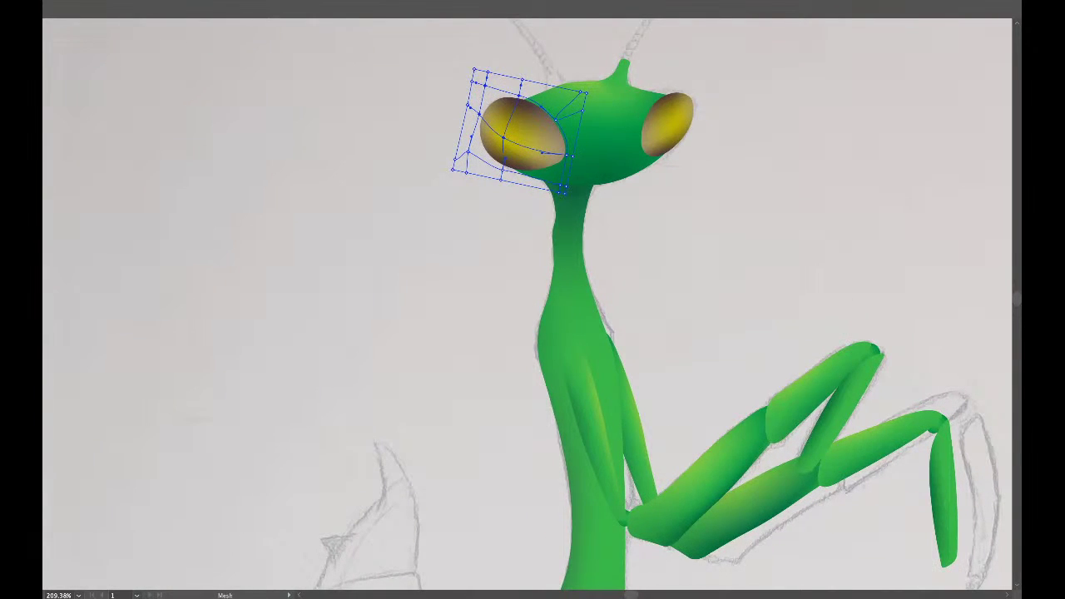
key("a")
left_click(504, 138)
key("u")
left_click(499, 114)
key("a")
key("u")
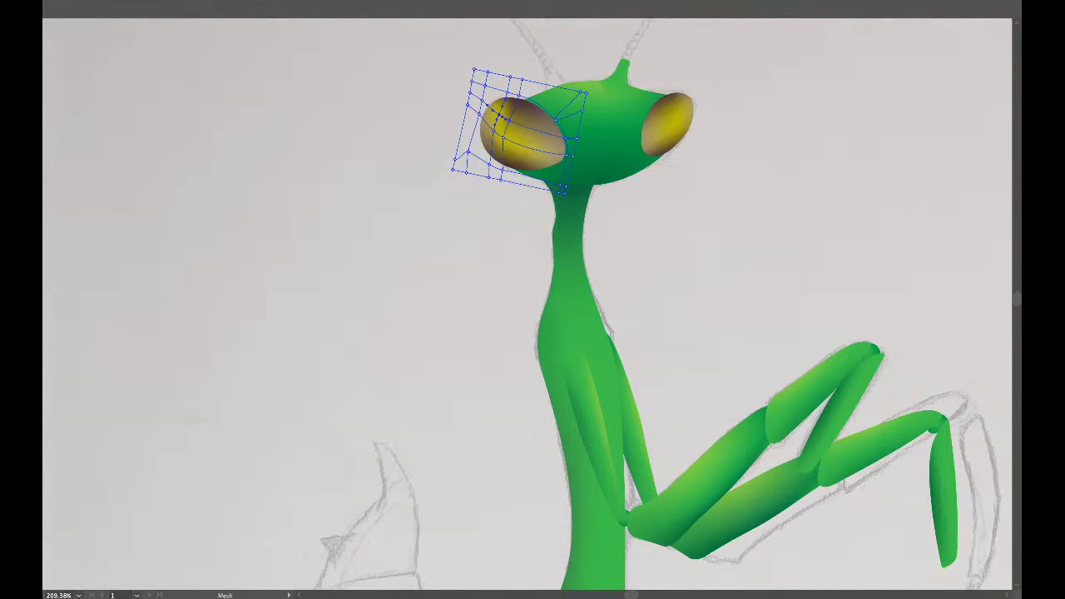
Colour the left eye's new mesh point as a soft, pale bluish-white highlight and deselect the eye.
key("d")
scroll(529, 81, "up", 3)
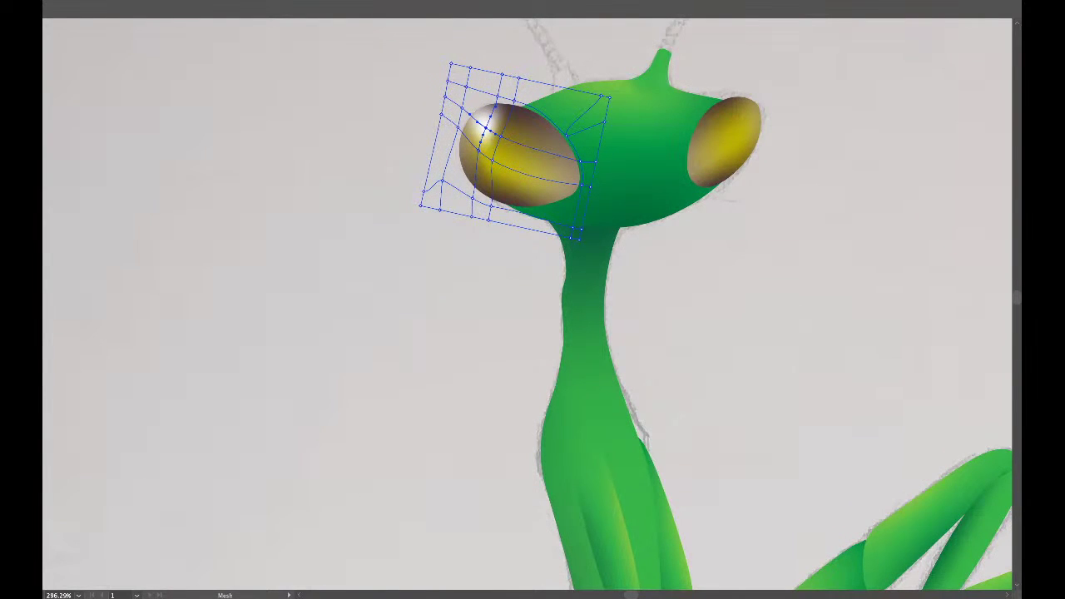
key("ctrl+z")
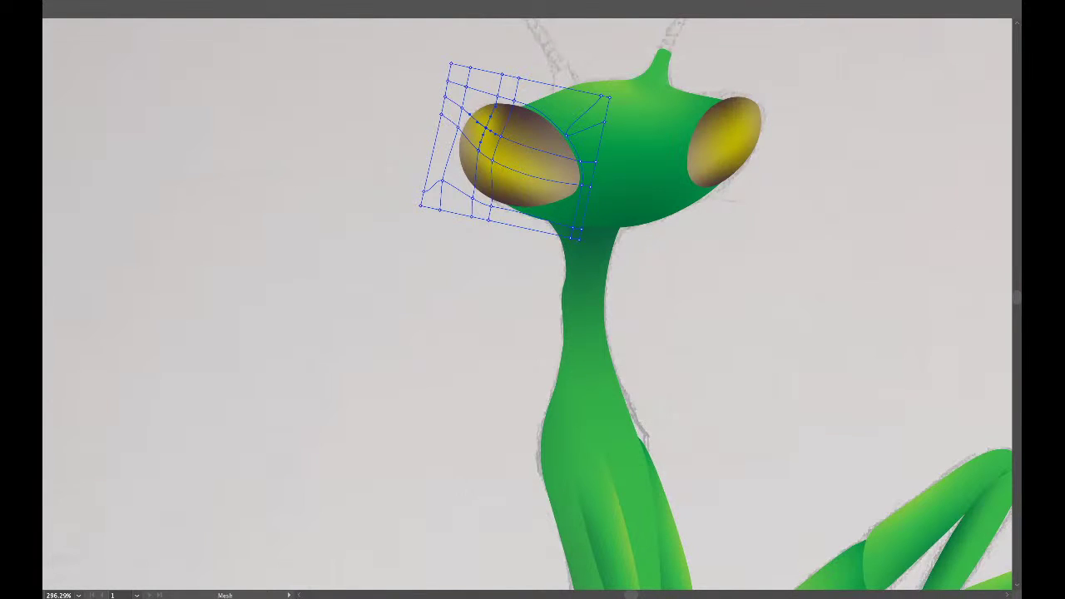
key("ctrl+shift+z")
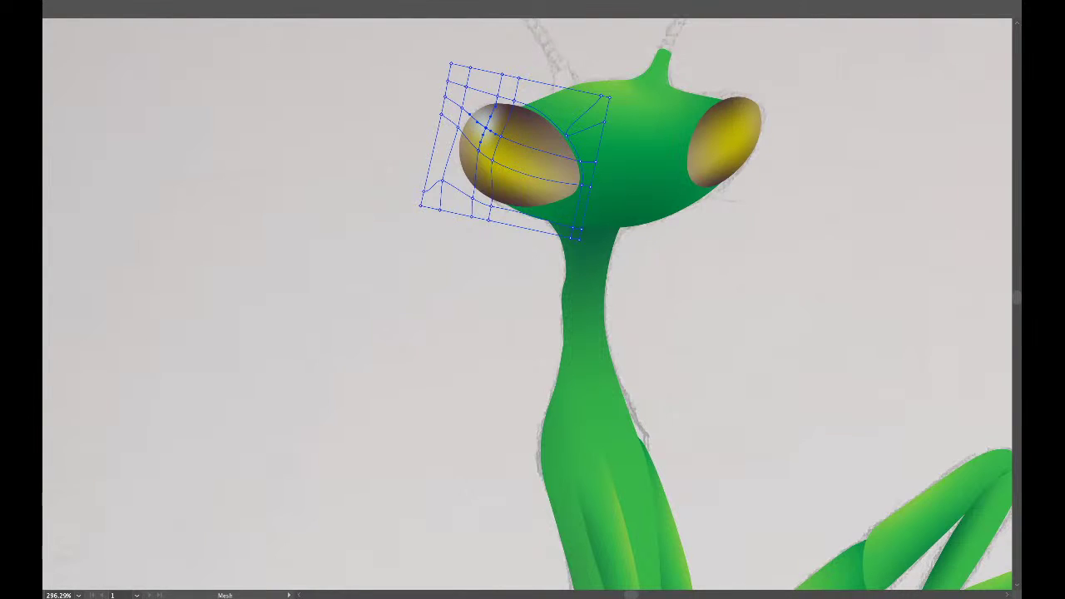
key("ctrl+shift+a")
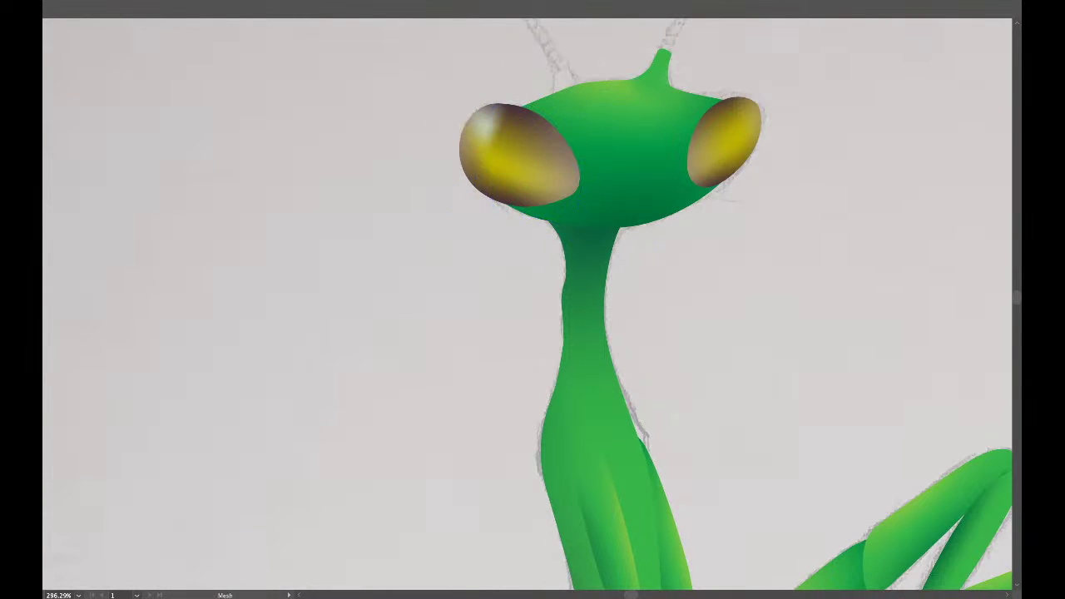
Move the mesh point beside the left eye's highlight inward and adjust its handle to round out the highlight.
scroll(528, 304, "down", 4)
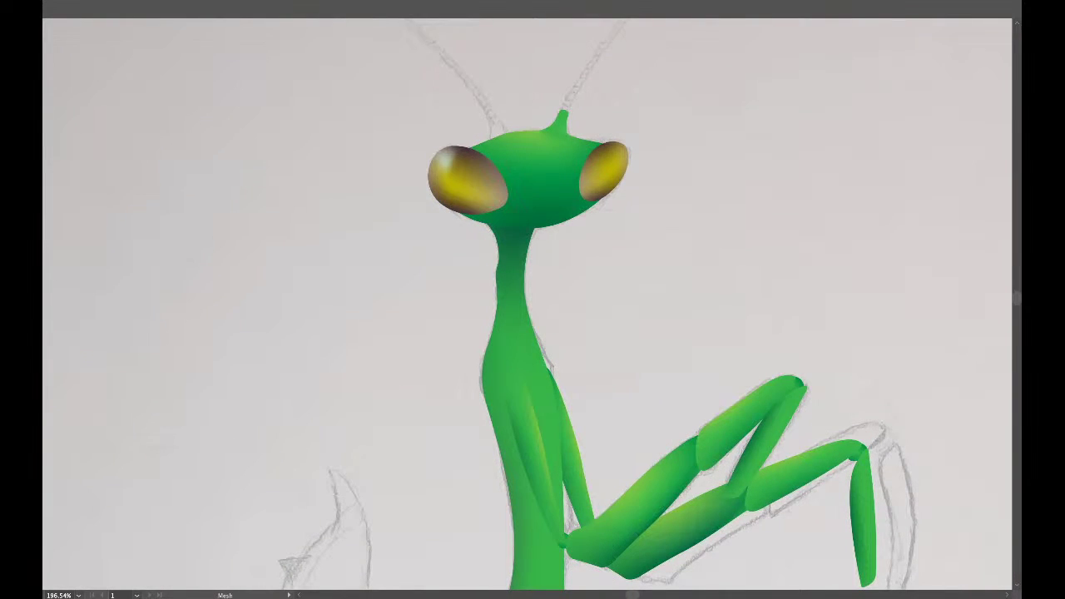
scroll(453, 164, "up", 9)
left_click_drag(434, 159, 485, 171)
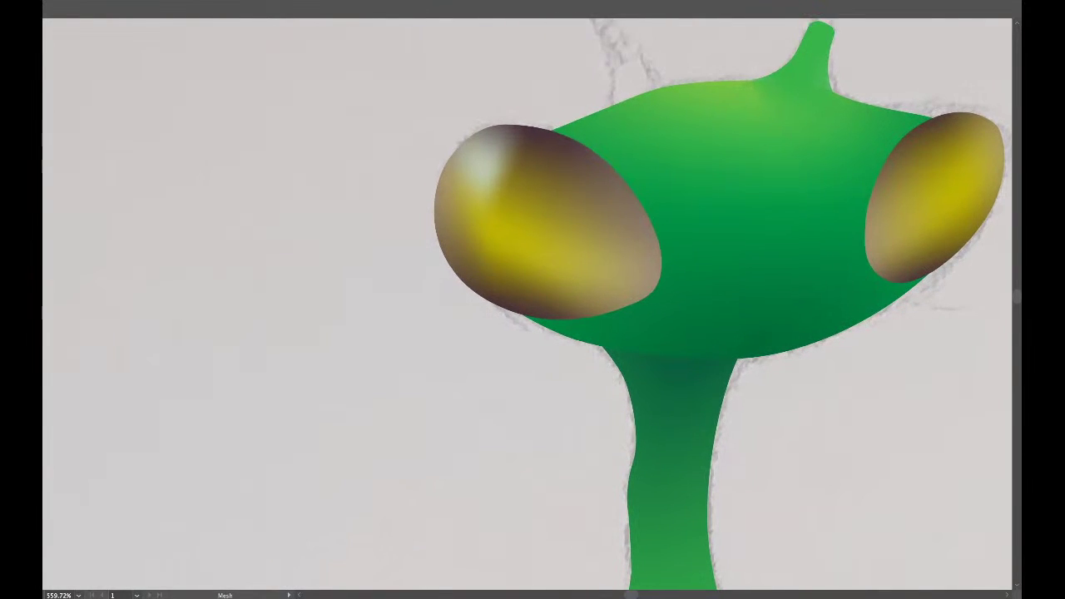
key("a")
left_click(484, 171)
left_click(512, 187)
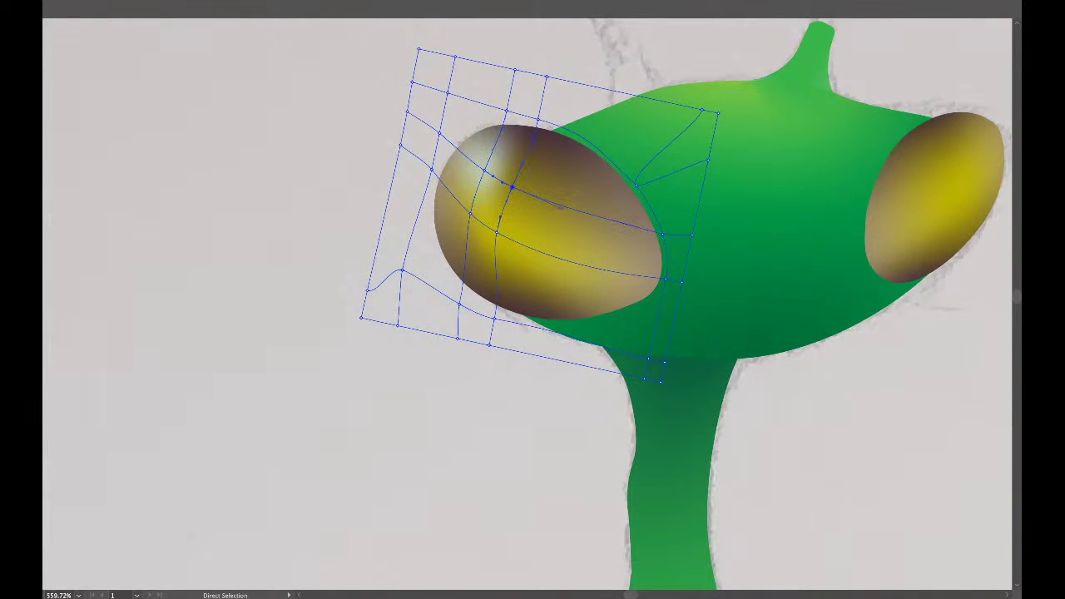
left_click_drag(511, 188, 528, 193)
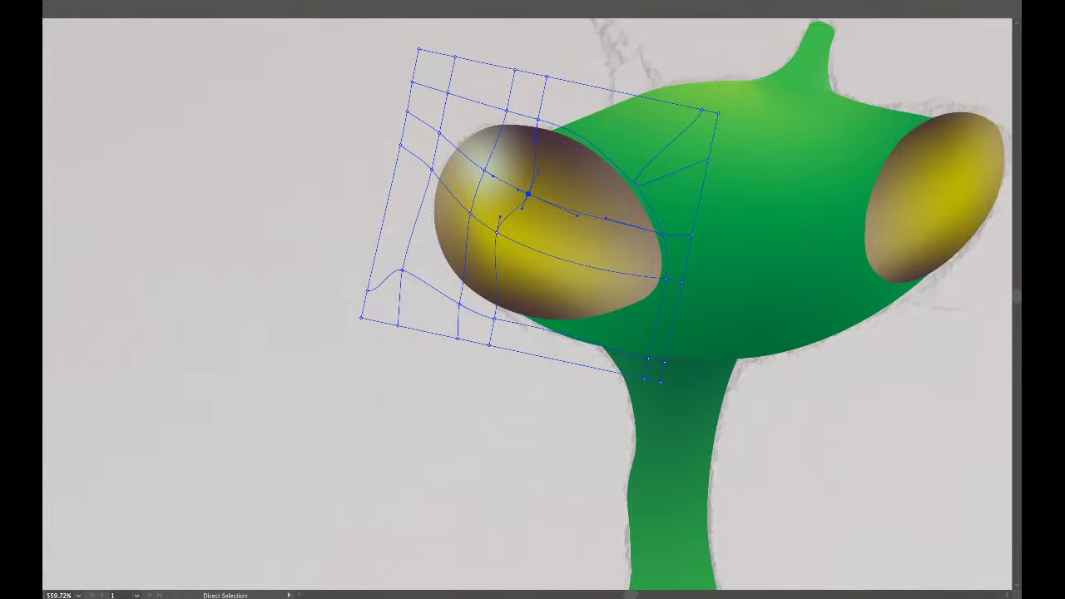
left_click_drag(499, 217, 514, 242)
key("ctrl+shift+a")
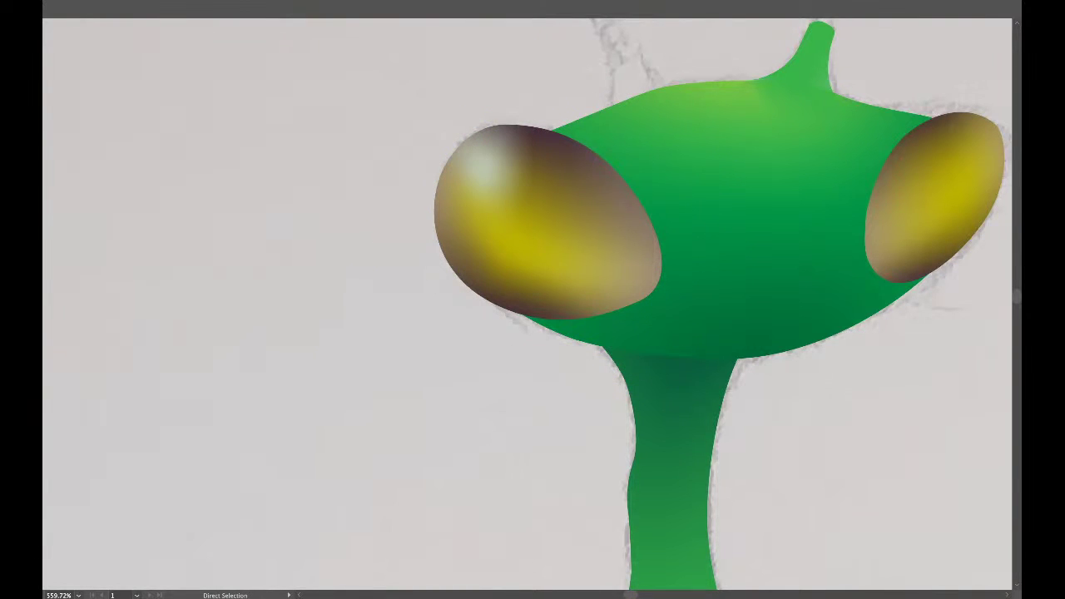
In outline view, trace the upper mouth plate from the sketch as a closed curved path beside the right eye.
scroll(527, 304, "right", 5)
scroll(527, 304, "up", 1)
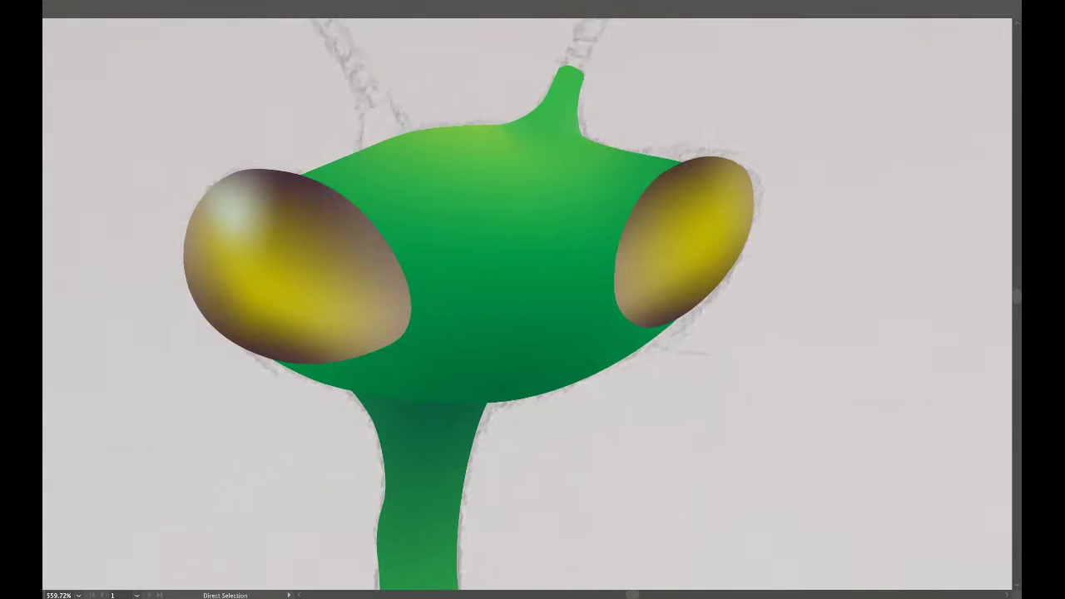
scroll(533, 304, "right", 1)
scroll(532, 305, "left", 1)
key("v")
key("ctrl+y")
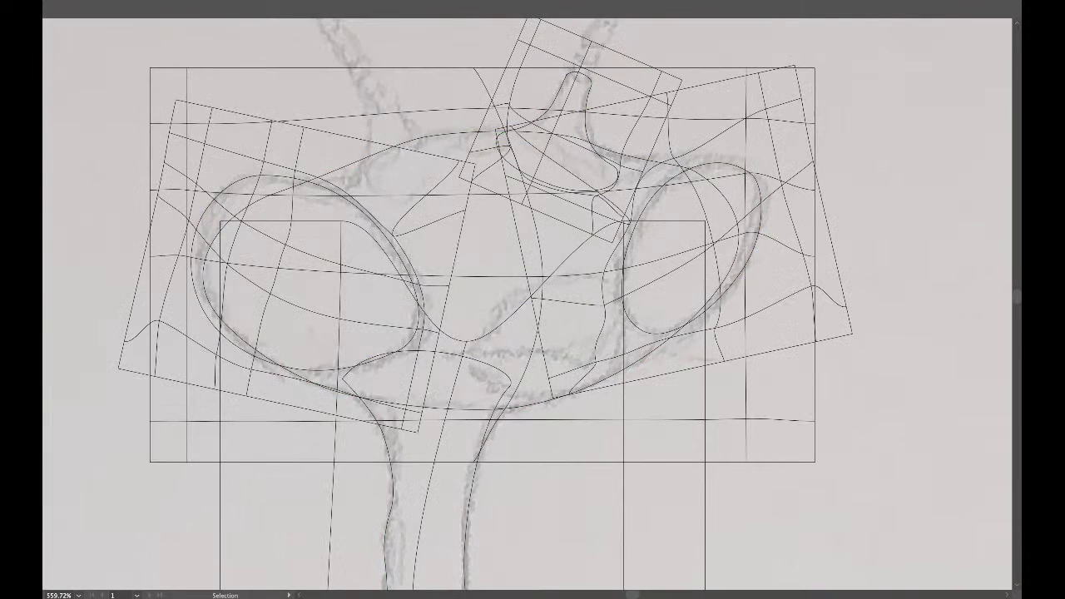
key("a")
key("ctrl")
key("p")
left_click_drag(475, 349, 517, 287)
left_click_drag(597, 276, 628, 285)
left_click(626, 311)
left_click_drag(616, 325, 602, 344)
left_click_drag(526, 352, 502, 299)
left_click(474, 350)
key("ctrl+shift+a")
Trace the rounded lower jaw as a second closed path behind the mouth plate and return to the preview display.
left_click_drag(496, 388, 518, 395)
left_click_drag(603, 372, 634, 341)
left_click(627, 311)
left_click_drag(514, 333, 478, 349)
left_click(471, 357)
key("ctrl+shift+a")
key("v")
key("ctrl")
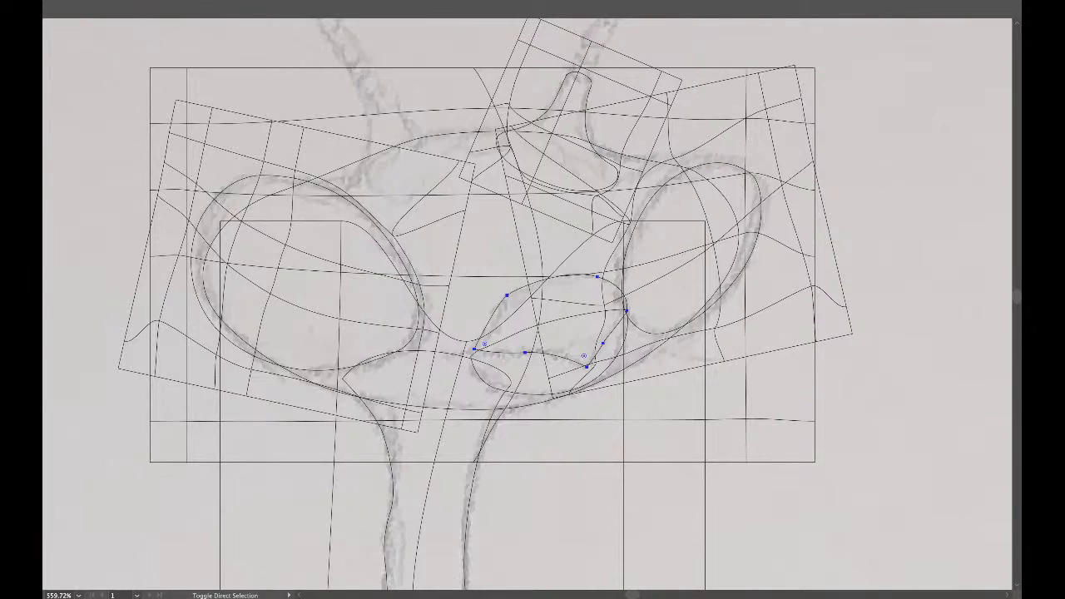
key("ctrl+y")
key("v")
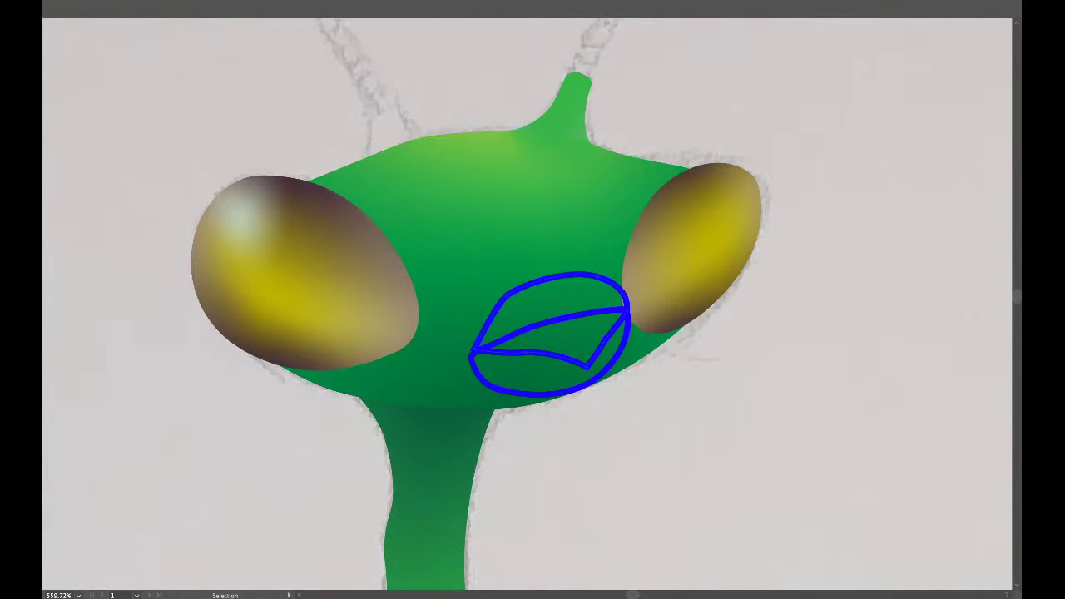
Draw a rectangle over the mouth plate, rotate it slightly counterclockwise and centre it on the traced shape.
key("ctrl+shift+a")
key("m")
mouse_move(447, 257)
left_mouse_down()
mouse_move(479, 260)
mouse_move(639, 333)
mouse_move(643, 379)
mouse_move(646, 367)
left_mouse_up()
key("r")
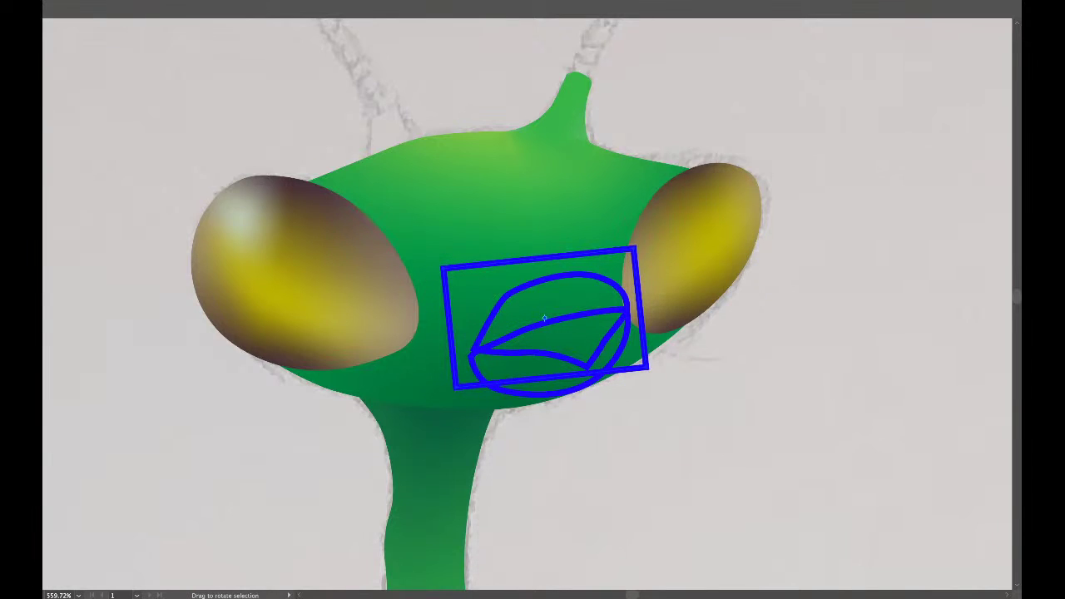
key("v")
left_click_drag(544, 317, 552, 315)
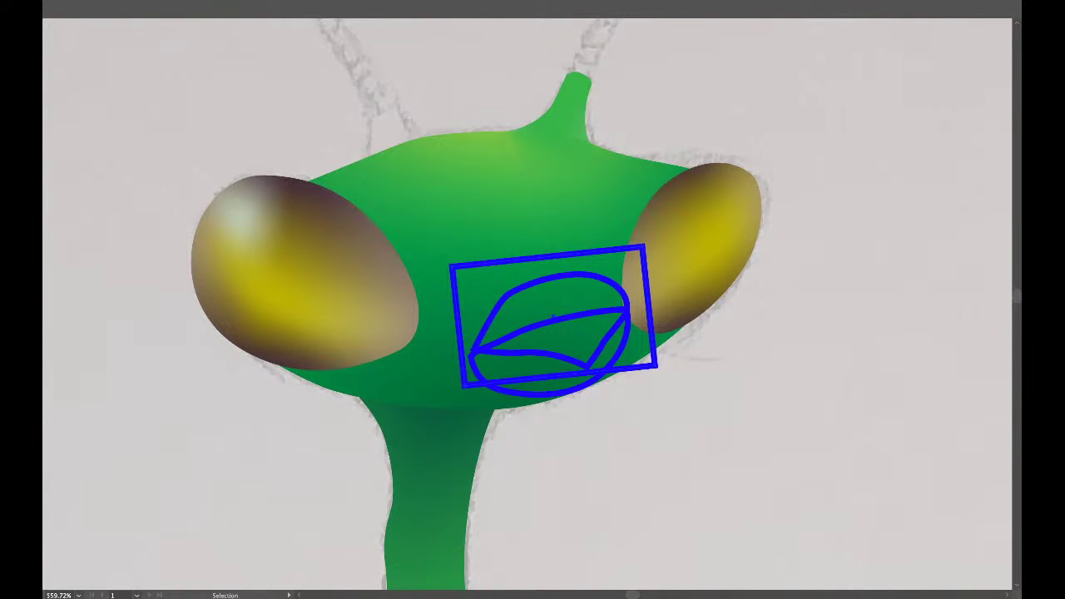
Remove the rectangle's blue stroke and fill it with a muted brown sampled from the right eye.
key("slash")
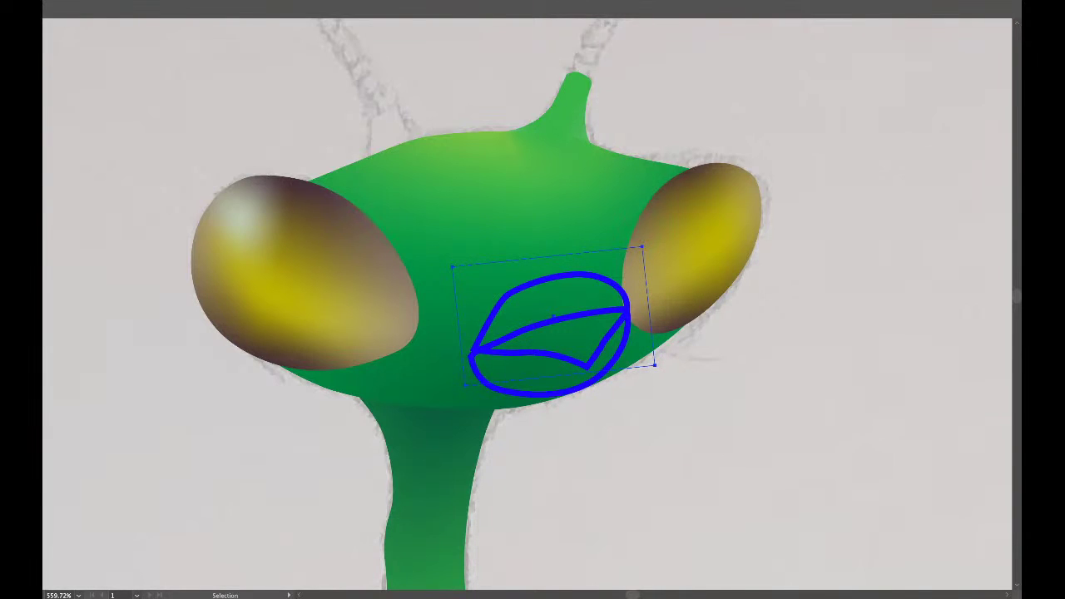
key("i")
left_click(675, 223)
key("v")
key("i")
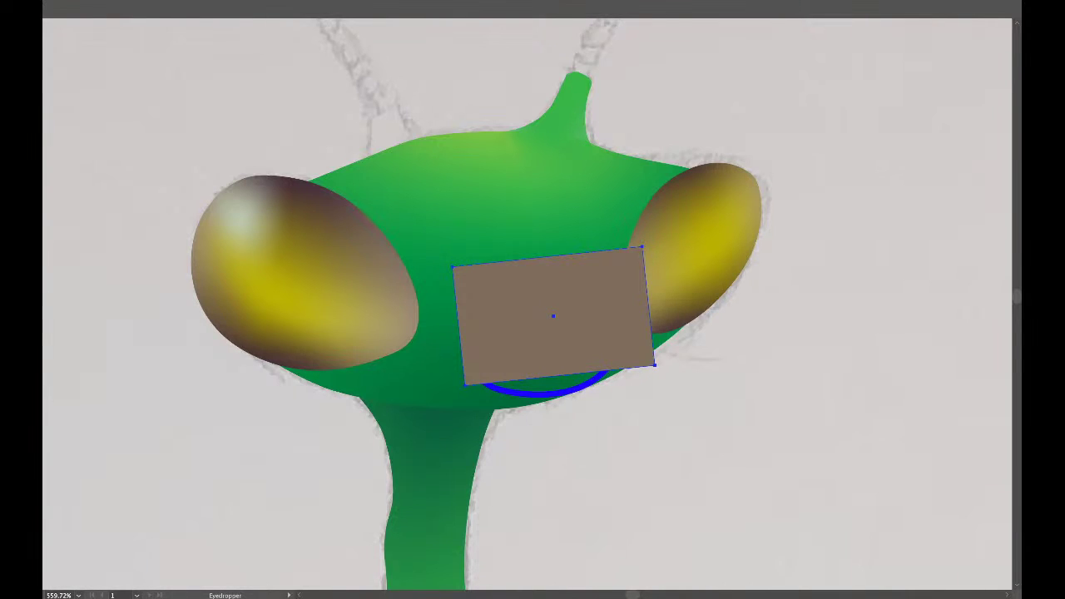
Bring the upper mouth plate path in front of the brown rectangle and clip the rectangle to it.
key("v")
key("ctrl+y")
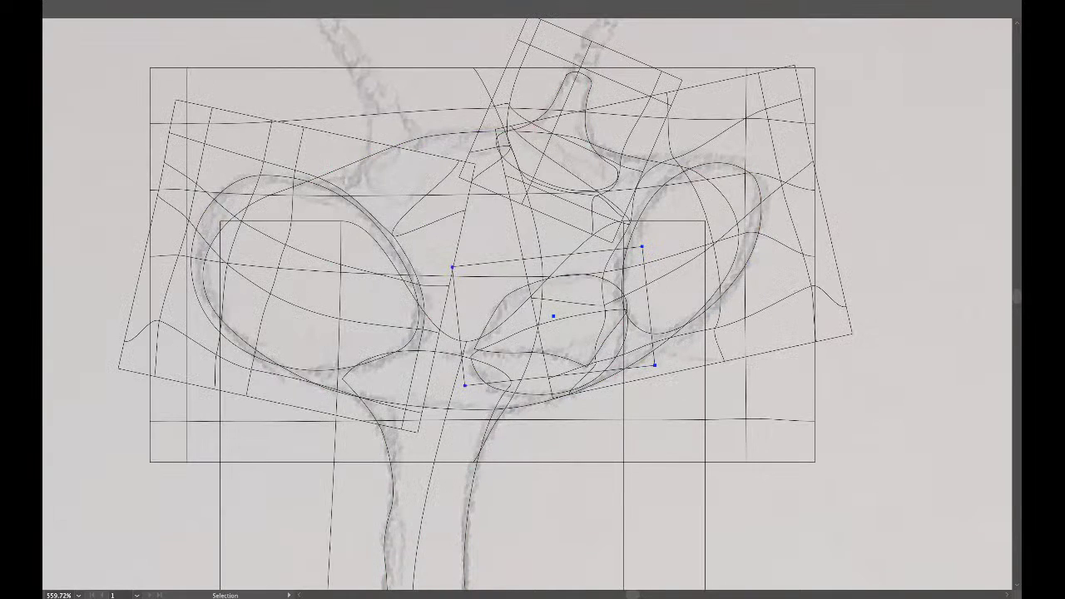
key("i")
key("v")
key("ctrl")
key("ctrl+y")
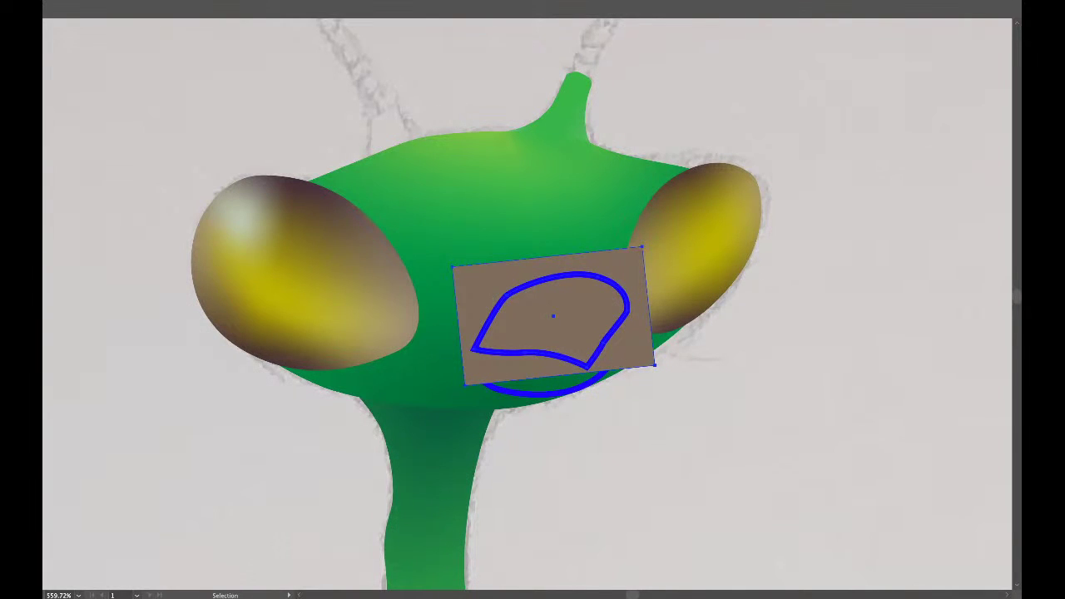
key("ctrl+7")
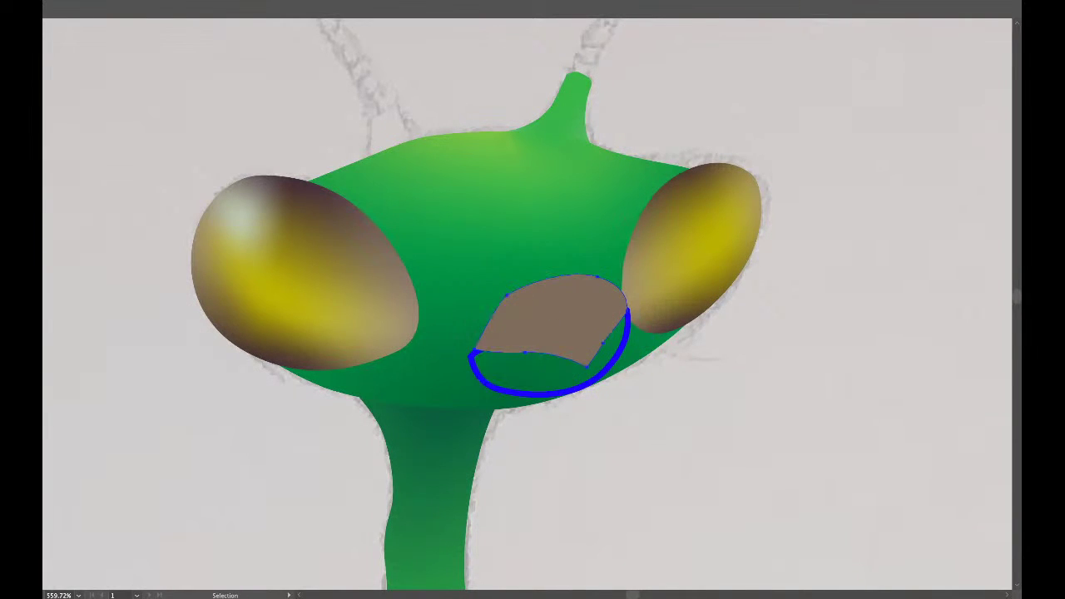
key("ctrl+shift+a")
Add a mesh line running down through the clipped mouth plate and bend it toward the plate's lower tip.
key("a")
left_click(545, 307)
key("u")
left_click(566, 374)
key("a")
left_click_drag(569, 287, 583, 342)
Add mesh lines close to all four edges of the mouth plate's rectangle, with pale beige shading in its middle.
key("u")
left_click(643, 258)
left_click(654, 360)
left_click(642, 366)
left_click(475, 383)
key("a")
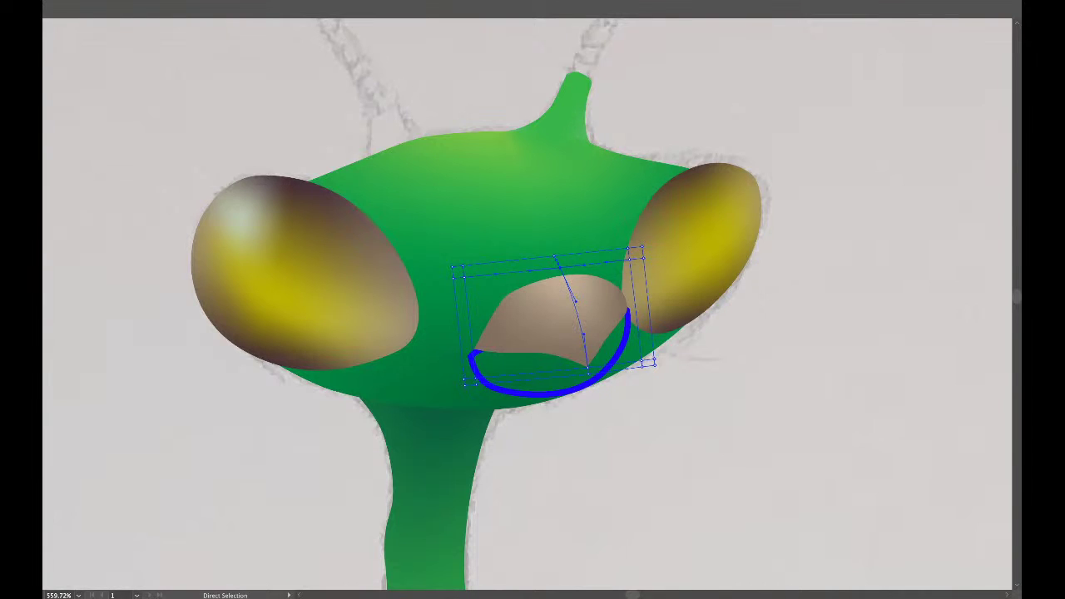
Draw a rectangle over the lower mouth outline and rotate it counterclockwise to match the mouth's tilt.
key("ctrl+shift+a")
scroll(635, 287, "down", 2)
scroll(636, 285, "down", 3)
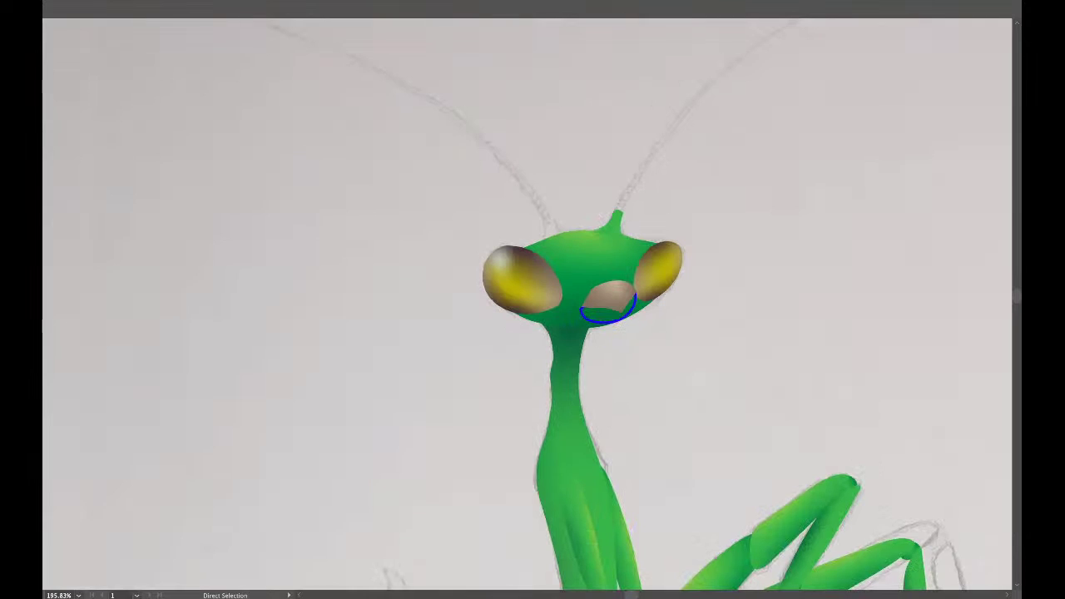
scroll(636, 285, "up", 4)
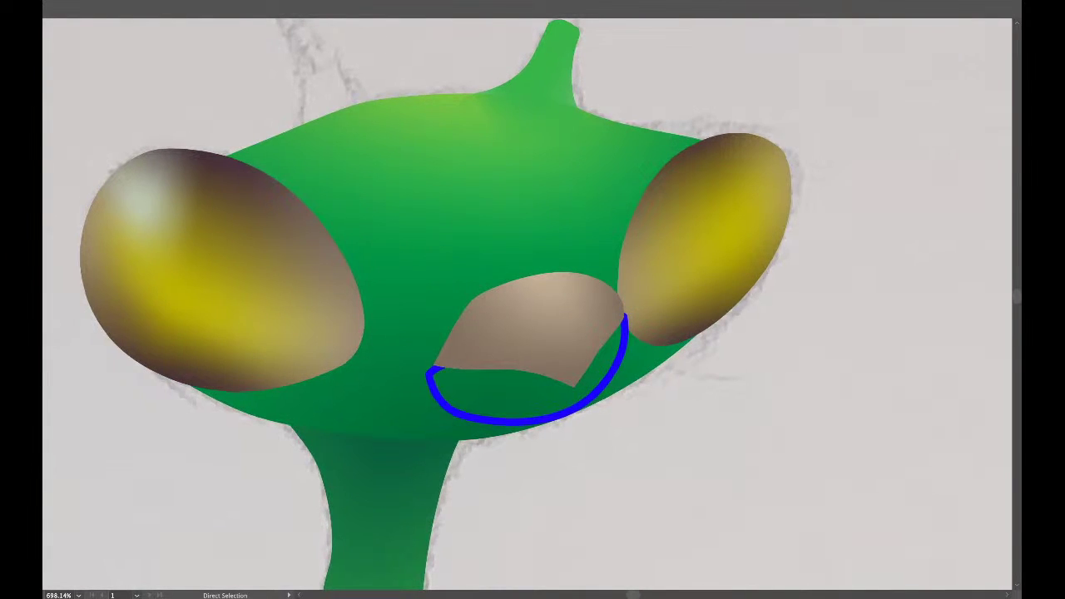
left_click(545, 420)
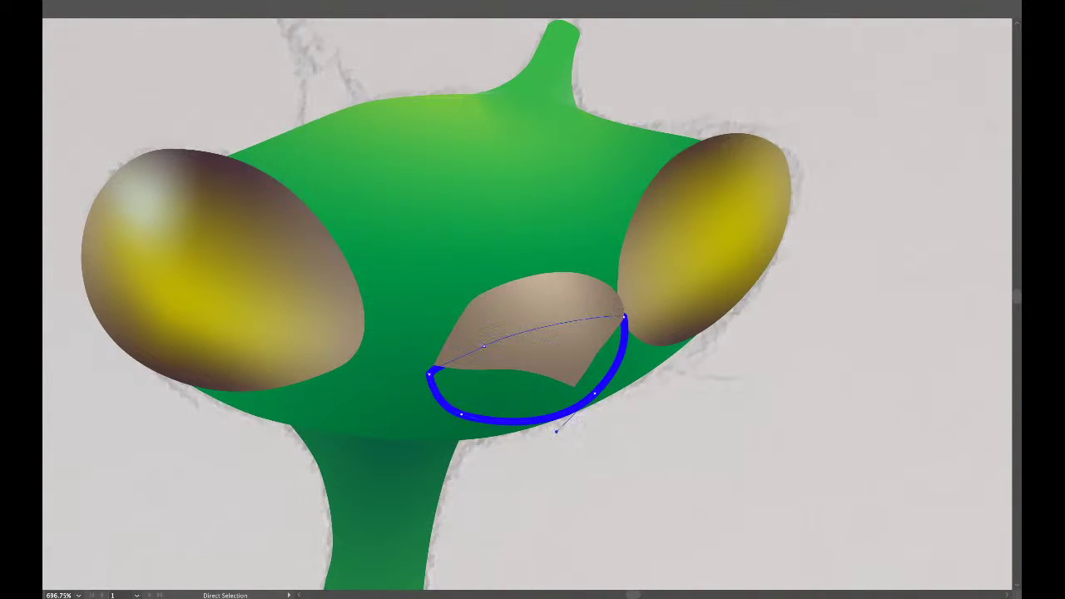
key("m")
left_click_drag(388, 306, 684, 423)
key("r")
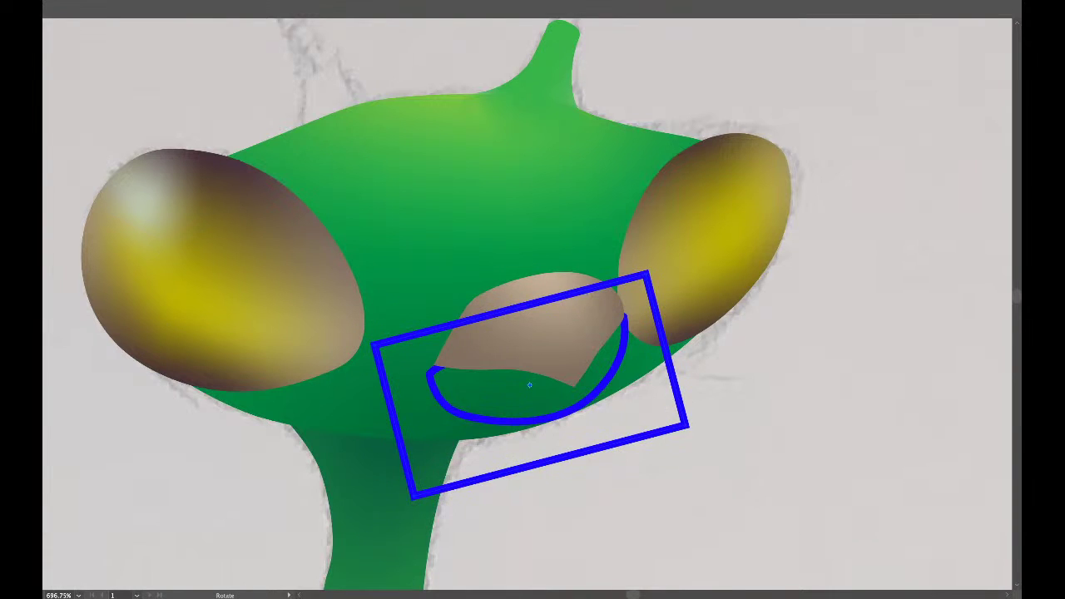
Nudge the tilted rectangle slightly upward and a touch to the right until it fully covers the lower mouth outline.
key("v")
key("shift+Up")
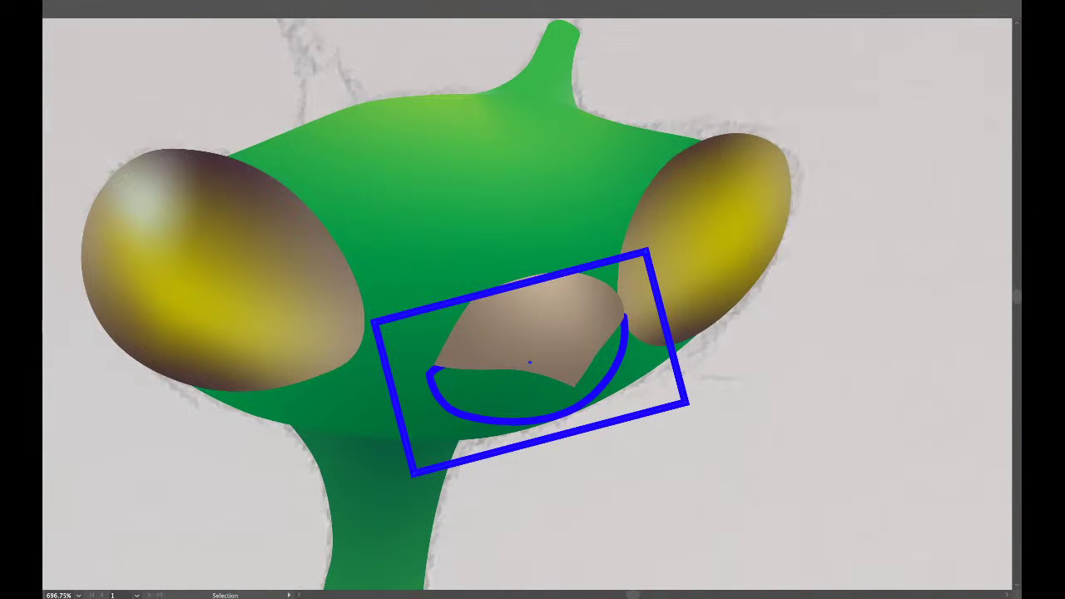
key("Down")
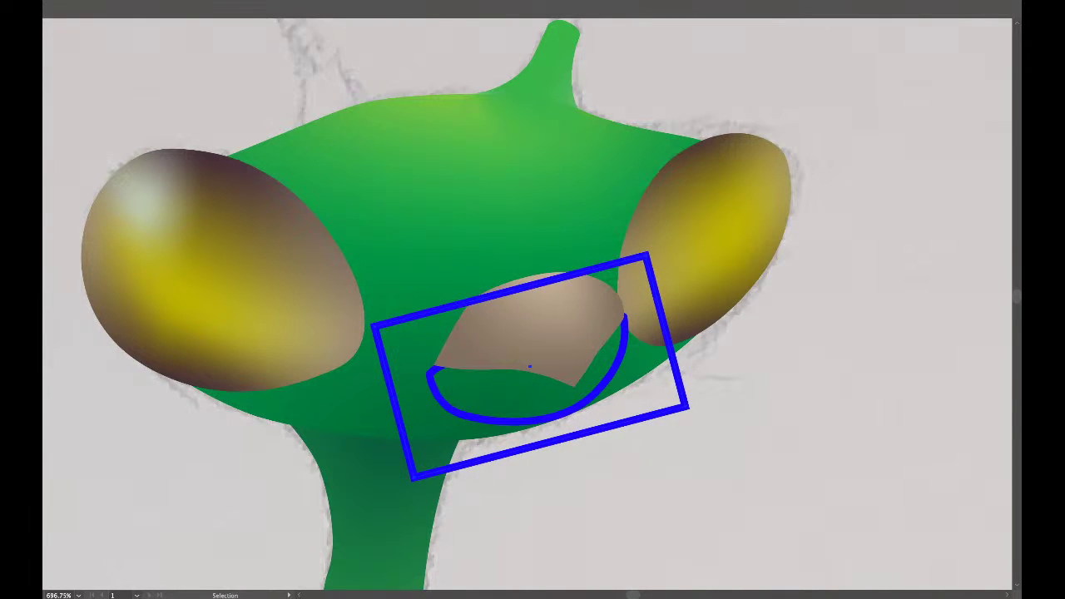
key("Down")
key("Right")
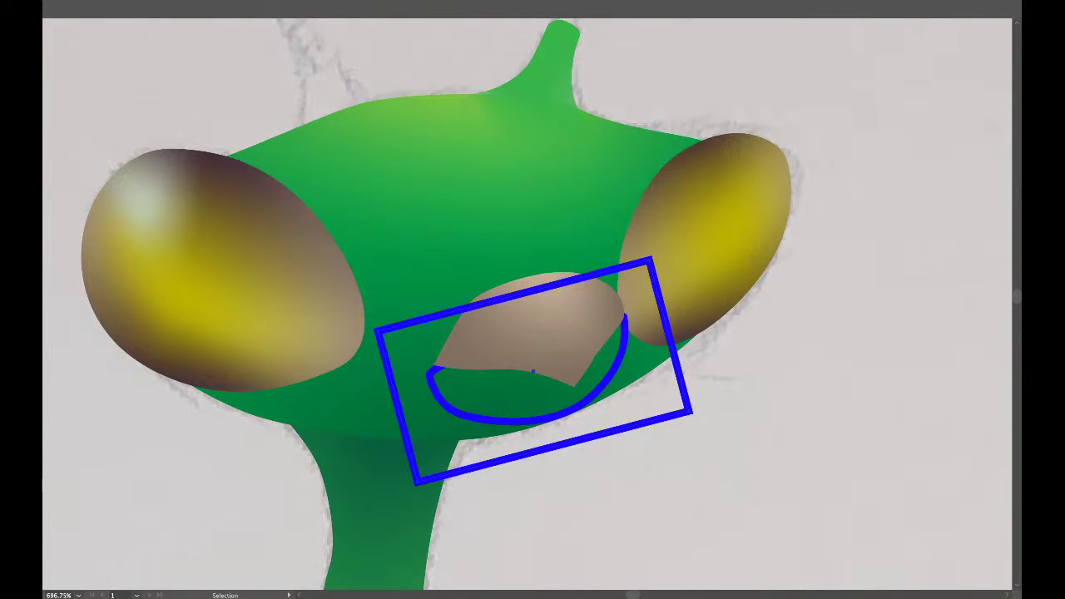
Bring the lower mouth path in front, then remove the rectangle's stroke and fill it with dark brown sampled from the left eye's edge.
left_click(439, 375)
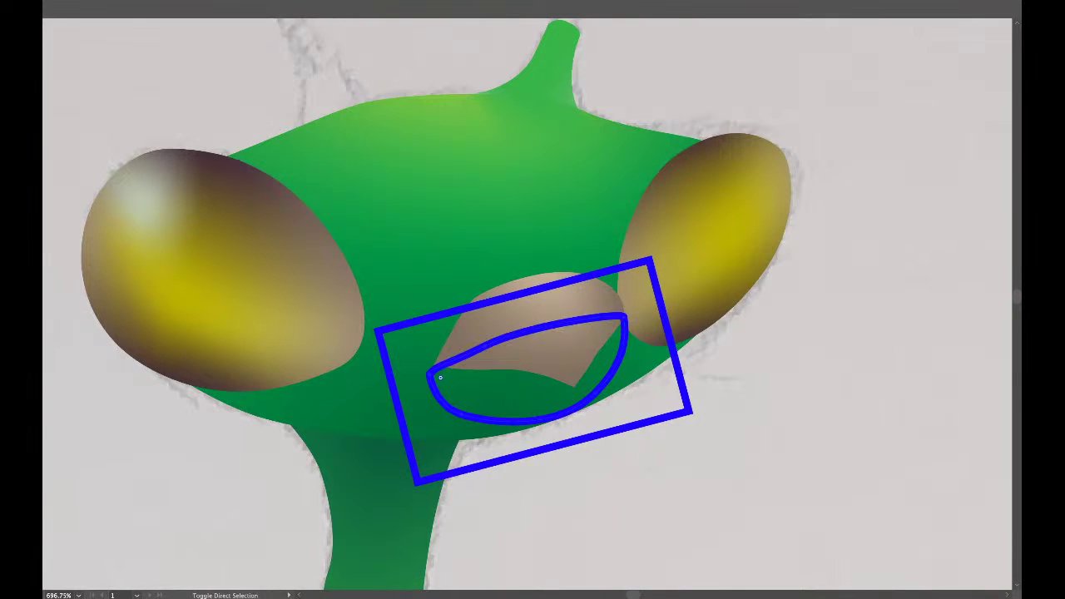
key("v")
key("slash")
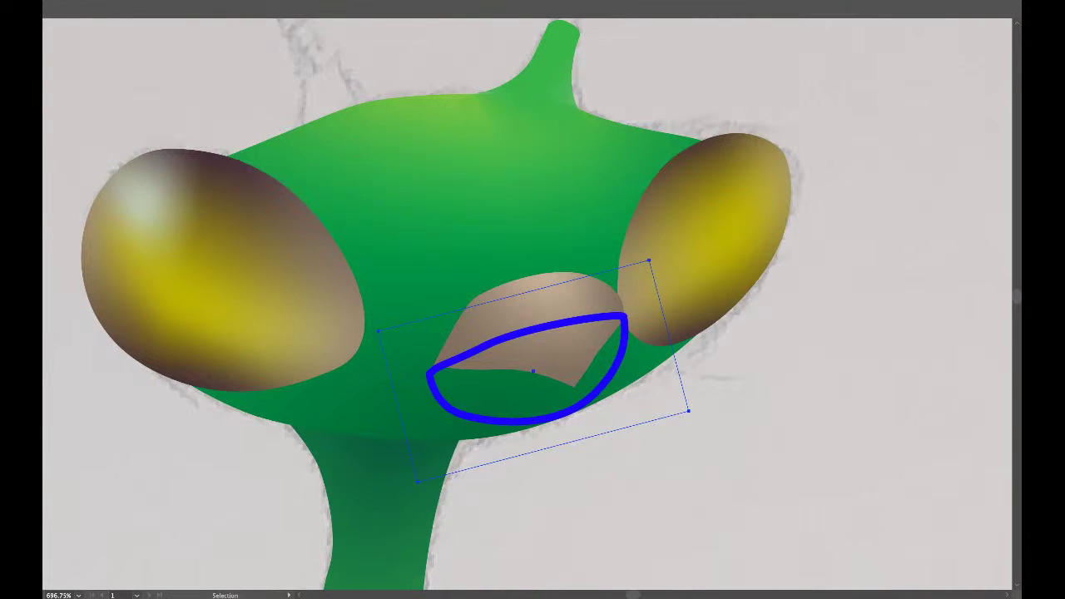
key("i")
left_click(270, 183)
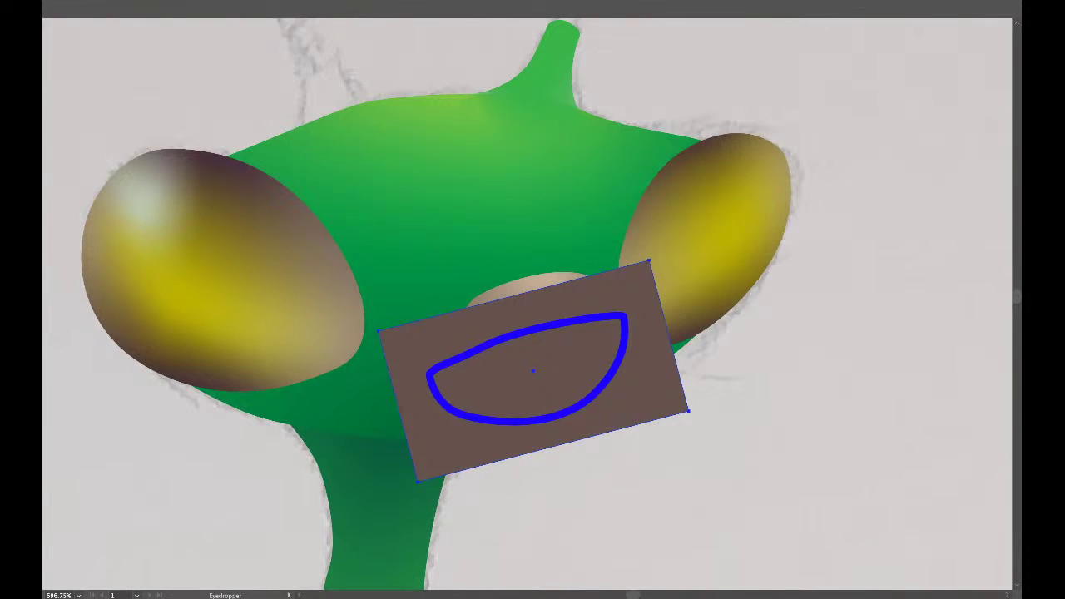
Clip the brown rectangle to the lower mouth path and bring the beige upper mouth plate in front of it.
key("v")
key("ctrl+7")
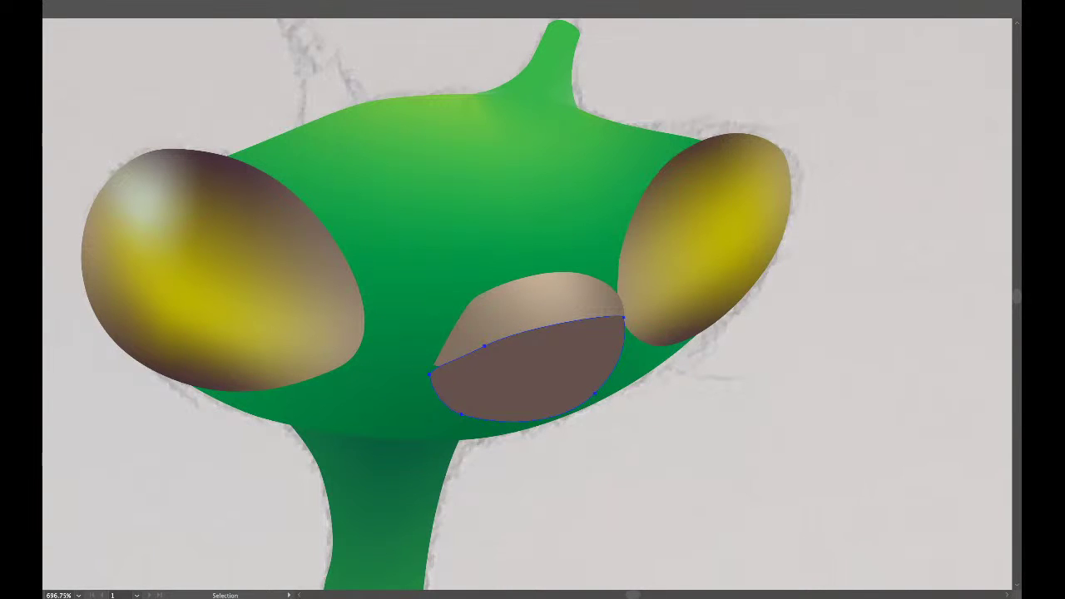
left_click(549, 300)
key("ctrl+shift+]")
key("ctrl+shift+a")
Add a mesh line running down through the rectangle clipped inside the lower mouth part.
key("v")
left_click(516, 398)
key("a")
key("ctrl+shift+a")
left_click(515, 397)
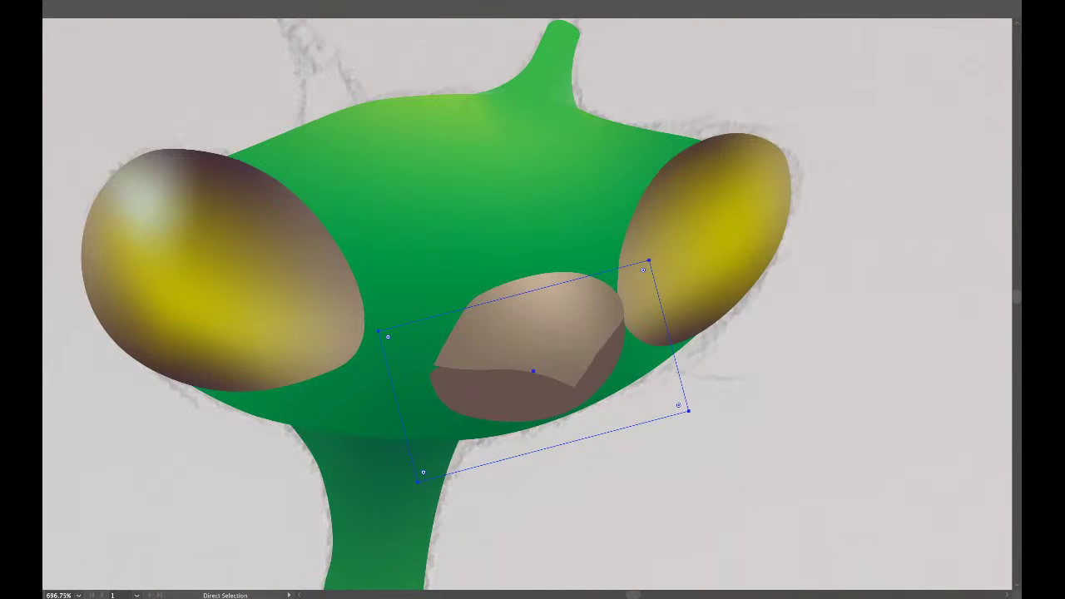
key("u")
left_click(531, 453)
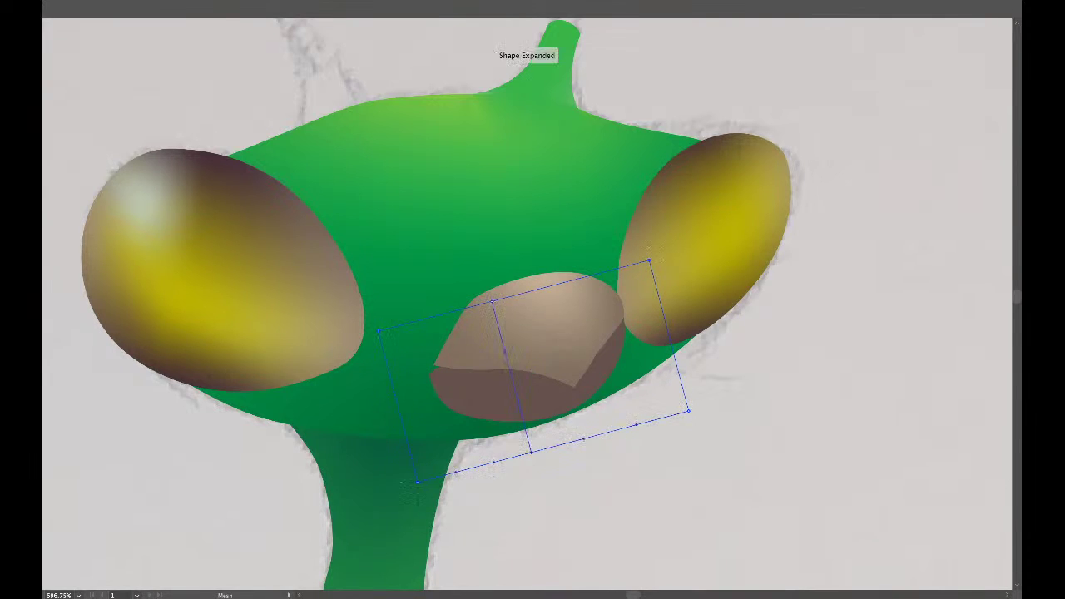
Shift both ends of the lower mouth's mesh line toward the upper plate's tip and bend the line between them.
key("a")
left_click(533, 333)
key("v")
left_click(732, 449)
key("a")
left_click(532, 402)
left_click(491, 302)
left_click_drag(491, 301, 564, 319)
key("ctrl+z")
left_click_drag(518, 403, 552, 411)
left_click_drag(531, 453, 557, 448)
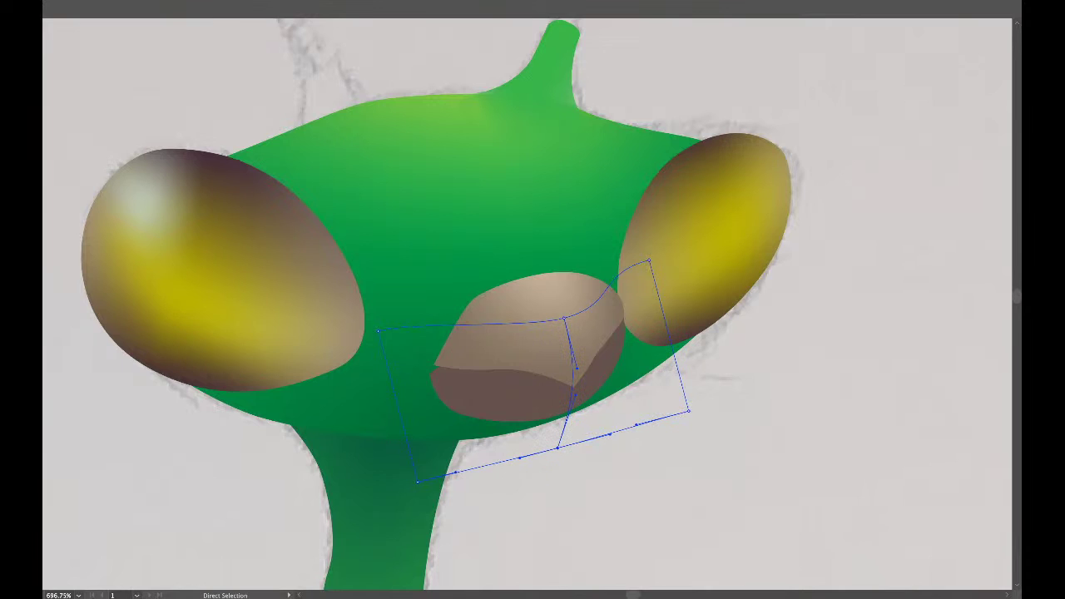
Darken the upper mesh point of the lower mouth part with a purplish brown to shade it beneath the plate.
left_click(565, 318)
key("ctrl+z")
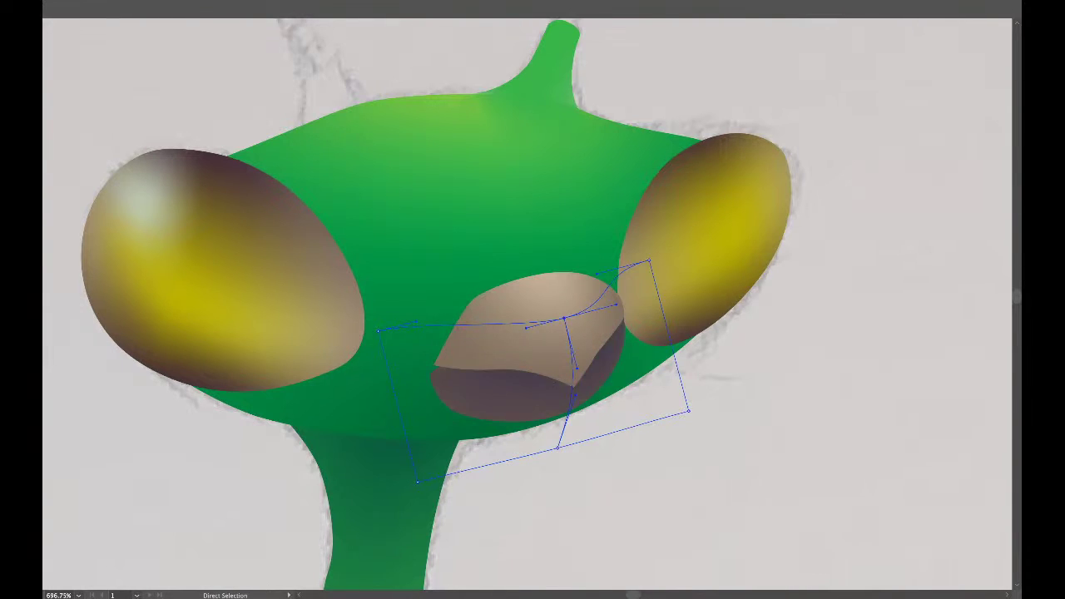
key("ctrl+a")
key("ctrl+shift+a")
key("v")
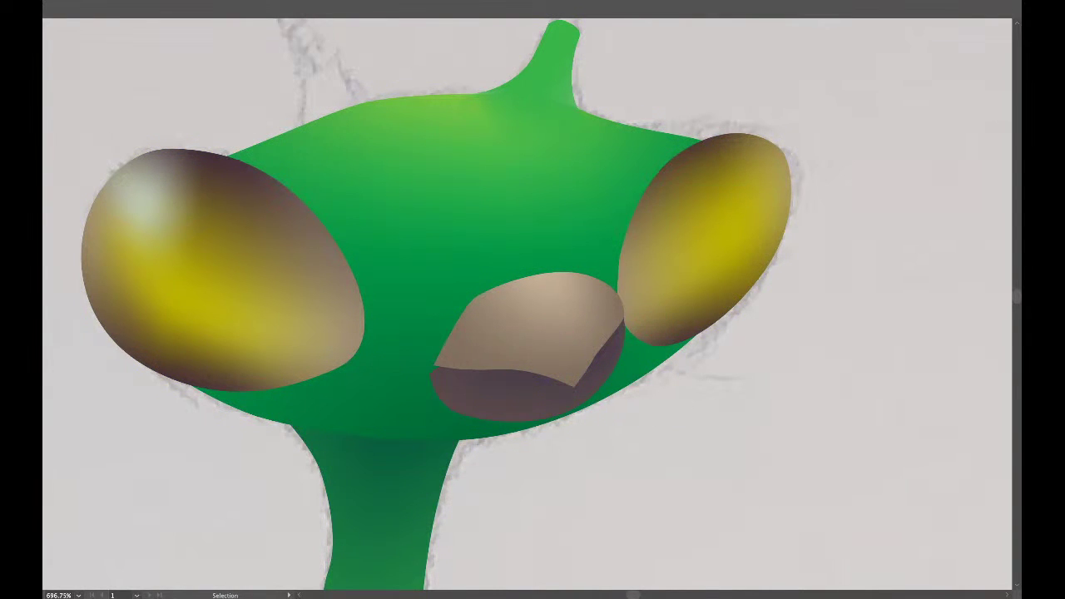
Reshape the lower inner edge of the right eye, pulling it slightly away from the mouth.
key("a")
scroll(548, 276, "down", 5)
scroll(526, 304, "down", 3)
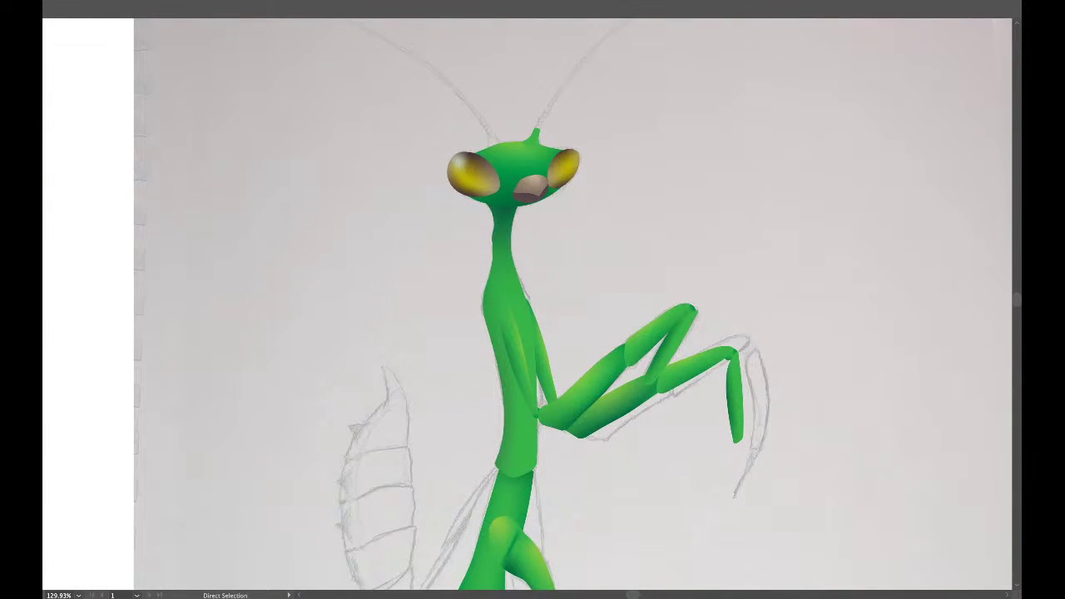
left_click_drag(527, 304, 539, 294)
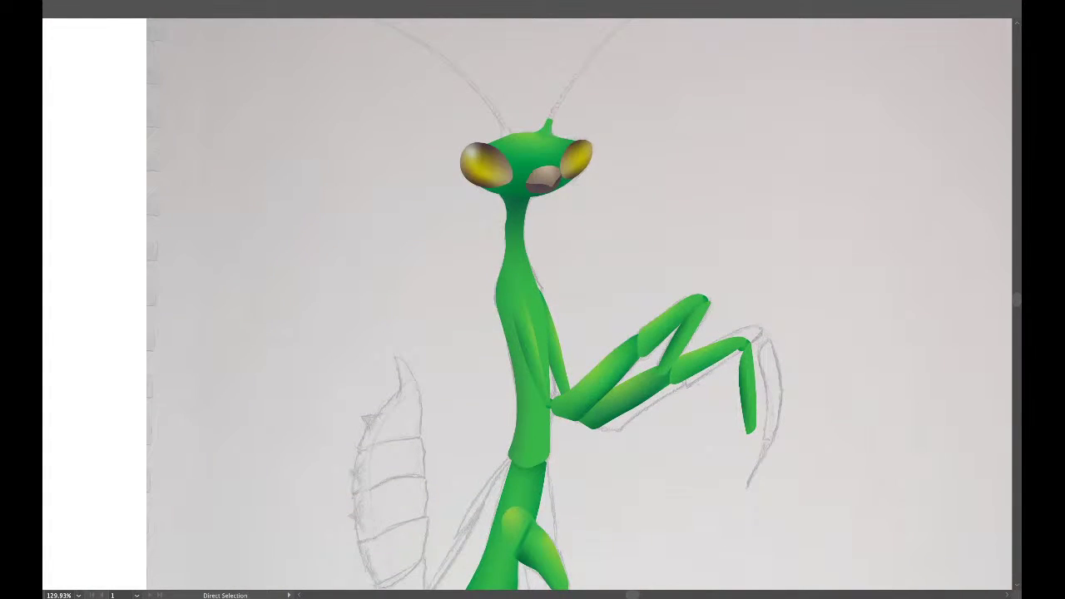
scroll(581, 157, "up", 3)
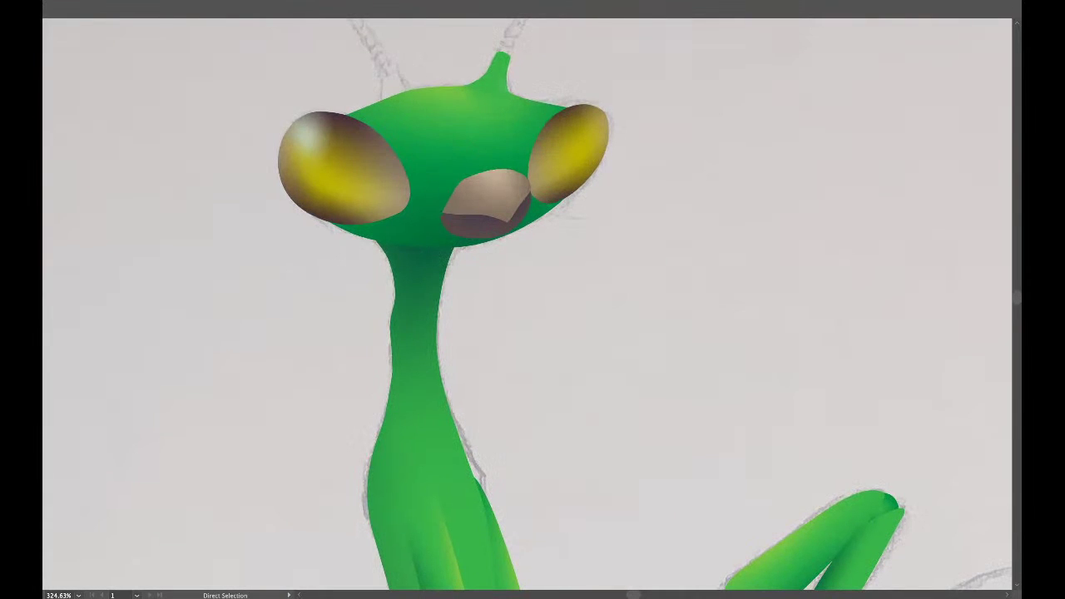
key("v")
left_click(581, 152)
key("a")
left_click_drag(539, 200, 533, 159)
key("ctrl+shift+a")
scroll(528, 304, "left", 1)
scroll(527, 304, "up", 1)
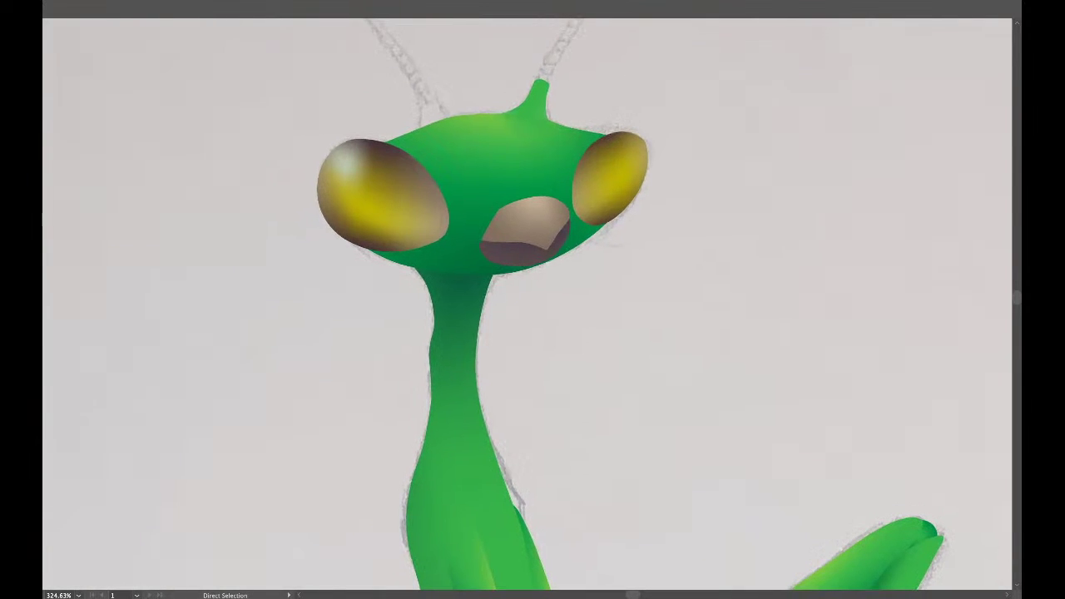
Try rotating the right eye slightly clockwise and undo the rotation.
key("v")
left_click(614, 181)
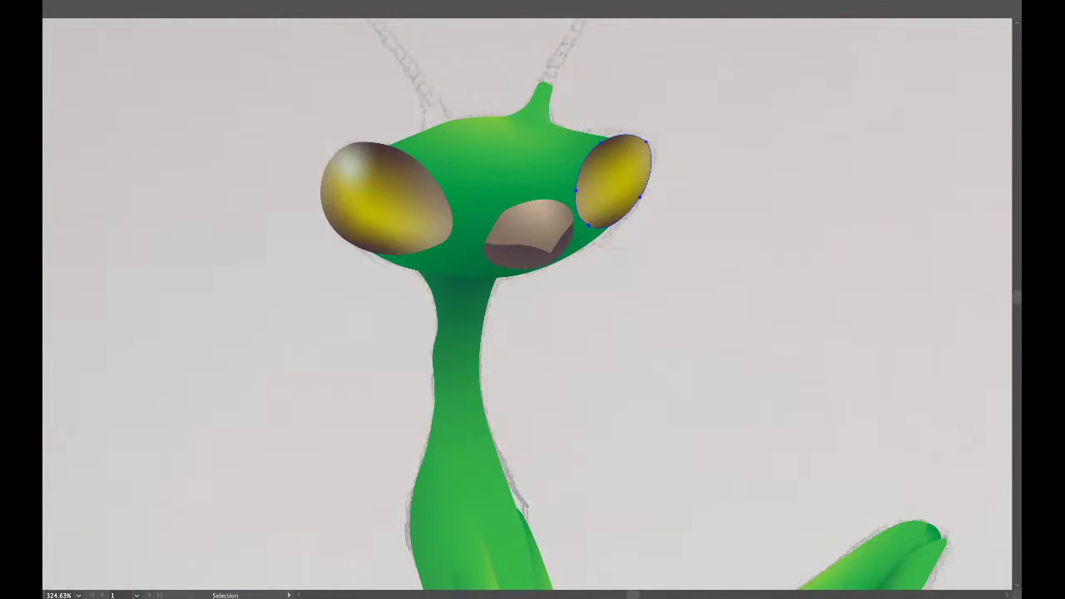
key("r")
left_click_drag(645, 142, 650, 146)
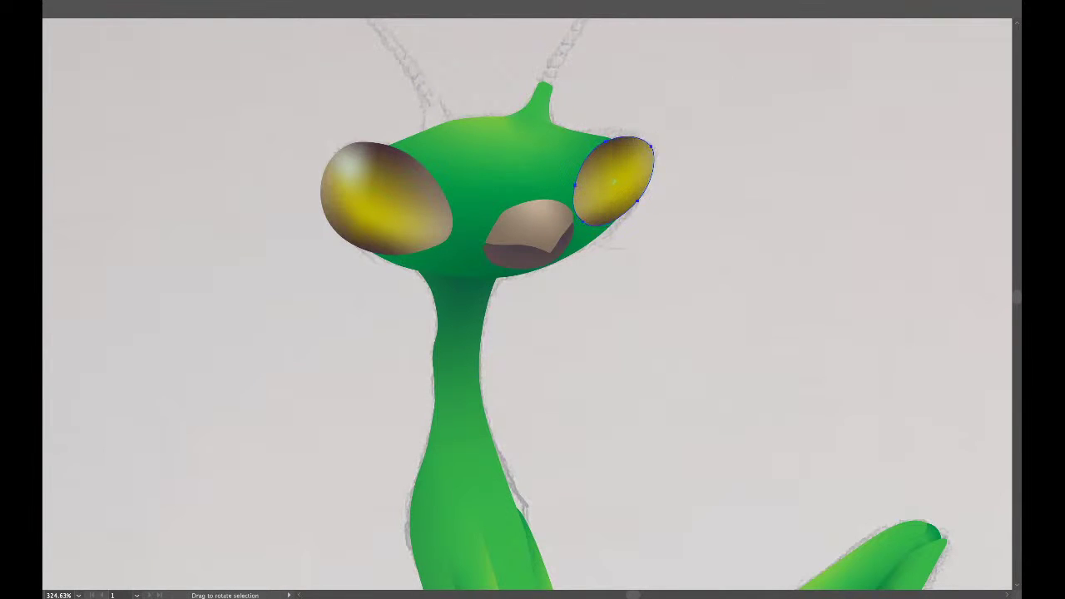
key("ctrl+z")
key("r")
key("ctrl+shift+a")
Hide the pencil sketch to examine the coloured mantis on its own, and show the sketch again.
key("ctrl+shift+w")
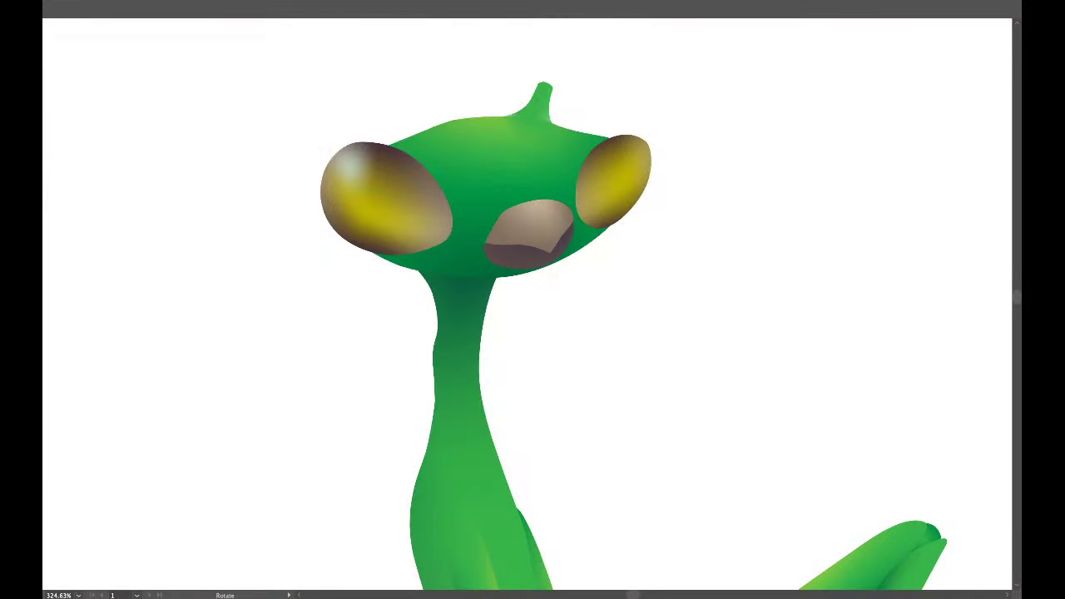
left_click_drag(709, 193, 526, 136)
scroll(712, 193, "left", 3)
scroll(713, 193, "up", 2)
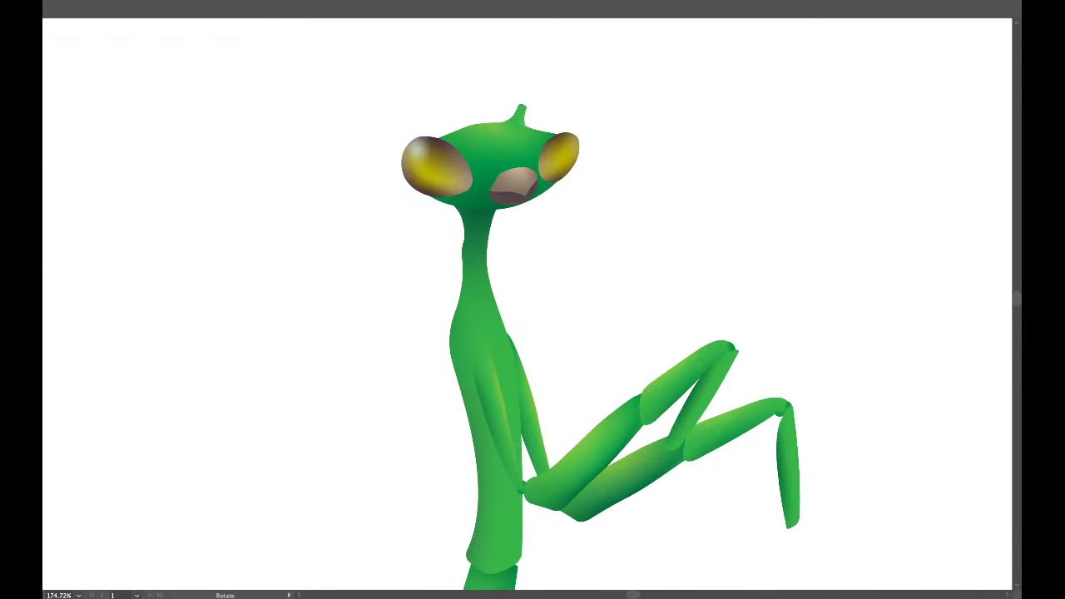
scroll(712, 193, "down", 6)
scroll(643, 333, "right", 2)
scroll(643, 333, "down", 1)
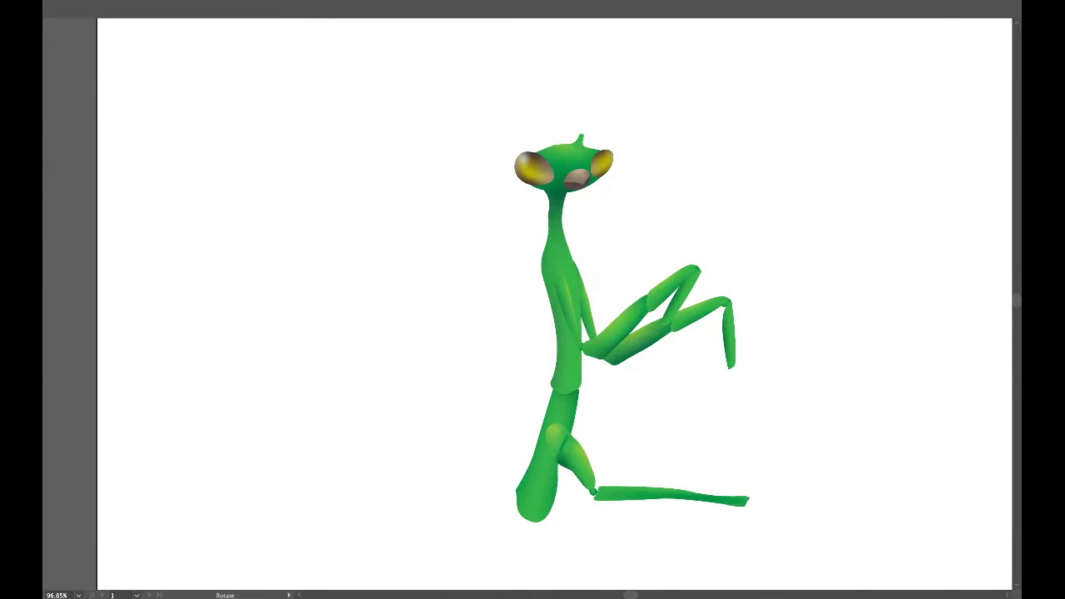
key("ctrl+alt+3")
Examine the whole mantis against the sketch, from the head down to the uncoloured abdomen and legs.
scroll(604, 146, "up", 1)
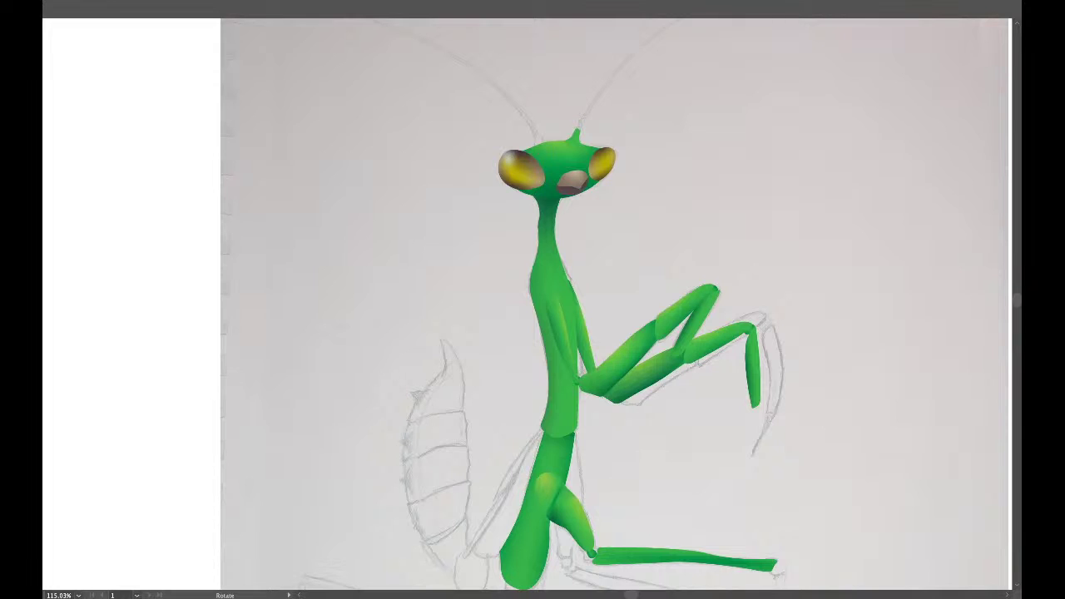
scroll(532, 304, "right", 3)
scroll(533, 304, "up", 1)
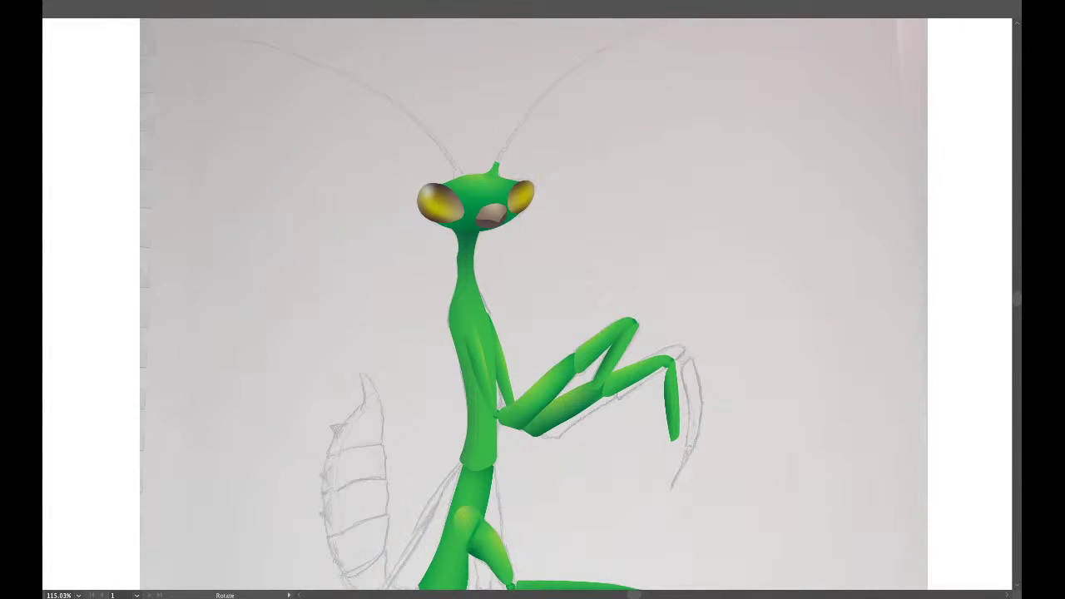
scroll(496, 274, "up", 1)
scroll(527, 303, "down", 4)
scroll(528, 304, "left", 2)
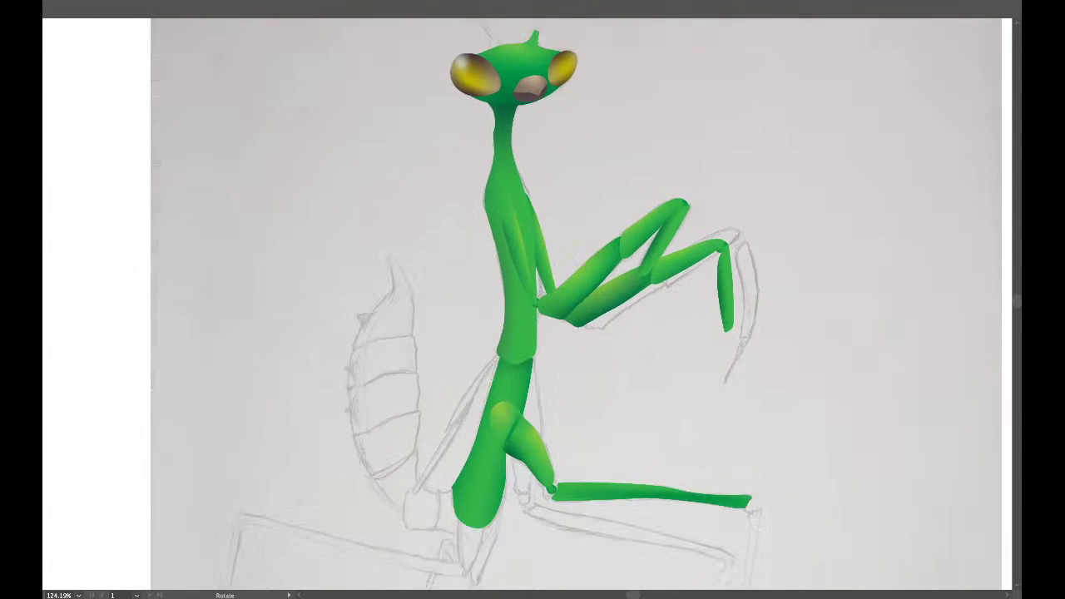
key("v")
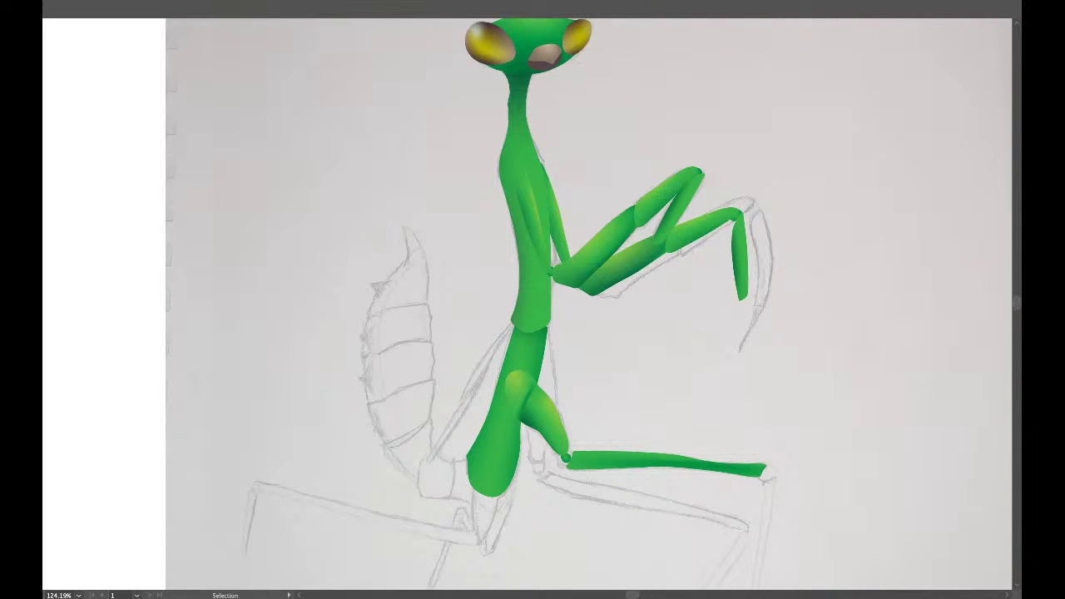
key("r")
left_click_drag(599, 374, 588, 347)
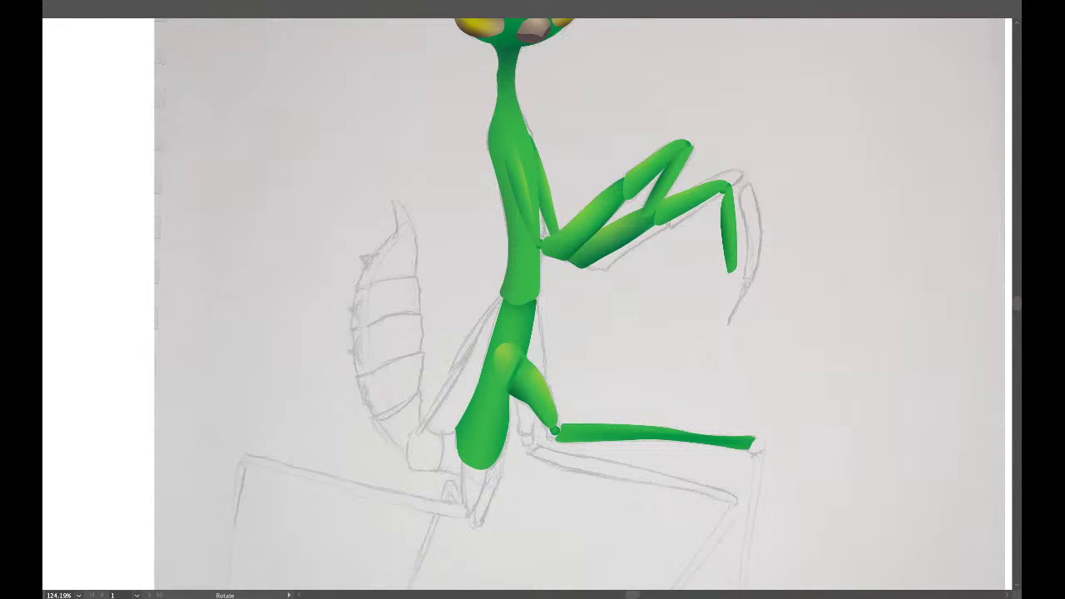
Enlarge the small round joint between the thigh and the long lower leg segment and move it slightly upward.
scroll(538, 471, "up", 10)
key("a")
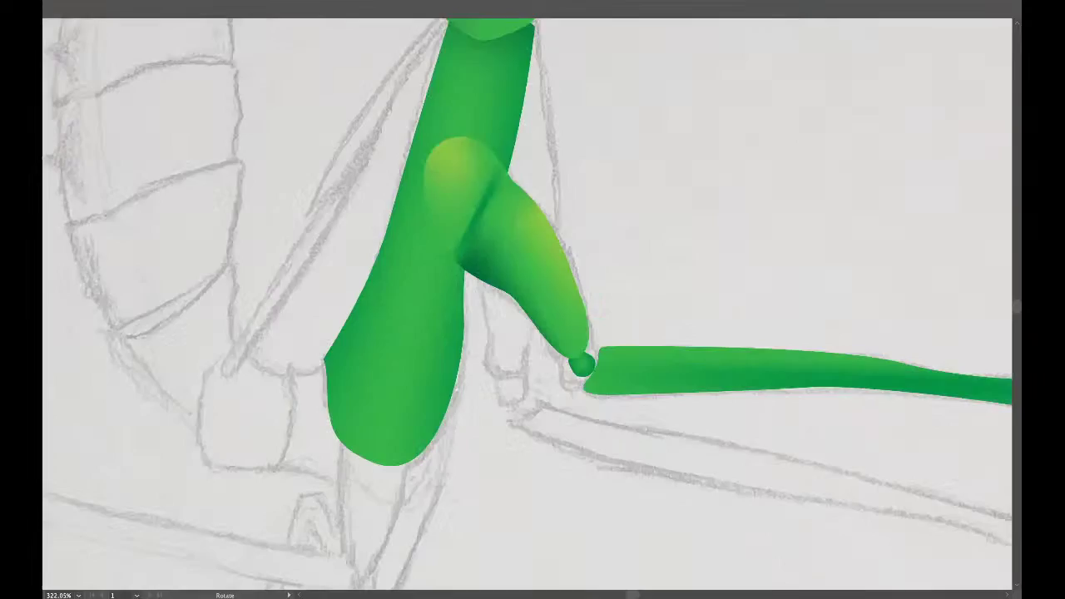
key("s")
left_click_drag(595, 378, 587, 354)
Place the round leg joint behind both neighbouring leg segments and nudge it slightly down to bridge the gap between them.
key("v")
left_click(551, 293)
key("a")
key("v")
double_click(587, 354)
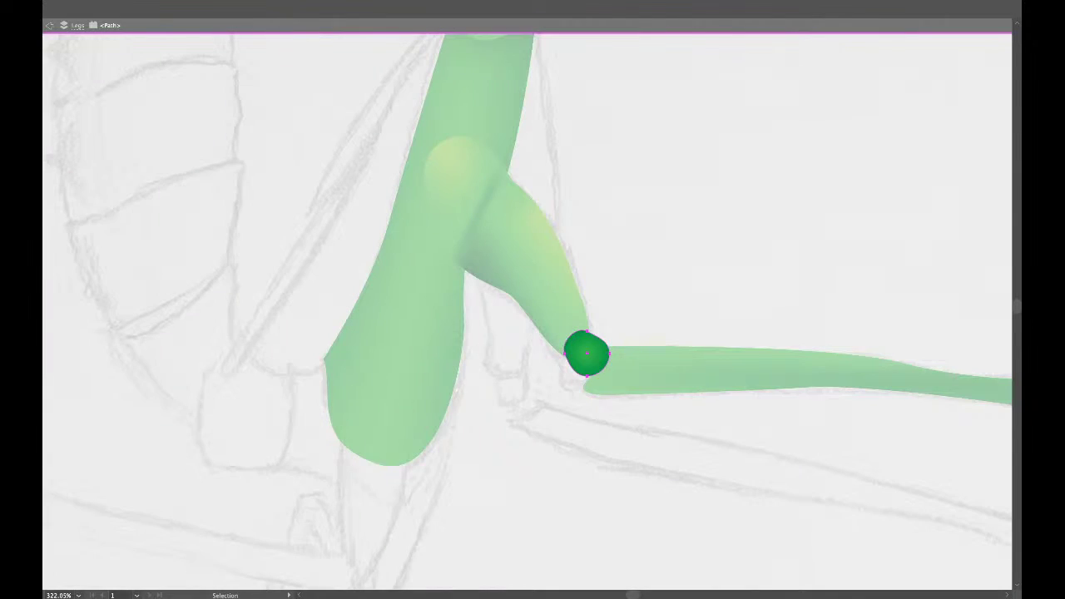
key("Escape")
left_click_drag(586, 354, 587, 359)
key("ctrl+shift+a")
scroll(586, 300, "down", 3)
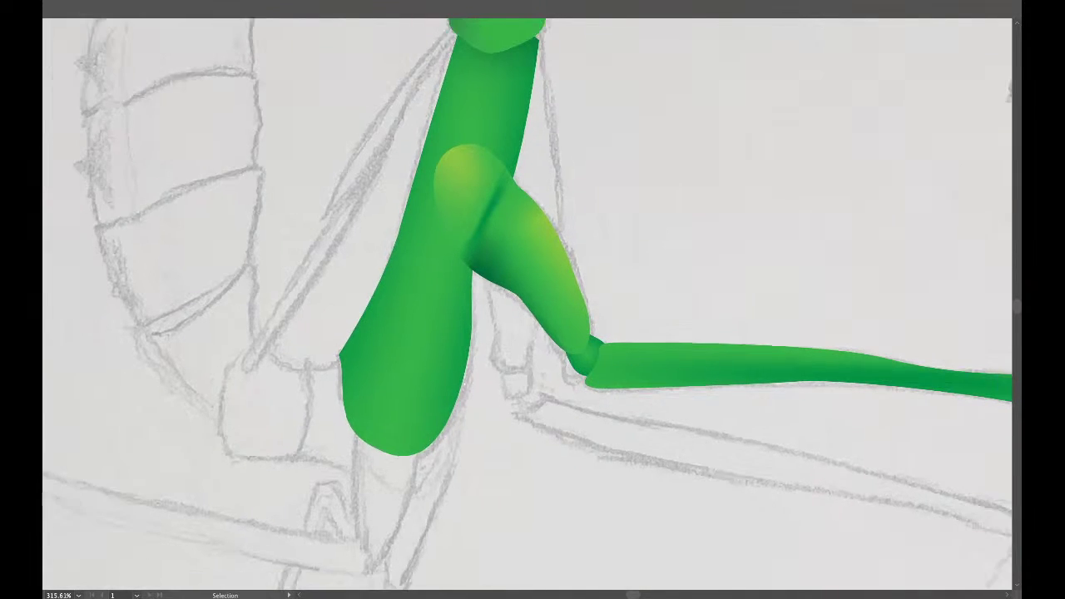
Shift a point at the upper end of the thigh segment slightly outward where it meets the hip.
scroll(516, 254, "up", 5)
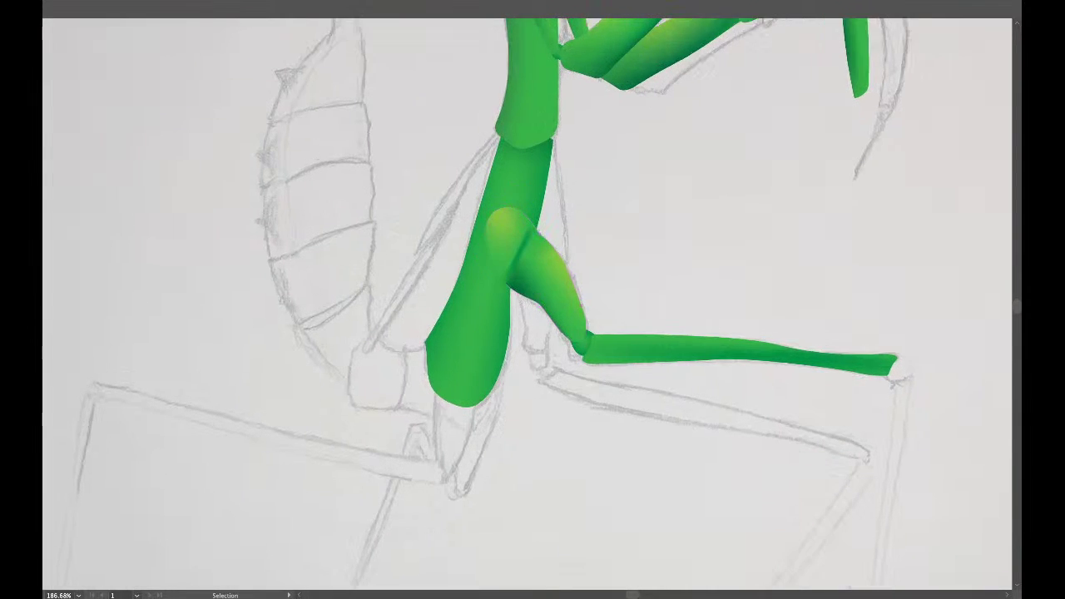
key("a")
left_click(519, 298)
left_click_drag(529, 248, 539, 253)
key("ctrl+shift+a")
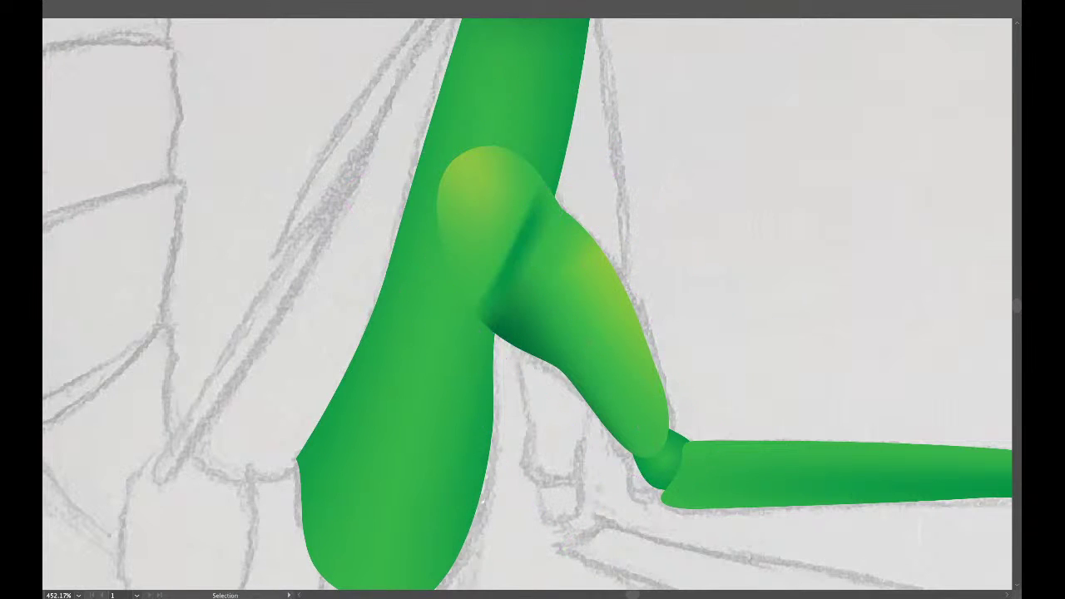
Add three horizontal mesh rows near the lower end of the thorax segment, two of them close together above its rounded tip.
left_click(519, 283)
key("ctrl+shift+a")
scroll(531, 248, "down", 2)
scroll(535, 248, "down", 4)
scroll(526, 254, "down", 2)
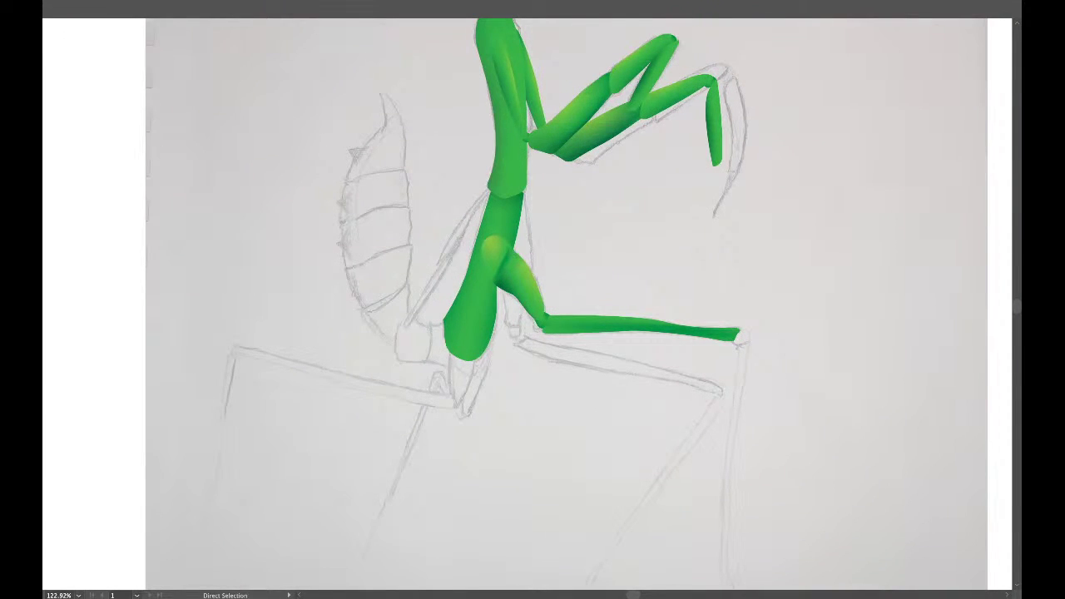
scroll(527, 287, "up", 2)
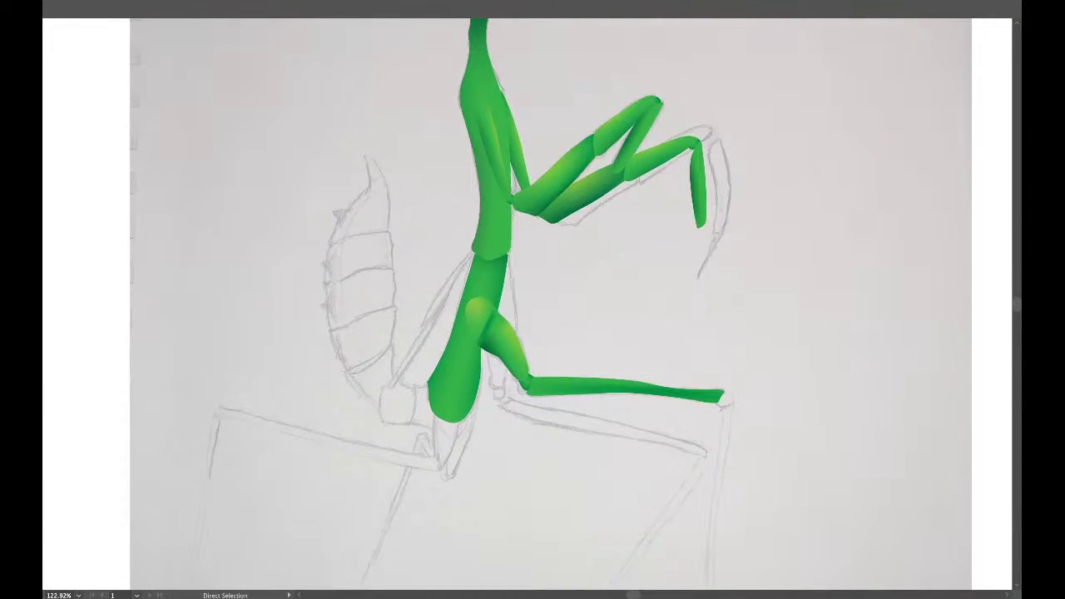
scroll(484, 245, "up", 4)
left_click(461, 270)
key("ctrl+shift+a")
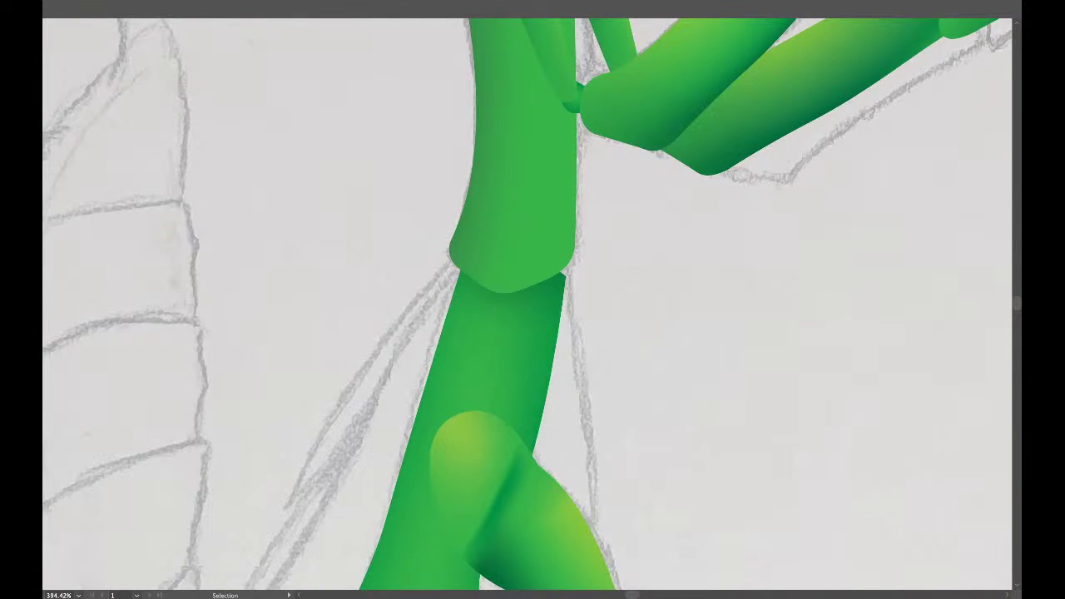
left_click(522, 208)
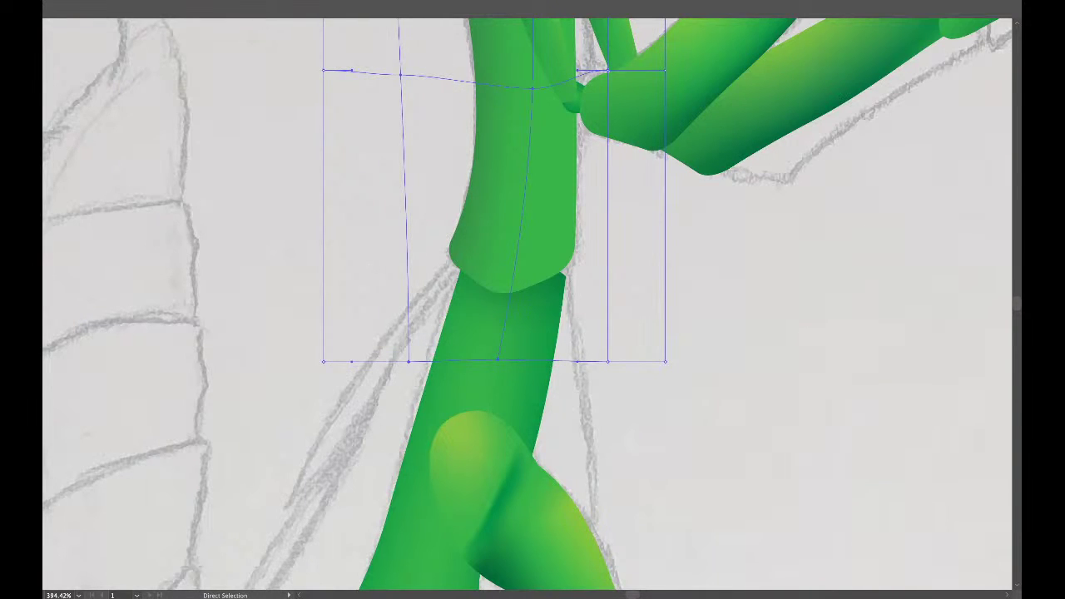
scroll(527, 305, "up", 3)
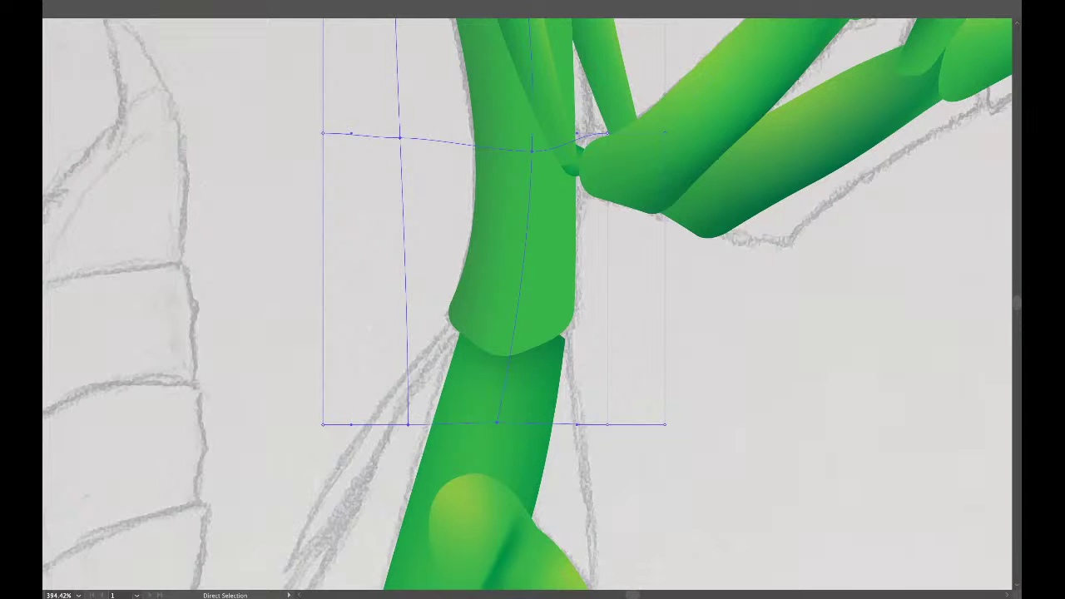
key("u")
left_click(323, 291)
left_click(323, 299)
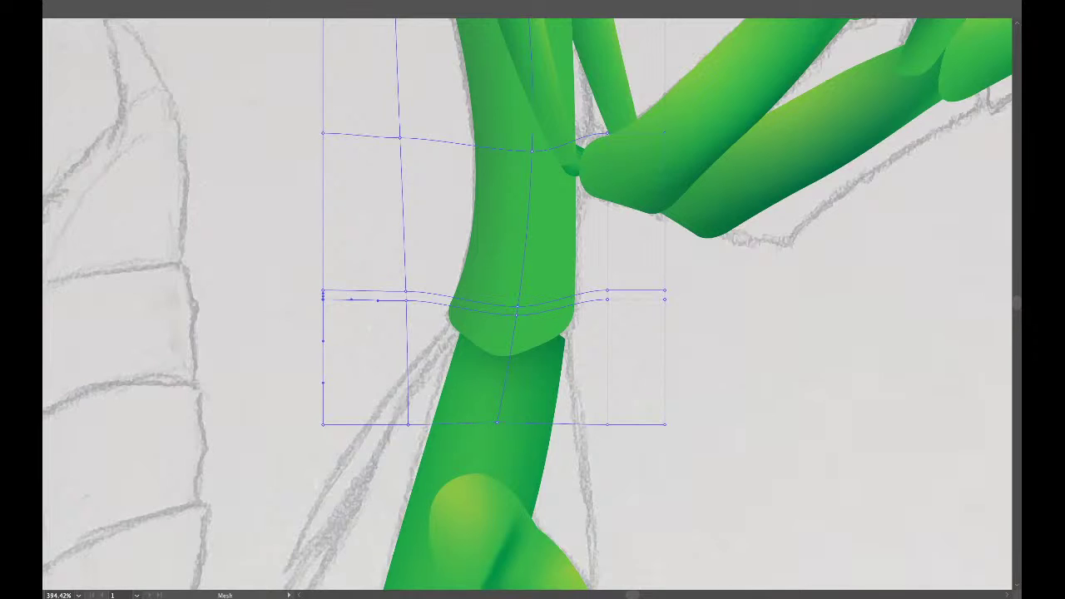
left_click(322, 354)
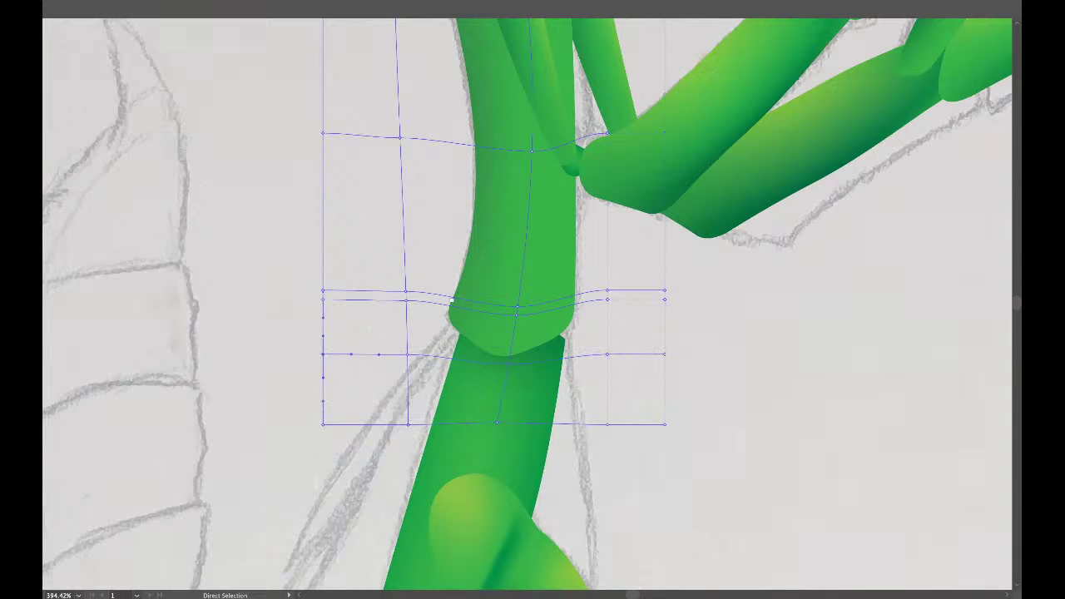
Recolour the central mesh point of the middle new row in a slightly darker, muted green to shade the thorax tip.
left_click(516, 313)
key("i")
left_click(468, 501)
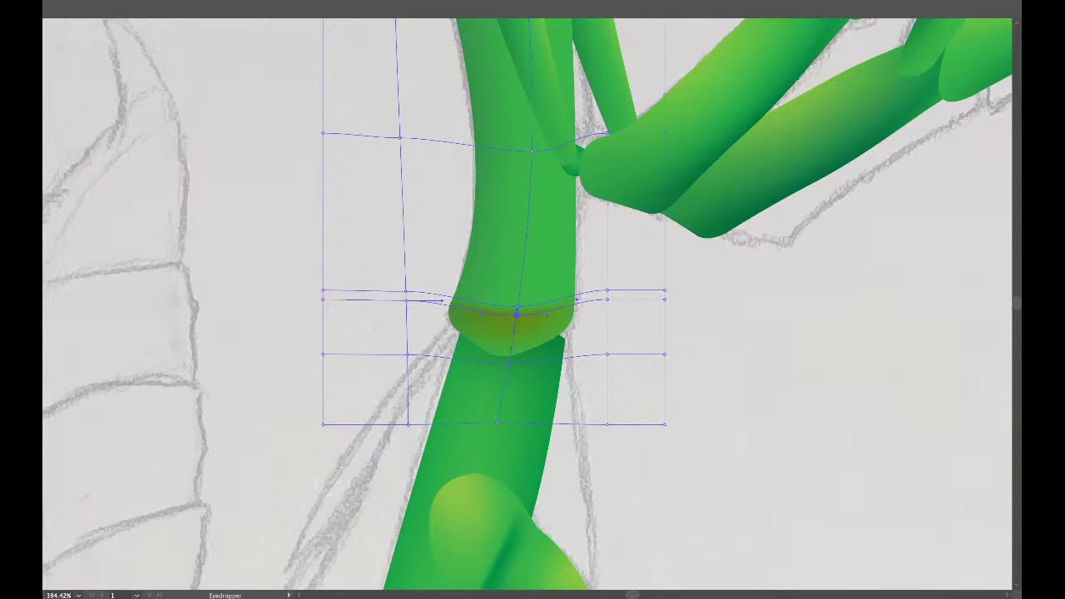
key("ctrl+z")
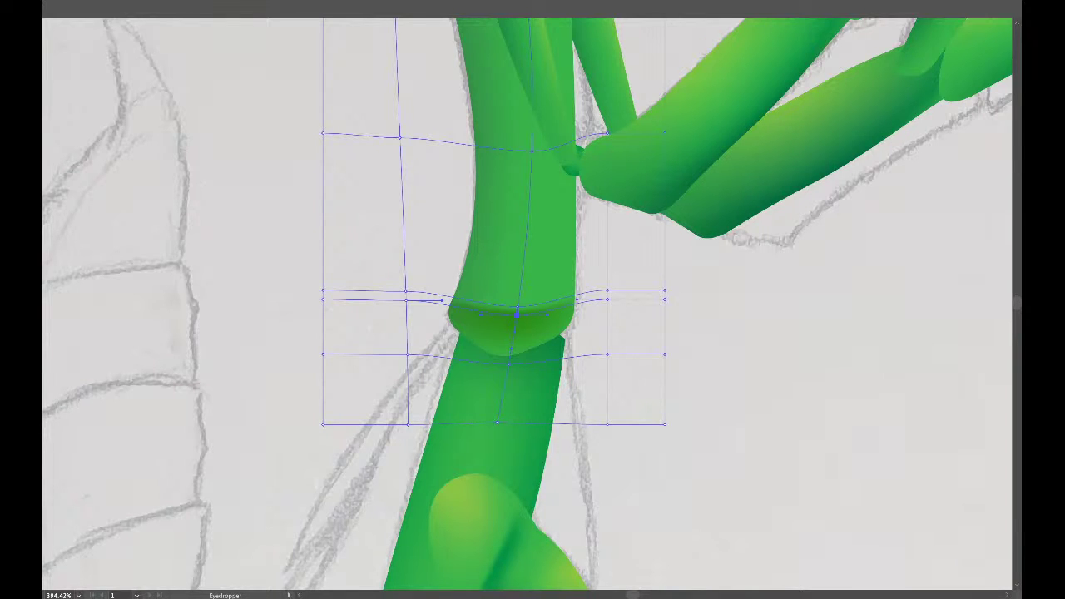
key("ctrl+z")
key("a")
key("ctrl+shift+a")
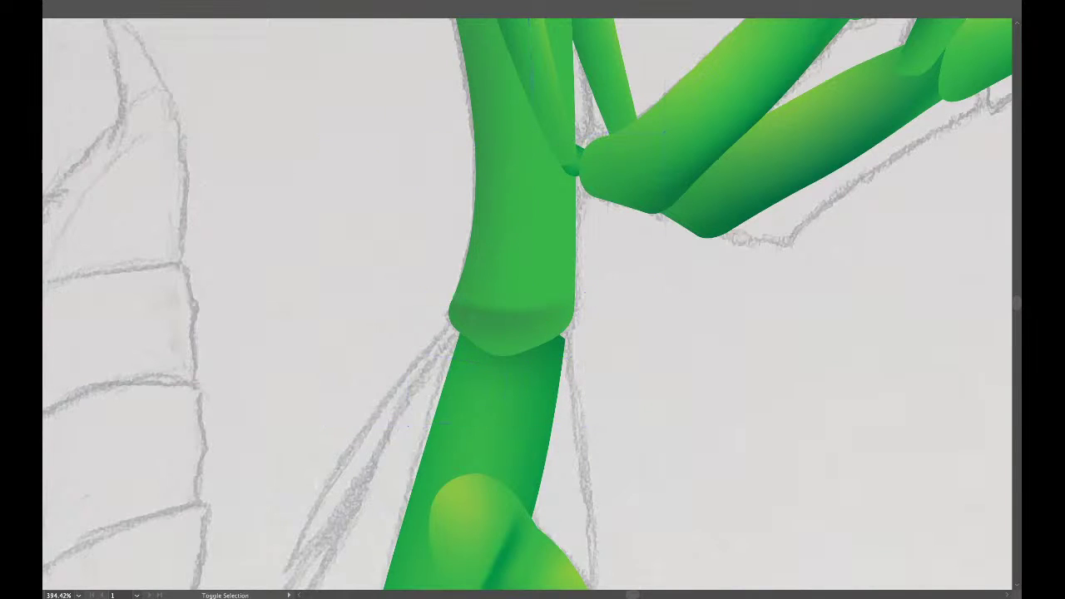
Move the shaded central mesh point down towards the tip of the thorax segment, leaving a softer transition below the upper row.
left_click(490, 332)
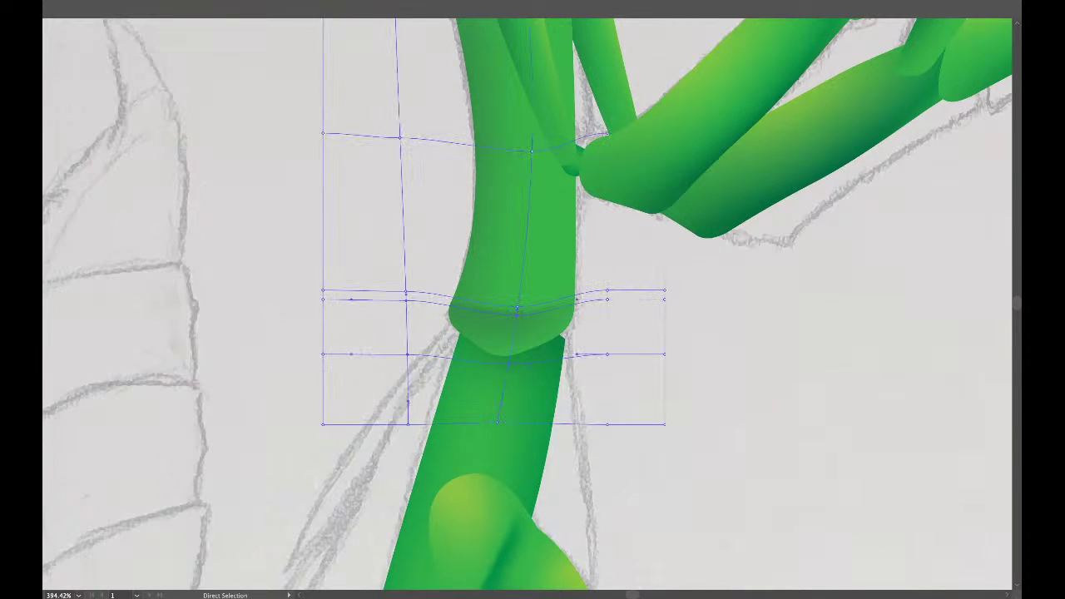
key("u")
key("a")
key("i")
key("a")
key("u")
left_click_drag(517, 315, 509, 337)
key("a")
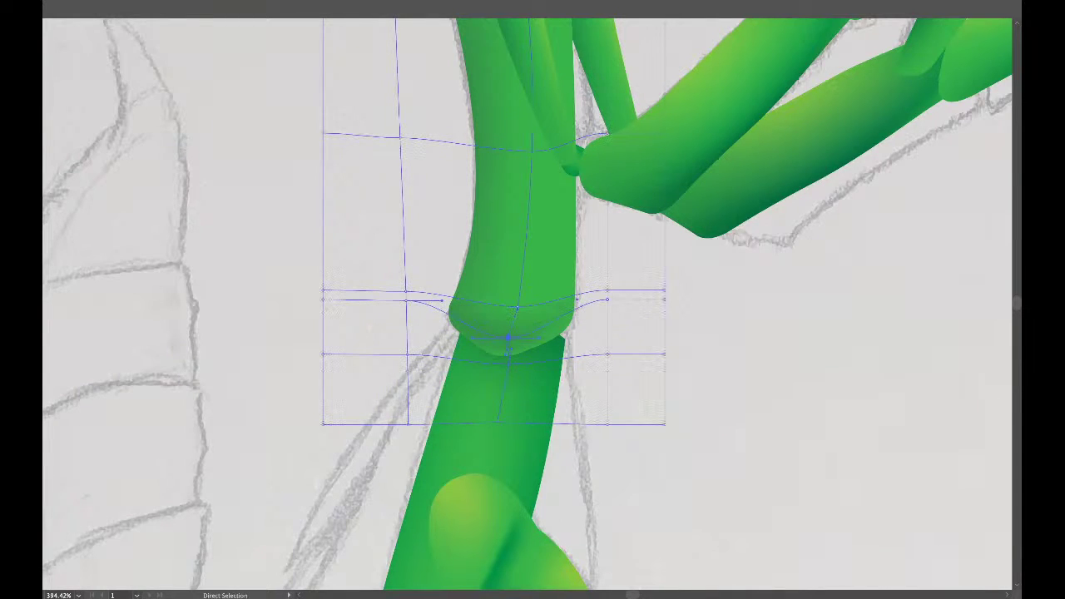
key("u")
left_click_drag(509, 337, 508, 330)
key("a")
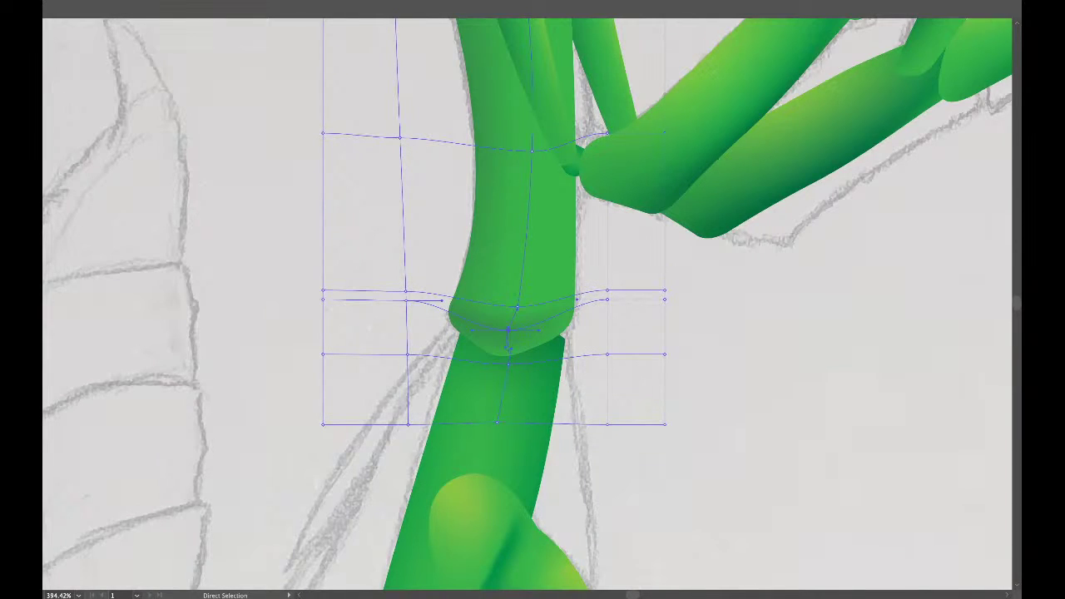
Shift the left mesh point of the upper new row slightly upward and inward towards the thorax edge.
left_click_drag(406, 292, 419, 282)
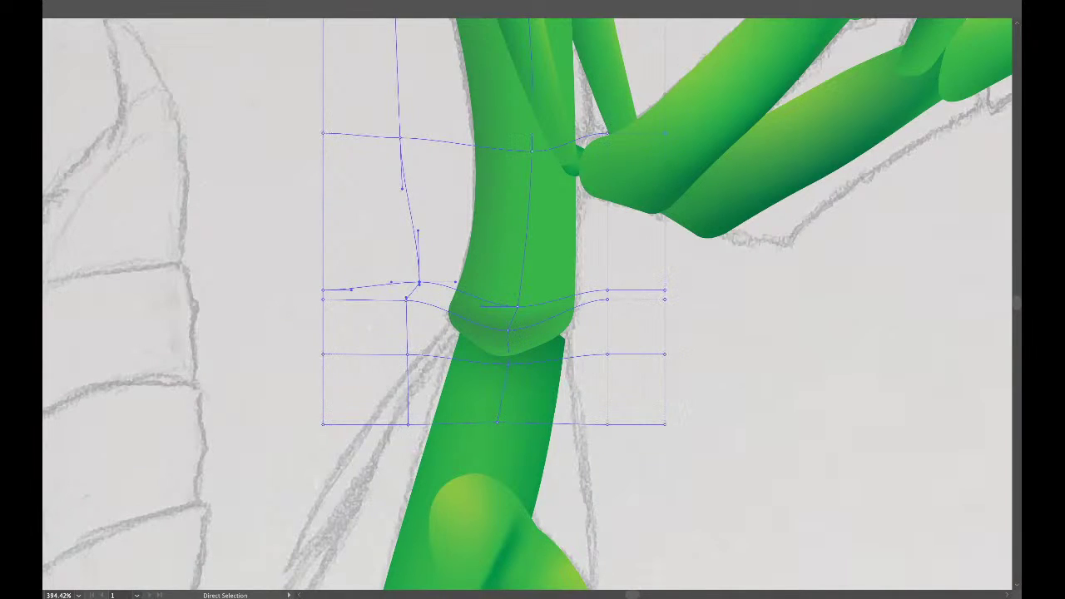
key("ctrl+shift+a")
key("ctrl+minus")
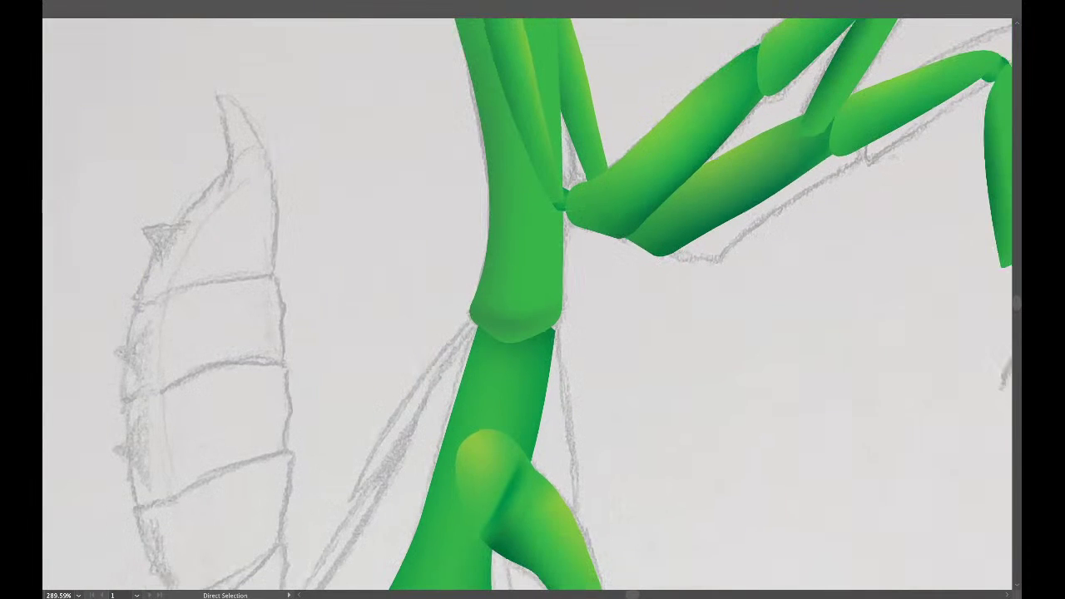
Move the left mesh point of the lowest new row up and inward beside the lower left edge of the thorax tip.
scroll(503, 333, "up", 3)
left_click(499, 341)
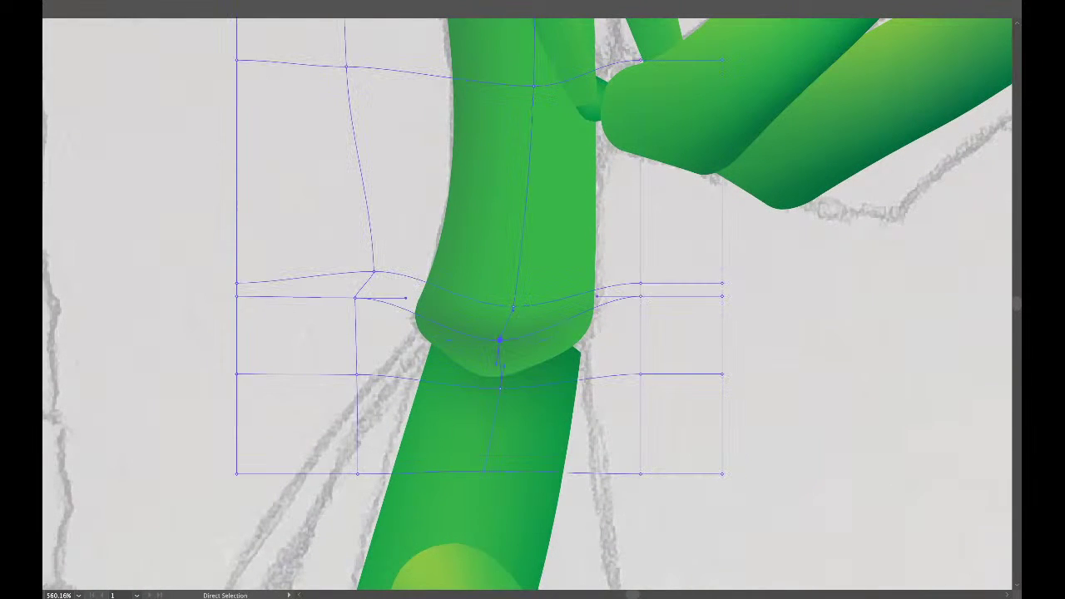
left_click_drag(450, 340, 453, 335)
left_click(304, 339)
left_click(462, 351)
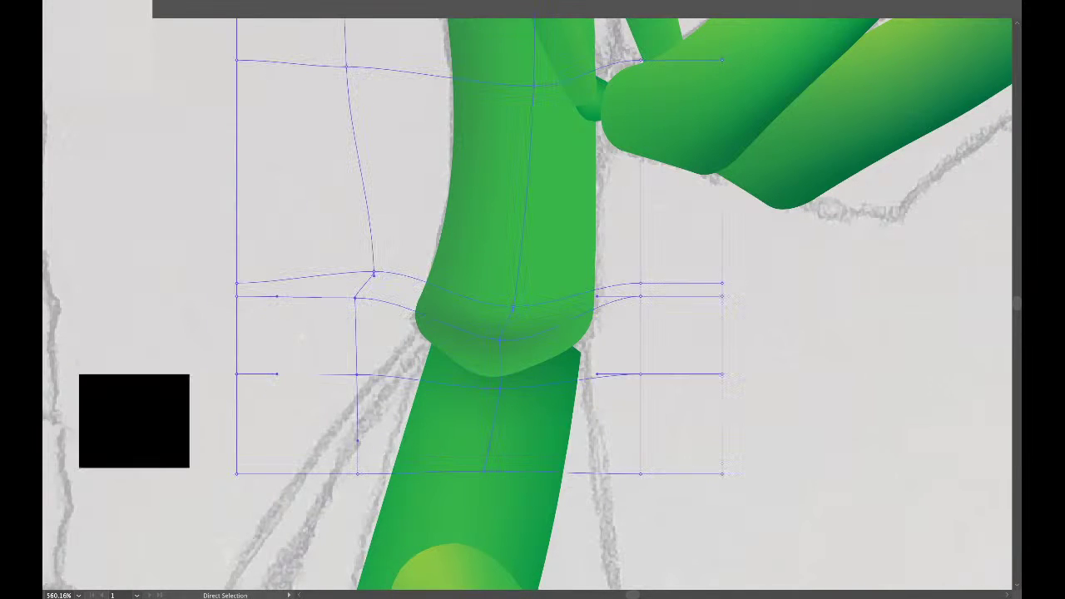
left_click(357, 375)
left_click_drag(357, 373, 409, 352)
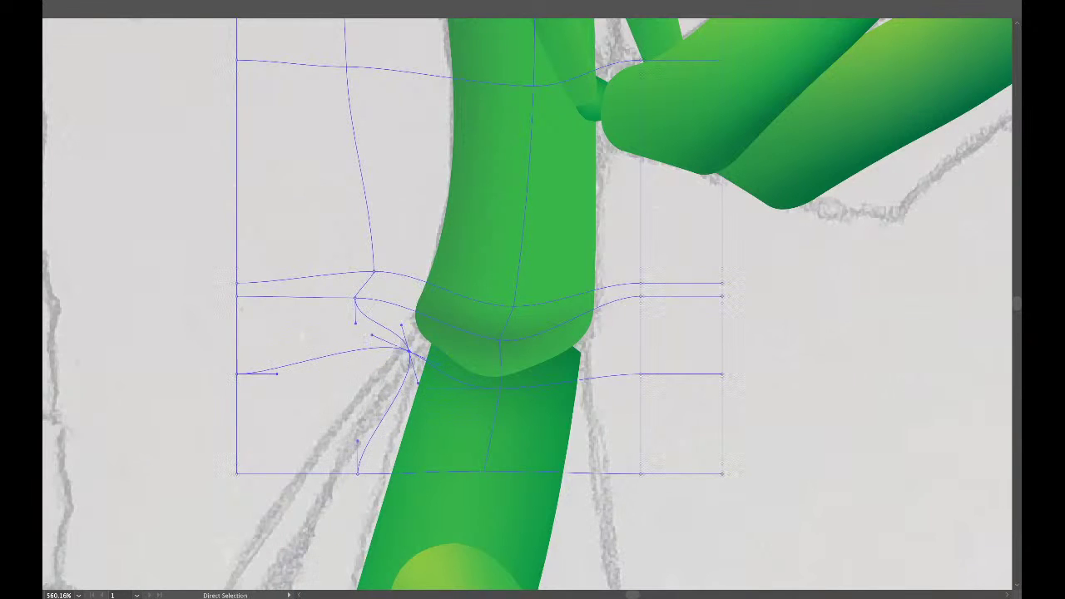
Pull the middle row's left mesh point inward towards the thorax edge and raise the upper row's central point to widen the shading.
left_click(500, 341)
left_click(355, 298)
left_click_drag(355, 297, 434, 309)
left_click(513, 306)
left_click_drag(514, 306, 515, 253)
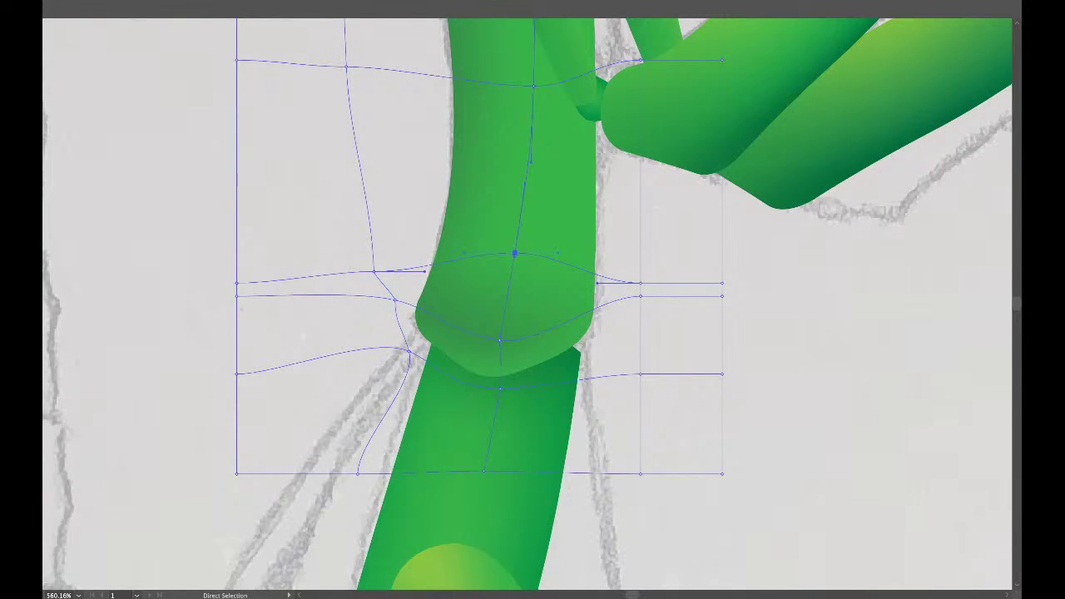
Raise the upper row's left mesh point inward and nudge its central point up to the right to smooth the shading.
left_click_drag(375, 272, 402, 227)
mouse_move(515, 253)
left_mouse_down()
mouse_move(517, 228)
mouse_move(529, 241)
left_mouse_up()
key("ctrl+shift+a")
Examine the mantis against the sketch, from the head and front legs down to the lower body and the coloured walking leg.
scroll(562, 221, "down", 6)
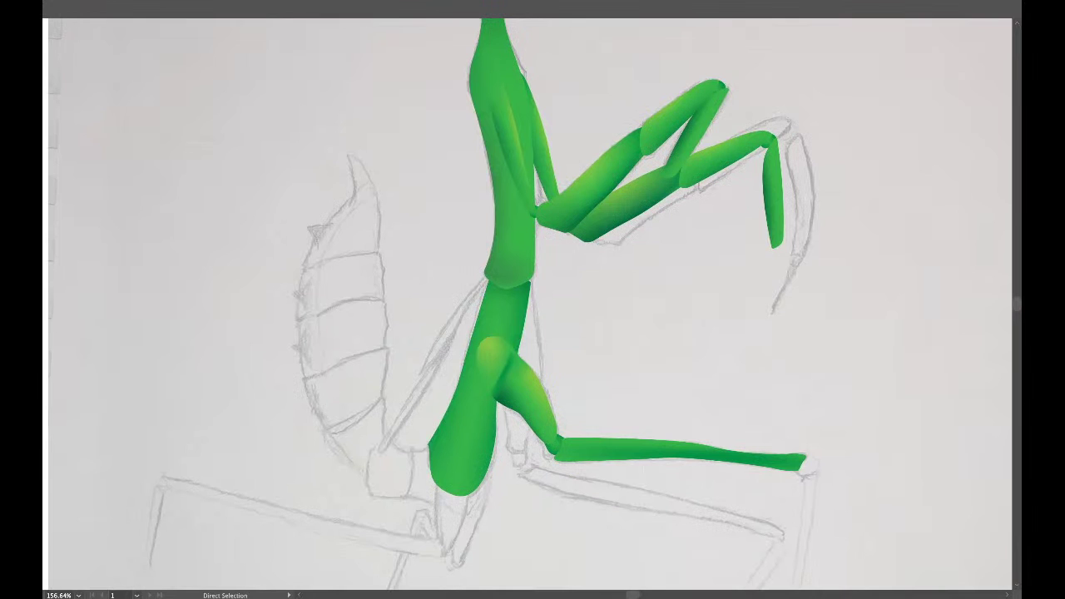
scroll(532, 303, "up", 3)
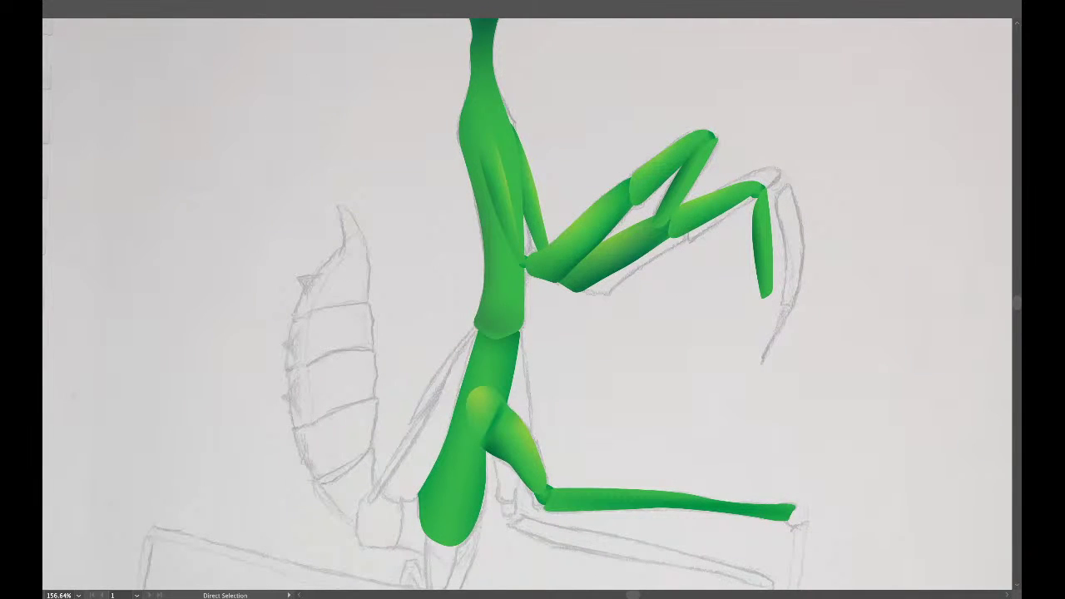
scroll(532, 304, "up", 6)
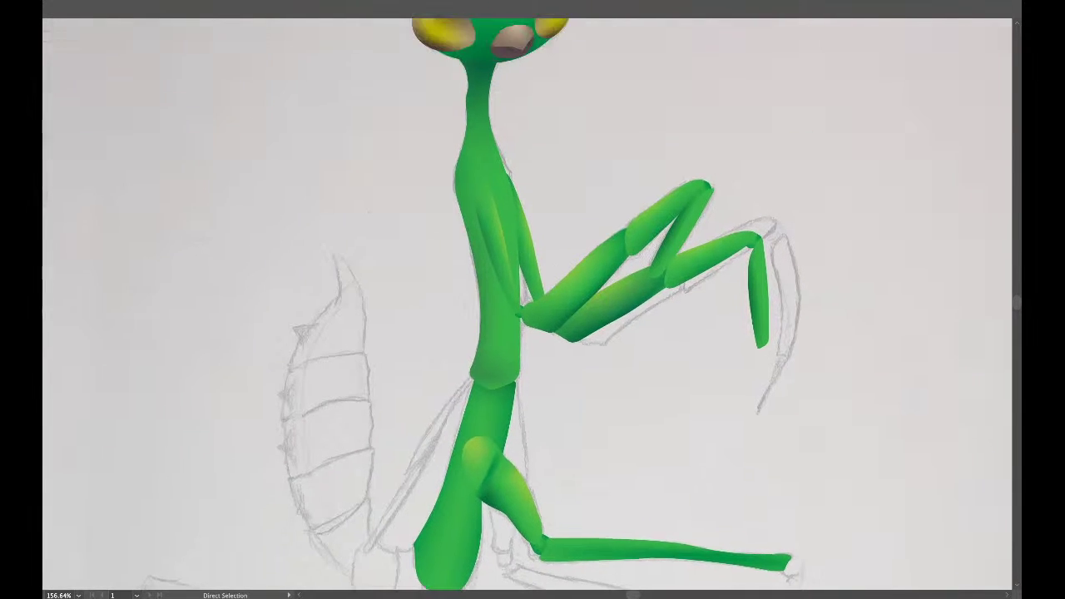
scroll(532, 304, "up", 3)
scroll(532, 303, "left", 3)
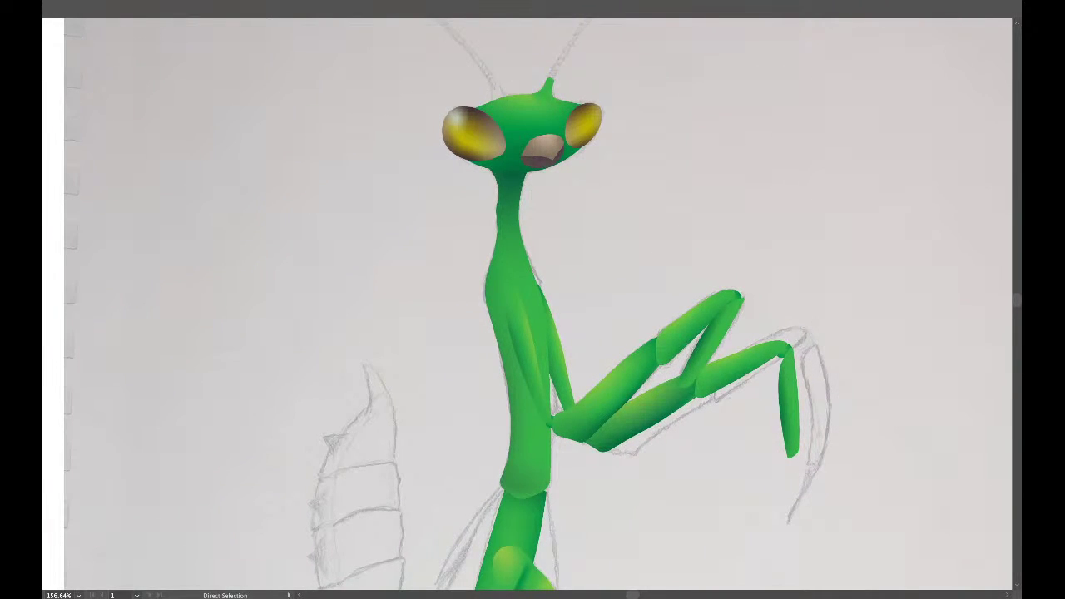
scroll(533, 304, "down", 2)
scroll(532, 303, "down", 4)
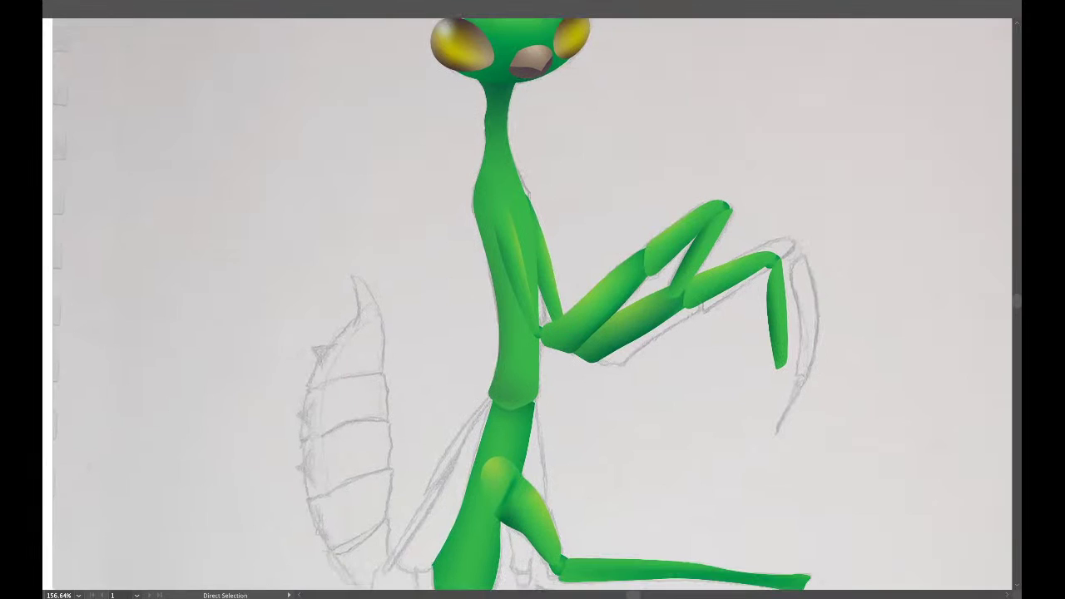
scroll(532, 304, "down", 3)
scroll(533, 304, "left", 1)
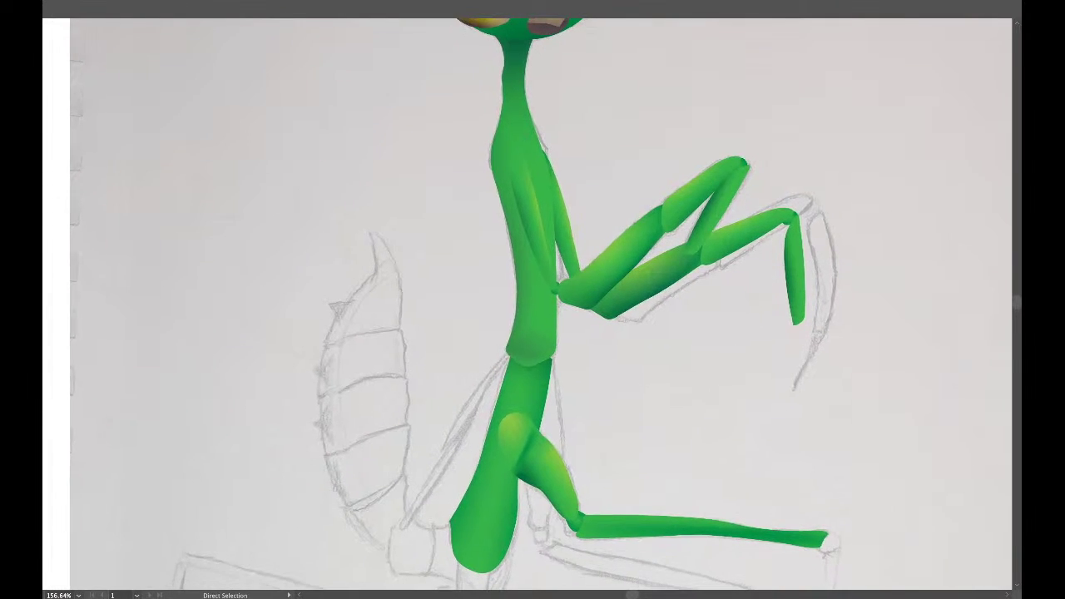
scroll(533, 304, "down", 4)
scroll(532, 303, "right", 2)
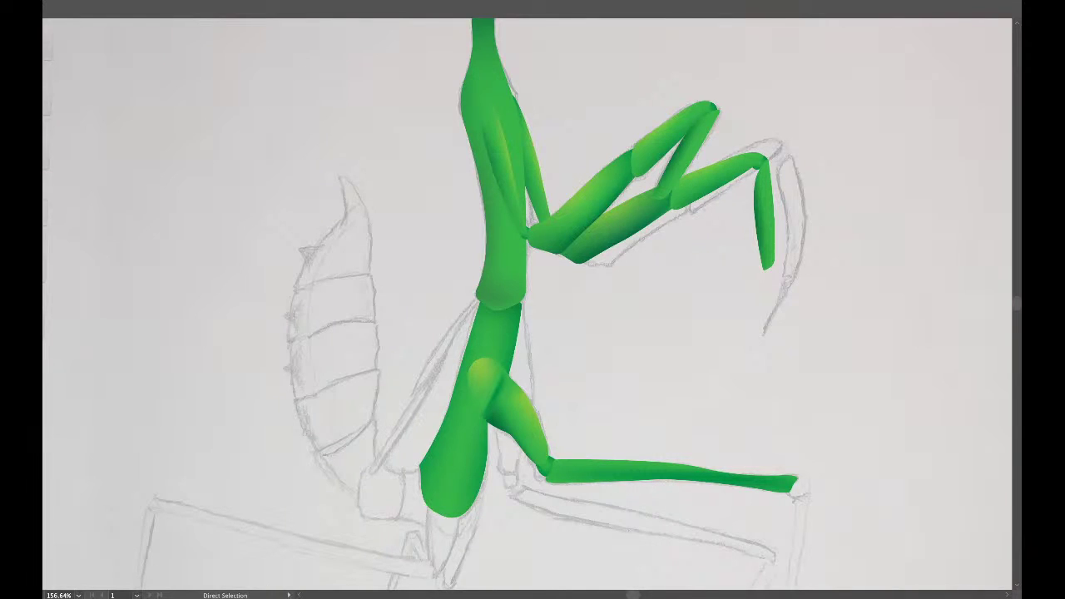
Duplicate the whole coloured walking leg and place the copy slightly above and to the right of the original.
key("v")
left_click(666, 472)
key("a")
key("v")
left_click_drag(794, 479, 808, 441, "alt")
left_click_drag(586, 434, 586, 434)
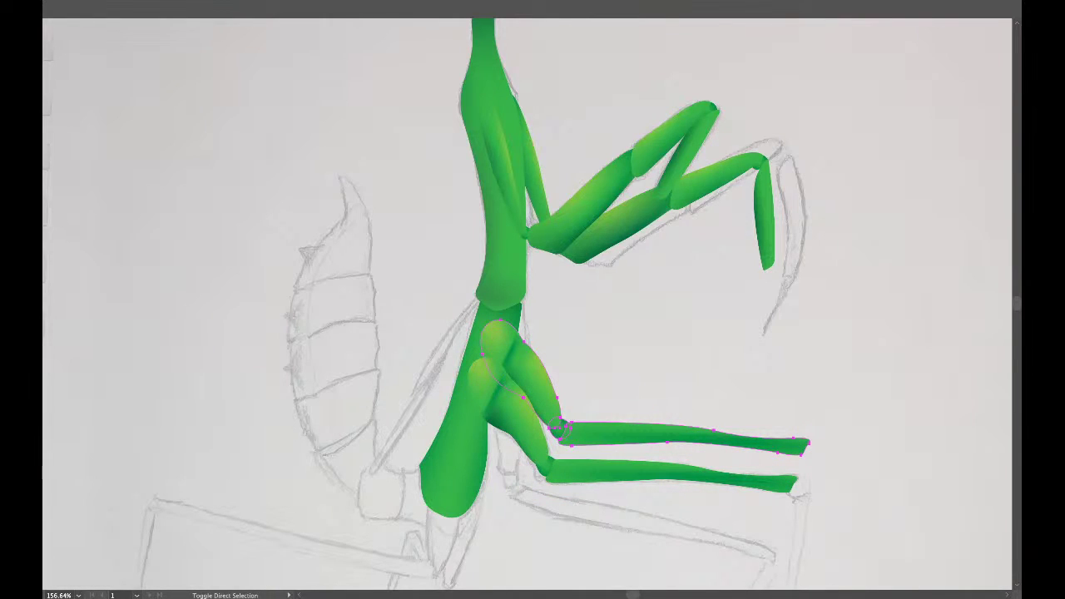
Bring the lower body segment forward so that it covers the hips of both walking legs.
key("v")
left_click(454, 466)
key("a")
key("ctrl+]")
key("v")
key("ctrl+shift+bracketright")
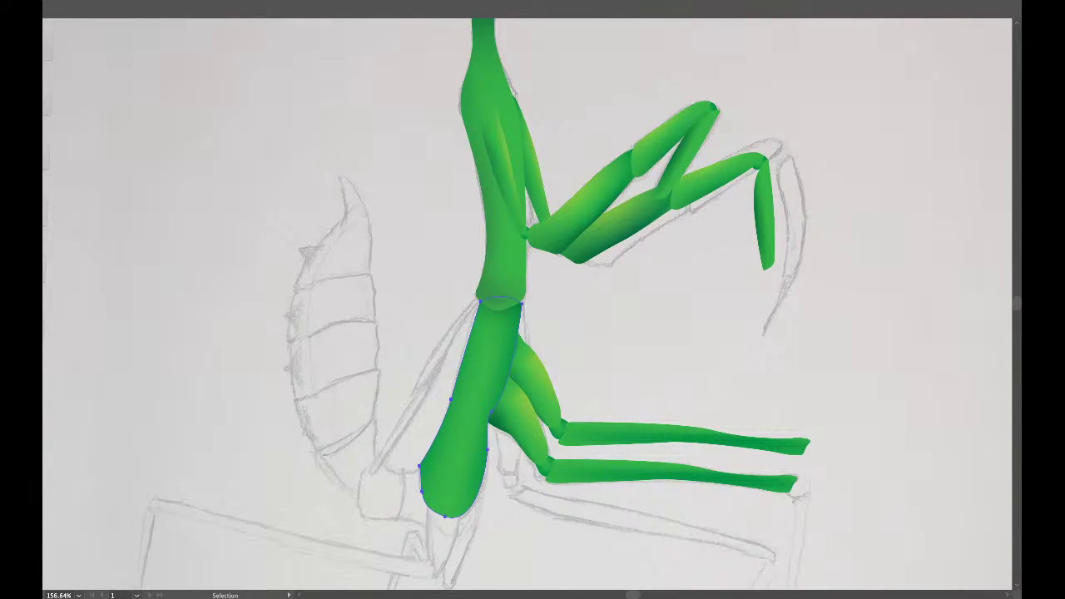